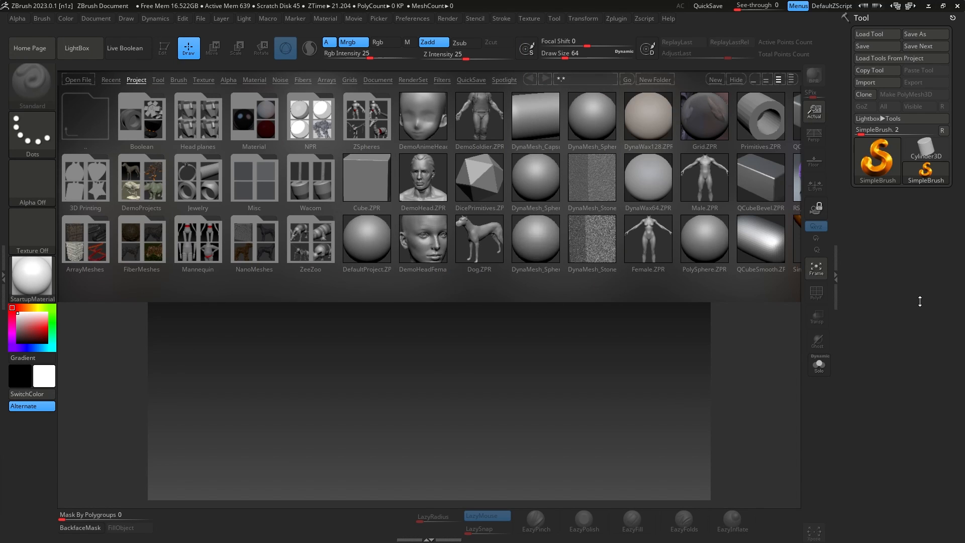
Create a new document at window size and load the PolySphere project.
{"action": "left_click", "coordinate": [97, 18]}
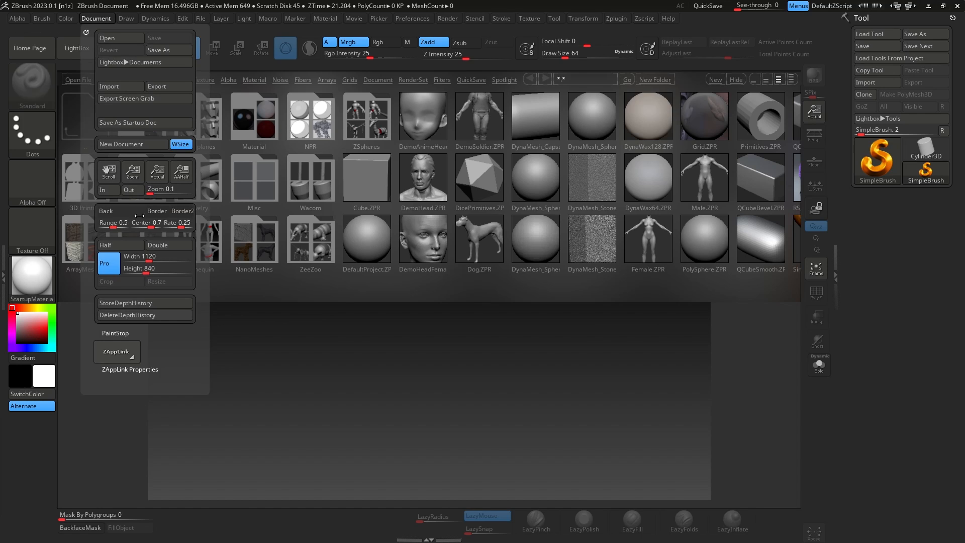
{"action": "left_click", "coordinate": [148, 144]}
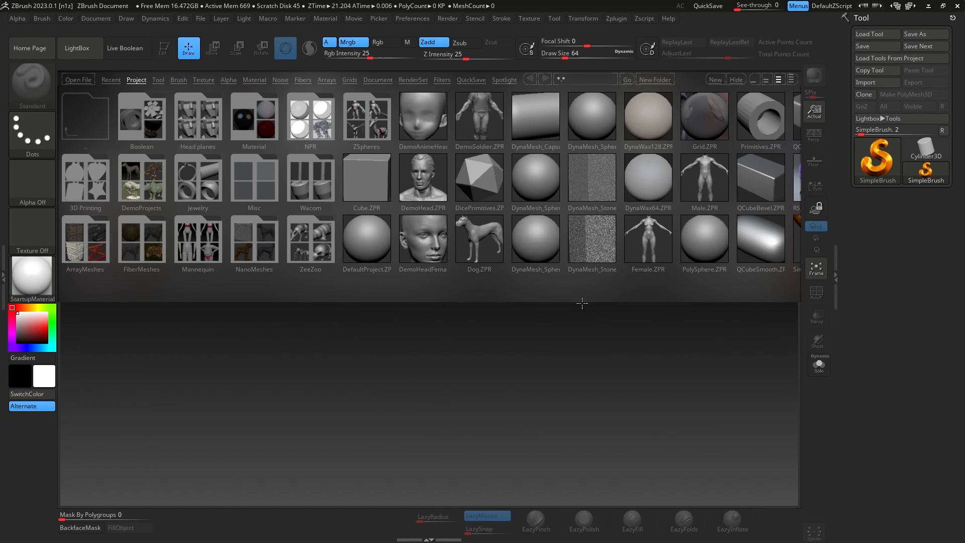
{"action": "left_click", "coordinate": [709, 242]}
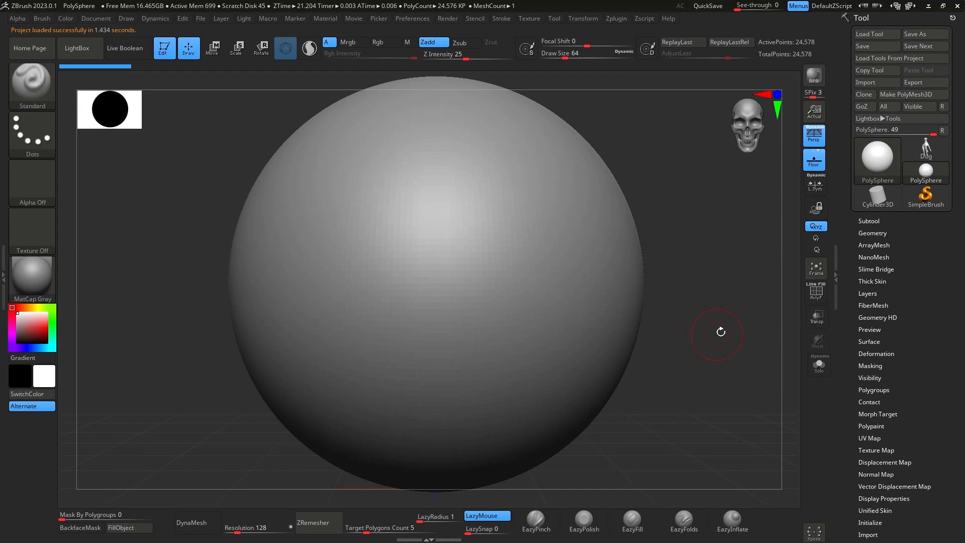
Turn off perspective, set the sphere to subdivision level 1 and delete its higher levels.
{"action": "left_click", "coordinate": [815, 137]}
{"action": "right_click_drag", "start_coordinate": [708, 340], "coordinate": [681, 317], "text": "ctrl"}
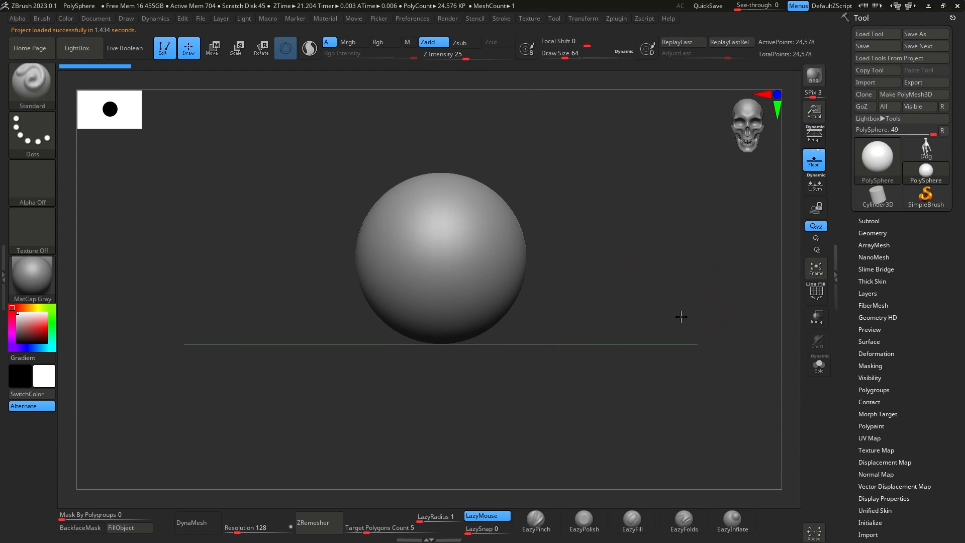
{"action": "left_click", "coordinate": [873, 233]}
{"action": "left_click_drag", "start_coordinate": [880, 254], "coordinate": [857, 255]}
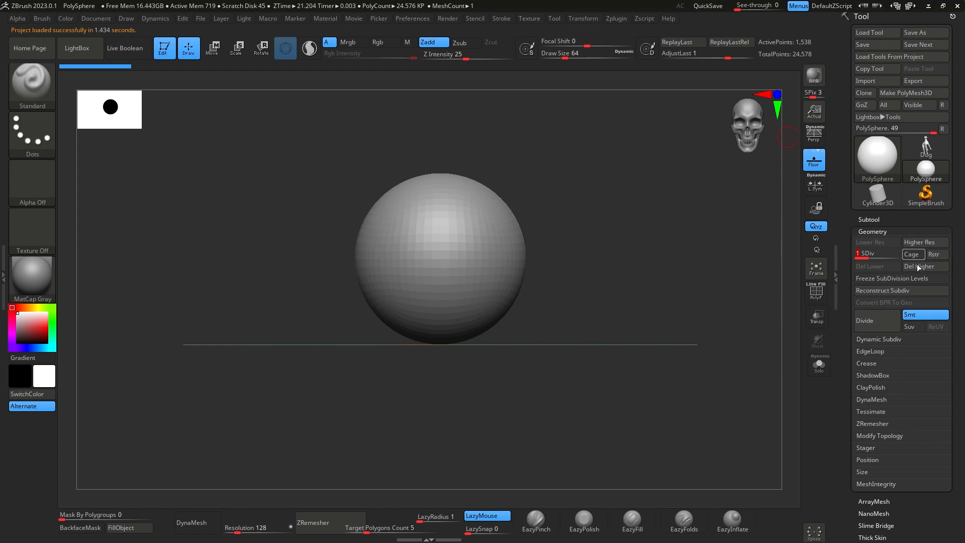
{"action": "left_click", "coordinate": [925, 267]}
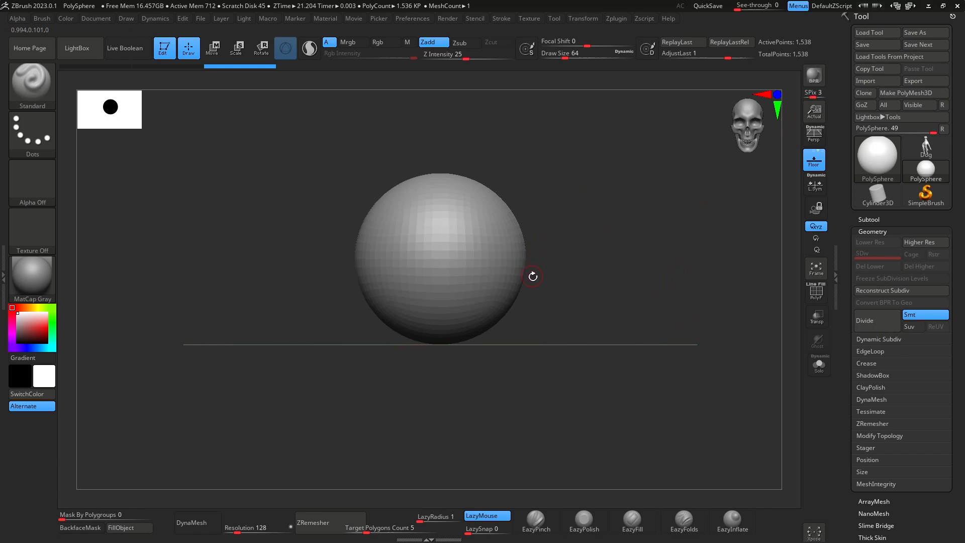
Switch to the Move brush and set its draw size to about 585.
{"action": "key", "text": "b"}
{"action": "left_click", "coordinate": [551, 277]}
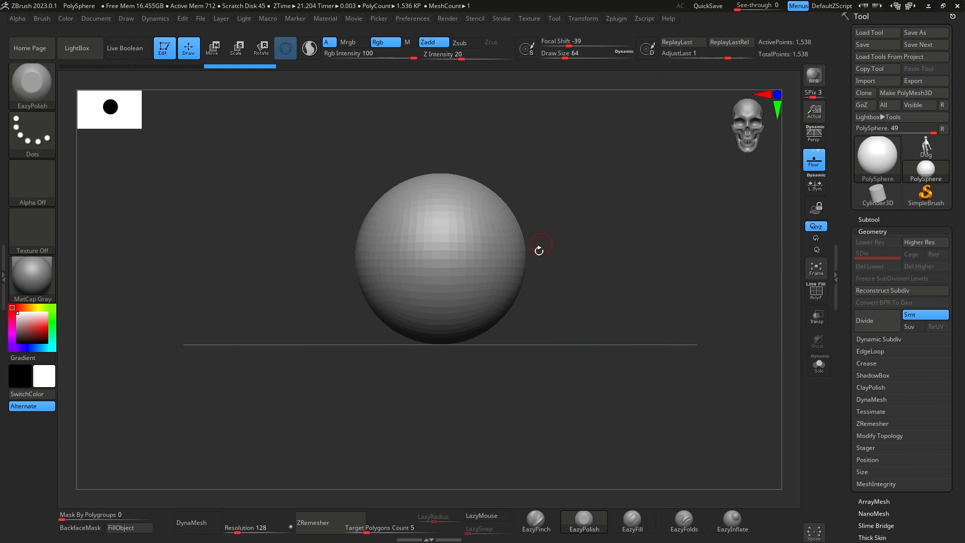
{"action": "key", "text": "b"}
{"action": "key", "text": "m"}
{"action": "key", "text": "v"}
{"action": "key", "text": "space"}
{"action": "left_click_drag", "start_coordinate": [584, 271], "coordinate": [585, 271]}
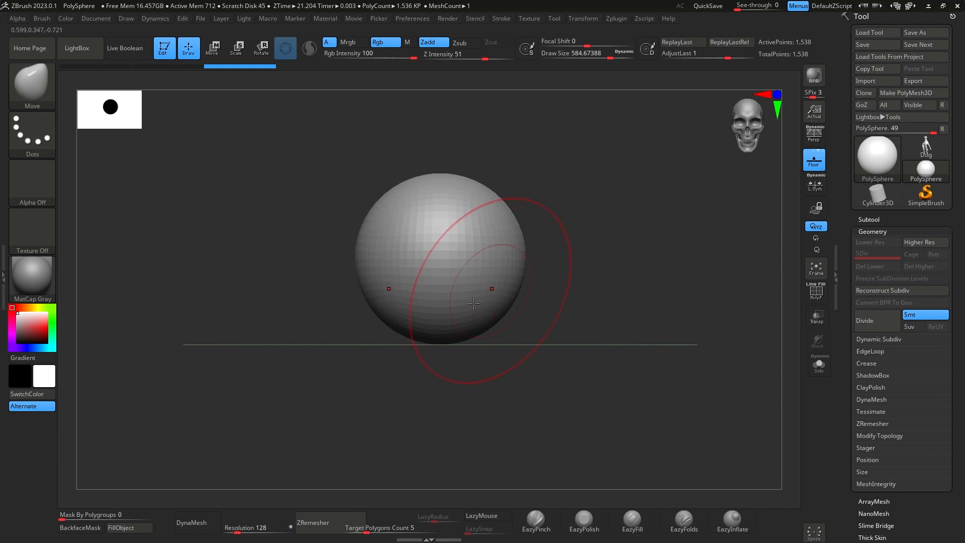
Push the sphere's underside inward with the Move brush to form a hollow base, and undo the last stroke.
{"action": "left_click_drag", "start_coordinate": [444, 338], "coordinate": [447, 281]}
{"action": "mouse_move", "coordinate": [592, 334]}
{"action": "left_mouse_down"}
{"action": "mouse_move", "coordinate": [564, 278]}
{"action": "mouse_move", "coordinate": [584, 232]}
{"action": "left_mouse_up"}
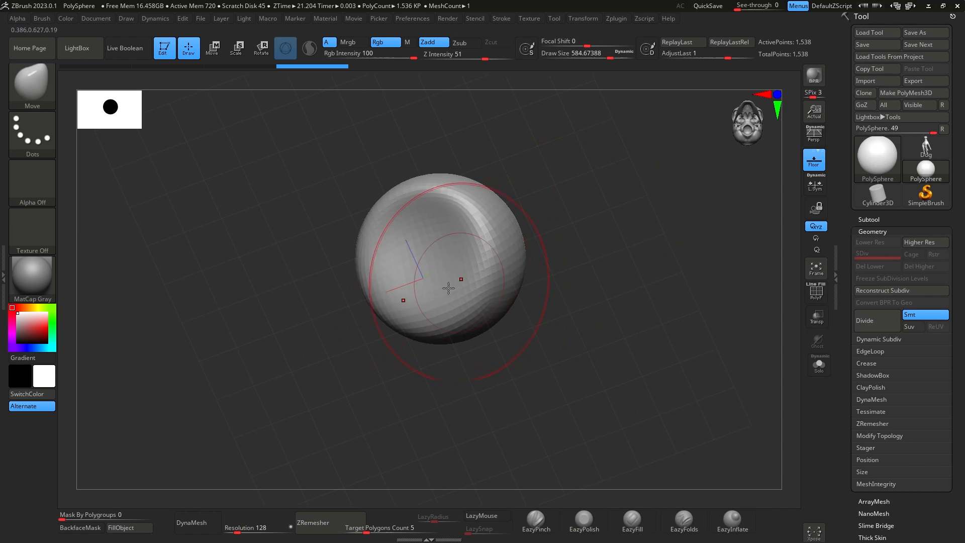
{"action": "mouse_move", "coordinate": [575, 317]}
{"action": "left_mouse_down"}
{"action": "mouse_move", "coordinate": [614, 268]}
{"action": "mouse_move", "coordinate": [596, 264]}
{"action": "left_mouse_up"}
{"action": "left_click_drag", "start_coordinate": [431, 297], "coordinate": [428, 330]}
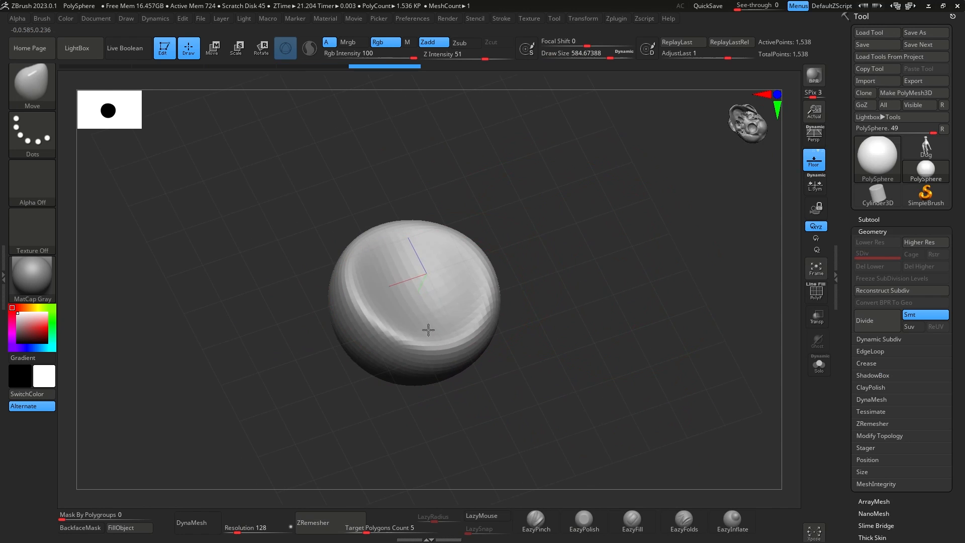
{"action": "mouse_move", "coordinate": [571, 284]}
{"action": "left_mouse_down"}
{"action": "mouse_move", "coordinate": [567, 321]}
{"action": "mouse_move", "coordinate": [540, 347]}
{"action": "left_mouse_up"}
{"action": "left_click_drag", "start_coordinate": [430, 341], "coordinate": [431, 297]}
{"action": "left_click_drag", "start_coordinate": [553, 329], "coordinate": [571, 275]}
{"action": "left_click_drag", "start_coordinate": [443, 365], "coordinate": [447, 389]}
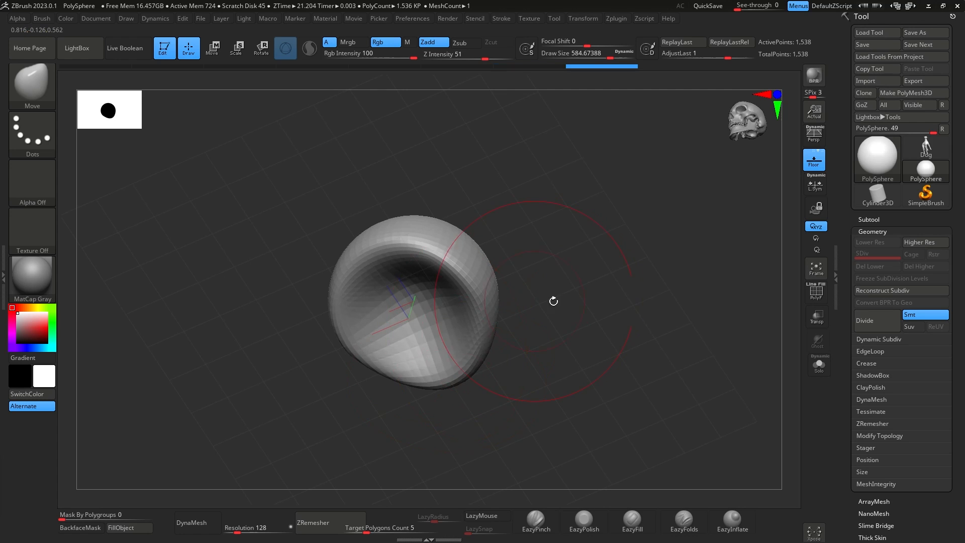
{"action": "mouse_move", "coordinate": [554, 299]}
{"action": "left_mouse_down"}
{"action": "mouse_move", "coordinate": [588, 304]}
{"action": "mouse_move", "coordinate": [613, 355]}
{"action": "mouse_move", "coordinate": [584, 354]}
{"action": "left_mouse_up"}
{"action": "key", "text": "ctrl+z"}
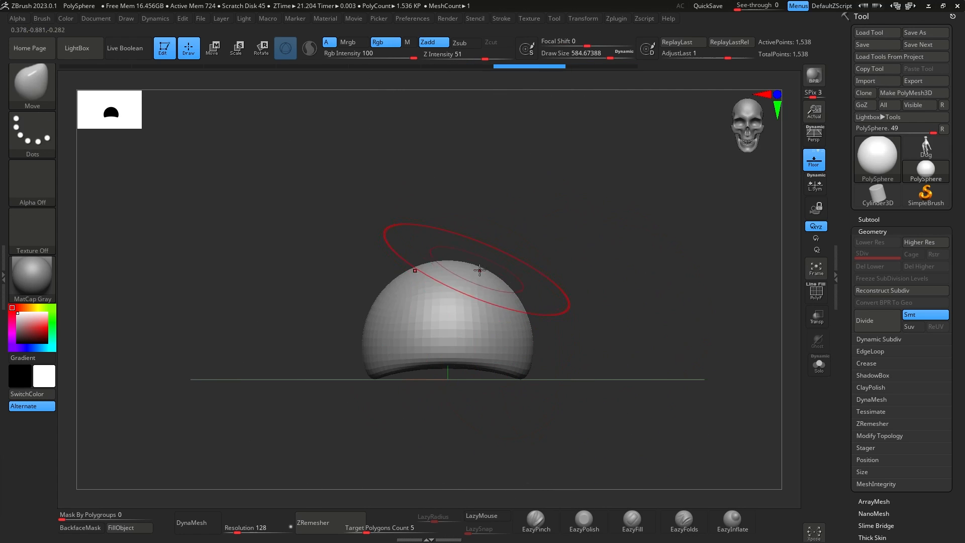
Raise the Move brush's draw size to about 763 and pull the dome upward into an egg-shaped body.
{"action": "key", "text": "space"}
{"action": "mouse_move", "coordinate": [480, 268]}
{"action": "left_mouse_down"}
{"action": "mouse_move", "coordinate": [491, 268]}
{"action": "mouse_move", "coordinate": [458, 246]}
{"action": "mouse_move", "coordinate": [461, 226]}
{"action": "left_mouse_up"}
{"action": "left_click_drag", "start_coordinate": [495, 259], "coordinate": [522, 265]}
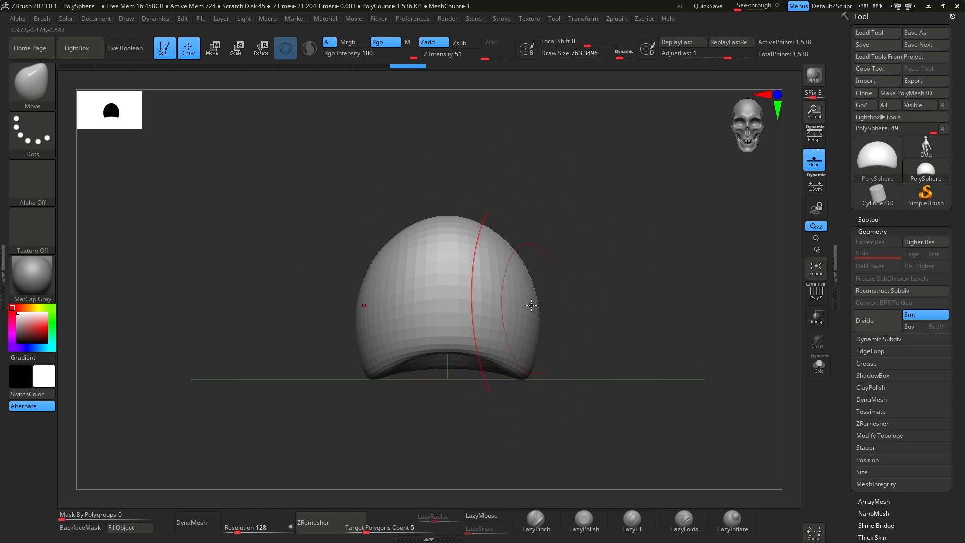
{"action": "mouse_move", "coordinate": [578, 312]}
{"action": "left_mouse_down"}
{"action": "mouse_move", "coordinate": [644, 262]}
{"action": "mouse_move", "coordinate": [642, 232]}
{"action": "mouse_move", "coordinate": [612, 204]}
{"action": "left_mouse_up"}
{"action": "left_click_drag", "start_coordinate": [638, 276], "coordinate": [621, 213]}
{"action": "mouse_move", "coordinate": [699, 251]}
{"action": "left_mouse_down"}
{"action": "mouse_move", "coordinate": [754, 259]}
{"action": "mouse_move", "coordinate": [698, 257]}
{"action": "left_mouse_up"}
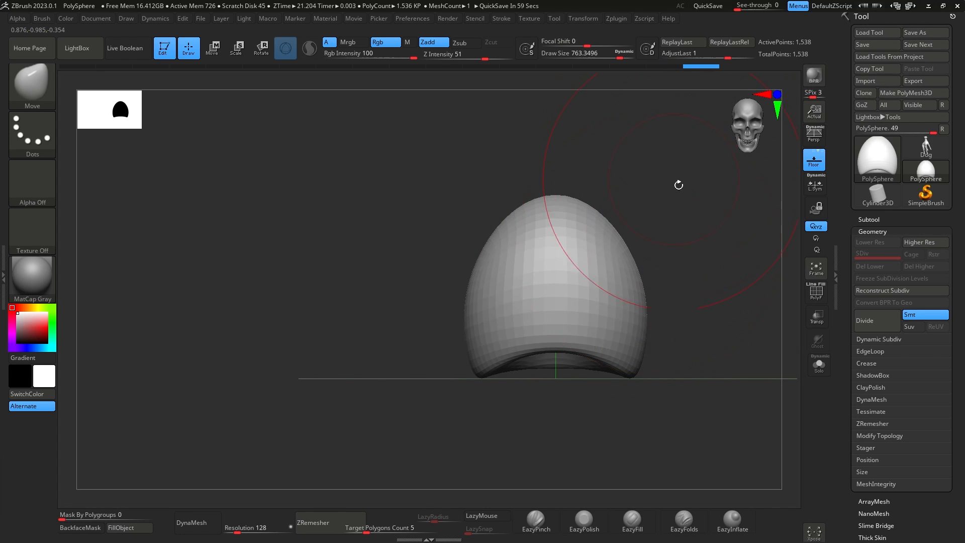
{"action": "mouse_move", "coordinate": [618, 183]}
{"action": "left_mouse_down"}
{"action": "mouse_move", "coordinate": [635, 211]}
{"action": "mouse_move", "coordinate": [636, 241]}
{"action": "mouse_move", "coordinate": [680, 234]}
{"action": "mouse_move", "coordinate": [683, 256]}
{"action": "mouse_move", "coordinate": [693, 250]}
{"action": "mouse_move", "coordinate": [693, 220]}
{"action": "mouse_move", "coordinate": [643, 243]}
{"action": "mouse_move", "coordinate": [654, 271]}
{"action": "left_mouse_up"}
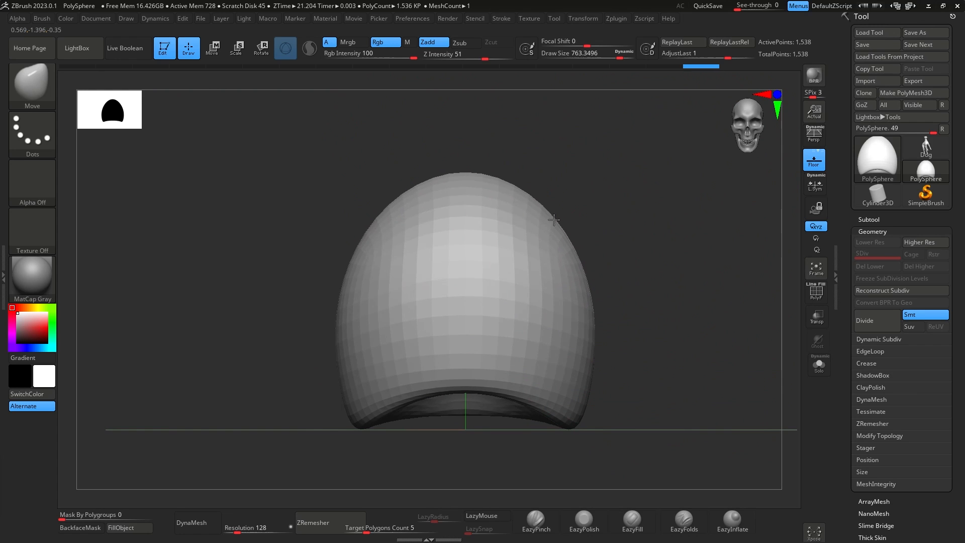
{"action": "left_click_drag", "start_coordinate": [645, 243], "coordinate": [687, 277]}
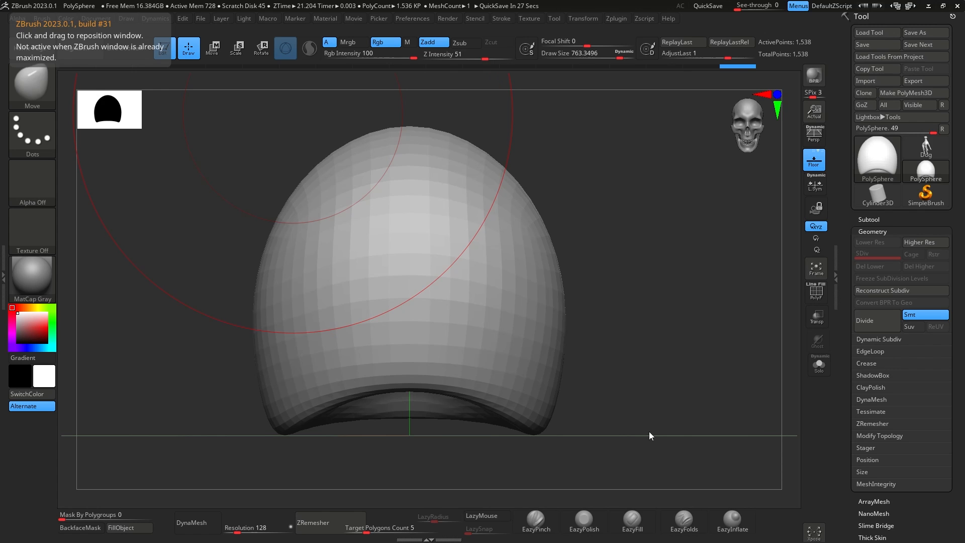
{"action": "left_click_drag", "start_coordinate": [652, 298], "coordinate": [429, 404]}
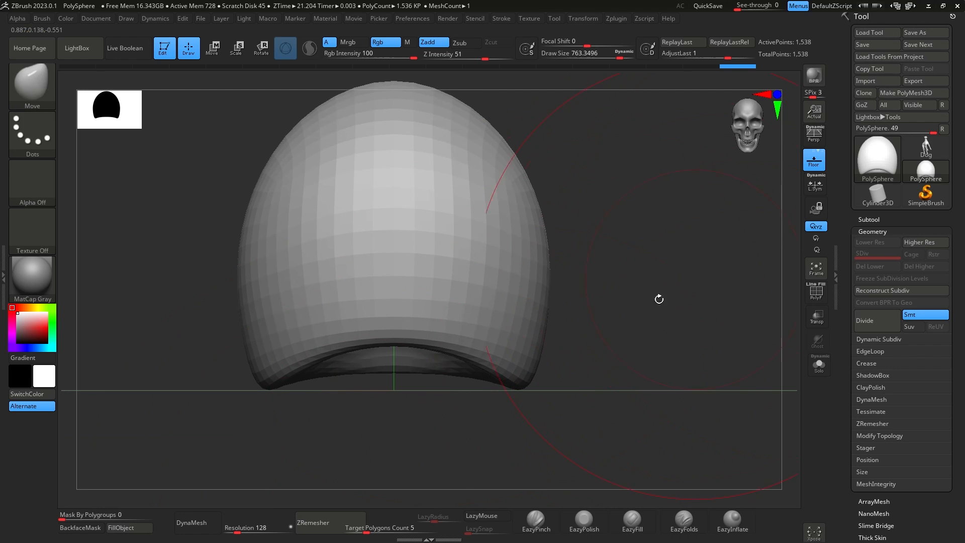
Turn on DynaMesh at resolution 128 for the body and smooth its faceted surface.
{"action": "left_click", "coordinate": [203, 521]}
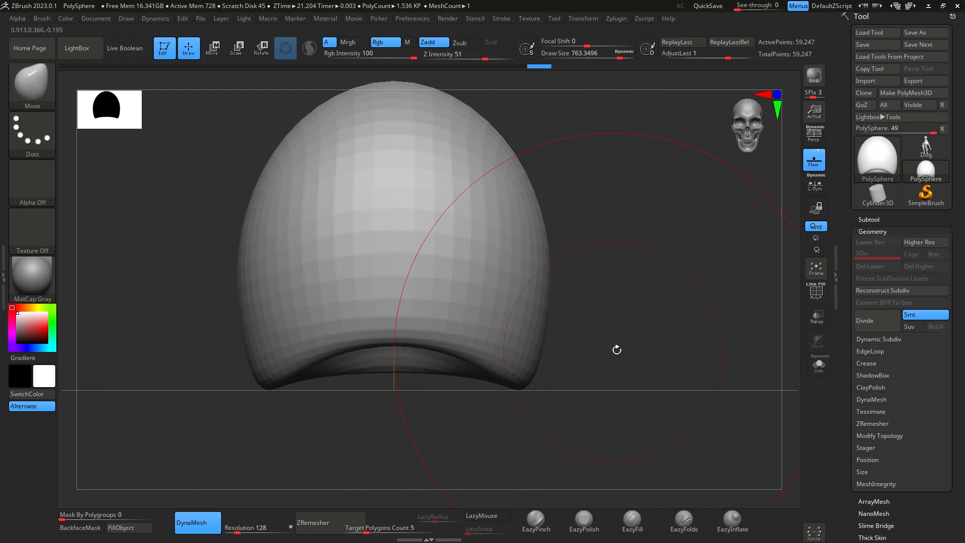
{"action": "left_click_drag", "start_coordinate": [616, 349], "coordinate": [629, 420], "text": "alt"}
{"action": "left_click_drag", "start_coordinate": [427, 271], "coordinate": [385, 182], "text": "shift"}
{"action": "left_click_drag", "start_coordinate": [668, 367], "coordinate": [465, 348]}
{"action": "mouse_move", "coordinate": [567, 322]}
{"action": "left_mouse_down"}
{"action": "mouse_move", "coordinate": [657, 360]}
{"action": "mouse_move", "coordinate": [559, 363]}
{"action": "mouse_move", "coordinate": [332, 320]}
{"action": "mouse_move", "coordinate": [498, 356]}
{"action": "left_mouse_up"}
{"action": "mouse_move", "coordinate": [618, 346]}
{"action": "left_mouse_down"}
{"action": "mouse_move", "coordinate": [749, 328]}
{"action": "mouse_move", "coordinate": [653, 305]}
{"action": "mouse_move", "coordinate": [620, 273]}
{"action": "left_mouse_up"}
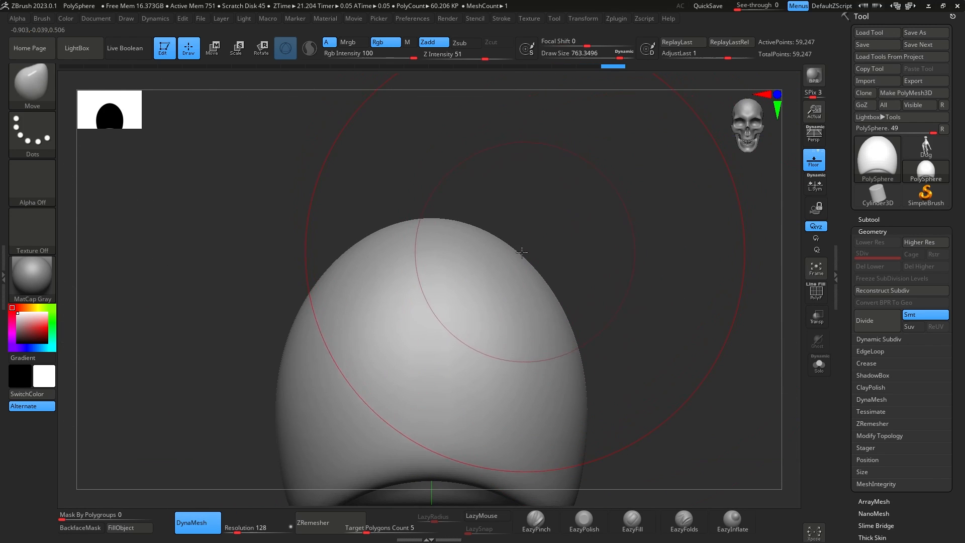
{"action": "mouse_move", "coordinate": [582, 216]}
{"action": "left_mouse_down"}
{"action": "mouse_move", "coordinate": [566, 263]}
{"action": "mouse_move", "coordinate": [688, 128]}
{"action": "left_mouse_up"}
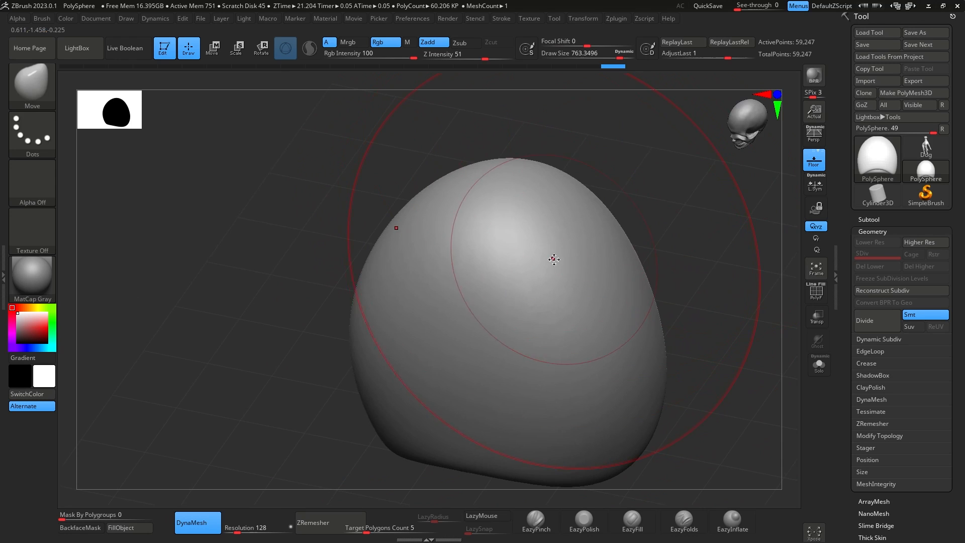
Select the SnakeHook brush with a draw size of about 124 and activate Sculptris Pro mode.
{"action": "key", "text": "space"}
{"action": "left_click_drag", "start_coordinate": [550, 258], "coordinate": [506, 258]}
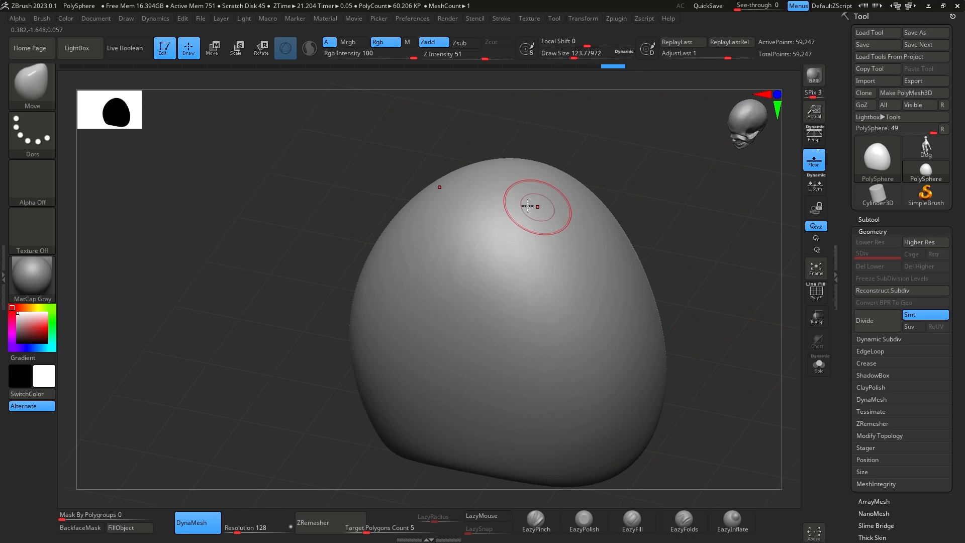
{"action": "key", "text": "b"}
{"action": "key", "text": "s"}
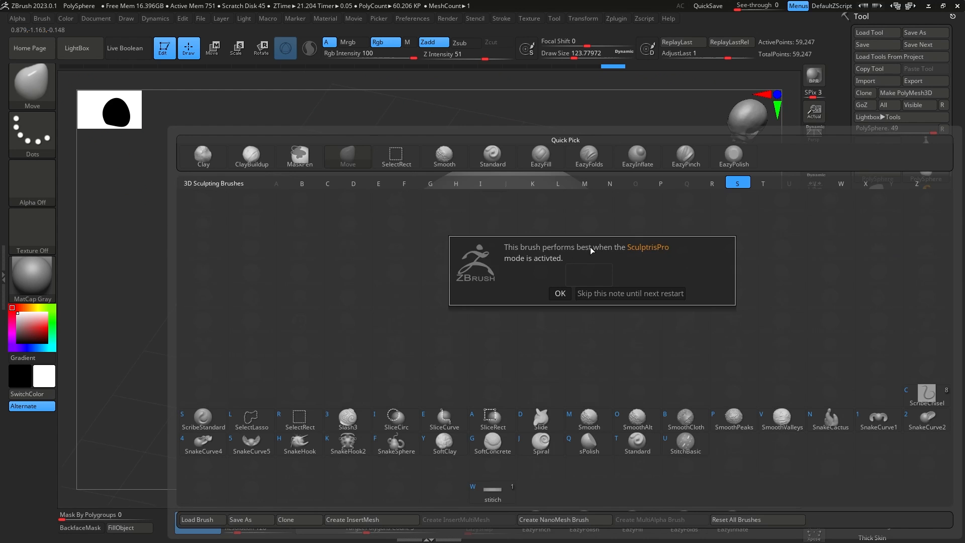
{"action": "key", "text": "k"}
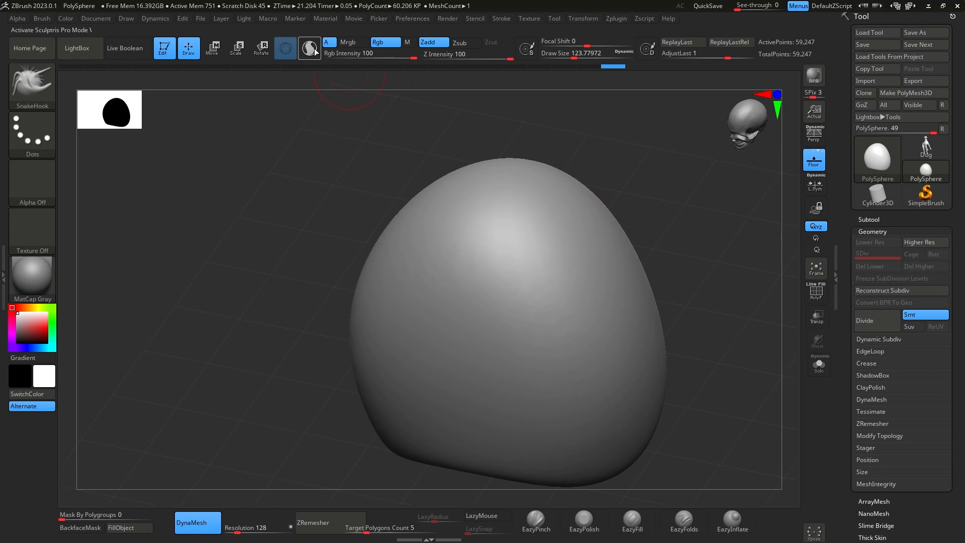
{"action": "mouse_move", "coordinate": [571, 163]}
{"action": "left_mouse_down"}
{"action": "mouse_move", "coordinate": [689, 210]}
{"action": "mouse_move", "coordinate": [663, 250]}
{"action": "left_mouse_up"}
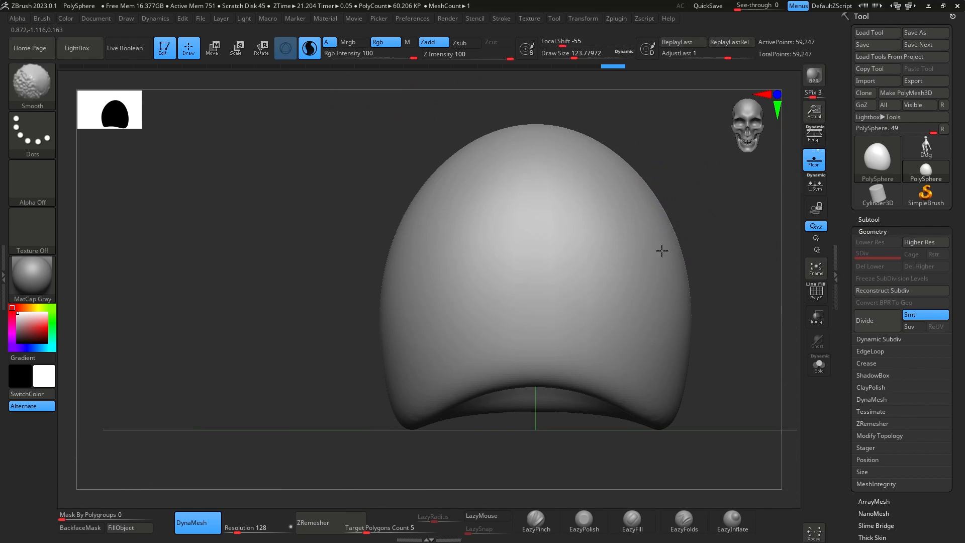
Reduce the draw size to about 62 and pull two symmetrical pairs of horns out of the head with SnakeHook.
{"action": "key", "text": "space"}
{"action": "mouse_move", "coordinate": [603, 170]}
{"action": "left_mouse_down"}
{"action": "mouse_move", "coordinate": [593, 170]}
{"action": "mouse_move", "coordinate": [612, 112]}
{"action": "left_mouse_up"}
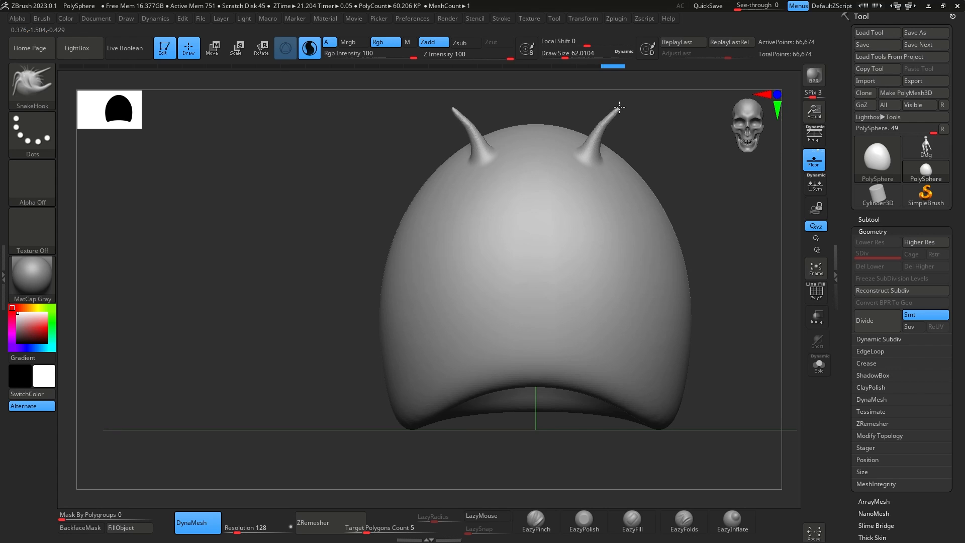
{"action": "mouse_move", "coordinate": [655, 155]}
{"action": "left_mouse_down"}
{"action": "mouse_move", "coordinate": [610, 166]}
{"action": "mouse_move", "coordinate": [607, 182]}
{"action": "left_mouse_up"}
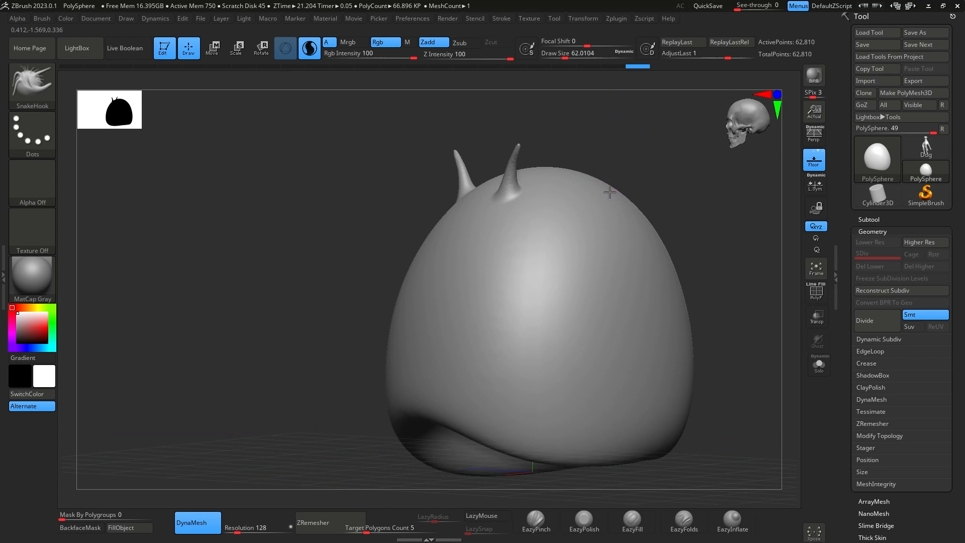
{"action": "left_click_drag", "start_coordinate": [653, 143], "coordinate": [673, 211]}
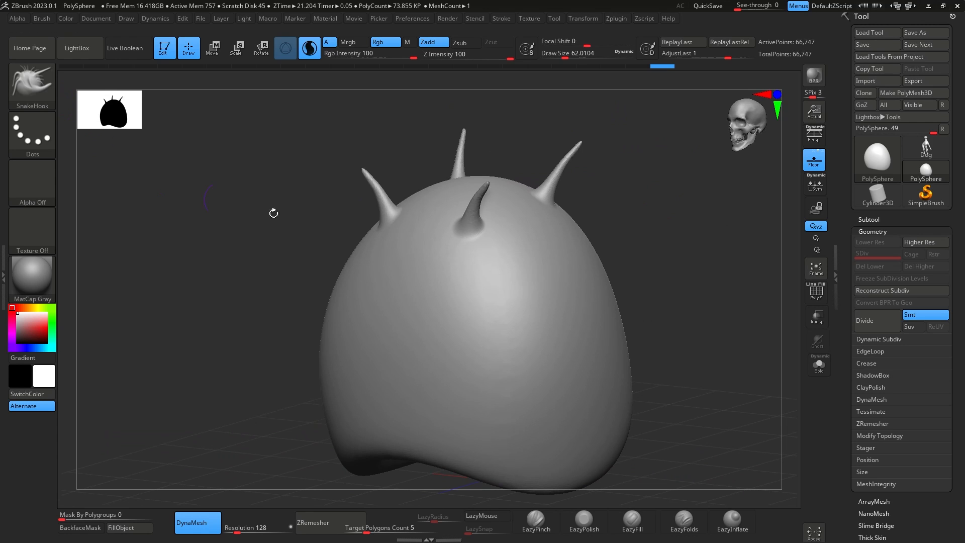
{"action": "key", "text": "b"}
{"action": "key", "text": "s"}
{"action": "key", "text": "r"}
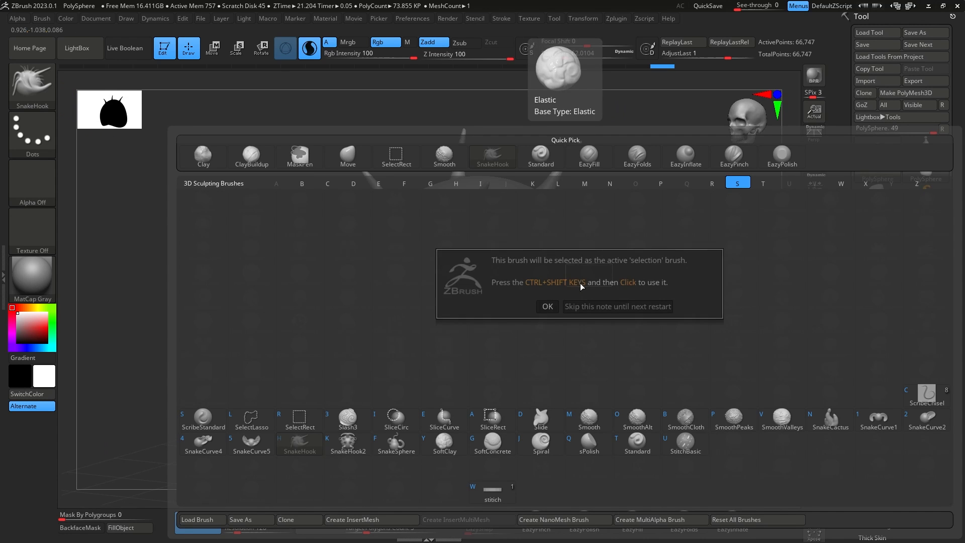
{"action": "left_click", "coordinate": [547, 307]}
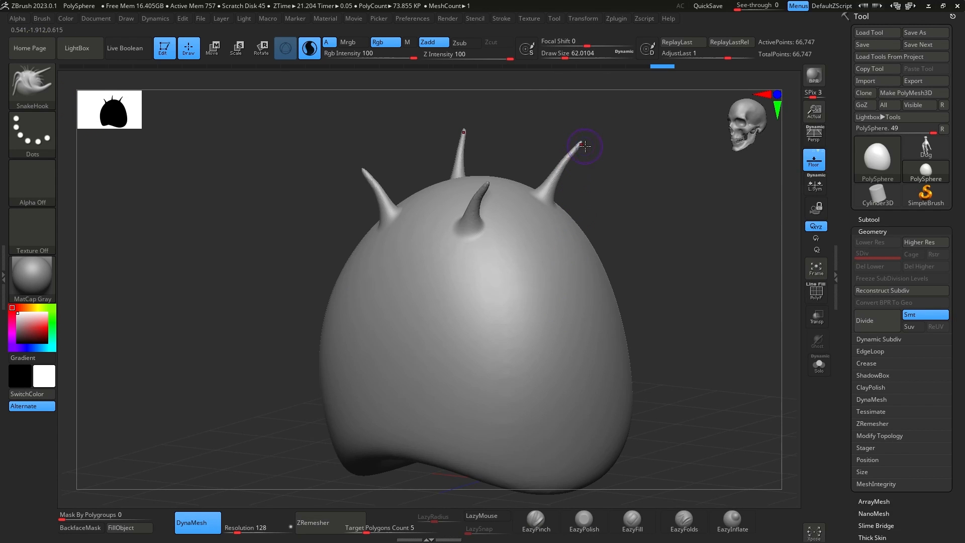
Swell the tips of the rear horns with the Inflat brush at a draw size of about 163, stepping back the excess inflation.
{"action": "key", "text": "b"}
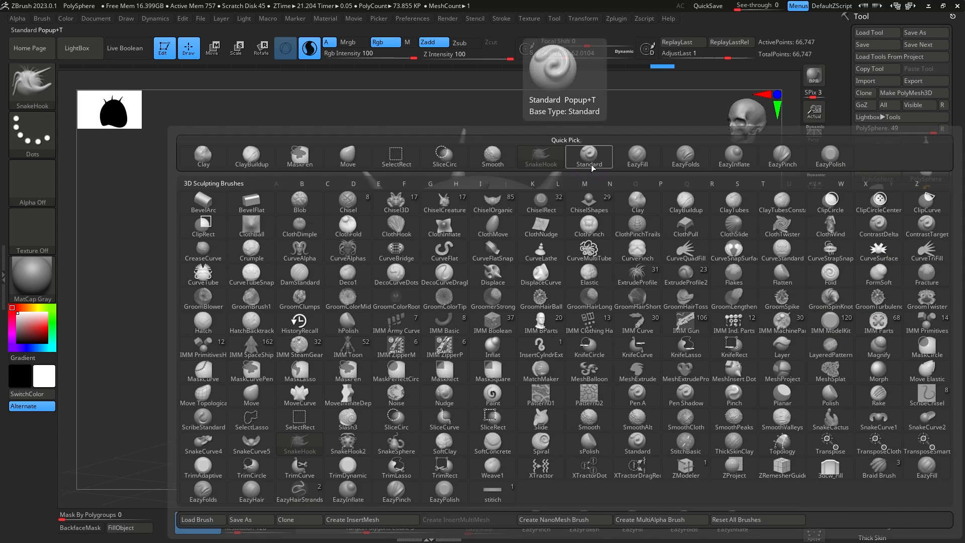
{"action": "key", "text": "i"}
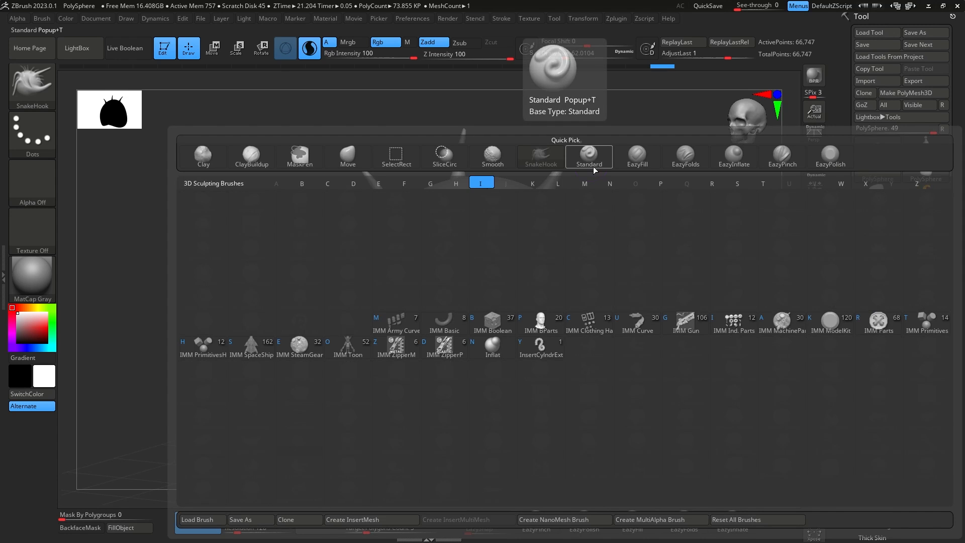
{"action": "key", "text": "n"}
{"action": "key", "text": "space"}
{"action": "mouse_move", "coordinate": [594, 169]}
{"action": "left_mouse_down"}
{"action": "mouse_move", "coordinate": [607, 169]}
{"action": "mouse_move", "coordinate": [571, 153]}
{"action": "mouse_move", "coordinate": [575, 144]}
{"action": "left_mouse_up"}
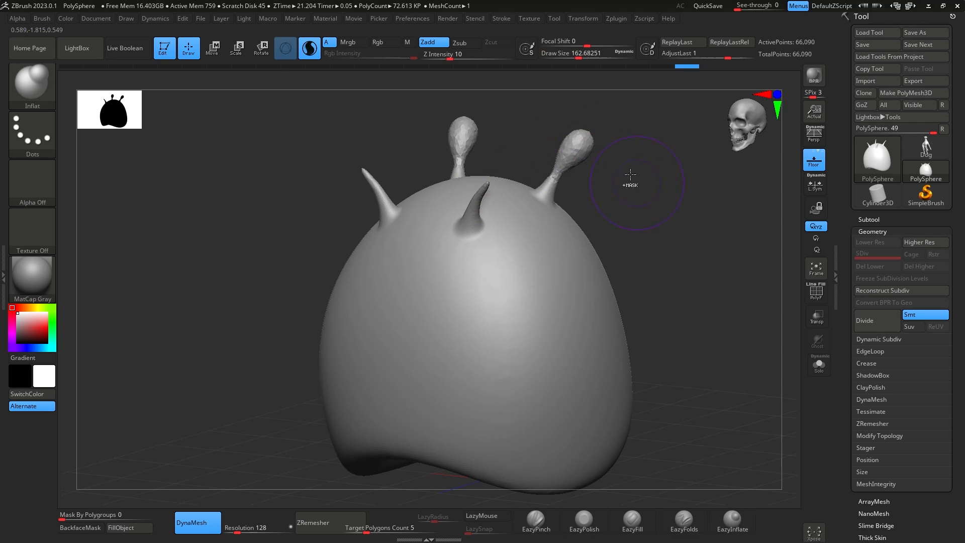
{"action": "key", "text": "ctrl+z"}
{"action": "key", "text": "ctrl+z"}
{"action": "key", "text": "ctrl+shift+z"}
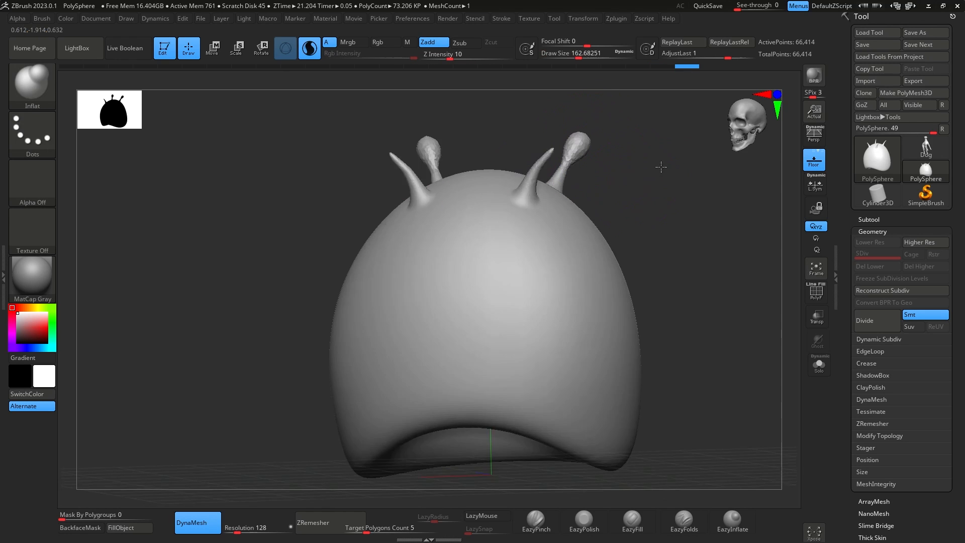
Inflate the front horn tips into rounded bulbs and smooth the lumpy surfaces of the stalks.
{"action": "left_click_drag", "start_coordinate": [604, 136], "coordinate": [606, 138]}
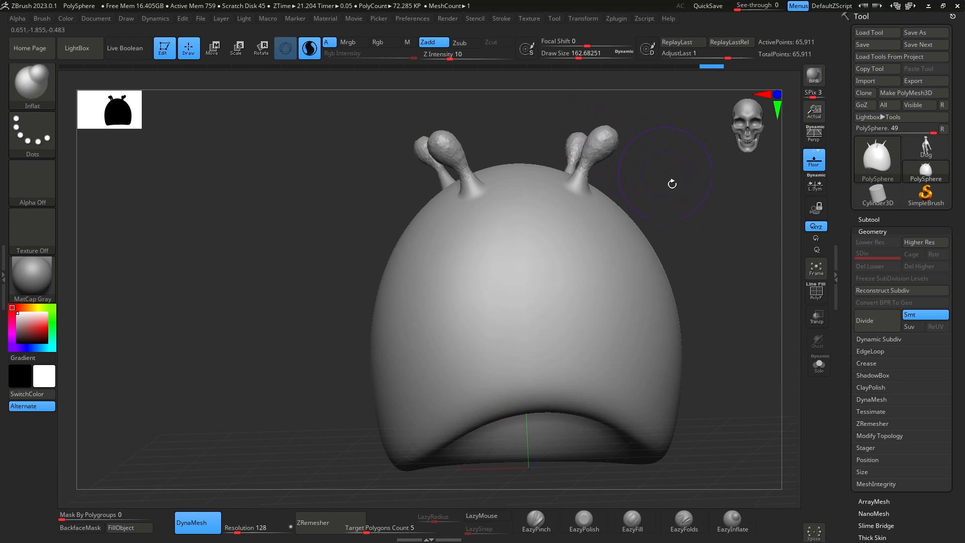
{"action": "left_click_drag", "start_coordinate": [672, 183], "coordinate": [666, 166]}
{"action": "mouse_move", "coordinate": [605, 152]}
{"action": "left_mouse_down", "text": "shift"}
{"action": "mouse_move", "coordinate": [606, 135]}
{"action": "mouse_move", "coordinate": [701, 142]}
{"action": "mouse_move", "coordinate": [738, 161]}
{"action": "mouse_move", "coordinate": [691, 210]}
{"action": "mouse_move", "coordinate": [644, 184]}
{"action": "mouse_move", "coordinate": [623, 197]}
{"action": "mouse_move", "coordinate": [643, 196]}
{"action": "left_mouse_up", "text": "shift"}
{"action": "mouse_move", "coordinate": [704, 241]}
{"action": "left_mouse_down"}
{"action": "mouse_move", "coordinate": [750, 293]}
{"action": "mouse_move", "coordinate": [689, 289]}
{"action": "mouse_move", "coordinate": [696, 274]}
{"action": "mouse_move", "coordinate": [707, 347]}
{"action": "left_mouse_up"}
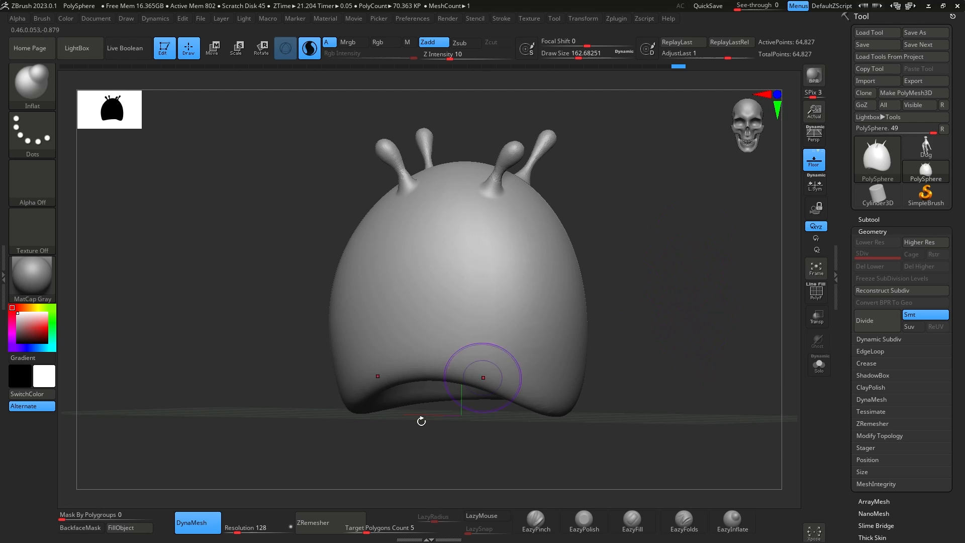
Select the Move brush with a draw size of 445 and reshape the outline of the body's underside and side.
{"action": "mouse_move", "coordinate": [694, 269]}
{"action": "left_mouse_down"}
{"action": "mouse_move", "coordinate": [711, 265]}
{"action": "mouse_move", "coordinate": [711, 286]}
{"action": "mouse_move", "coordinate": [641, 342]}
{"action": "mouse_move", "coordinate": [704, 297]}
{"action": "mouse_move", "coordinate": [707, 289]}
{"action": "mouse_move", "coordinate": [699, 312]}
{"action": "mouse_move", "coordinate": [689, 300]}
{"action": "mouse_move", "coordinate": [670, 327]}
{"action": "mouse_move", "coordinate": [663, 280]}
{"action": "mouse_move", "coordinate": [680, 306]}
{"action": "mouse_move", "coordinate": [686, 198]}
{"action": "mouse_move", "coordinate": [682, 356]}
{"action": "left_mouse_up"}
{"action": "key", "text": "b"}
{"action": "key", "text": "m"}
{"action": "key", "text": "v"}
{"action": "key", "text": "space"}
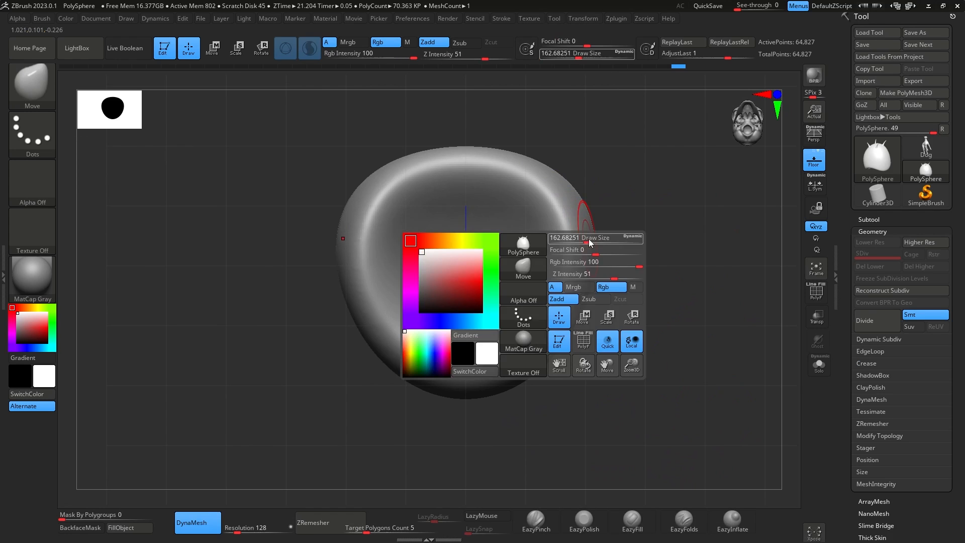
{"action": "left_click_drag", "start_coordinate": [589, 240], "coordinate": [612, 236]}
{"action": "mouse_move", "coordinate": [538, 321]}
{"action": "left_mouse_down"}
{"action": "mouse_move", "coordinate": [560, 335]}
{"action": "mouse_move", "coordinate": [565, 327]}
{"action": "left_mouse_up"}
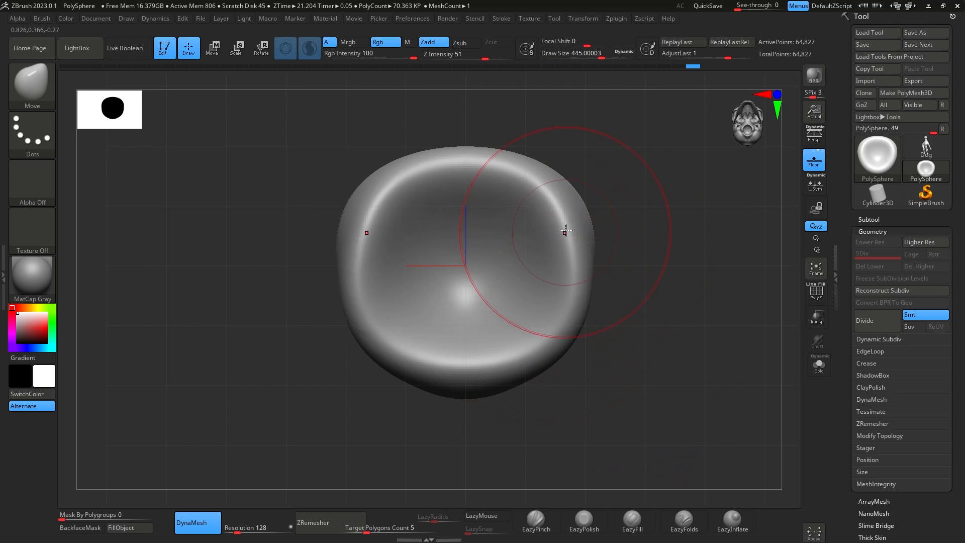
{"action": "left_click_drag", "start_coordinate": [565, 233], "coordinate": [579, 215]}
{"action": "mouse_move", "coordinate": [648, 166]}
{"action": "left_mouse_down"}
{"action": "mouse_move", "coordinate": [641, 194]}
{"action": "mouse_move", "coordinate": [592, 195]}
{"action": "mouse_move", "coordinate": [594, 178]}
{"action": "mouse_move", "coordinate": [668, 276]}
{"action": "mouse_move", "coordinate": [674, 266]}
{"action": "mouse_move", "coordinate": [663, 310]}
{"action": "mouse_move", "coordinate": [549, 249]}
{"action": "mouse_move", "coordinate": [573, 251]}
{"action": "mouse_move", "coordinate": [616, 206]}
{"action": "mouse_move", "coordinate": [601, 252]}
{"action": "left_mouse_up"}
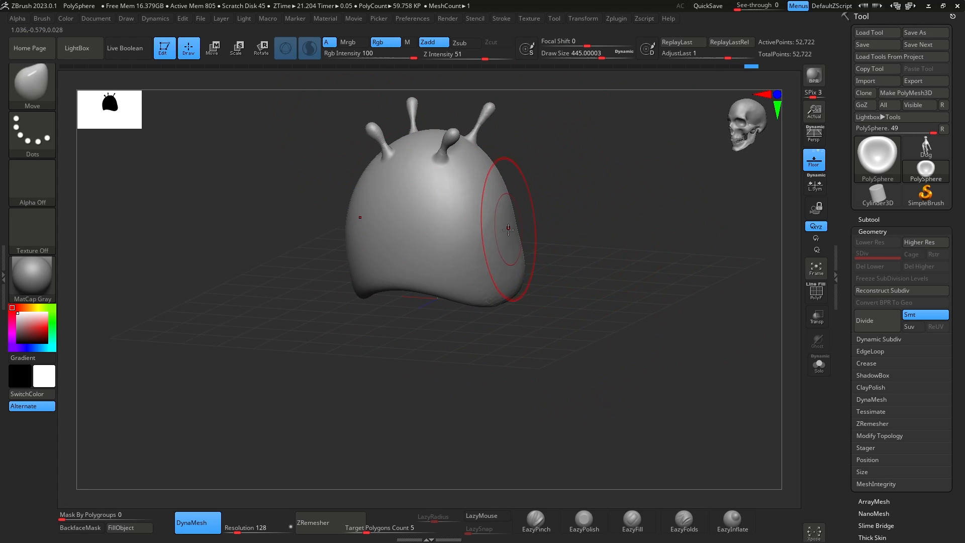
{"action": "key", "text": "shift"}
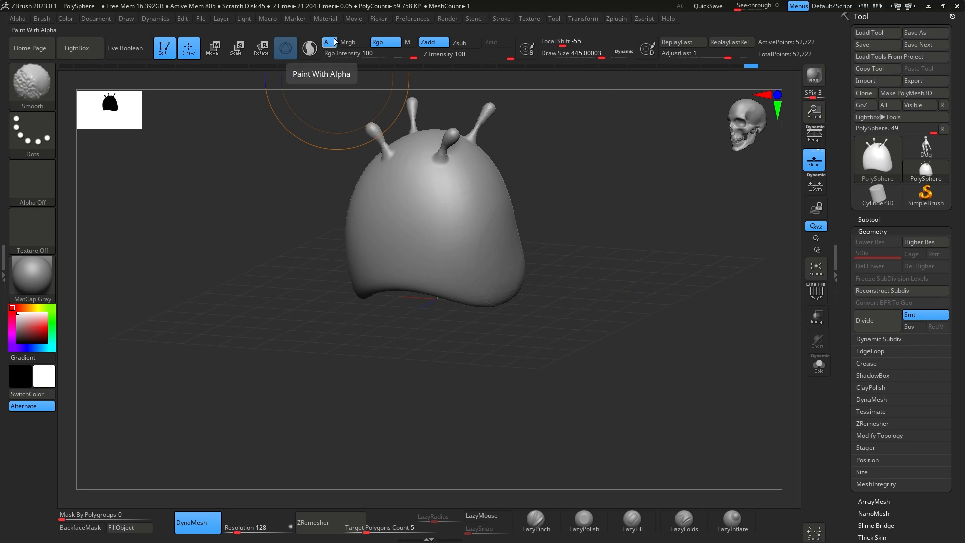
Select the DamStandard brush with a draw size of about 140 and try a vertical groove up the body's front centre.
{"action": "mouse_move", "coordinate": [608, 251]}
{"action": "left_mouse_down"}
{"action": "mouse_move", "coordinate": [623, 264]}
{"action": "mouse_move", "coordinate": [609, 293]}
{"action": "mouse_move", "coordinate": [587, 285]}
{"action": "left_mouse_up"}
{"action": "key", "text": "b"}
{"action": "key", "text": "d"}
{"action": "key", "text": "s"}
{"action": "key", "text": "space"}
{"action": "left_click_drag", "start_coordinate": [441, 232], "coordinate": [415, 231]}
{"action": "mouse_move", "coordinate": [578, 287]}
{"action": "right_mouse_down", "text": "ctrl"}
{"action": "mouse_move", "coordinate": [584, 266]}
{"action": "mouse_move", "coordinate": [608, 274]}
{"action": "mouse_move", "coordinate": [611, 309]}
{"action": "right_mouse_up", "text": "ctrl"}
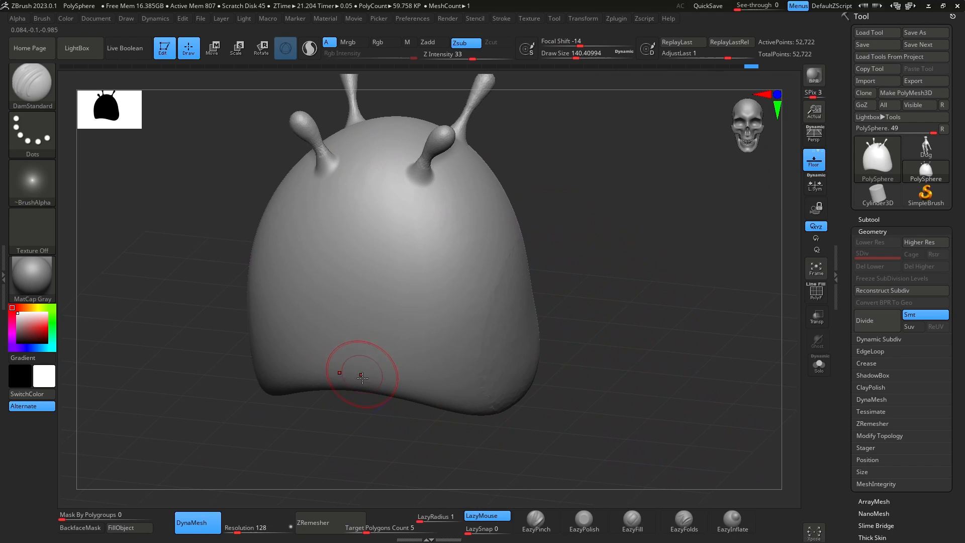
{"action": "left_click_drag", "start_coordinate": [361, 324], "coordinate": [370, 189]}
{"action": "key", "text": "ctrl+z"}
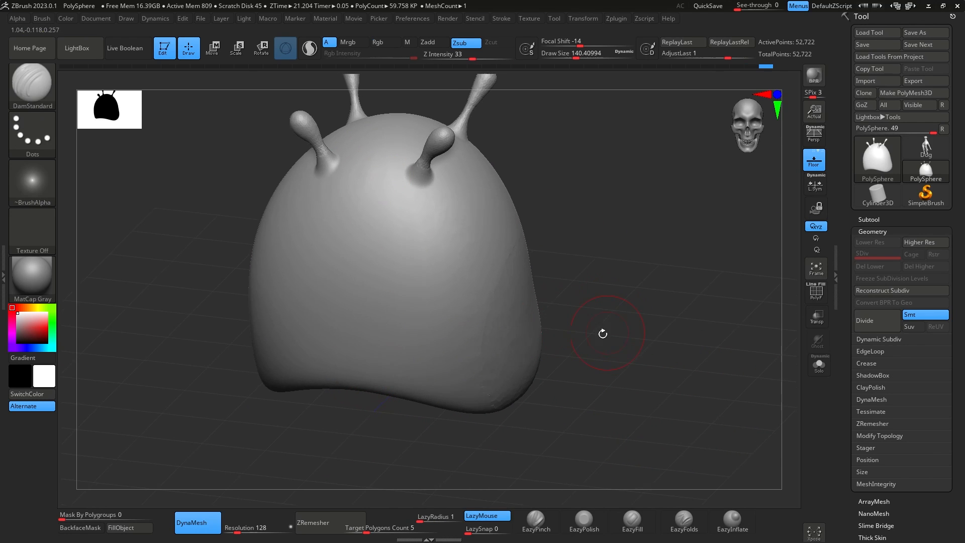
Set LazyRadius to 39, LazySnap to 100 and the draw size to about 59, and carve mirrored grooves up the front centre.
{"action": "left_click_drag", "start_coordinate": [603, 332], "coordinate": [545, 416]}
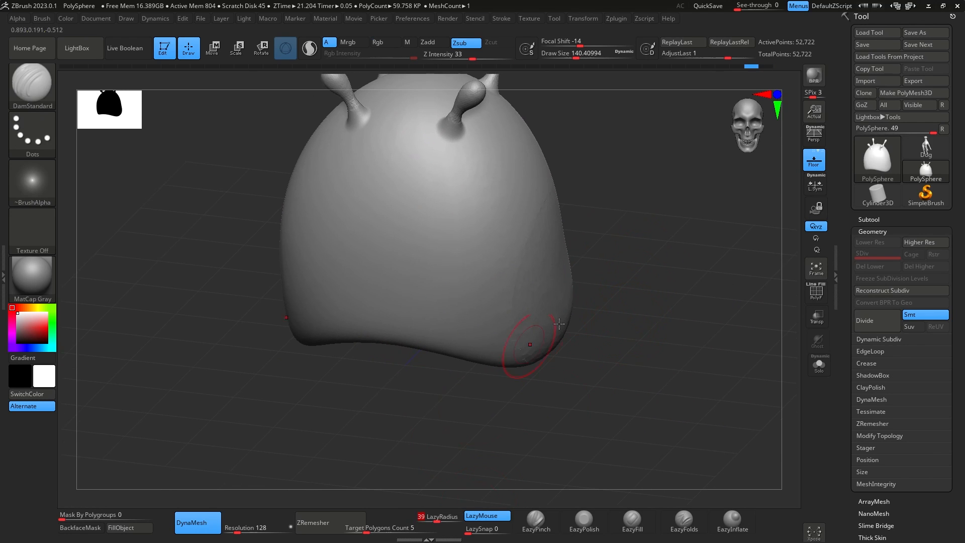
{"action": "left_click_drag", "start_coordinate": [578, 341], "coordinate": [675, 340]}
{"action": "key", "text": "space"}
{"action": "left_click_drag", "start_coordinate": [461, 301], "coordinate": [448, 301]}
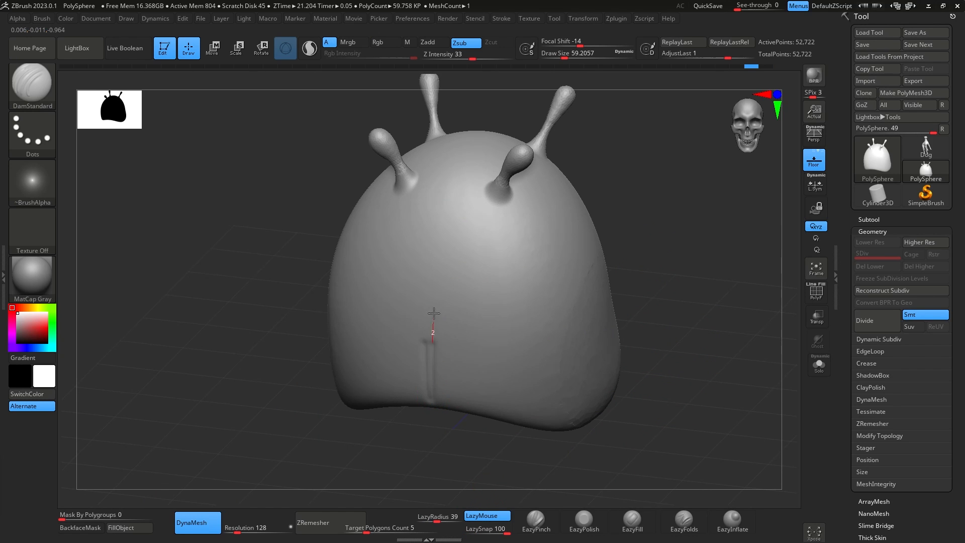
{"action": "key", "text": "ctrl+z"}
{"action": "left_click_drag", "start_coordinate": [657, 258], "coordinate": [633, 266], "text": "shift"}
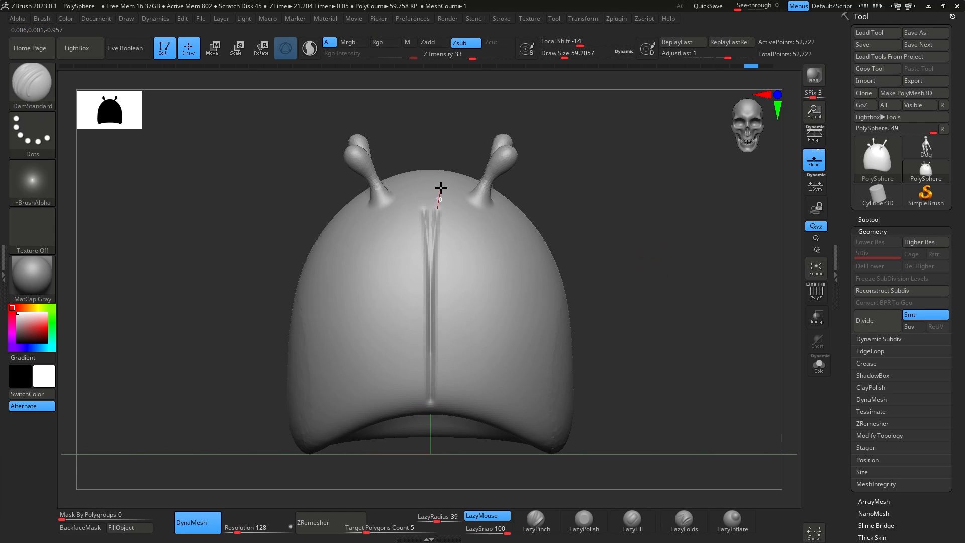
Continue the paired DamStandard grooves over the top of the head and down the back of the body.
{"action": "mouse_move", "coordinate": [596, 217]}
{"action": "left_mouse_down"}
{"action": "mouse_move", "coordinate": [667, 259]}
{"action": "mouse_move", "coordinate": [383, 308]}
{"action": "mouse_move", "coordinate": [370, 327]}
{"action": "mouse_move", "coordinate": [386, 241]}
{"action": "left_mouse_up"}
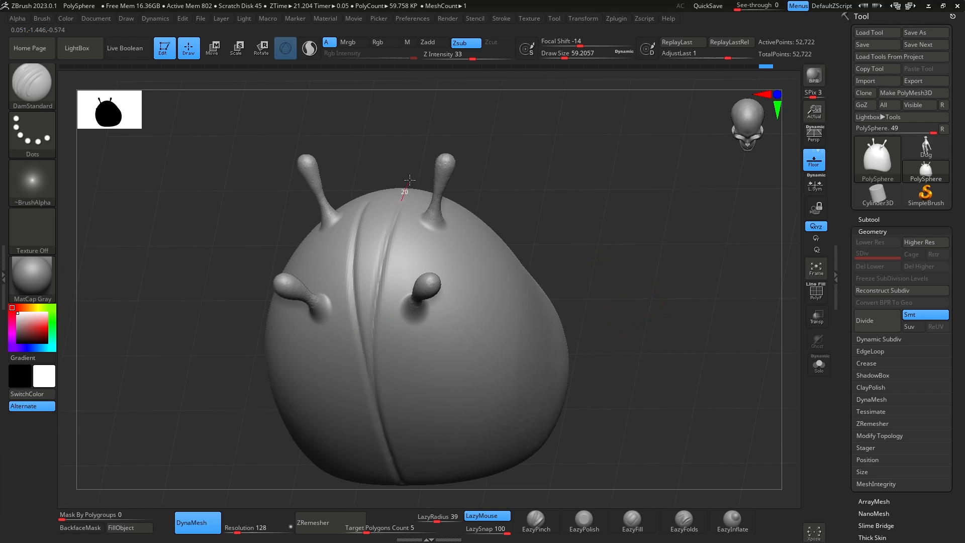
{"action": "mouse_move", "coordinate": [633, 239]}
{"action": "left_mouse_down"}
{"action": "mouse_move", "coordinate": [645, 254]}
{"action": "mouse_move", "coordinate": [636, 322]}
{"action": "left_mouse_up"}
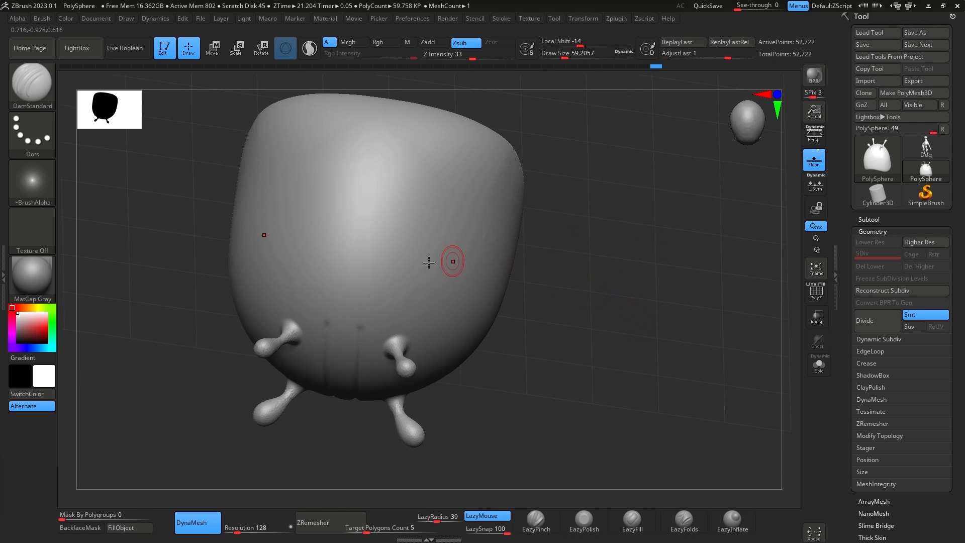
{"action": "mouse_move", "coordinate": [364, 236]}
{"action": "left_mouse_down"}
{"action": "mouse_move", "coordinate": [376, 178]}
{"action": "mouse_move", "coordinate": [369, 319]}
{"action": "mouse_move", "coordinate": [371, 175]}
{"action": "mouse_move", "coordinate": [360, 327]}
{"action": "left_mouse_up"}
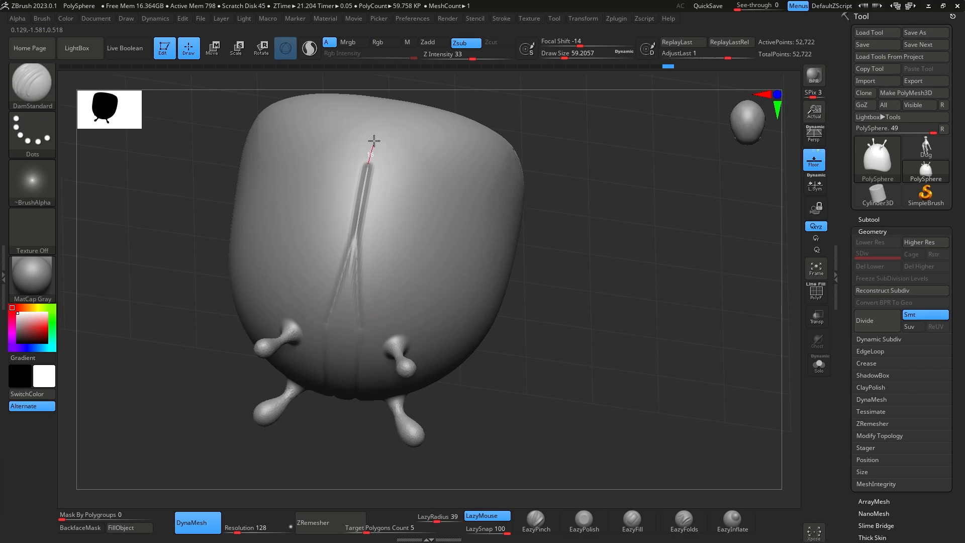
Select the ClayBuildup brush and carve down the strip between the paired grooves across the top of the head.
{"action": "mouse_move", "coordinate": [601, 354]}
{"action": "left_mouse_down"}
{"action": "mouse_move", "coordinate": [633, 222]}
{"action": "mouse_move", "coordinate": [618, 323]}
{"action": "mouse_move", "coordinate": [633, 246]}
{"action": "left_mouse_up"}
{"action": "mouse_move", "coordinate": [659, 260]}
{"action": "left_mouse_down"}
{"action": "mouse_move", "coordinate": [759, 250]}
{"action": "mouse_move", "coordinate": [667, 254]}
{"action": "mouse_move", "coordinate": [716, 299]}
{"action": "mouse_move", "coordinate": [704, 303]}
{"action": "mouse_move", "coordinate": [717, 273]}
{"action": "mouse_move", "coordinate": [704, 287]}
{"action": "left_mouse_up"}
{"action": "key", "text": "b"}
{"action": "key", "text": "c"}
{"action": "key", "text": "b"}
{"action": "mouse_move", "coordinate": [688, 225]}
{"action": "left_mouse_down"}
{"action": "mouse_move", "coordinate": [689, 177]}
{"action": "mouse_move", "coordinate": [733, 209]}
{"action": "mouse_move", "coordinate": [707, 228]}
{"action": "mouse_move", "coordinate": [718, 242]}
{"action": "mouse_move", "coordinate": [678, 265]}
{"action": "mouse_move", "coordinate": [668, 236]}
{"action": "left_mouse_up"}
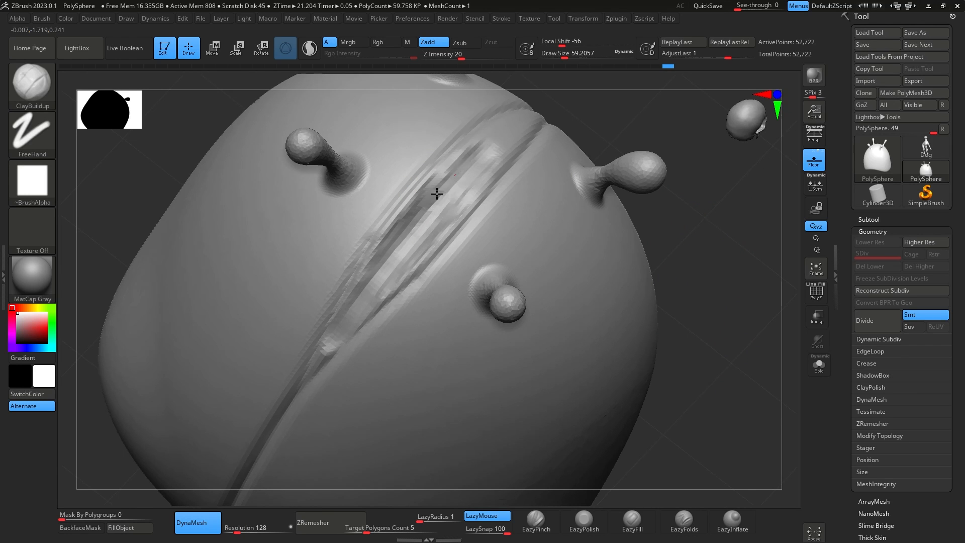
{"action": "left_click_drag", "start_coordinate": [455, 184], "coordinate": [438, 206], "text": "alt"}
{"action": "mouse_move", "coordinate": [723, 251]}
{"action": "left_mouse_down"}
{"action": "mouse_move", "coordinate": [748, 276]}
{"action": "mouse_move", "coordinate": [707, 345]}
{"action": "mouse_move", "coordinate": [669, 302]}
{"action": "left_mouse_up"}
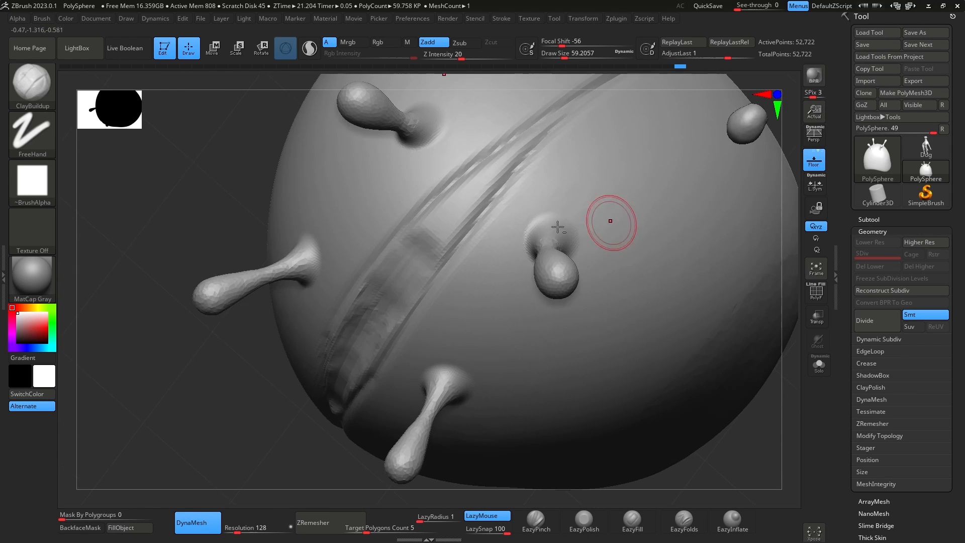
{"action": "left_click_drag", "start_coordinate": [518, 156], "coordinate": [471, 198]}
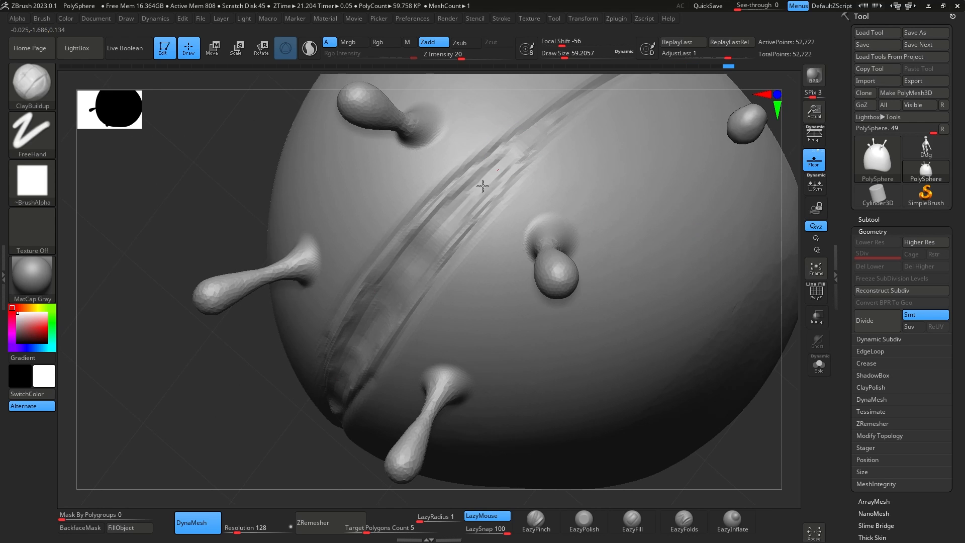
{"action": "left_click_drag", "start_coordinate": [386, 300], "coordinate": [350, 350]}
Smooth the carved strip between the stalks from the forehead over the crown.
{"action": "mouse_move", "coordinate": [784, 272]}
{"action": "left_mouse_down"}
{"action": "mouse_move", "coordinate": [595, 423]}
{"action": "mouse_move", "coordinate": [764, 338]}
{"action": "mouse_move", "coordinate": [788, 310]}
{"action": "mouse_move", "coordinate": [763, 252]}
{"action": "mouse_move", "coordinate": [553, 267]}
{"action": "left_mouse_up"}
{"action": "mouse_move", "coordinate": [378, 257]}
{"action": "left_mouse_down", "text": "shift"}
{"action": "mouse_move", "coordinate": [395, 206]}
{"action": "mouse_move", "coordinate": [347, 305]}
{"action": "left_mouse_up", "text": "shift"}
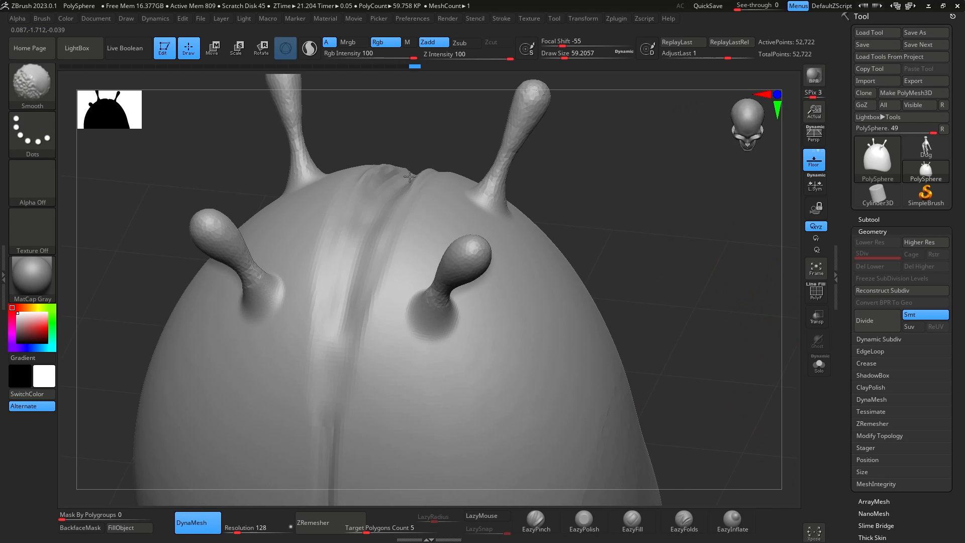
{"action": "left_click_drag", "start_coordinate": [410, 176], "coordinate": [388, 226], "text": "shift"}
{"action": "mouse_move", "coordinate": [700, 215]}
{"action": "left_mouse_down"}
{"action": "mouse_move", "coordinate": [733, 321]}
{"action": "mouse_move", "coordinate": [726, 296]}
{"action": "left_mouse_up"}
{"action": "left_click_drag", "start_coordinate": [405, 261], "coordinate": [388, 257], "text": "shift"}
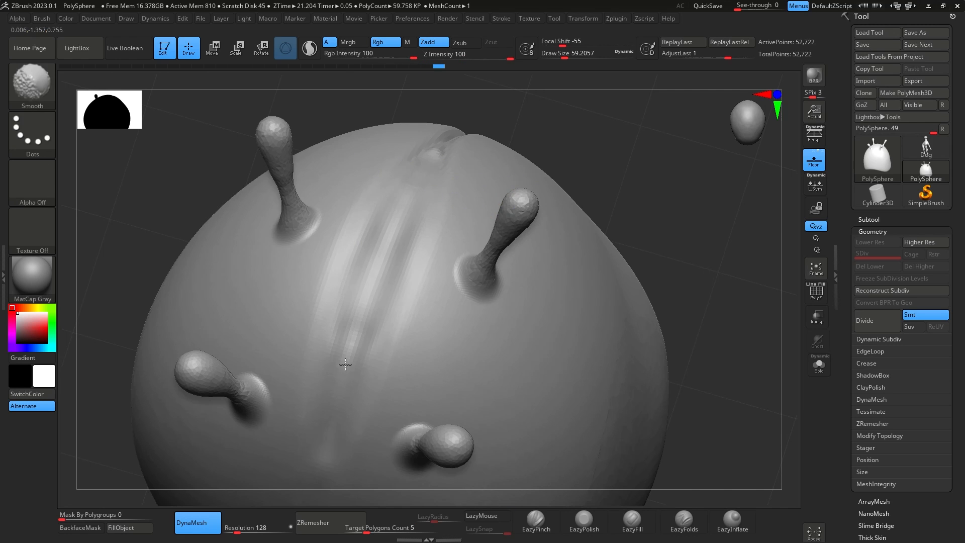
Carve the central channel on the head further with subtractive ClayBuildup strokes and smooth its surface.
{"action": "mouse_move", "coordinate": [754, 263]}
{"action": "left_mouse_down"}
{"action": "mouse_move", "coordinate": [765, 313]}
{"action": "mouse_move", "coordinate": [743, 311]}
{"action": "left_mouse_up"}
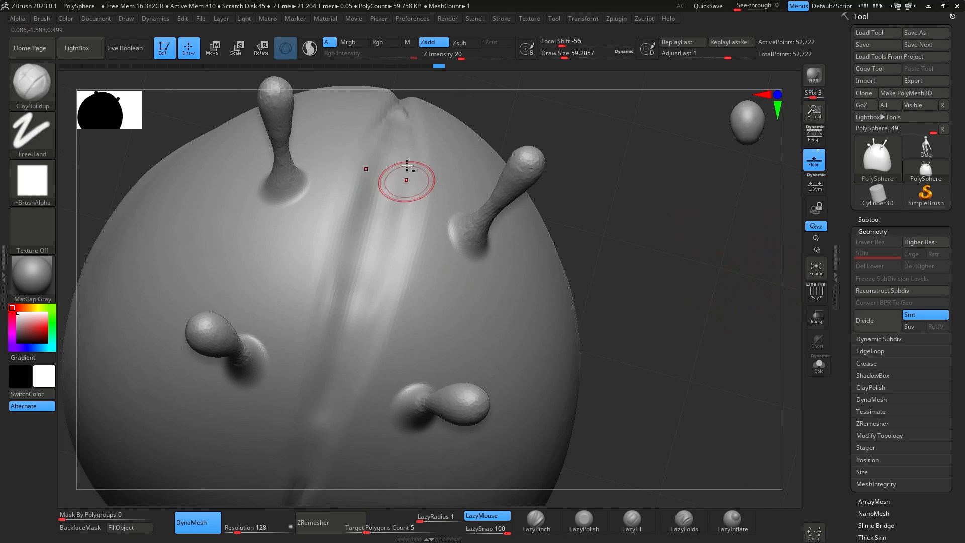
{"action": "left_click_drag", "start_coordinate": [406, 168], "coordinate": [364, 247], "text": "alt"}
{"action": "left_click_drag", "start_coordinate": [390, 189], "coordinate": [333, 394], "text": "alt"}
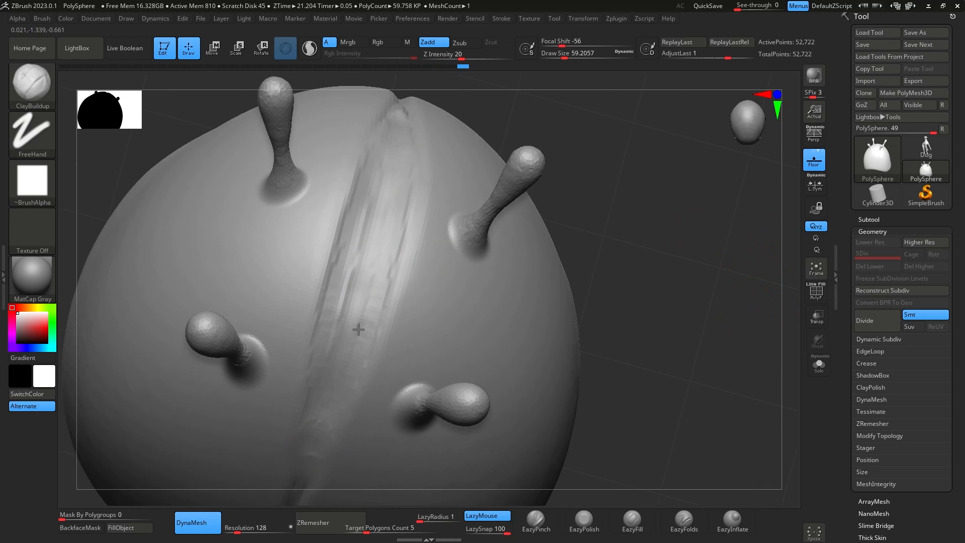
{"action": "mouse_move", "coordinate": [358, 329]}
{"action": "left_mouse_down", "text": "alt"}
{"action": "mouse_move", "coordinate": [402, 133]}
{"action": "mouse_move", "coordinate": [376, 254]}
{"action": "left_mouse_up", "text": "alt"}
{"action": "left_click_drag", "start_coordinate": [407, 174], "coordinate": [328, 423], "text": "shift"}
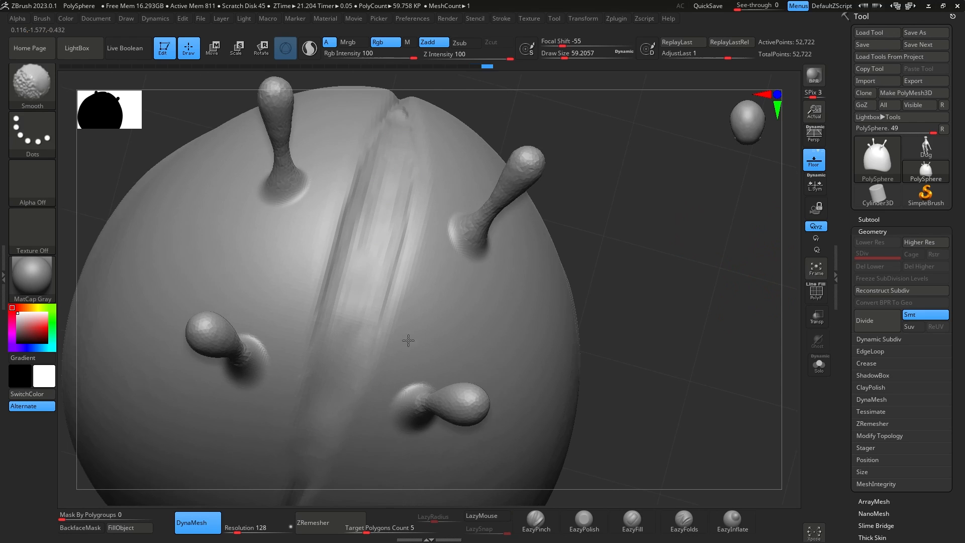
{"action": "mouse_move", "coordinate": [654, 327]}
{"action": "left_mouse_down"}
{"action": "mouse_move", "coordinate": [710, 280]}
{"action": "mouse_move", "coordinate": [718, 317]}
{"action": "mouse_move", "coordinate": [712, 224]}
{"action": "mouse_move", "coordinate": [673, 330]}
{"action": "left_mouse_up"}
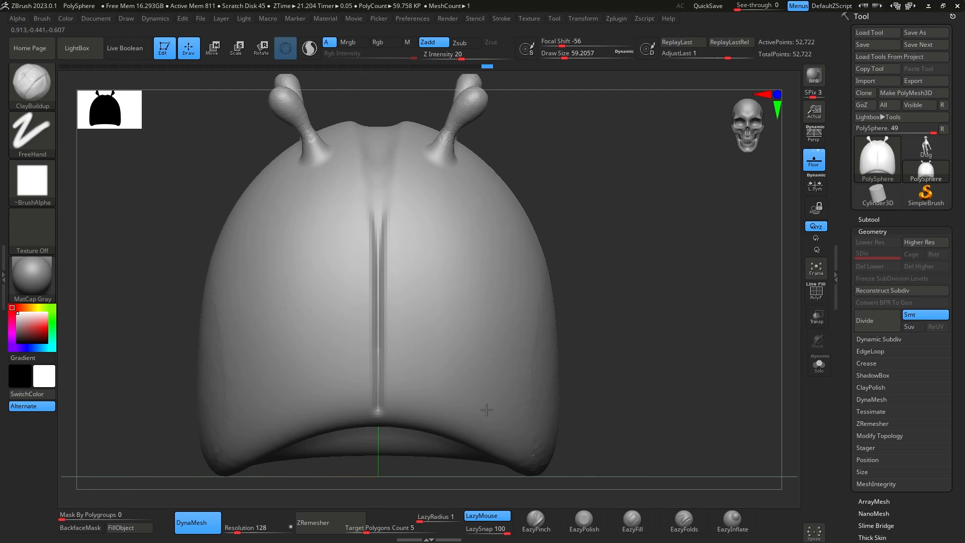
Retopologise the mesh with ZRemesher at a target polygon count of 5, check its wireframe, and subdivide it to SDiv 4.
{"action": "left_click", "coordinate": [327, 523]}
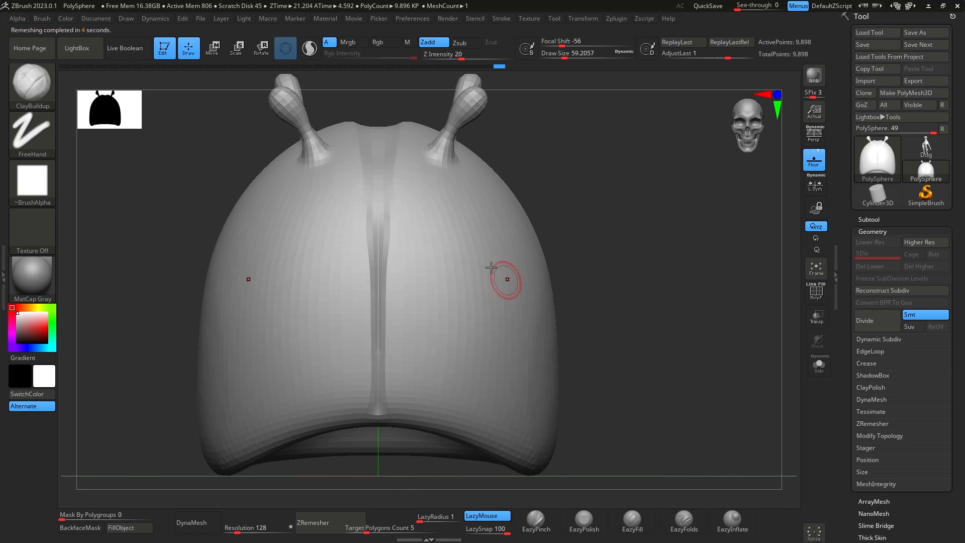
{"action": "left_click", "coordinate": [815, 292]}
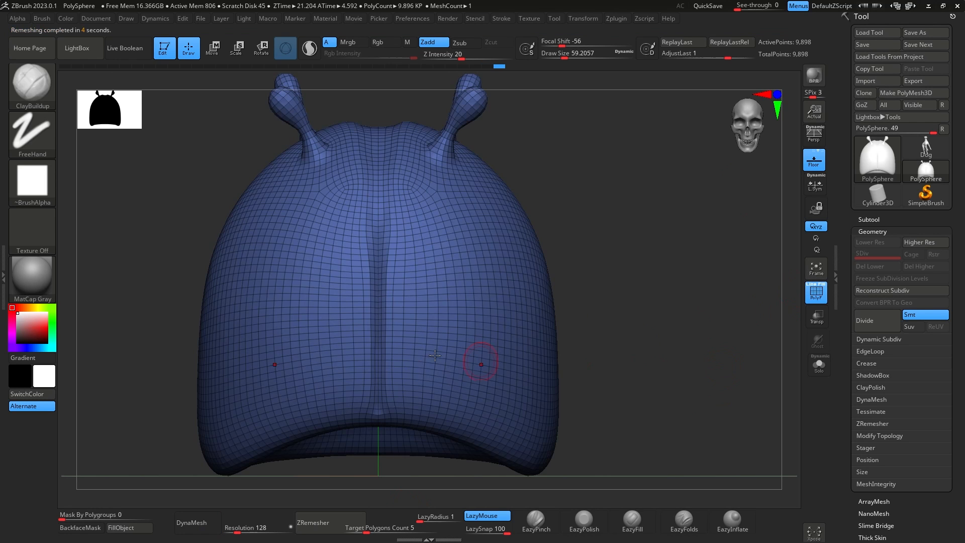
{"action": "left_click", "coordinate": [815, 292]}
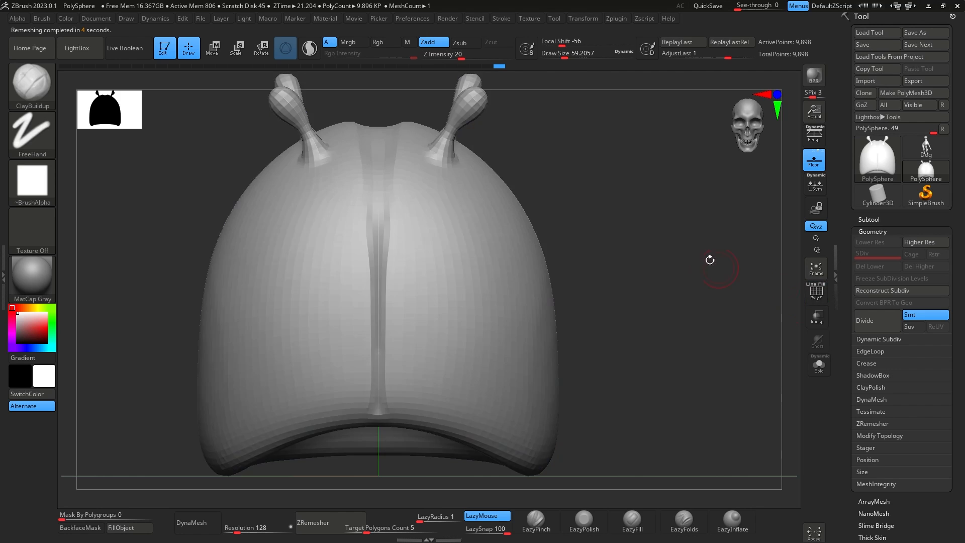
{"action": "mouse_move", "coordinate": [706, 286]}
{"action": "left_mouse_down"}
{"action": "mouse_move", "coordinate": [693, 300]}
{"action": "mouse_move", "coordinate": [702, 327]}
{"action": "mouse_move", "coordinate": [695, 308]}
{"action": "mouse_move", "coordinate": [653, 465]}
{"action": "left_mouse_up"}
{"action": "key", "text": "ctrl+d"}
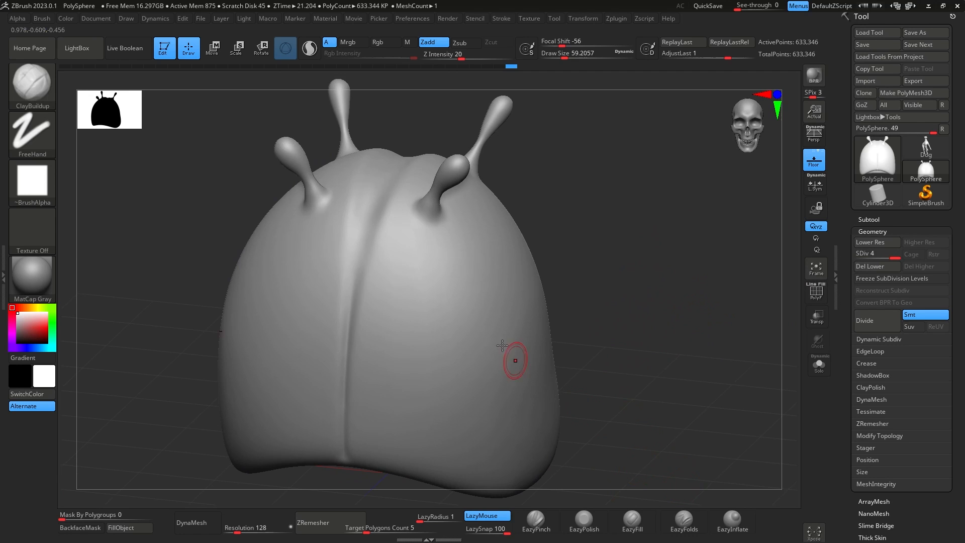
Switch to the DamStandard brush and try deepening the front centre groove from between the stalks to the lower edge.
{"action": "key", "text": "b"}
{"action": "key", "text": "s"}
{"action": "key", "text": "l"}
{"action": "key", "text": "b"}
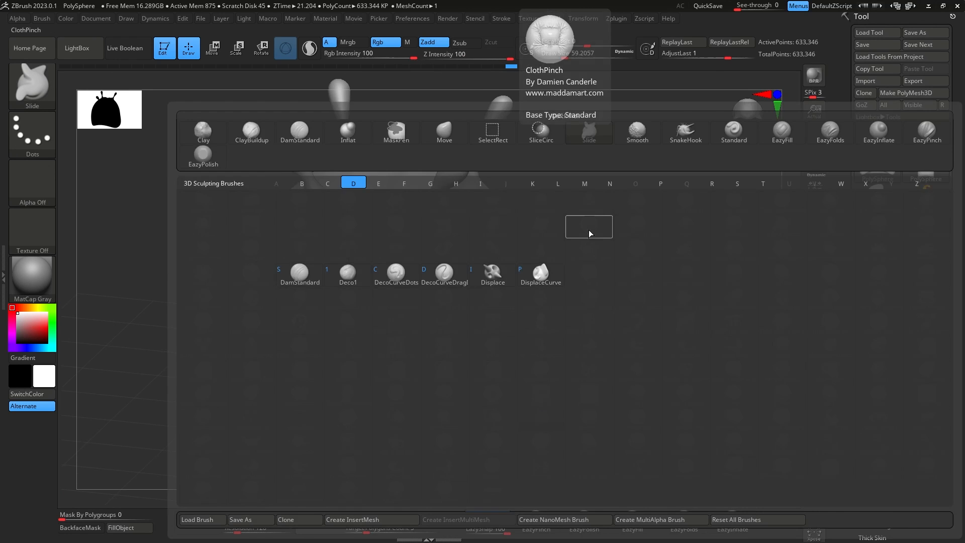
{"action": "key", "text": "d"}
{"action": "key", "text": "s"}
{"action": "left_click_drag", "start_coordinate": [595, 239], "coordinate": [633, 162]}
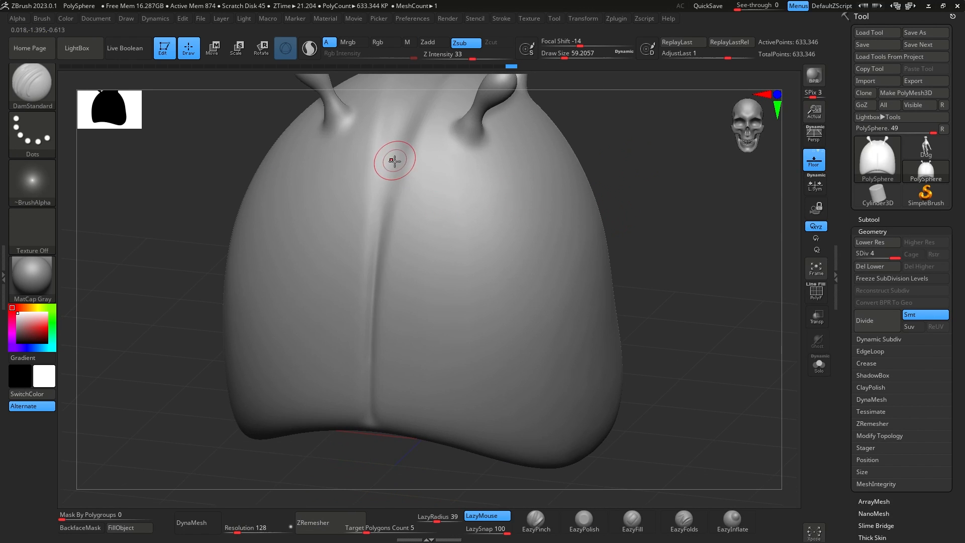
{"action": "left_click_drag", "start_coordinate": [394, 151], "coordinate": [369, 403]}
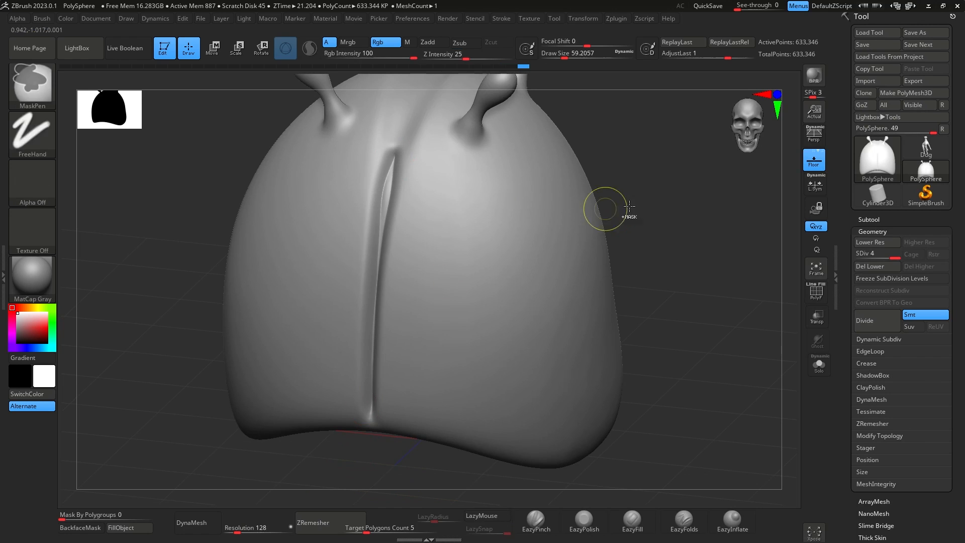
{"action": "key", "text": "ctrl+z"}
{"action": "left_click_drag", "start_coordinate": [395, 150], "coordinate": [376, 440]}
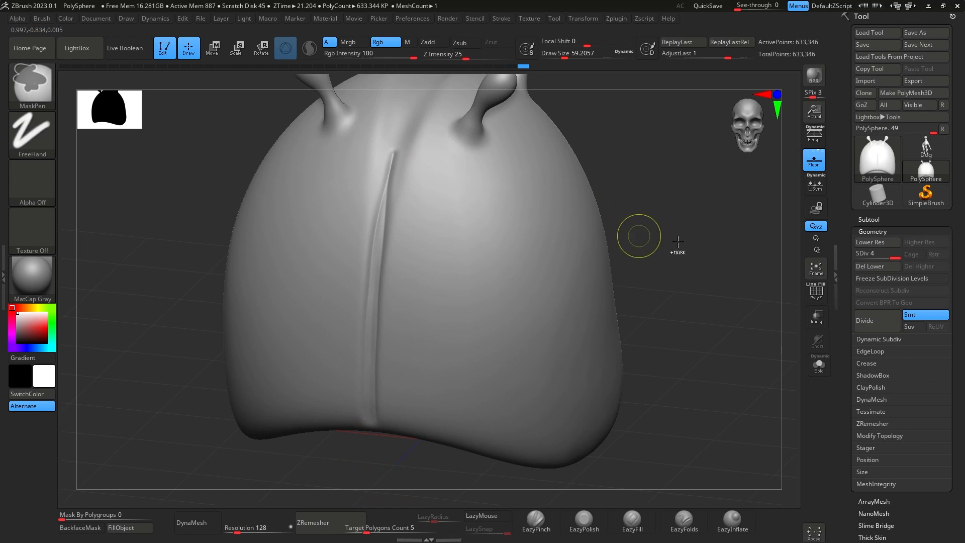
{"action": "key", "text": "ctrl+z"}
Carve a crisp DamStandard groove along the lower half of the body's front centre line.
{"action": "left_click_drag", "start_coordinate": [674, 244], "coordinate": [704, 249]}
{"action": "left_click_drag", "start_coordinate": [571, 166], "coordinate": [536, 201]}
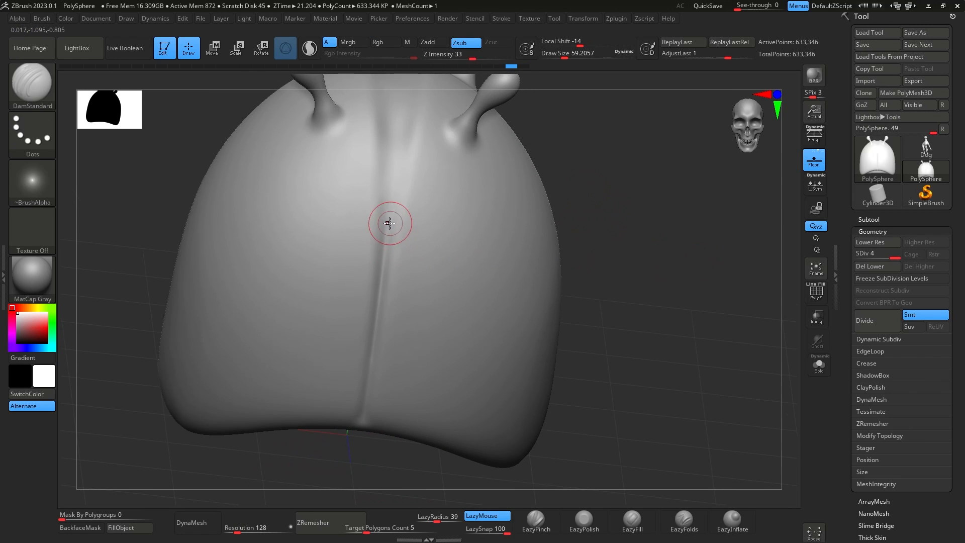
{"action": "left_click_drag", "start_coordinate": [388, 222], "coordinate": [380, 317]}
{"action": "key", "text": "ctrl+z"}
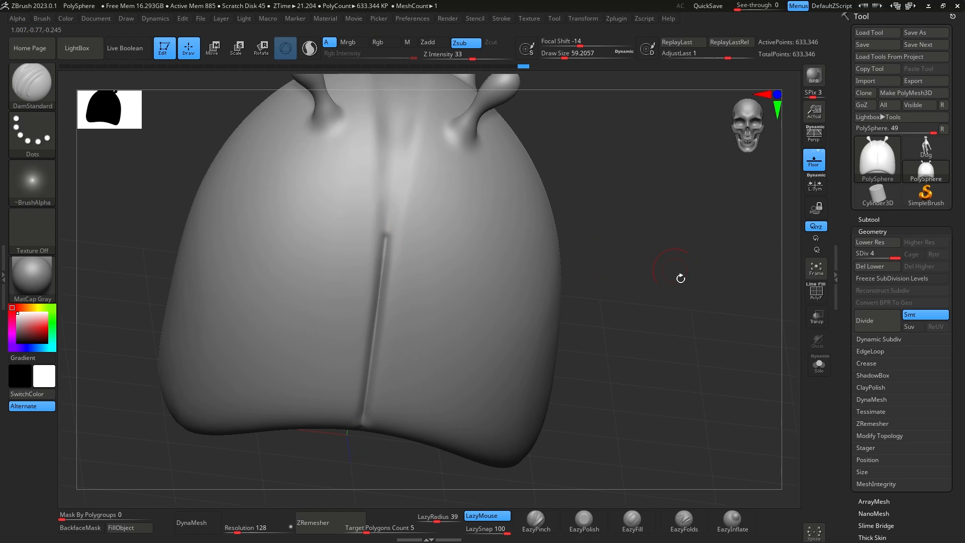
Tighten the front centre groove with the EazyPinch brush and smooth its upper end into the channel between the stalks.
{"action": "mouse_move", "coordinate": [681, 278]}
{"action": "left_mouse_down"}
{"action": "mouse_move", "coordinate": [685, 338]}
{"action": "mouse_move", "coordinate": [704, 332]}
{"action": "left_mouse_up"}
{"action": "left_click", "coordinate": [535, 521]}
{"action": "left_click_drag", "start_coordinate": [701, 267], "coordinate": [722, 327]}
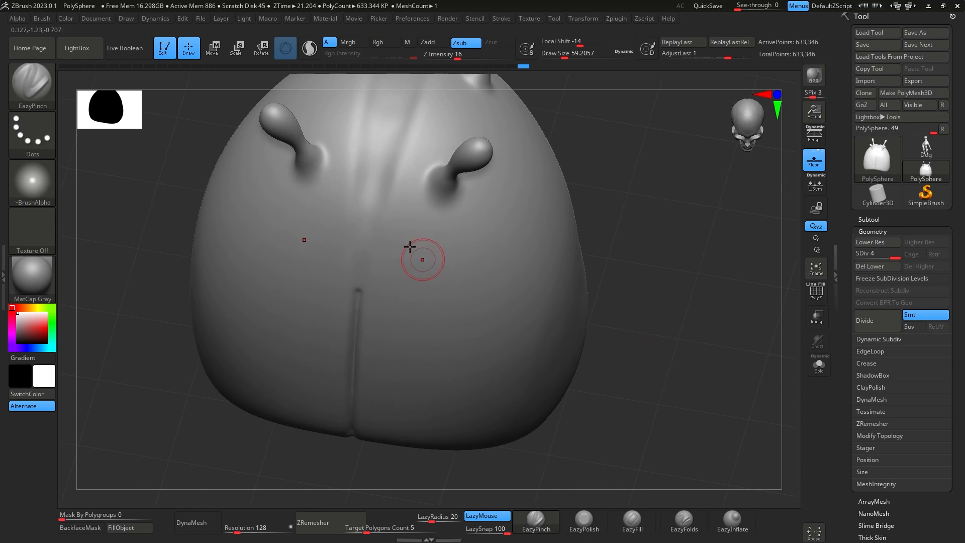
{"action": "left_click_drag", "start_coordinate": [361, 291], "coordinate": [359, 331], "text": "shift"}
{"action": "left_click_drag", "start_coordinate": [674, 289], "coordinate": [672, 274]}
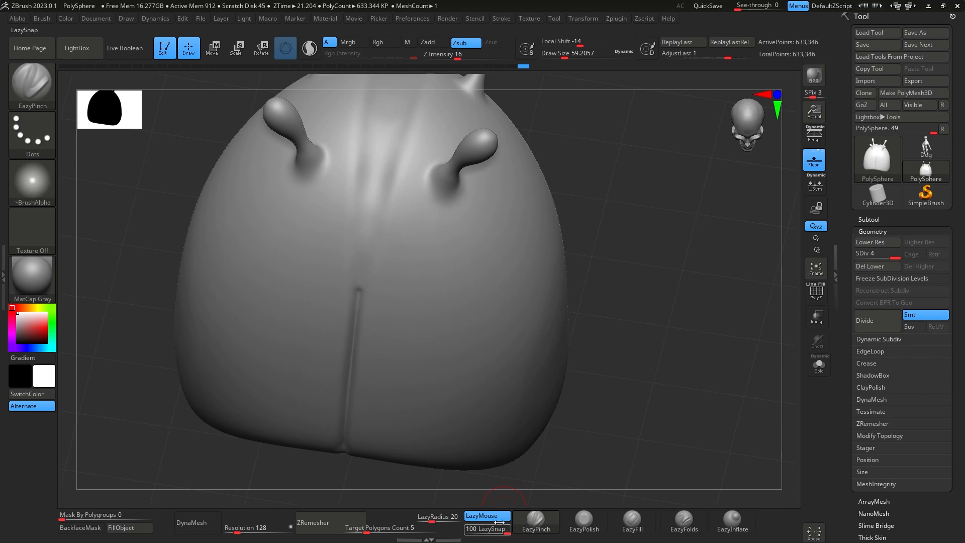
{"action": "key", "text": "ctrl"}
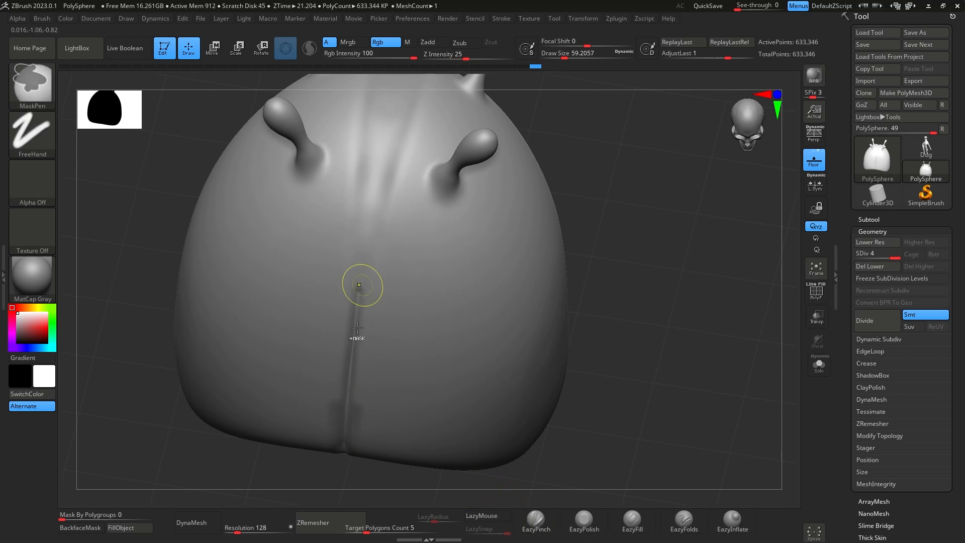
{"action": "key", "text": "ctrl+shift+z"}
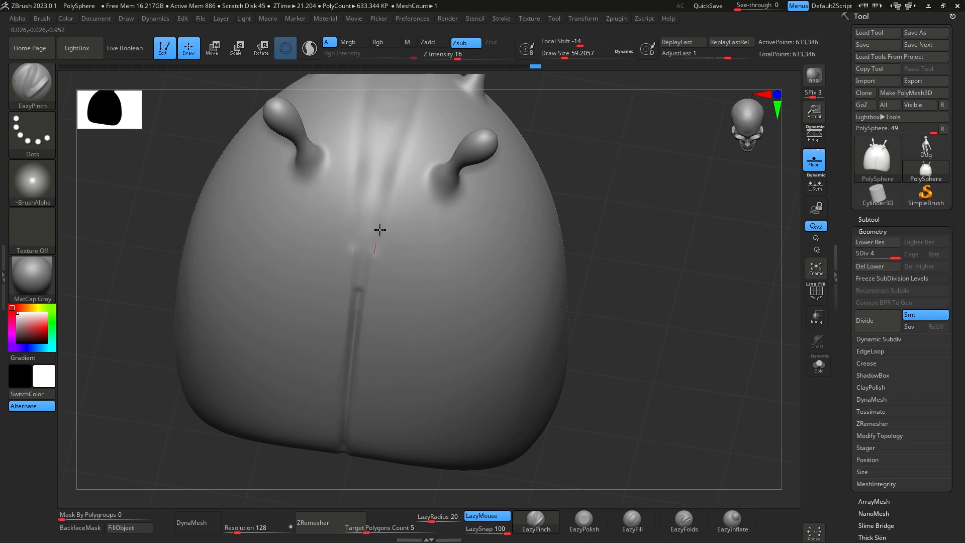
{"action": "key", "text": "shift"}
{"action": "left_click_drag", "start_coordinate": [429, 202], "coordinate": [436, 198], "text": "shift"}
Pinch and smooth the groove where it runs over the back of the head, and soften its front transition.
{"action": "mouse_move", "coordinate": [704, 191]}
{"action": "left_mouse_down", "text": "alt"}
{"action": "mouse_move", "coordinate": [687, 301]}
{"action": "mouse_move", "coordinate": [653, 280]}
{"action": "left_mouse_up", "text": "alt"}
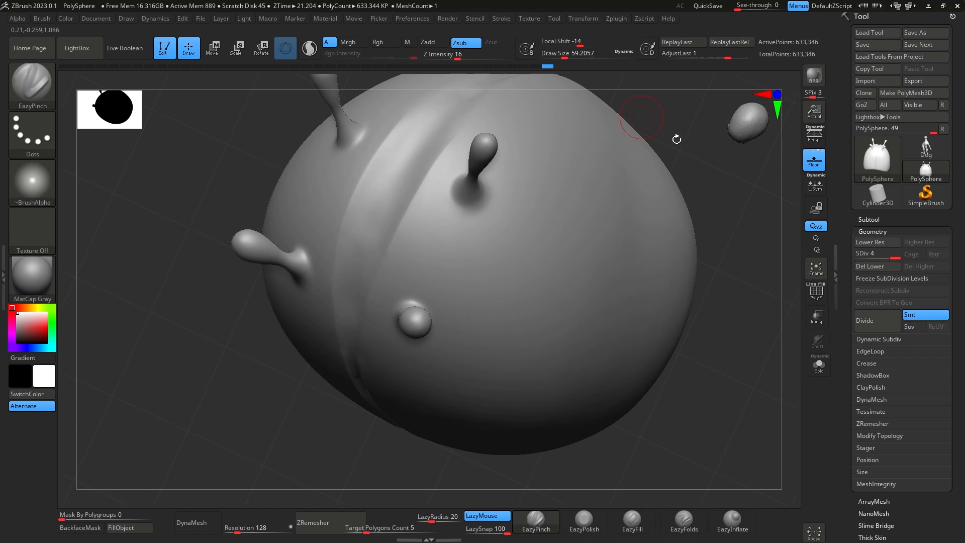
{"action": "mouse_move", "coordinate": [735, 272]}
{"action": "left_mouse_down"}
{"action": "mouse_move", "coordinate": [757, 251]}
{"action": "mouse_move", "coordinate": [770, 276]}
{"action": "mouse_move", "coordinate": [551, 216]}
{"action": "left_mouse_up"}
{"action": "left_click_drag", "start_coordinate": [437, 190], "coordinate": [595, 112]}
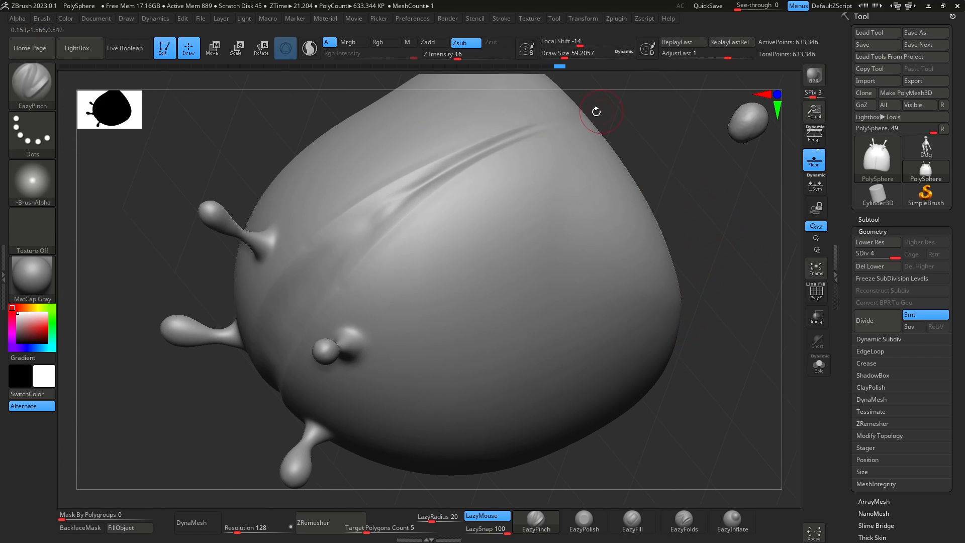
{"action": "left_click_drag", "start_coordinate": [370, 227], "coordinate": [384, 213], "text": "shift"}
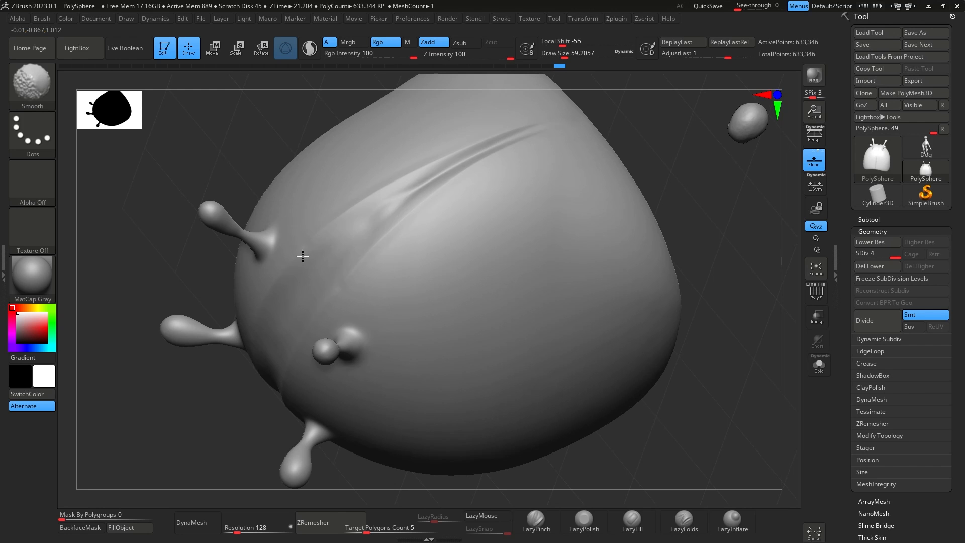
{"action": "left_click_drag", "start_coordinate": [698, 236], "coordinate": [737, 270]}
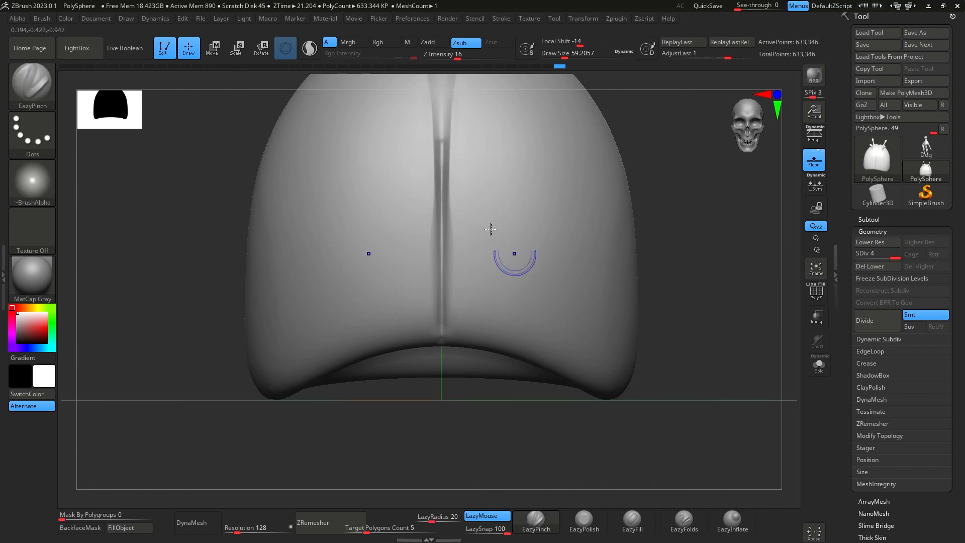
{"action": "left_click_drag", "start_coordinate": [437, 171], "coordinate": [441, 175], "text": "shift"}
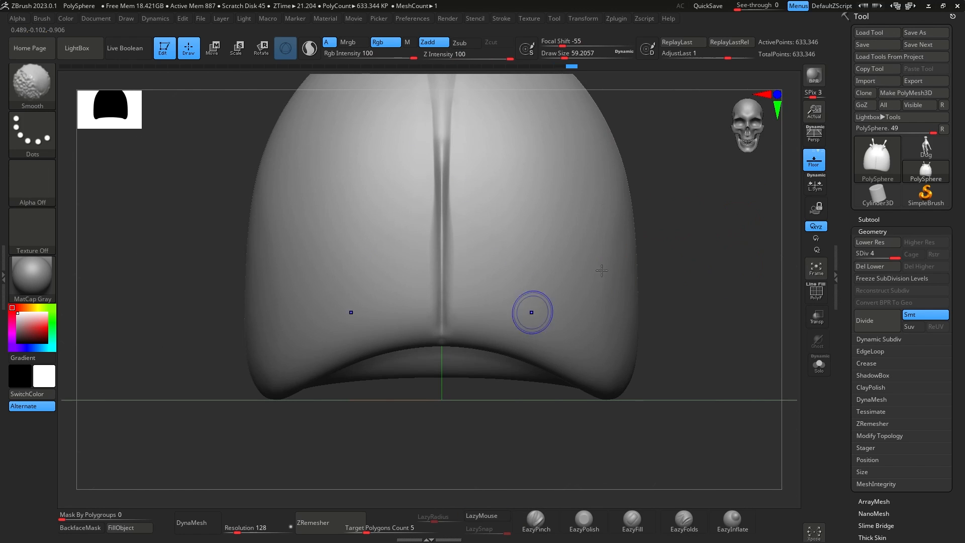
Carve a row of crosswise notches into the channel between the head stalks with subtractive ClayBuildup strokes.
{"action": "mouse_move", "coordinate": [757, 257]}
{"action": "left_mouse_down", "text": "alt"}
{"action": "mouse_move", "coordinate": [653, 403]}
{"action": "mouse_move", "coordinate": [697, 336]}
{"action": "mouse_move", "coordinate": [701, 348]}
{"action": "mouse_move", "coordinate": [755, 355]}
{"action": "mouse_move", "coordinate": [726, 340]}
{"action": "mouse_move", "coordinate": [754, 340]}
{"action": "mouse_move", "coordinate": [734, 347]}
{"action": "left_mouse_up", "text": "alt"}
{"action": "key", "text": "b"}
{"action": "key", "text": "c"}
{"action": "key", "text": "b"}
{"action": "mouse_move", "coordinate": [404, 273]}
{"action": "left_mouse_down"}
{"action": "mouse_move", "coordinate": [394, 293]}
{"action": "mouse_move", "coordinate": [436, 314]}
{"action": "left_mouse_up"}
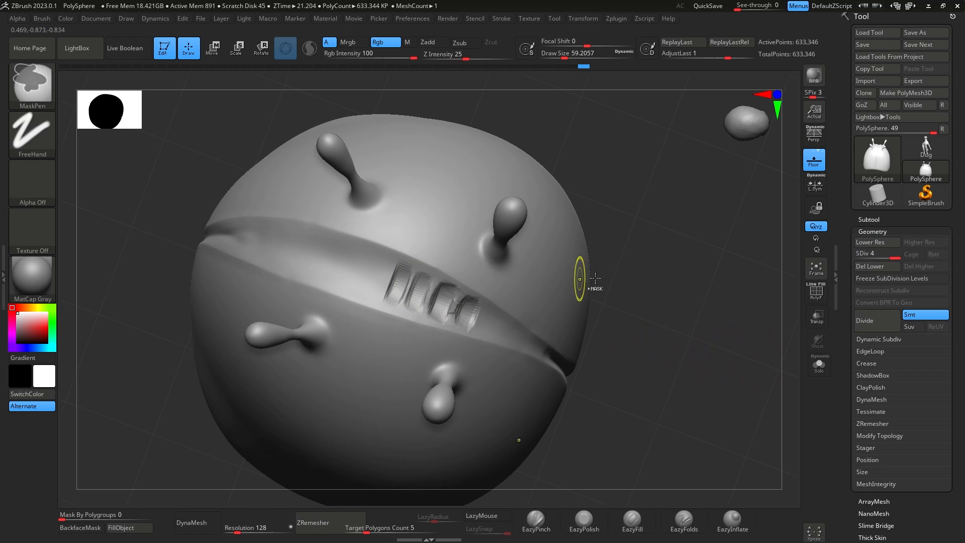
{"action": "left_click_drag", "start_coordinate": [596, 289], "coordinate": [745, 250]}
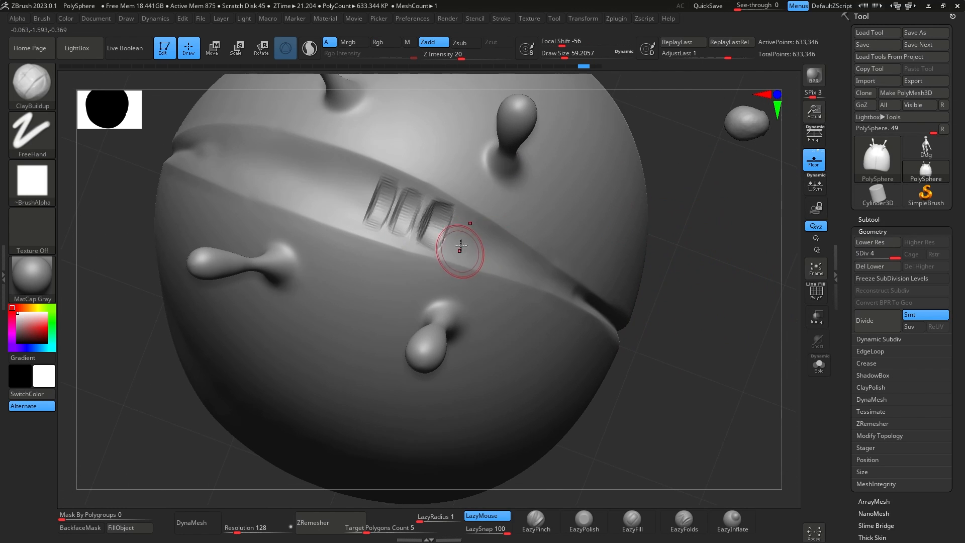
{"action": "mouse_move", "coordinate": [461, 250]}
{"action": "left_mouse_down", "text": "alt"}
{"action": "mouse_move", "coordinate": [469, 226]}
{"action": "mouse_move", "coordinate": [464, 249]}
{"action": "mouse_move", "coordinate": [542, 275]}
{"action": "left_mouse_up", "text": "alt"}
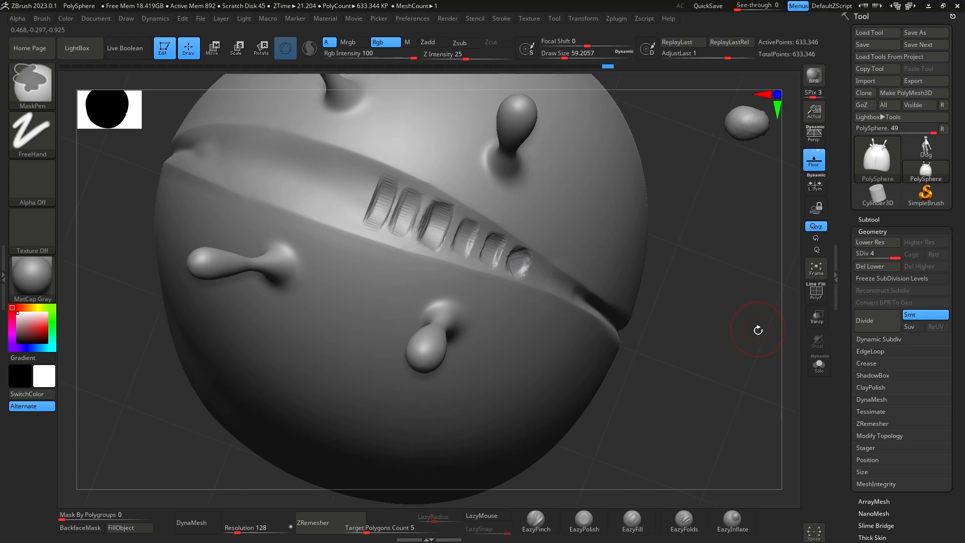
Reduce the brush Draw Size to about 27 and carve smaller notches toward the narrow front end of the channel.
{"action": "left_click_drag", "start_coordinate": [758, 330], "coordinate": [663, 274]}
{"action": "key", "text": "space"}
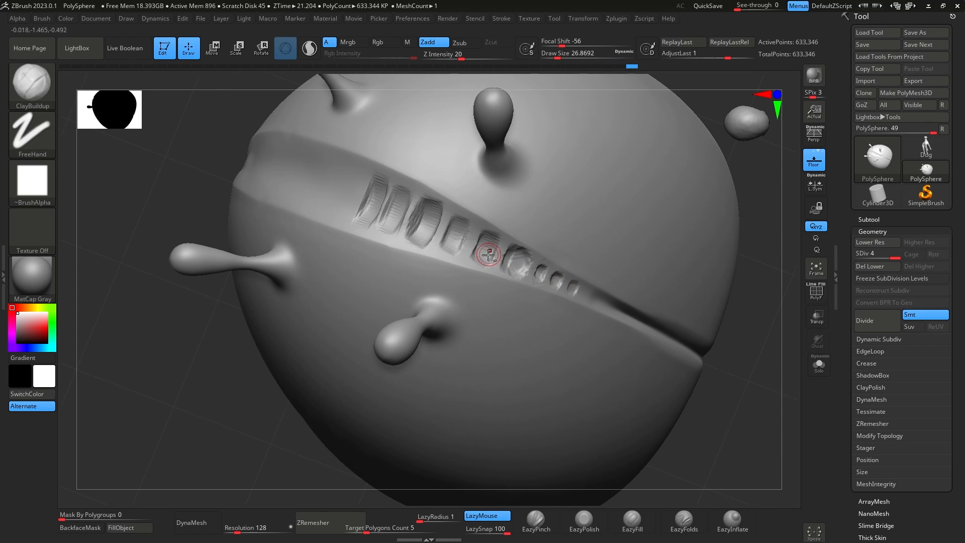
{"action": "left_click_drag", "start_coordinate": [744, 281], "coordinate": [724, 269]}
Set the Draw Size to about 56 and continue the crosswise notches along the channel toward the back of the head.
{"action": "key", "text": "space"}
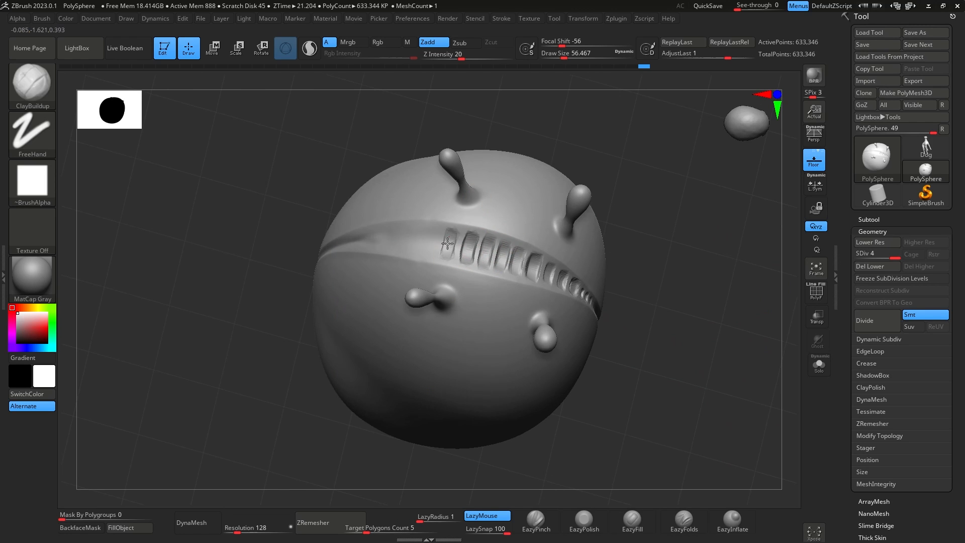
{"action": "left_click_drag", "start_coordinate": [447, 243], "coordinate": [450, 231]}
{"action": "left_click_drag", "start_coordinate": [623, 188], "coordinate": [704, 166]}
{"action": "left_click_drag", "start_coordinate": [434, 257], "coordinate": [435, 232]}
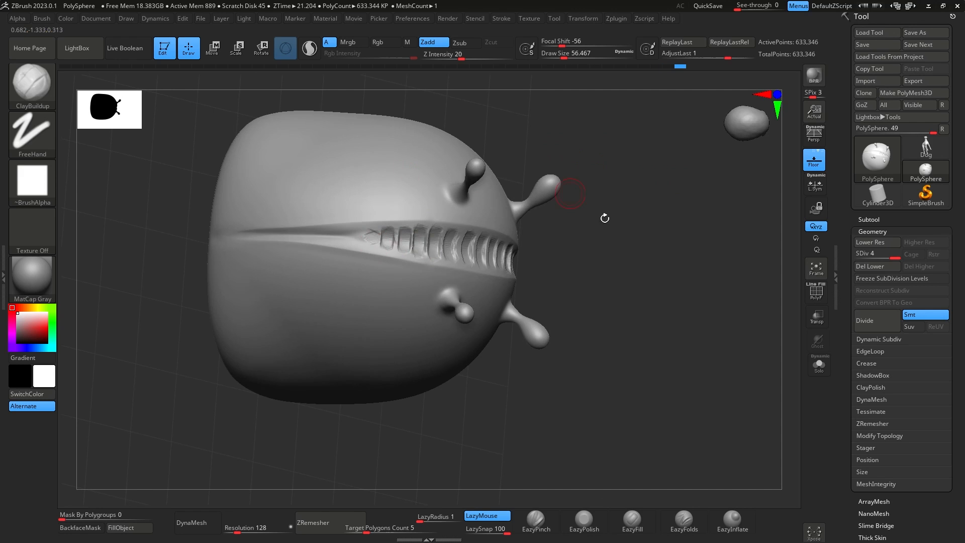
Enlarge the Draw Size to about 120 and smooth the whole row of channel notches into soft ridges.
{"action": "mouse_move", "coordinate": [605, 218]}
{"action": "left_mouse_down"}
{"action": "mouse_move", "coordinate": [694, 265]}
{"action": "mouse_move", "coordinate": [732, 270]}
{"action": "mouse_move", "coordinate": [704, 301]}
{"action": "mouse_move", "coordinate": [724, 235]}
{"action": "mouse_move", "coordinate": [716, 342]}
{"action": "left_mouse_up"}
{"action": "key", "text": "space"}
{"action": "left_click_drag", "start_coordinate": [393, 303], "coordinate": [403, 303]}
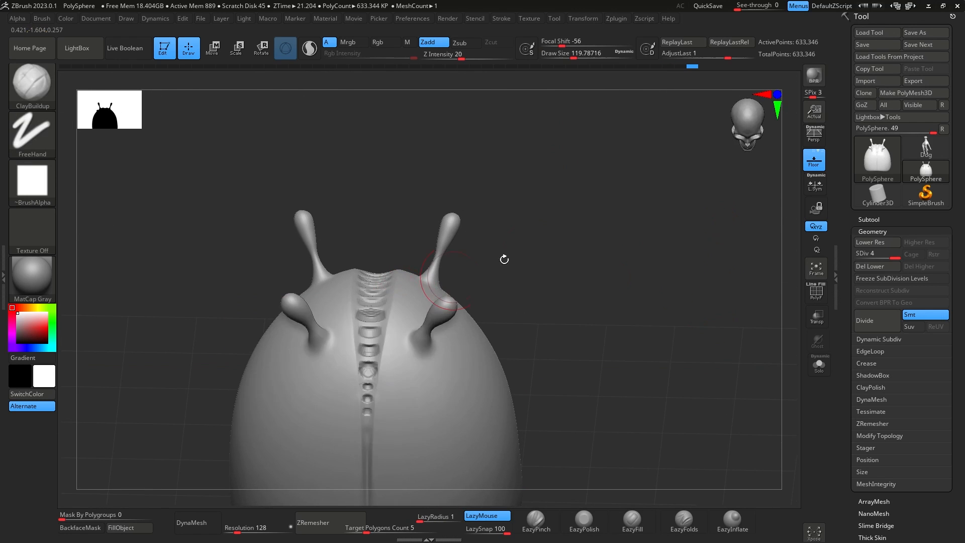
{"action": "left_click_drag", "start_coordinate": [504, 260], "coordinate": [424, 198]}
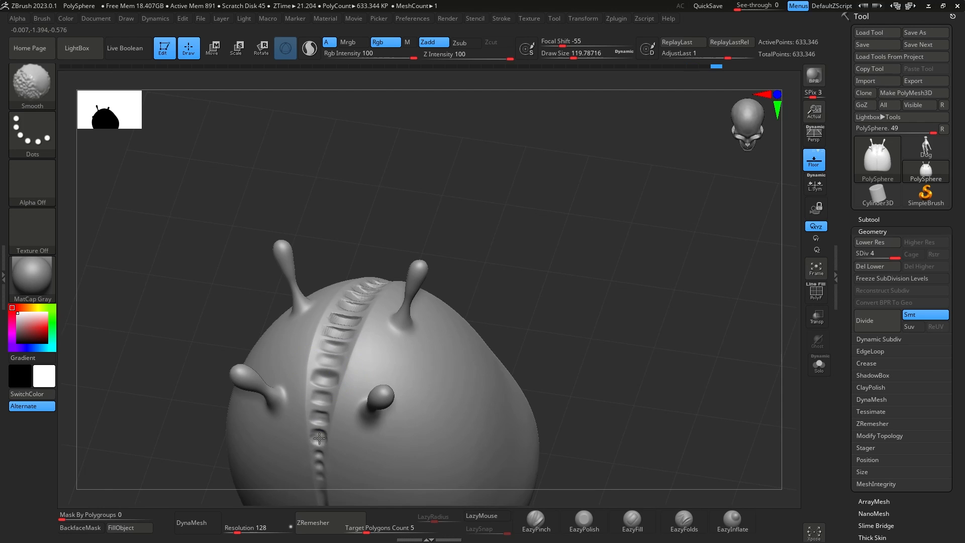
{"action": "left_click_drag", "start_coordinate": [338, 344], "coordinate": [378, 296], "text": "shift"}
{"action": "left_click_drag", "start_coordinate": [634, 276], "coordinate": [603, 347]}
{"action": "left_click_drag", "start_coordinate": [337, 338], "coordinate": [382, 258], "text": "shift"}
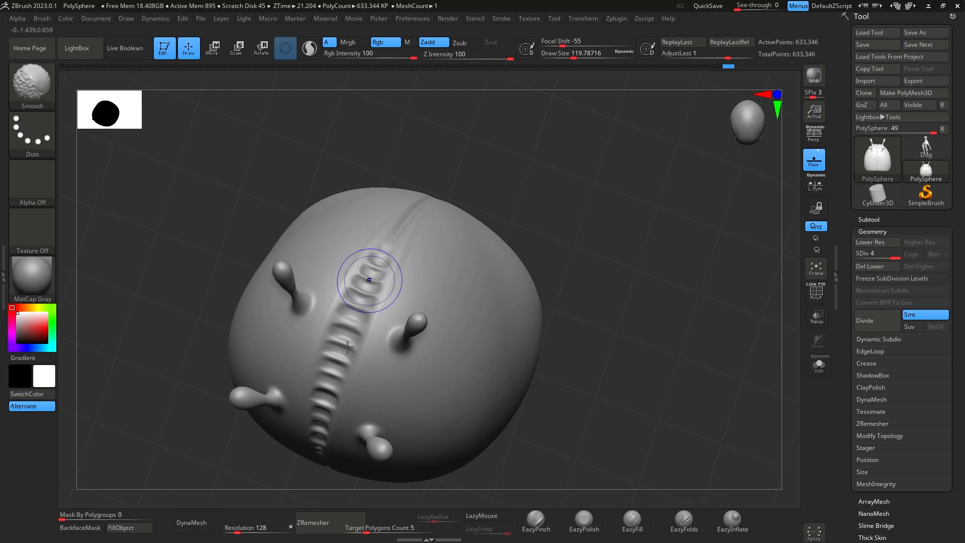
{"action": "mouse_move", "coordinate": [583, 302]}
{"action": "left_mouse_down"}
{"action": "mouse_move", "coordinate": [668, 236]}
{"action": "mouse_move", "coordinate": [664, 267]}
{"action": "mouse_move", "coordinate": [678, 214]}
{"action": "mouse_move", "coordinate": [657, 286]}
{"action": "mouse_move", "coordinate": [728, 319]}
{"action": "mouse_move", "coordinate": [722, 329]}
{"action": "mouse_move", "coordinate": [724, 307]}
{"action": "left_mouse_up"}
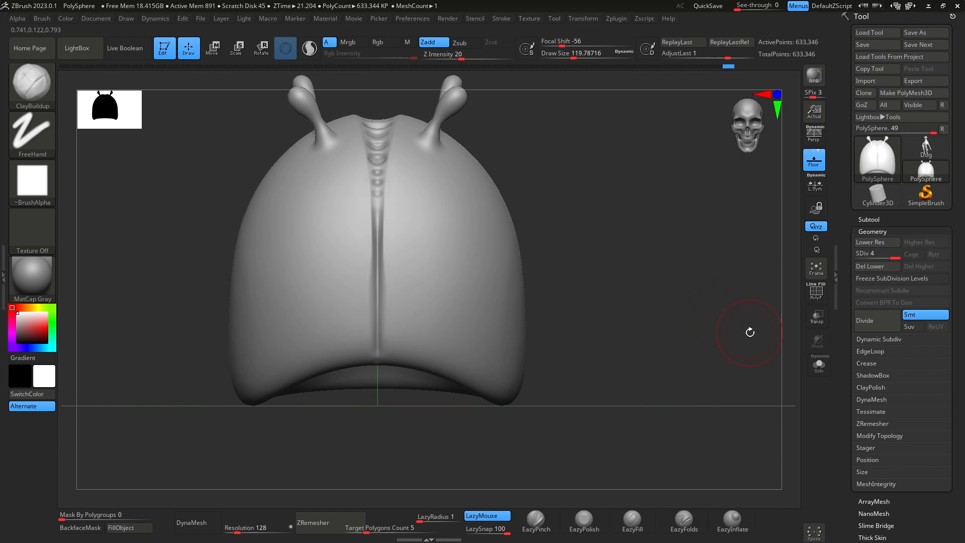
Append a Sphere3D as a new subtool and make it the active subtool.
{"action": "left_click_drag", "start_coordinate": [686, 286], "coordinate": [670, 303]}
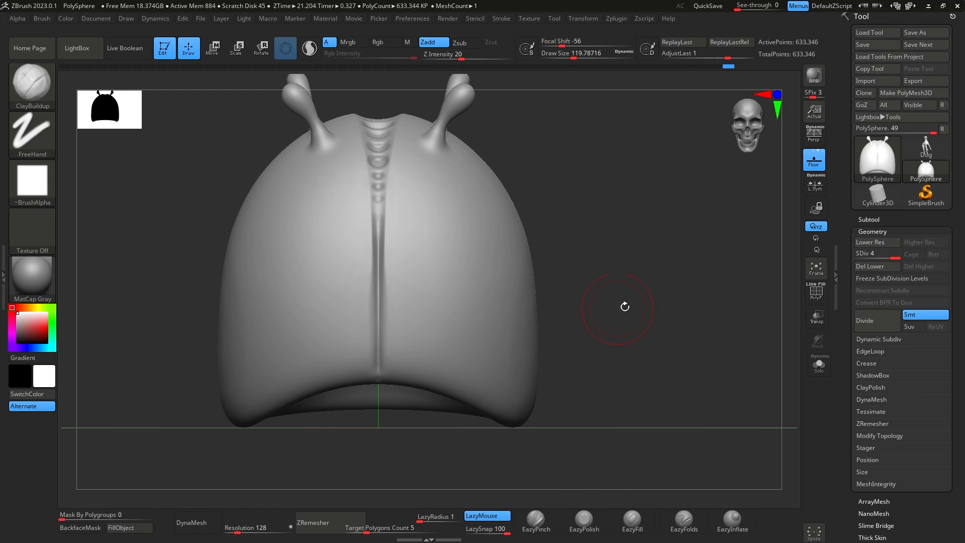
{"action": "left_click_drag", "start_coordinate": [625, 306], "coordinate": [696, 164]}
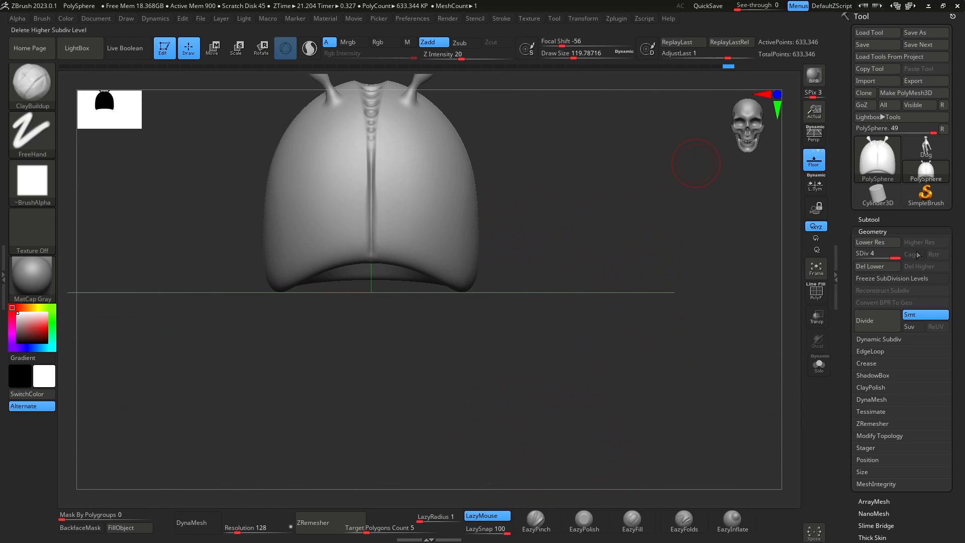
{"action": "left_click", "coordinate": [874, 220]}
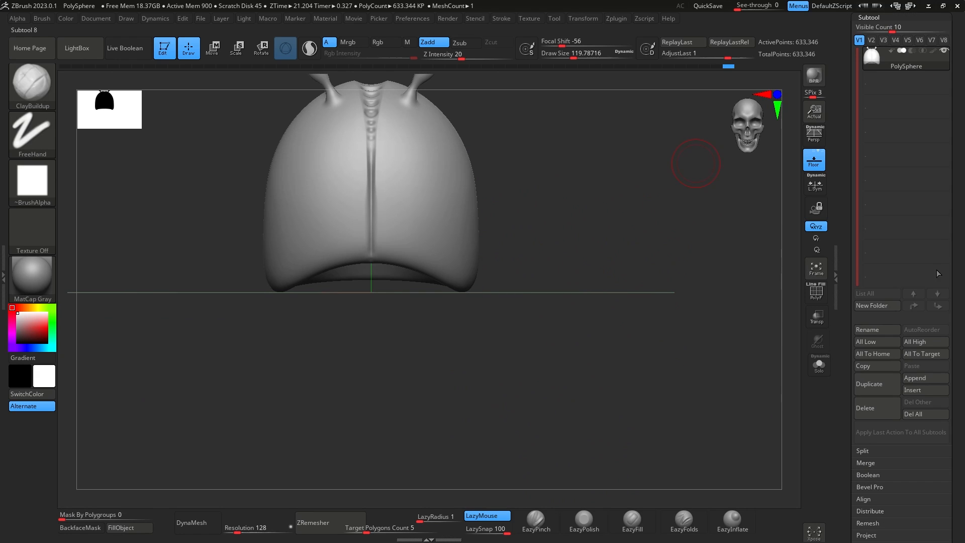
{"action": "left_click", "coordinate": [936, 383]}
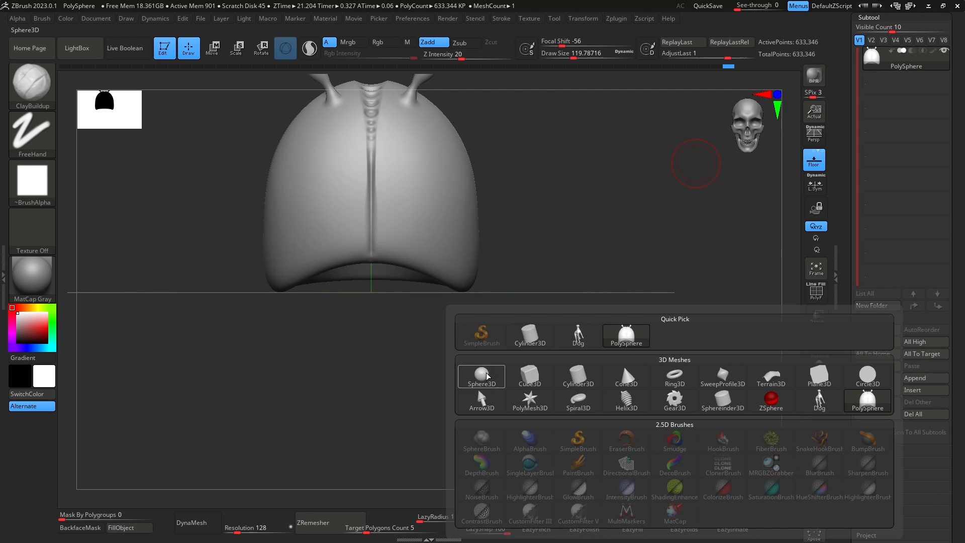
{"action": "left_click", "coordinate": [478, 387]}
{"action": "mouse_move", "coordinate": [695, 370]}
{"action": "left_mouse_down"}
{"action": "mouse_move", "coordinate": [651, 376]}
{"action": "mouse_move", "coordinate": [706, 413]}
{"action": "left_mouse_up"}
{"action": "left_click", "coordinate": [892, 83]}
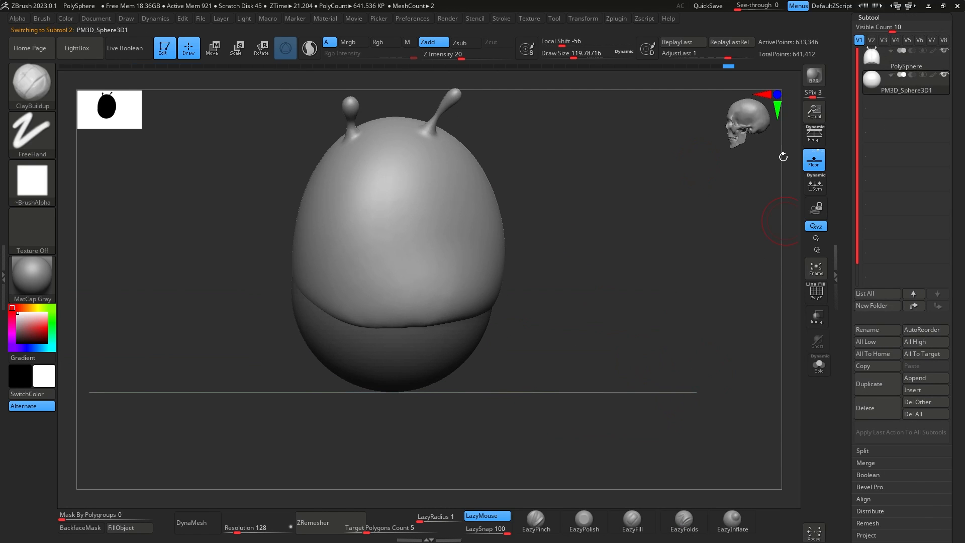
Rotate the appended sphere 90 degrees, scale it down and move it to the front surface of the body.
{"action": "left_click_drag", "start_coordinate": [623, 304], "coordinate": [740, 316], "text": "alt"}
{"action": "key", "text": "e"}
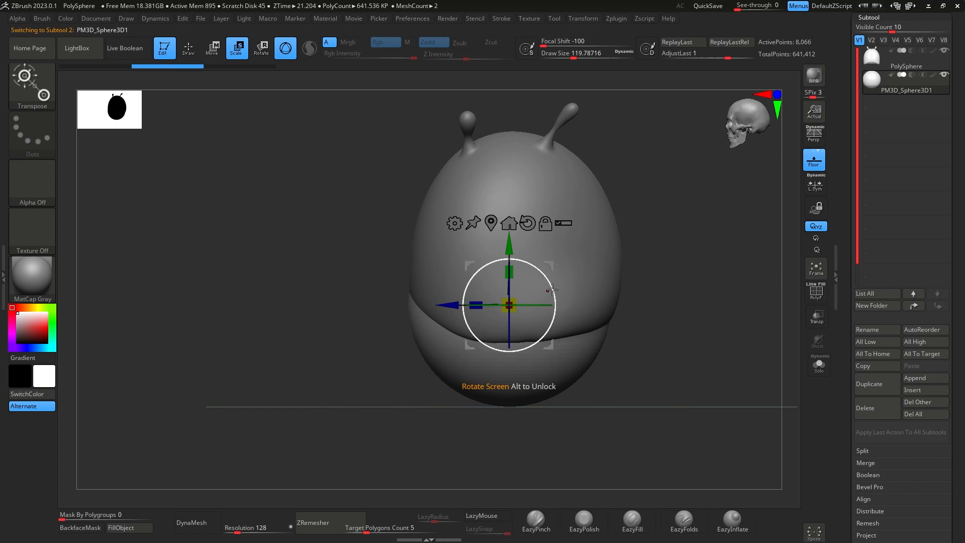
{"action": "left_click_drag", "start_coordinate": [552, 290], "coordinate": [499, 272]}
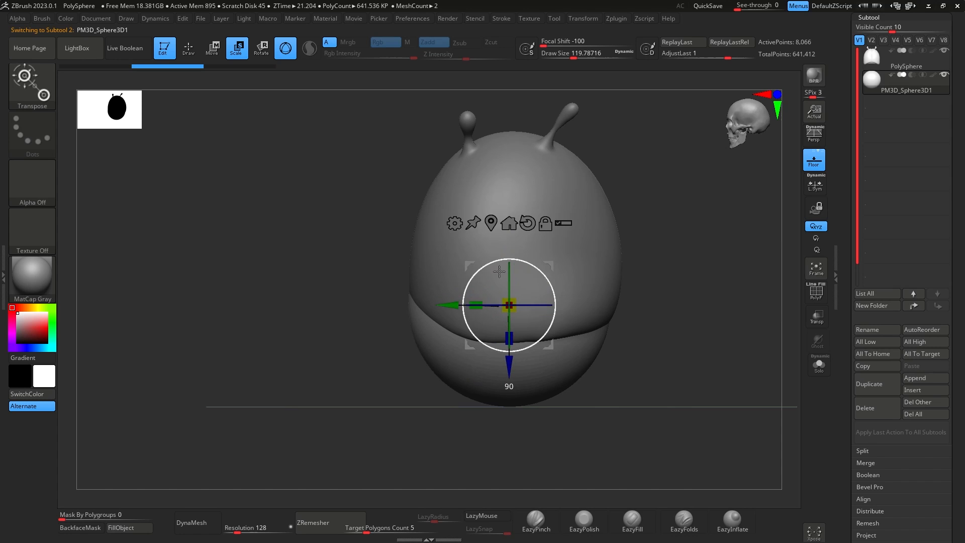
{"action": "left_click_drag", "start_coordinate": [509, 306], "coordinate": [486, 264]}
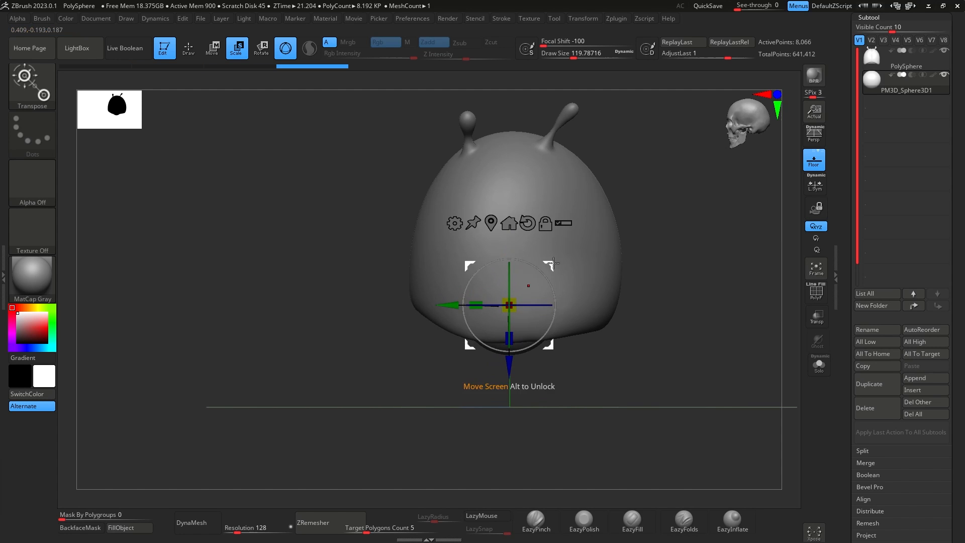
{"action": "left_click_drag", "start_coordinate": [553, 262], "coordinate": [416, 215]}
Shrink the sphere further and position it beside the centre groove, partly embedded in the lower front of the body.
{"action": "left_click_drag", "start_coordinate": [648, 297], "coordinate": [532, 282]}
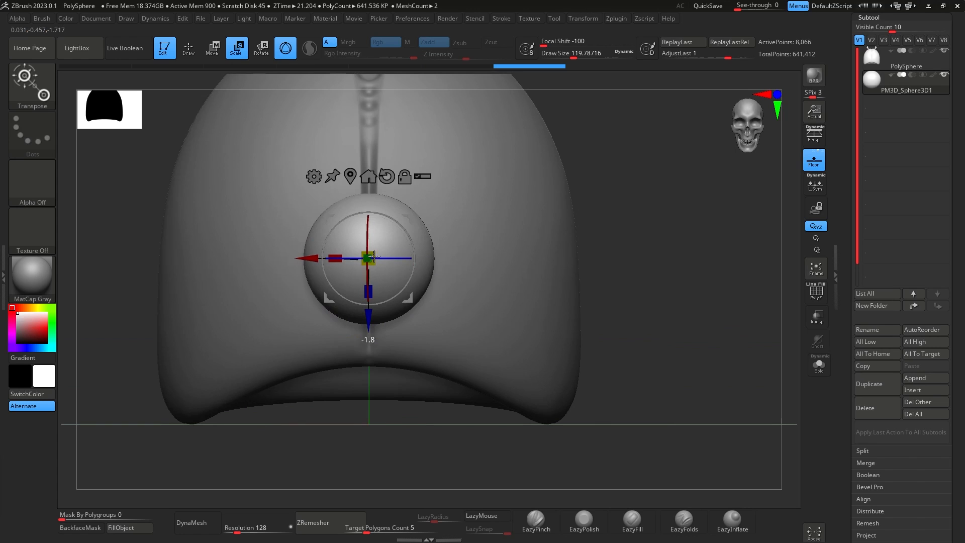
{"action": "left_click_drag", "start_coordinate": [369, 257], "coordinate": [499, 177]}
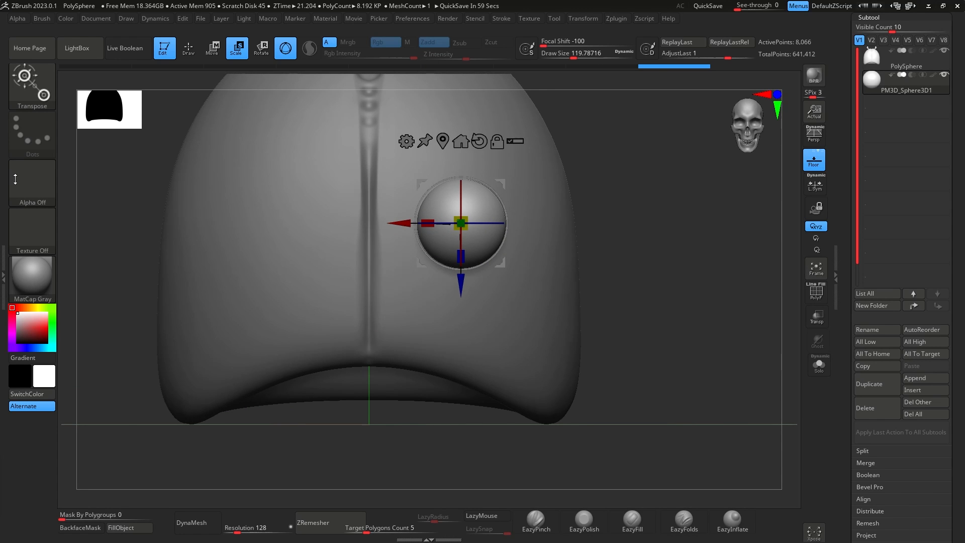
{"action": "left_click_drag", "start_coordinate": [734, 334], "coordinate": [638, 191]}
{"action": "left_click_drag", "start_coordinate": [489, 172], "coordinate": [517, 235]}
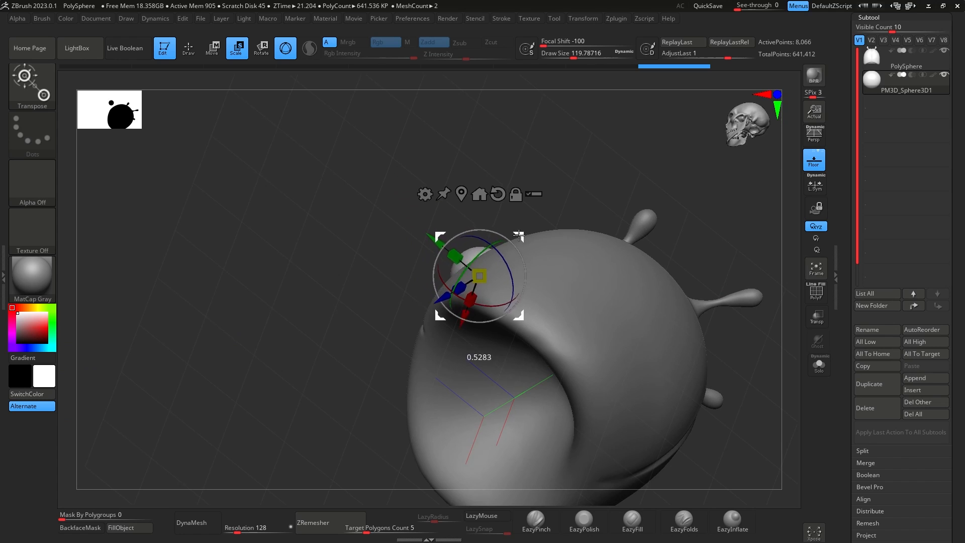
{"action": "left_click_drag", "start_coordinate": [610, 181], "coordinate": [707, 269]}
{"action": "left_click_drag", "start_coordinate": [518, 238], "coordinate": [546, 264]}
{"action": "left_click_drag", "start_coordinate": [687, 342], "coordinate": [623, 303]}
{"action": "left_click_drag", "start_coordinate": [545, 343], "coordinate": [556, 340]}
{"action": "left_click_drag", "start_coordinate": [506, 442], "coordinate": [649, 327]}
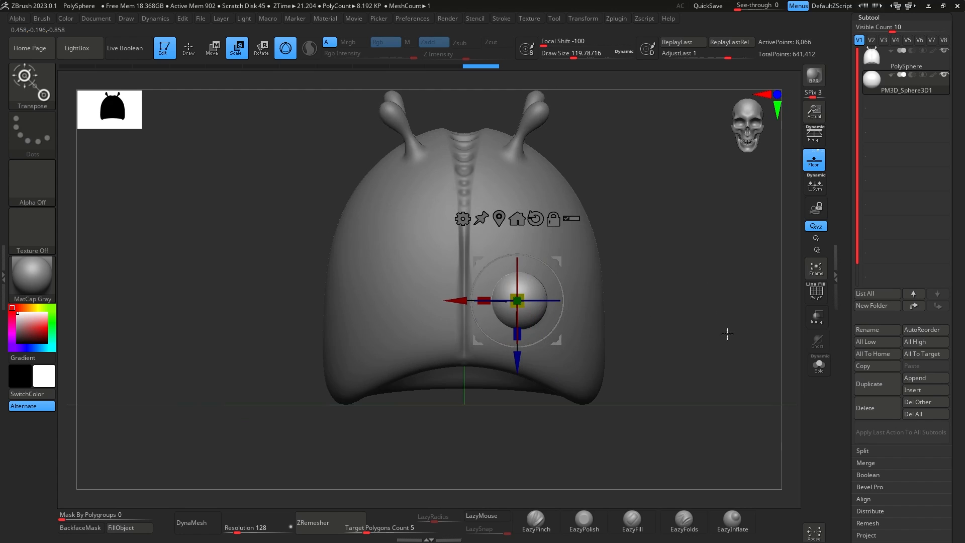
Duplicate the eye sphere within its subtool and place the copy outward on the same side of the body.
{"action": "left_click_drag", "start_coordinate": [749, 362], "coordinate": [602, 266], "text": "alt"}
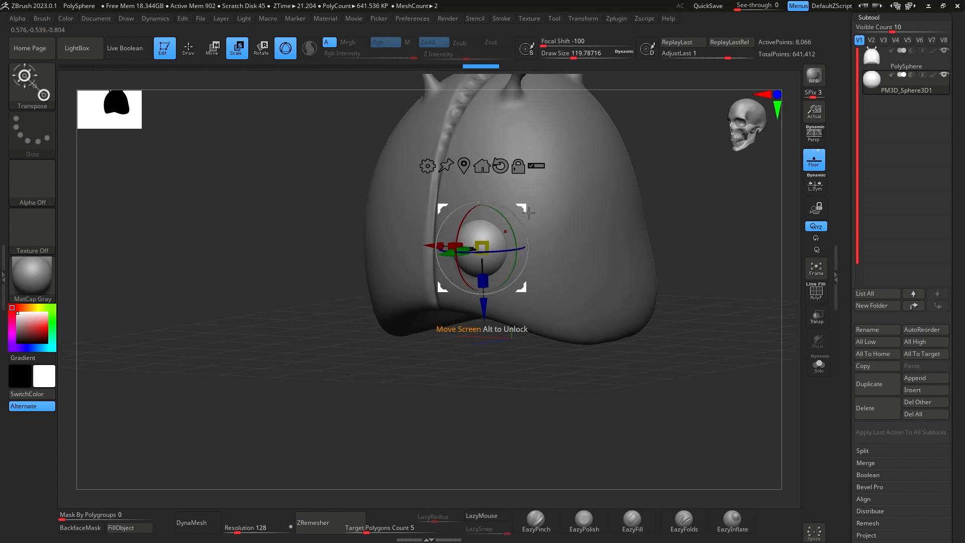
{"action": "left_click_drag", "start_coordinate": [527, 207], "coordinate": [585, 213]}
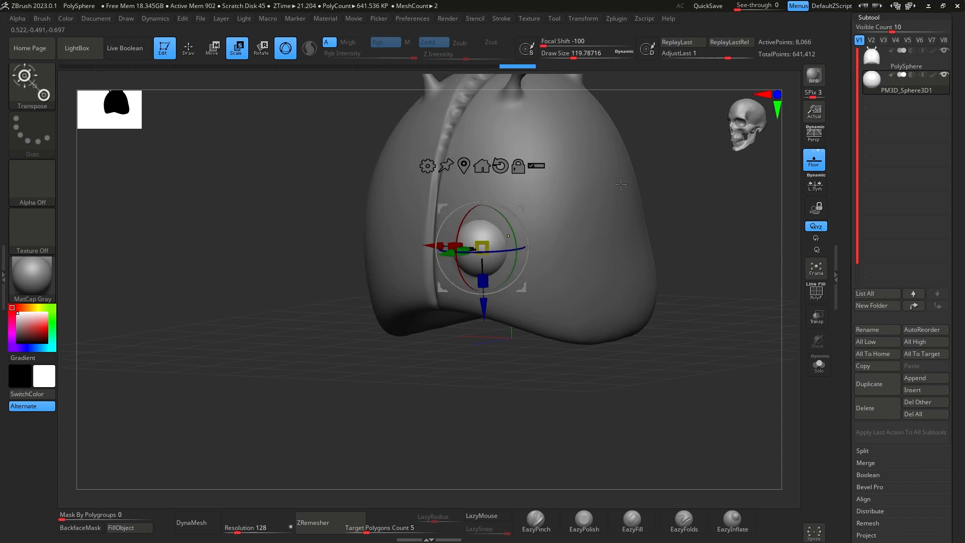
{"action": "key", "text": "ctrl+z"}
{"action": "left_click_drag", "start_coordinate": [524, 202], "coordinate": [585, 215], "text": "ctrl"}
Adjust the copied sphere's size and shift it so it sits partly embedded in the body's curved side.
{"action": "left_click_drag", "start_coordinate": [729, 377], "coordinate": [714, 292]}
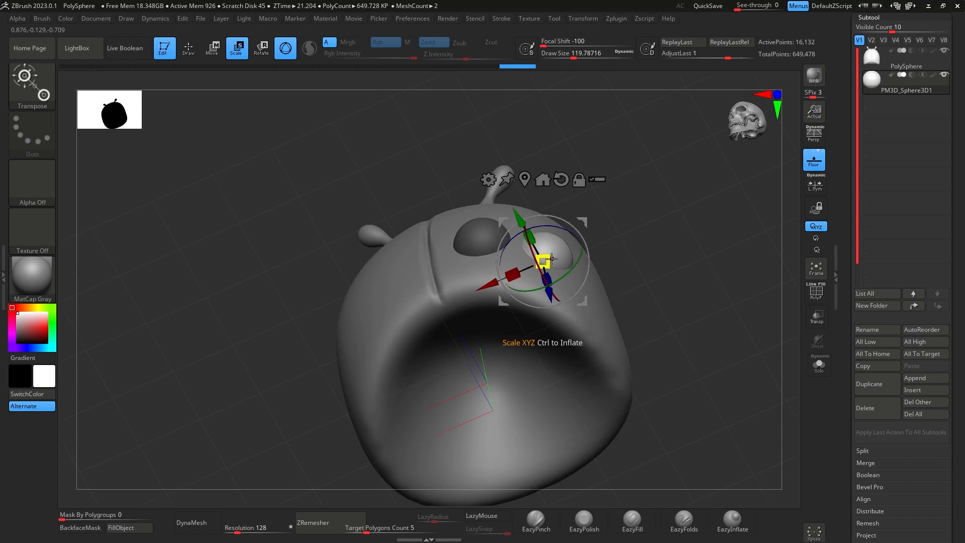
{"action": "left_click_drag", "start_coordinate": [542, 266], "coordinate": [542, 266]}
{"action": "left_click_drag", "start_coordinate": [696, 216], "coordinate": [578, 292]}
{"action": "left_click_drag", "start_coordinate": [586, 220], "coordinate": [577, 215]}
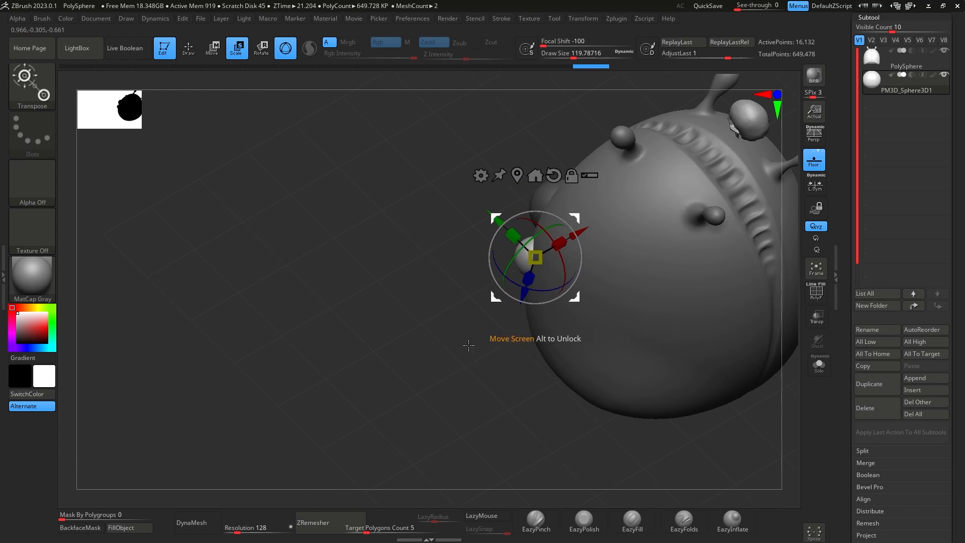
Duplicate the smaller eye sphere within its subtool and place the copy above it on the body's surface.
{"action": "left_click_drag", "start_coordinate": [468, 345], "coordinate": [547, 370], "text": "shift"}
{"action": "left_click_drag", "start_coordinate": [716, 258], "coordinate": [703, 358]}
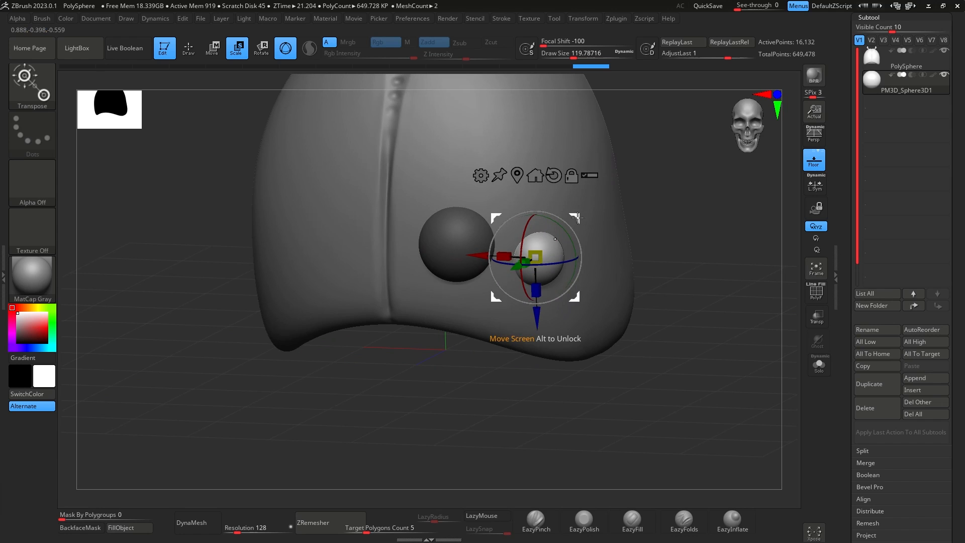
{"action": "left_click_drag", "start_coordinate": [580, 215], "coordinate": [561, 154], "text": "ctrl"}
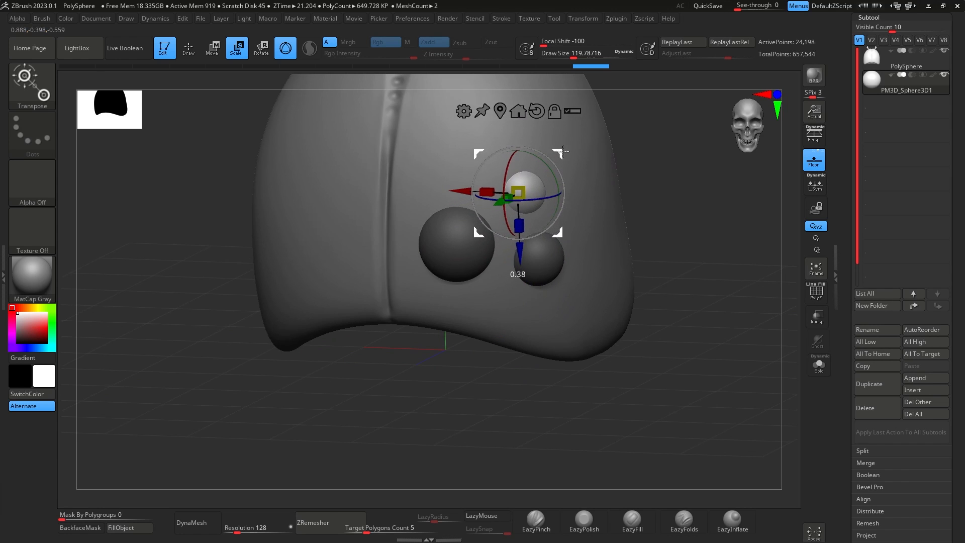
{"action": "left_click_drag", "start_coordinate": [647, 190], "coordinate": [666, 249]}
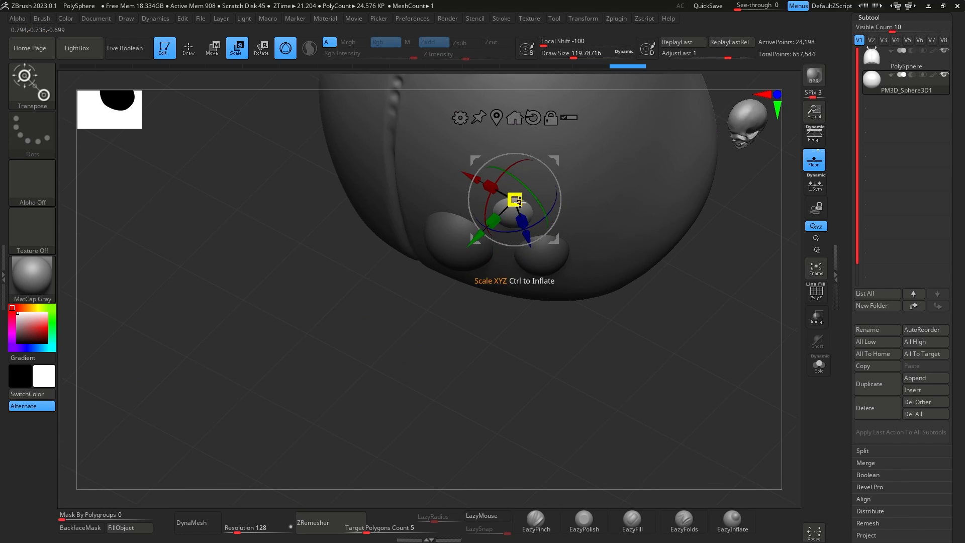
{"action": "left_click_drag", "start_coordinate": [712, 332], "coordinate": [714, 310], "text": "shift"}
Duplicate the eye sphere again and embed the copy above the largest eye, beside the centre groove.
{"action": "left_click_drag", "start_coordinate": [552, 163], "coordinate": [485, 130], "text": "ctrl"}
{"action": "left_click_drag", "start_coordinate": [719, 278], "coordinate": [617, 225]}
{"action": "left_click_drag", "start_coordinate": [488, 207], "coordinate": [505, 222]}
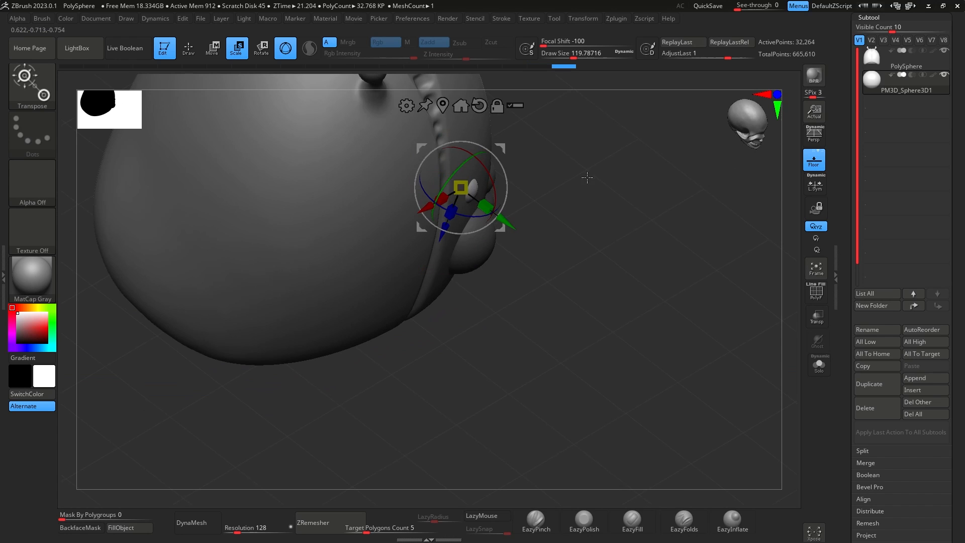
{"action": "left_click_drag", "start_coordinate": [587, 177], "coordinate": [658, 185], "text": "shift"}
{"action": "left_click_drag", "start_coordinate": [507, 150], "coordinate": [503, 163]}
{"action": "left_click_drag", "start_coordinate": [668, 217], "coordinate": [769, 229]}
{"action": "left_click_drag", "start_coordinate": [501, 210], "coordinate": [507, 214]}
{"action": "mouse_move", "coordinate": [668, 291]}
{"action": "left_mouse_down", "text": "shift"}
{"action": "mouse_move", "coordinate": [710, 308]}
{"action": "mouse_move", "coordinate": [671, 286]}
{"action": "left_mouse_up", "text": "shift"}
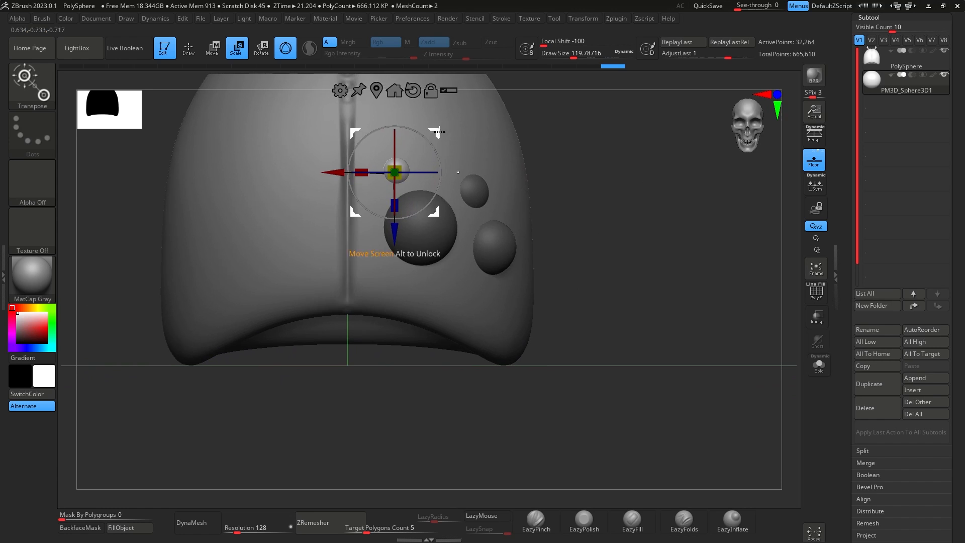
Copy the small eye sphere outward and place the copy on the body's curved side, beyond the existing eyes.
{"action": "left_click_drag", "start_coordinate": [439, 132], "coordinate": [564, 171]}
{"action": "left_click_drag", "start_coordinate": [732, 274], "coordinate": [618, 296]}
{"action": "left_click_drag", "start_coordinate": [568, 169], "coordinate": [640, 152]}
{"action": "left_click_drag", "start_coordinate": [553, 317], "coordinate": [675, 208]}
{"action": "left_click_drag", "start_coordinate": [715, 236], "coordinate": [607, 232], "text": "alt"}
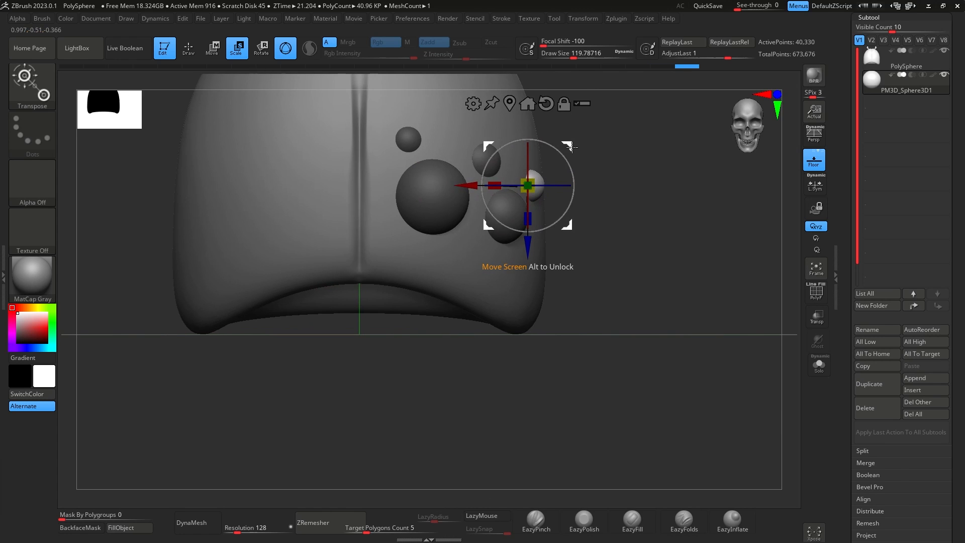
Add two more eye copies farther back on the body's side, scaling the rearmost one down and embedding it.
{"action": "left_click_drag", "start_coordinate": [663, 280], "coordinate": [626, 397]}
{"action": "left_click_drag", "start_coordinate": [704, 179], "coordinate": [708, 259]}
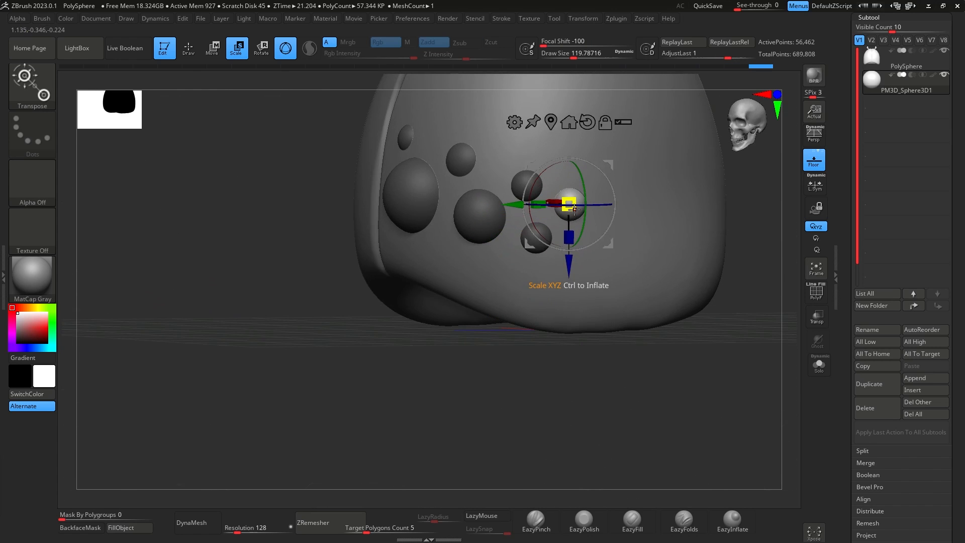
{"action": "left_click_drag", "start_coordinate": [571, 201], "coordinate": [571, 202]}
{"action": "left_click_drag", "start_coordinate": [621, 371], "coordinate": [618, 297]}
{"action": "left_click_drag", "start_coordinate": [610, 161], "coordinate": [602, 163]}
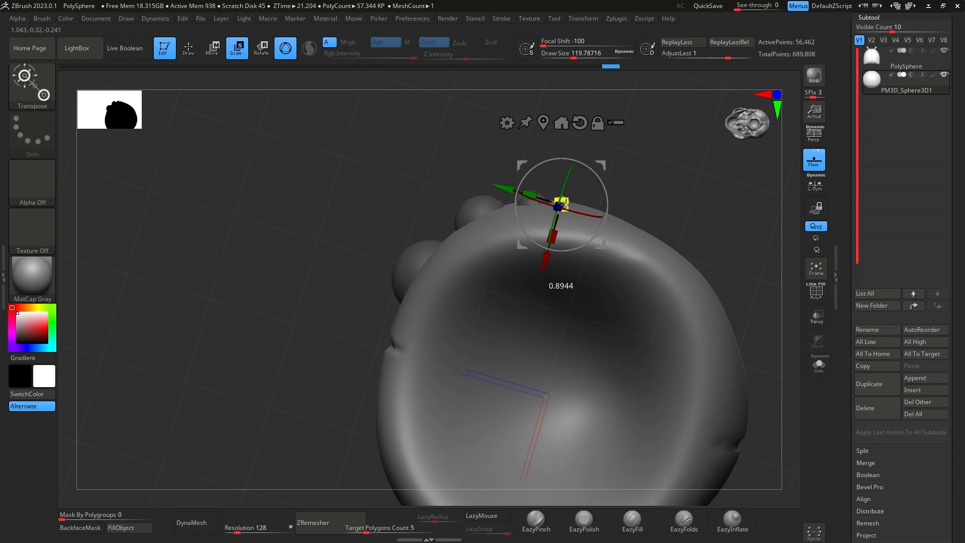
{"action": "left_click_drag", "start_coordinate": [682, 187], "coordinate": [626, 237]}
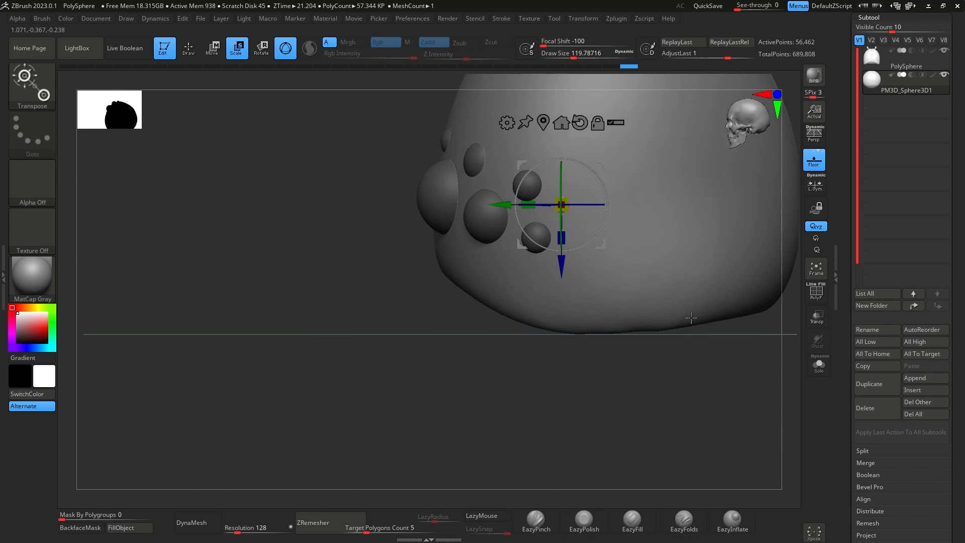
{"action": "left_click_drag", "start_coordinate": [584, 313], "coordinate": [646, 202]}
Duplicate the small rearmost eye sphere and embed the copy just above the upper eye on the body's side.
{"action": "key", "text": "ctrl+shift"}
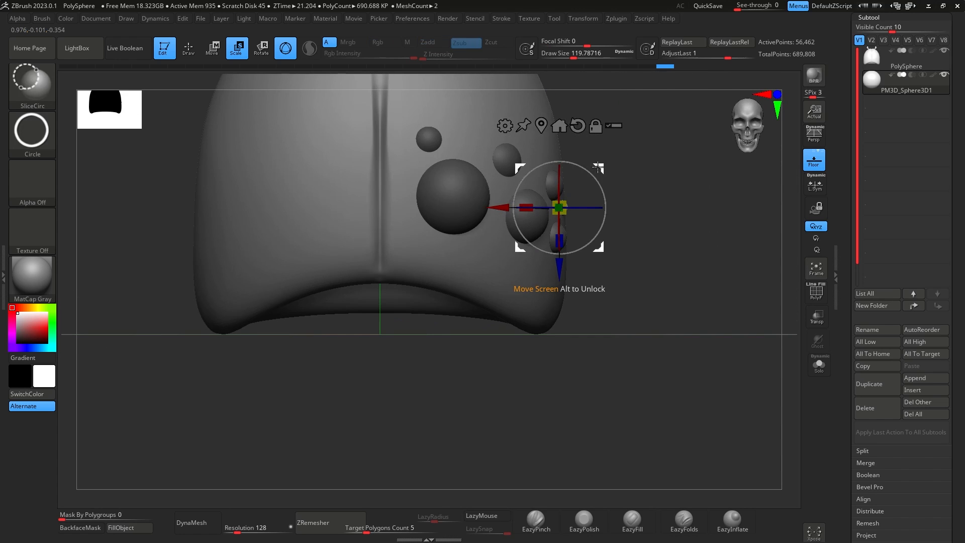
{"action": "left_click_drag", "start_coordinate": [588, 111], "coordinate": [616, 135]}
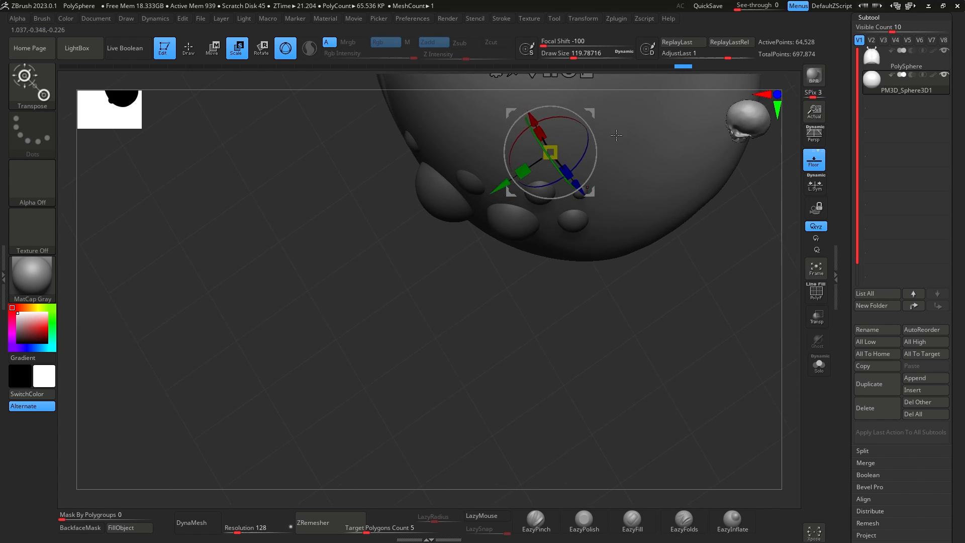
{"action": "left_click_drag", "start_coordinate": [588, 273], "coordinate": [555, 113]}
{"action": "left_click_drag", "start_coordinate": [665, 233], "coordinate": [629, 156], "text": "shift"}
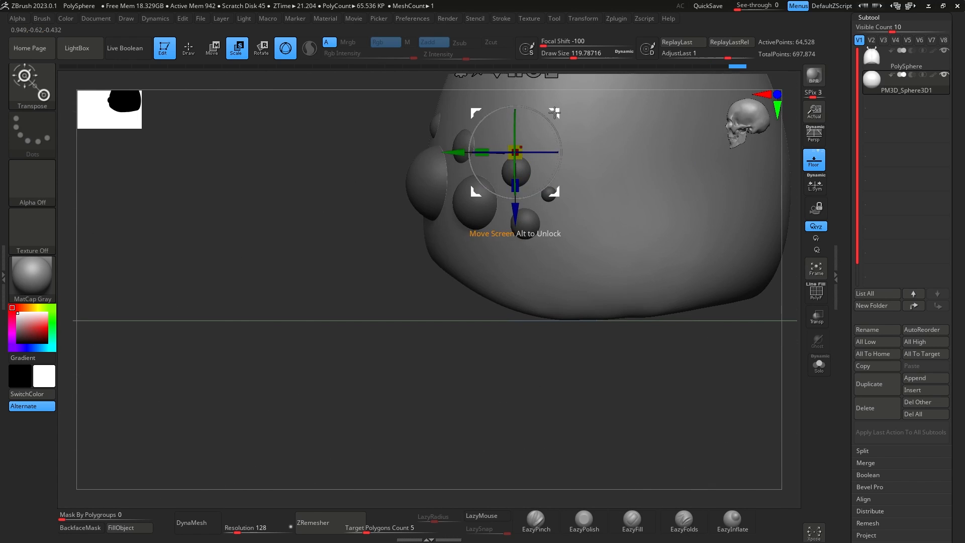
{"action": "left_click_drag", "start_coordinate": [555, 113], "coordinate": [550, 109]}
{"action": "mouse_move", "coordinate": [608, 408]}
{"action": "left_mouse_down", "text": "shift"}
{"action": "mouse_move", "coordinate": [653, 377]}
{"action": "mouse_move", "coordinate": [645, 273]}
{"action": "mouse_move", "coordinate": [708, 294]}
{"action": "left_mouse_up", "text": "shift"}
{"action": "key", "text": "q"}
Assign each eye sphere its own polygroup with Auto Groups and show the polyframe.
{"action": "mouse_move", "coordinate": [708, 302]}
{"action": "left_mouse_down"}
{"action": "mouse_move", "coordinate": [674, 315]}
{"action": "mouse_move", "coordinate": [657, 309]}
{"action": "left_mouse_up"}
{"action": "left_click_drag", "start_coordinate": [678, 271], "coordinate": [803, 280], "text": "alt"}
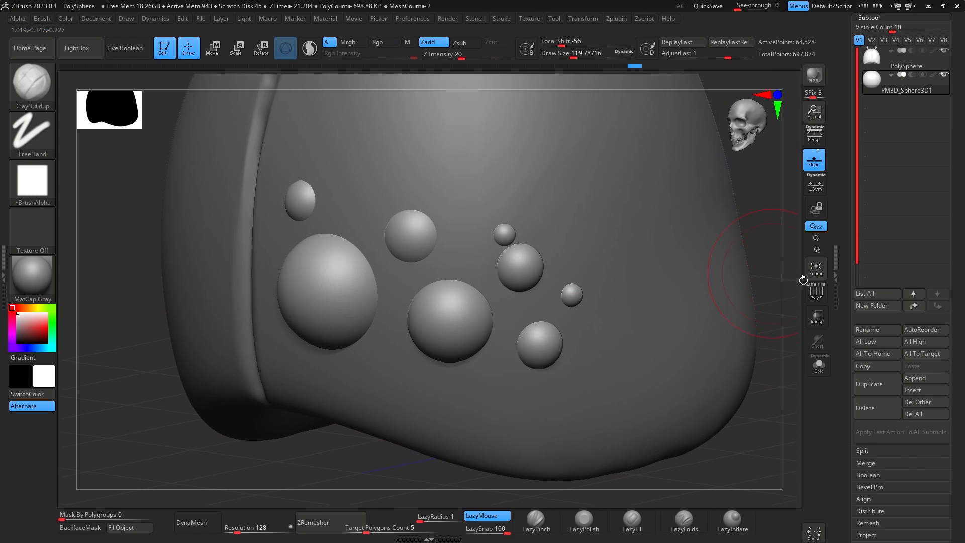
{"action": "scroll", "coordinate": [935, 361], "scroll_direction": "down", "scroll_amount": 5}
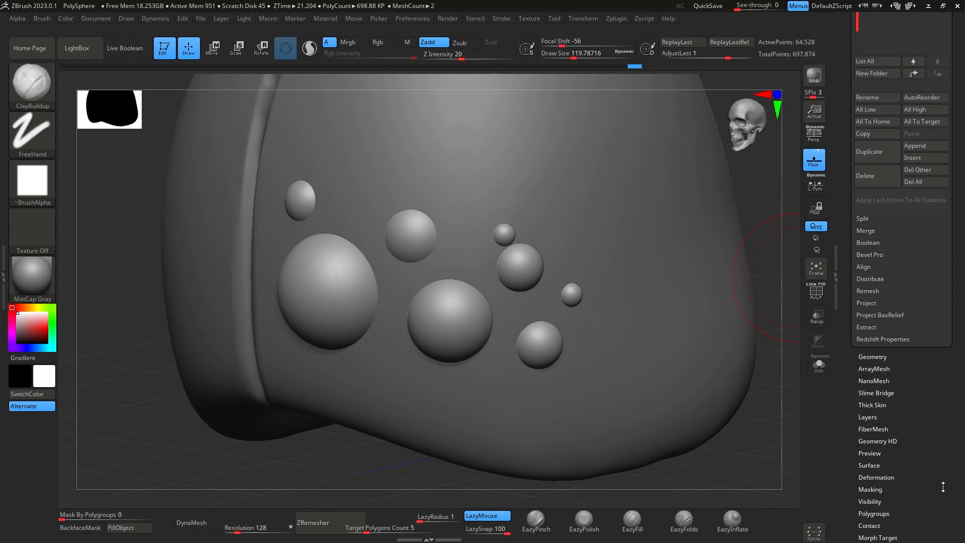
{"action": "scroll", "coordinate": [943, 487], "scroll_direction": "down", "scroll_amount": 1}
{"action": "left_click", "coordinate": [884, 449]}
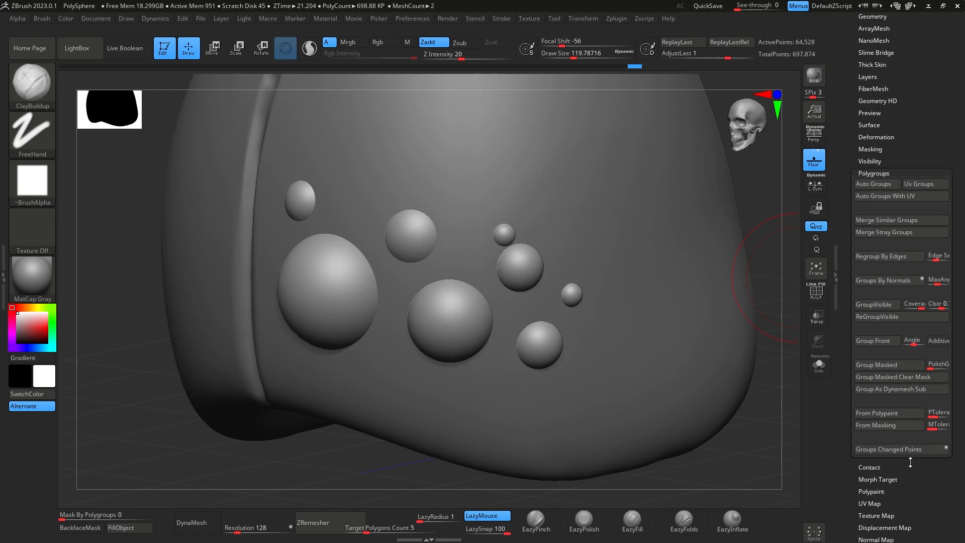
{"action": "left_click", "coordinate": [888, 184]}
{"action": "key", "text": "shift+f"}
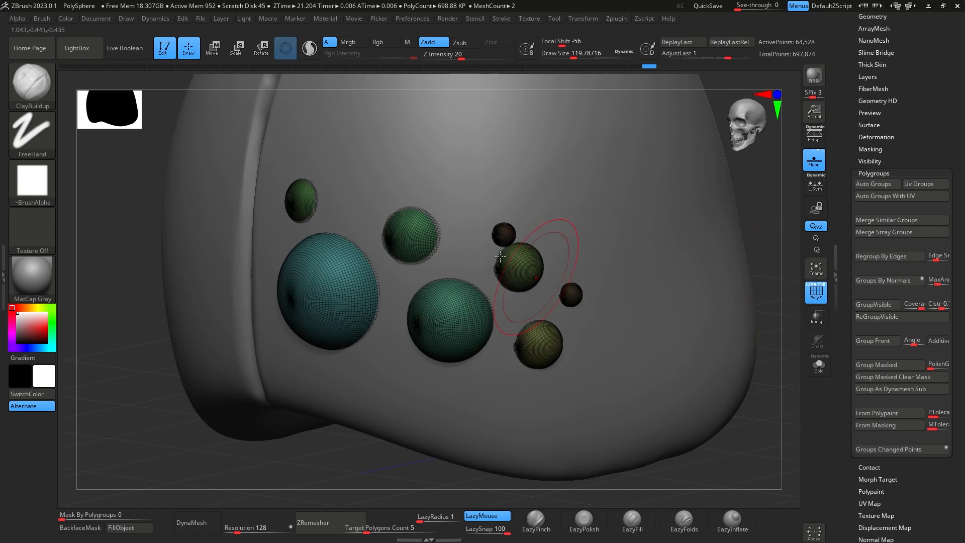
Isolate the small upper side eye by masking the other spheres, shift it upward, shrink it and embed it in the body.
{"action": "left_click_drag", "start_coordinate": [750, 427], "coordinate": [709, 345]}
{"action": "key", "text": "w"}
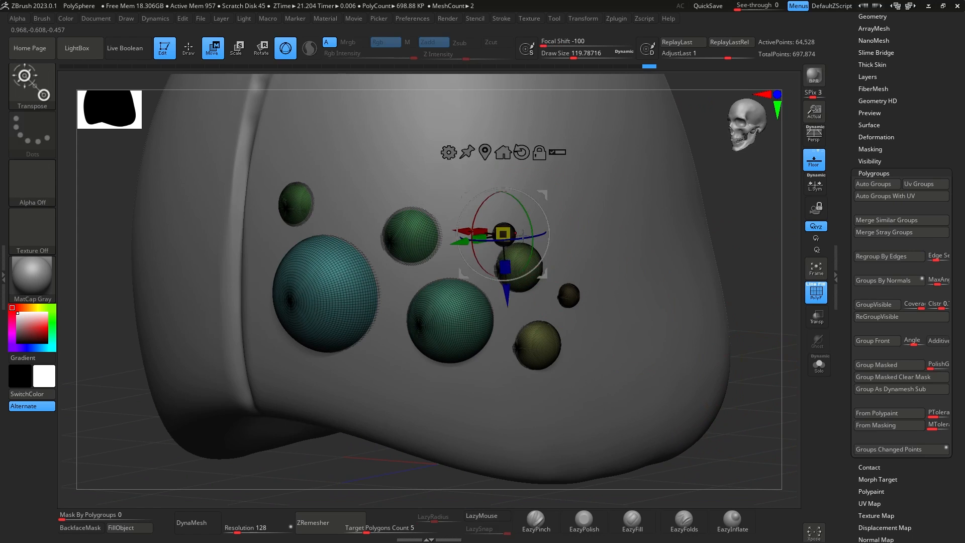
{"action": "left_click", "coordinate": [544, 347]}
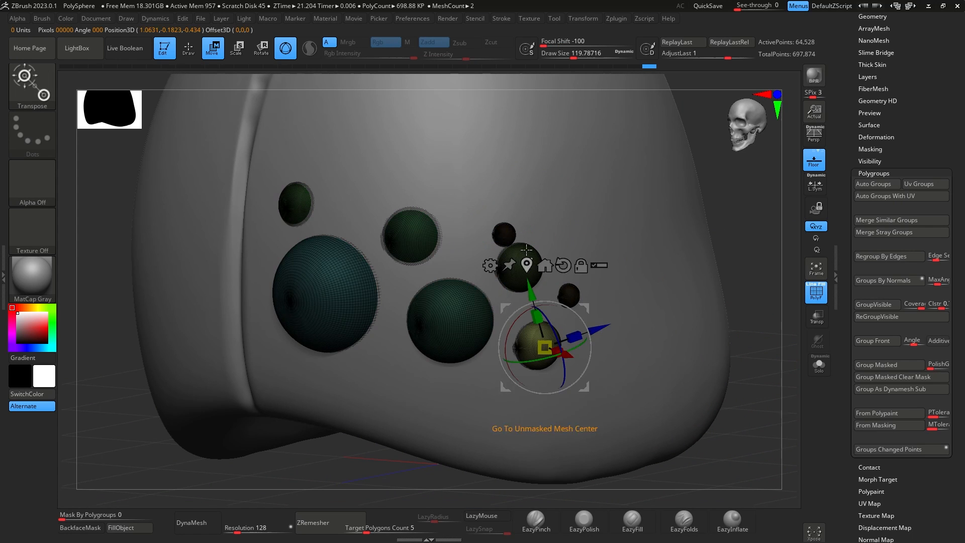
{"action": "left_click", "coordinate": [509, 232]}
{"action": "left_click_drag", "start_coordinate": [547, 193], "coordinate": [527, 175]}
{"action": "left_click_drag", "start_coordinate": [759, 455], "coordinate": [651, 339]}
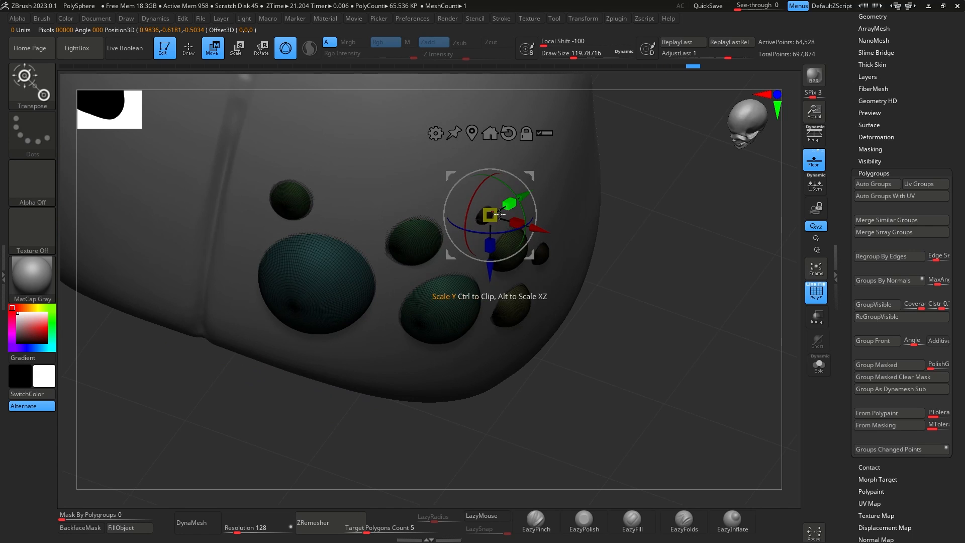
{"action": "left_click_drag", "start_coordinate": [490, 215], "coordinate": [483, 221]}
{"action": "left_click_drag", "start_coordinate": [530, 176], "coordinate": [530, 182]}
{"action": "left_click_drag", "start_coordinate": [635, 315], "coordinate": [757, 267], "text": "shift"}
{"action": "key", "text": "q"}
Make the body the active subtool and raise its front lower arch using the Move brush at draw size about 724.
{"action": "left_click_drag", "start_coordinate": [957, 82], "coordinate": [964, 197]}
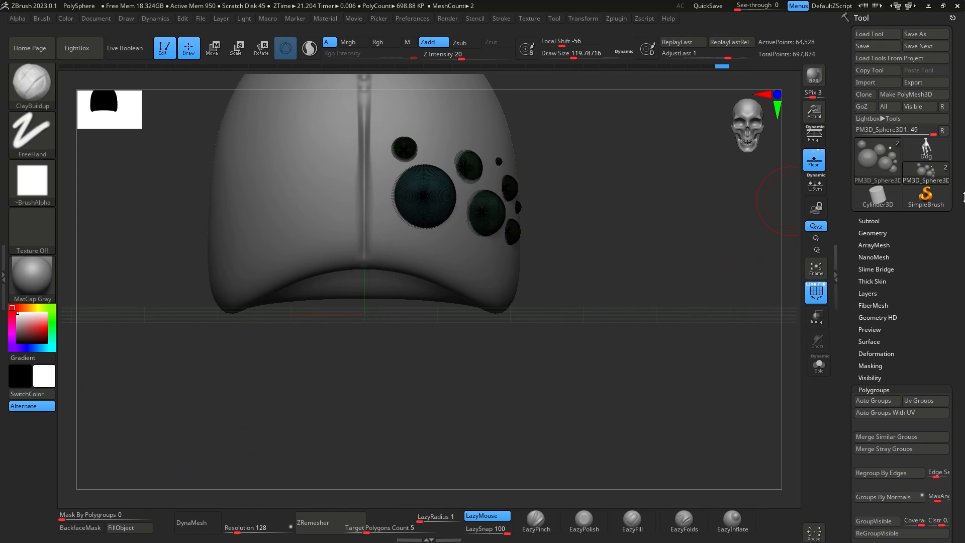
{"action": "left_click", "coordinate": [874, 220]}
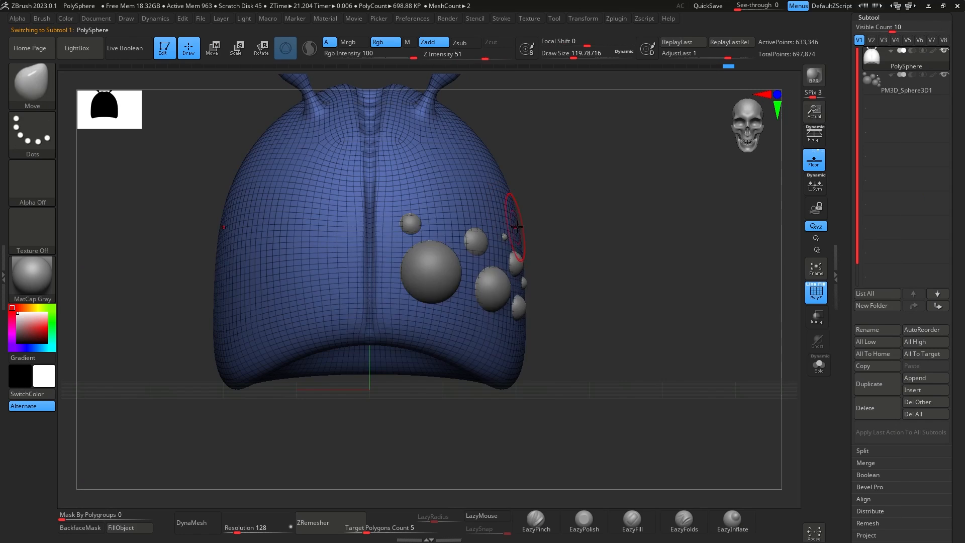
{"action": "key", "text": "space"}
{"action": "mouse_move", "coordinate": [517, 227]}
{"action": "left_mouse_down"}
{"action": "mouse_move", "coordinate": [579, 227]}
{"action": "mouse_move", "coordinate": [554, 229]}
{"action": "left_mouse_up"}
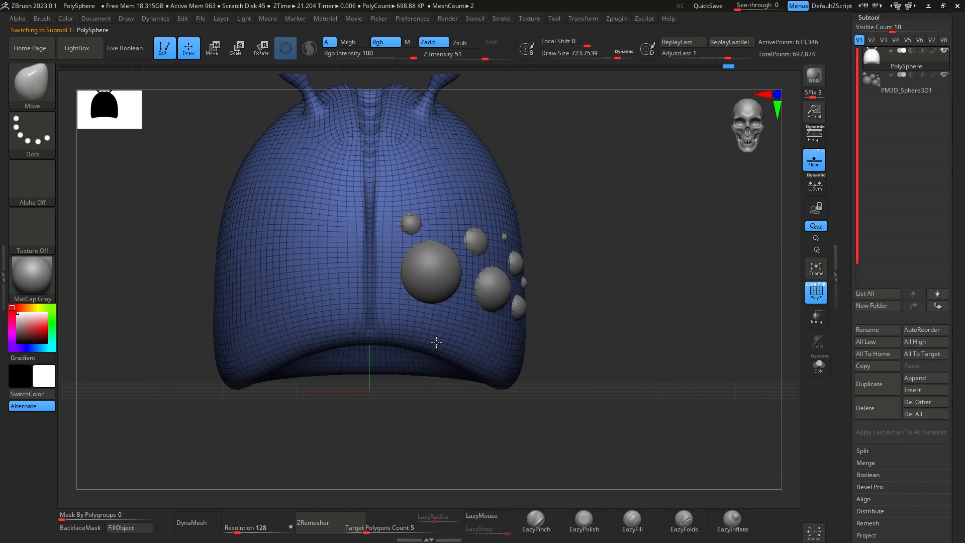
{"action": "left_click_drag", "start_coordinate": [436, 342], "coordinate": [435, 322]}
{"action": "mouse_move", "coordinate": [516, 352]}
{"action": "left_mouse_down"}
{"action": "mouse_move", "coordinate": [526, 351]}
{"action": "mouse_move", "coordinate": [516, 356]}
{"action": "left_mouse_up"}
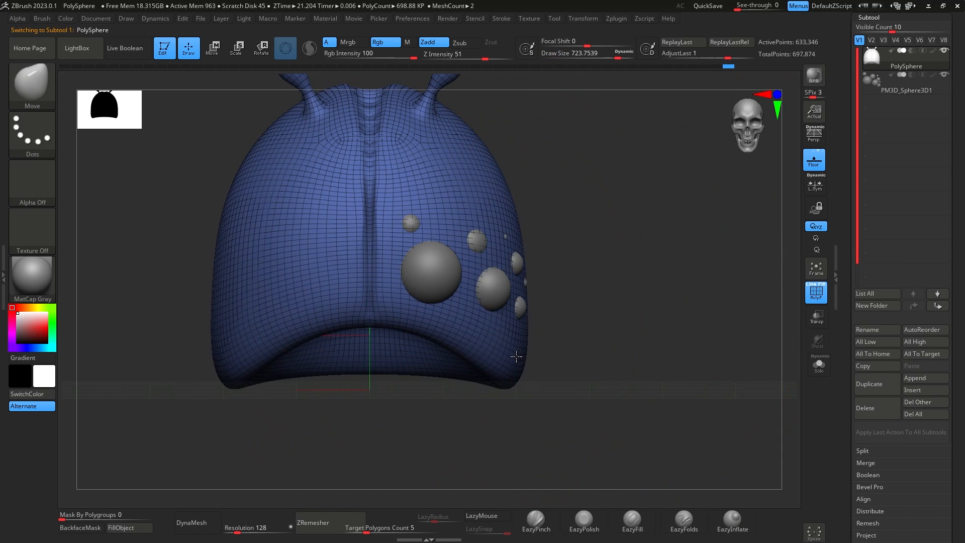
{"action": "mouse_move", "coordinate": [558, 292]}
{"action": "left_mouse_down"}
{"action": "mouse_move", "coordinate": [588, 284]}
{"action": "mouse_move", "coordinate": [666, 294]}
{"action": "left_mouse_up"}
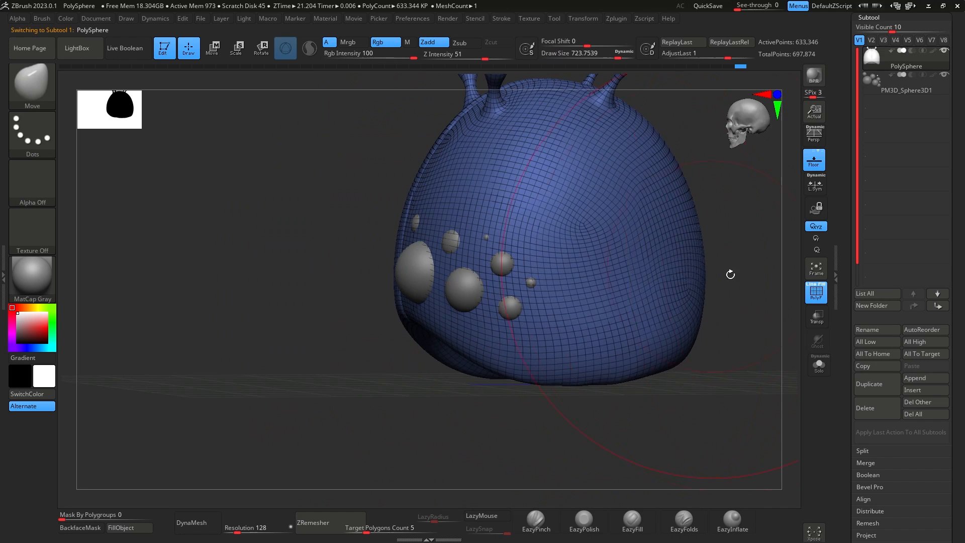
Reduce the Move brush's draw size to about 460 and turn off the polyframe display.
{"action": "key", "text": "space"}
{"action": "left_click_drag", "start_coordinate": [730, 279], "coordinate": [723, 282]}
{"action": "left_click_drag", "start_coordinate": [716, 285], "coordinate": [760, 336]}
{"action": "key", "text": "space"}
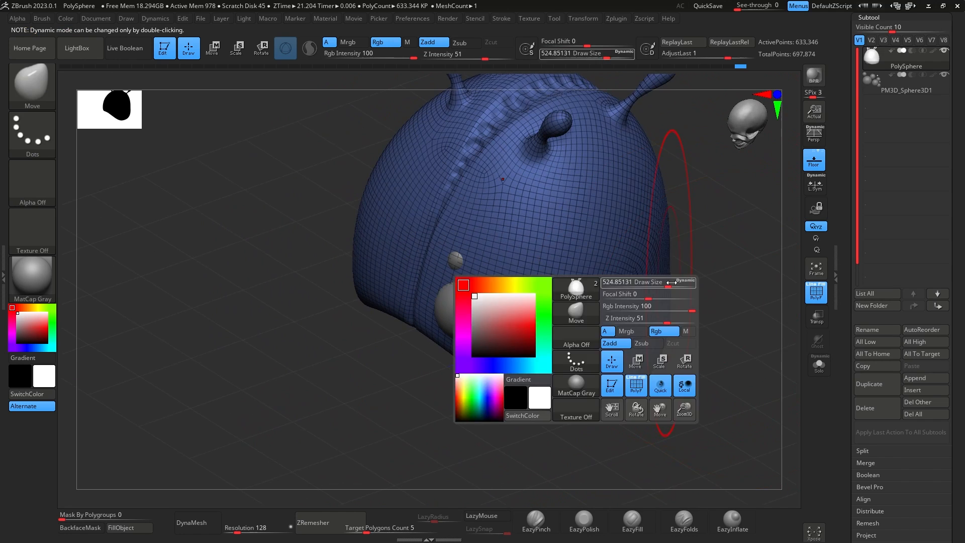
{"action": "left_click_drag", "start_coordinate": [670, 281], "coordinate": [665, 281]}
{"action": "left_click_drag", "start_coordinate": [727, 308], "coordinate": [737, 275]}
{"action": "left_click", "coordinate": [816, 293]}
{"action": "left_click_drag", "start_coordinate": [796, 293], "coordinate": [668, 261]}
Mirror the eye spheres subtool across the X axis with SubTool Master, merging the result into one SubTool.
{"action": "left_click", "coordinate": [905, 82]}
{"action": "left_click", "coordinate": [623, 21]}
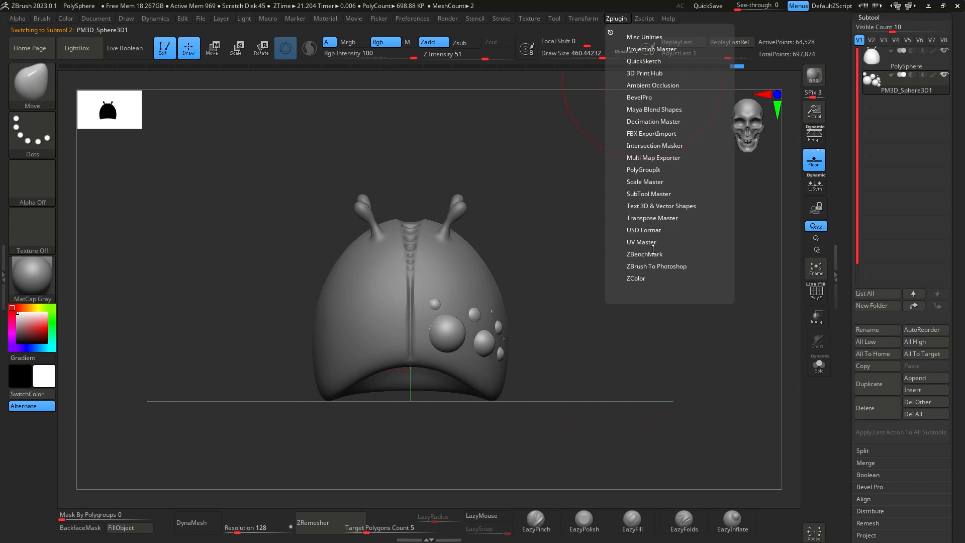
{"action": "left_click", "coordinate": [670, 193]}
{"action": "left_click", "coordinate": [701, 242]}
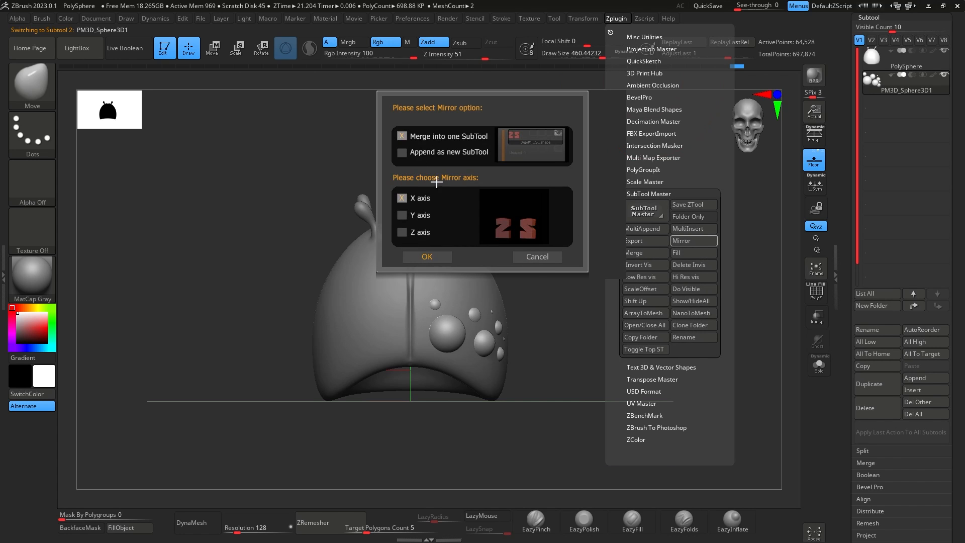
{"action": "left_click", "coordinate": [435, 257]}
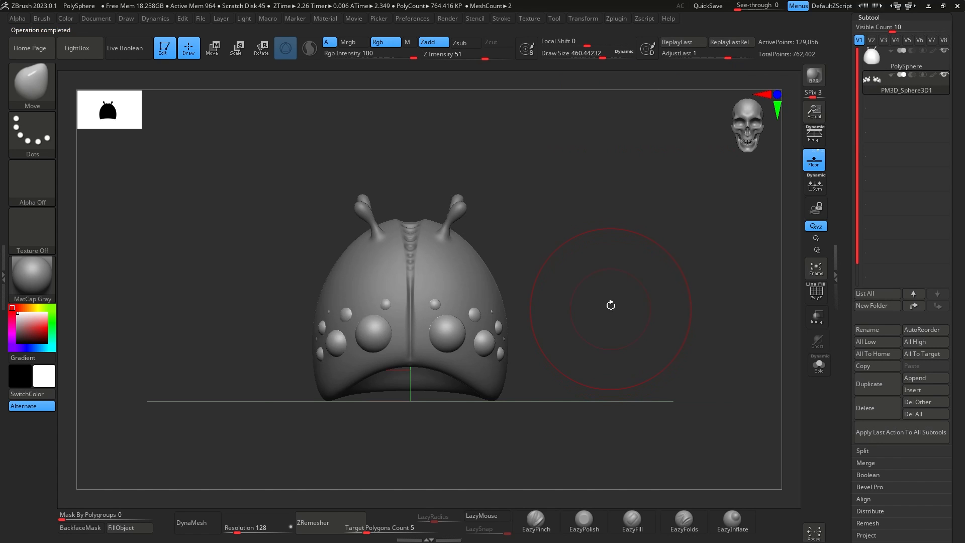
{"action": "left_click_drag", "start_coordinate": [623, 307], "coordinate": [618, 266], "text": "alt"}
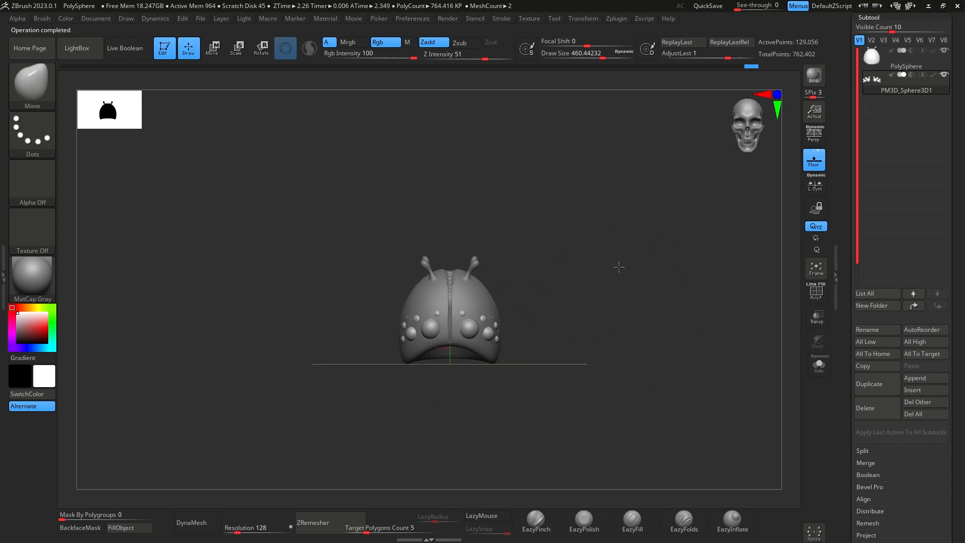
{"action": "left_click_drag", "start_coordinate": [651, 355], "coordinate": [634, 271], "text": "alt"}
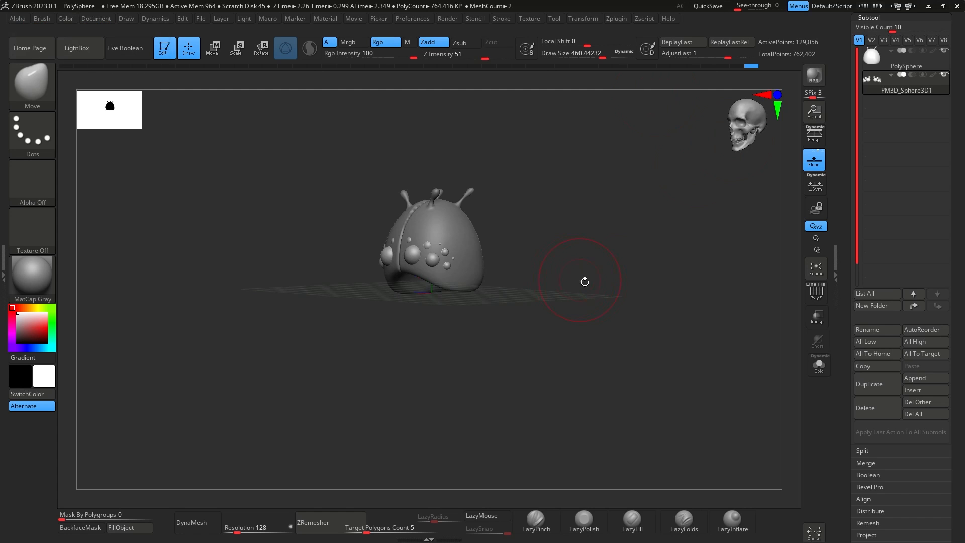
{"action": "mouse_move", "coordinate": [581, 280]}
{"action": "left_mouse_down"}
{"action": "mouse_move", "coordinate": [614, 299]}
{"action": "mouse_move", "coordinate": [609, 267]}
{"action": "mouse_move", "coordinate": [598, 318]}
{"action": "mouse_move", "coordinate": [596, 255]}
{"action": "mouse_move", "coordinate": [626, 235]}
{"action": "mouse_move", "coordinate": [616, 239]}
{"action": "left_mouse_up"}
Make the body the active subtool and build folds along the lower edges of the two largest eyes using ClayBuildup at draw size about 83.
{"action": "key", "text": "Up"}
{"action": "left_click_drag", "start_coordinate": [616, 238], "coordinate": [641, 392], "text": "alt"}
{"action": "mouse_move", "coordinate": [599, 285]}
{"action": "left_mouse_down", "text": "alt"}
{"action": "mouse_move", "coordinate": [636, 336]}
{"action": "mouse_move", "coordinate": [638, 377]}
{"action": "left_mouse_up", "text": "alt"}
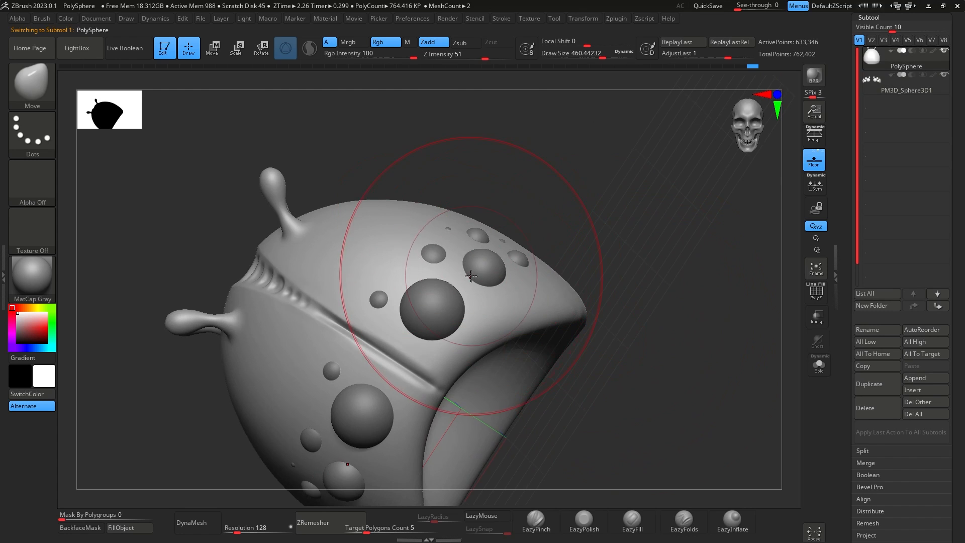
{"action": "key", "text": "b"}
{"action": "key", "text": "c"}
{"action": "key", "text": "b"}
{"action": "key", "text": "space"}
{"action": "left_click_drag", "start_coordinate": [486, 282], "coordinate": [451, 281]}
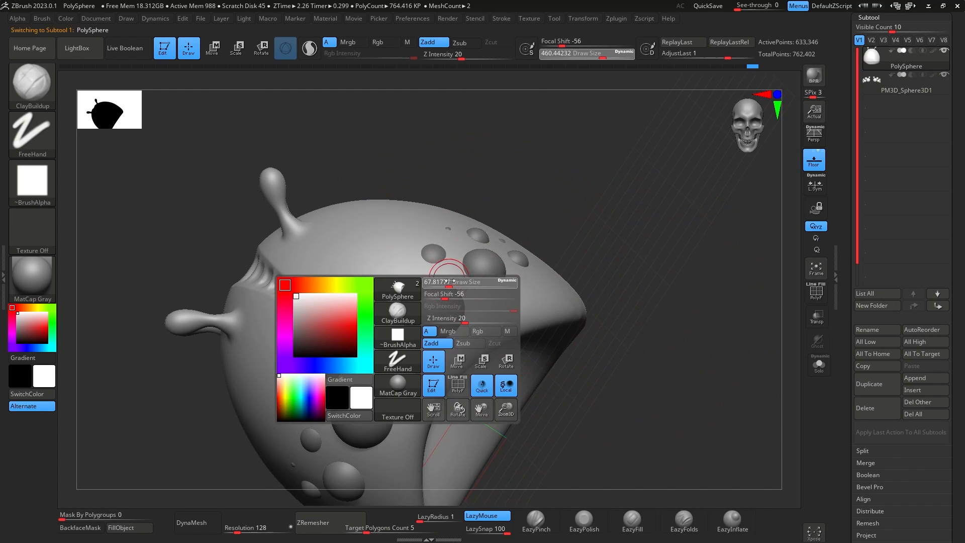
{"action": "mouse_move", "coordinate": [634, 296]}
{"action": "left_mouse_down"}
{"action": "mouse_move", "coordinate": [631, 325]}
{"action": "mouse_move", "coordinate": [620, 327]}
{"action": "left_mouse_up"}
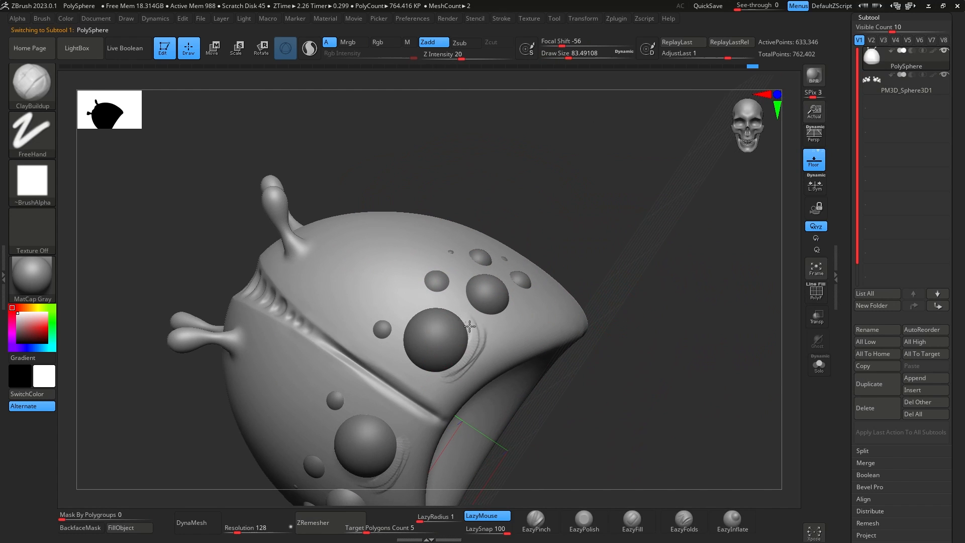
{"action": "mouse_move", "coordinate": [465, 323]}
{"action": "left_mouse_down"}
{"action": "mouse_move", "coordinate": [455, 373]}
{"action": "mouse_move", "coordinate": [444, 377]}
{"action": "mouse_move", "coordinate": [502, 313]}
{"action": "left_mouse_up"}
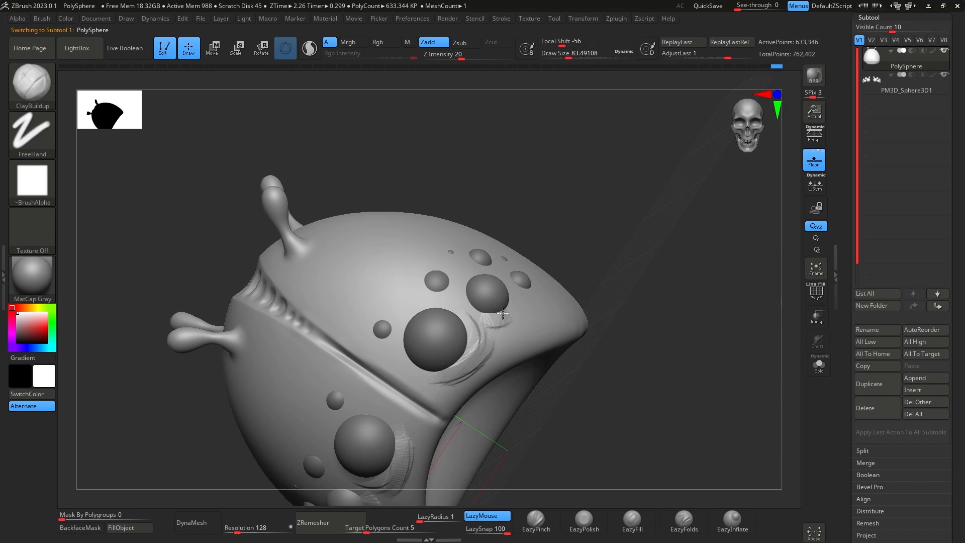
{"action": "mouse_move", "coordinate": [649, 237]}
{"action": "left_mouse_down"}
{"action": "mouse_move", "coordinate": [649, 275]}
{"action": "mouse_move", "coordinate": [507, 328]}
{"action": "left_mouse_up"}
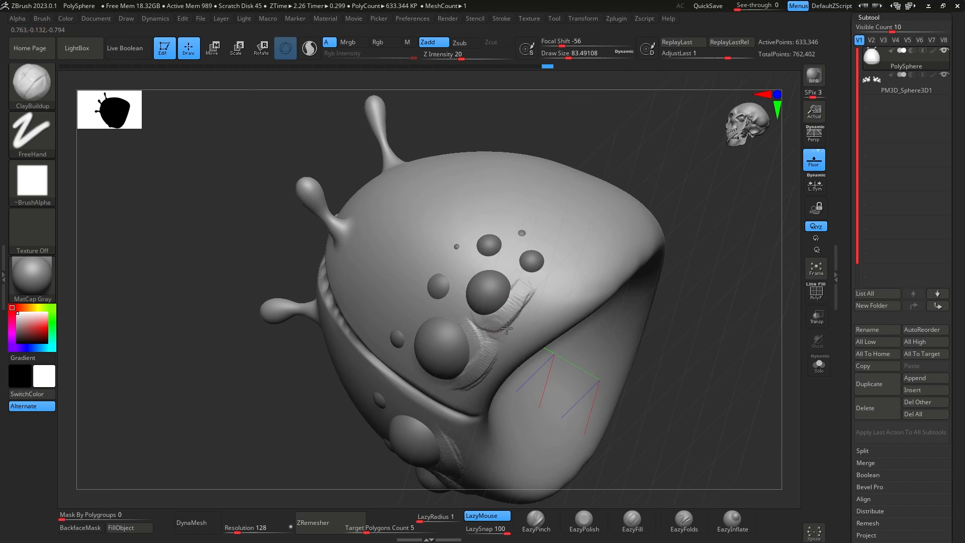
Build clay folds around the small eye near the groove and below the medium side eye with ClayBuildup at draw size about 68.
{"action": "left_click_drag", "start_coordinate": [643, 214], "coordinate": [706, 196]}
{"action": "key", "text": "space"}
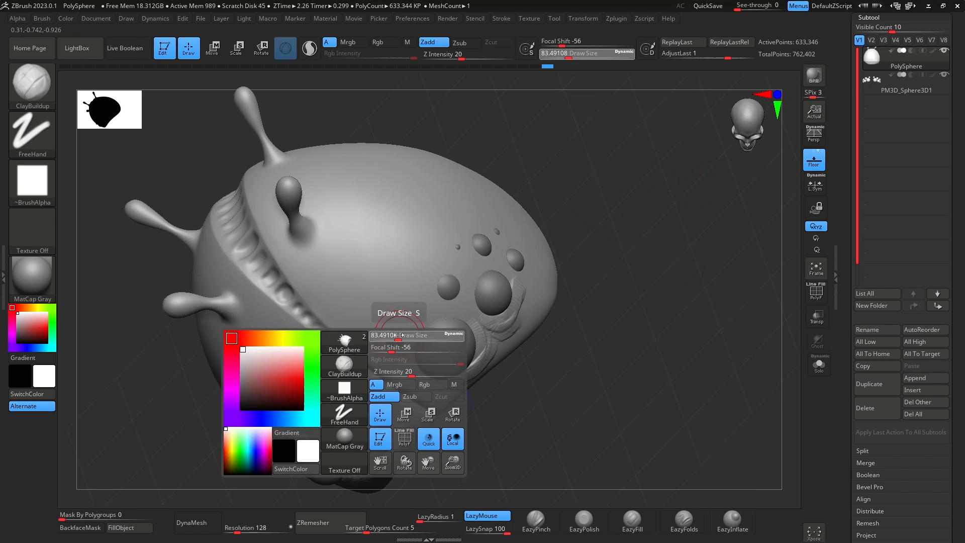
{"action": "mouse_move", "coordinate": [390, 336]}
{"action": "left_mouse_down"}
{"action": "mouse_move", "coordinate": [382, 336]}
{"action": "mouse_move", "coordinate": [402, 347]}
{"action": "left_mouse_up"}
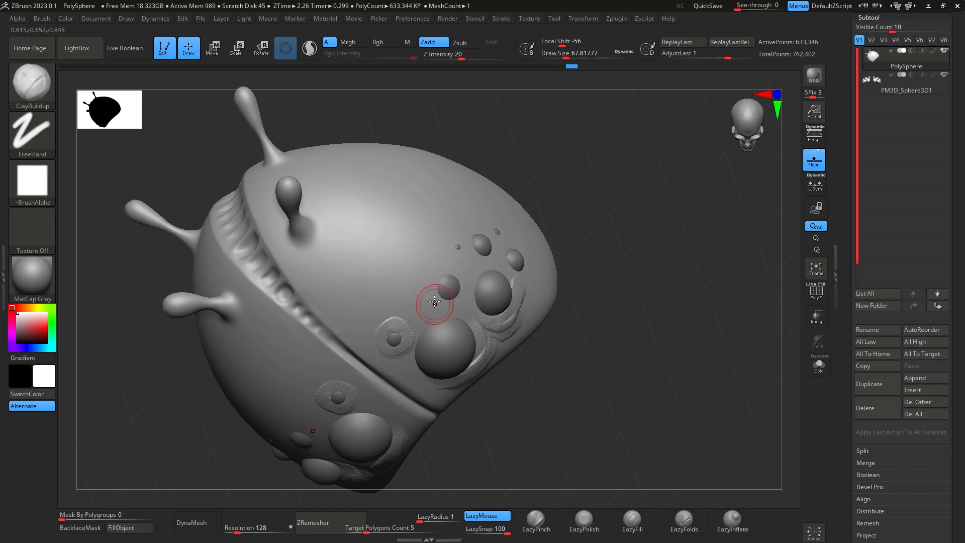
{"action": "left_click_drag", "start_coordinate": [435, 302], "coordinate": [455, 292]}
{"action": "left_click_drag", "start_coordinate": [640, 256], "coordinate": [593, 216]}
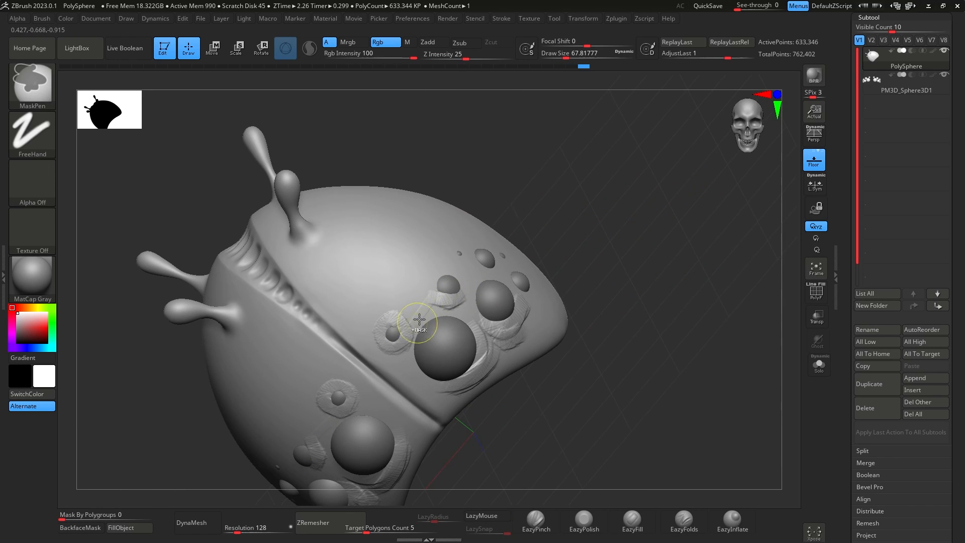
{"action": "key", "text": "shift"}
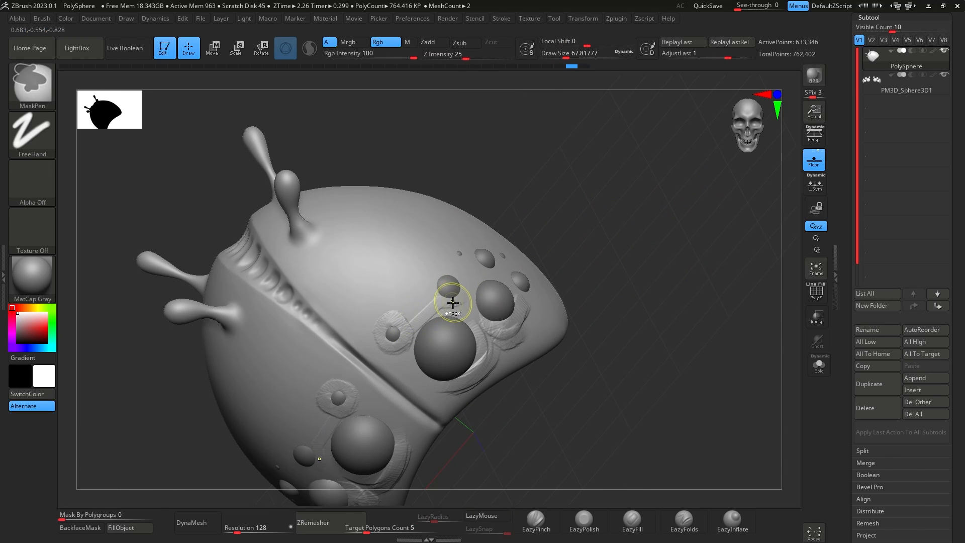
{"action": "left_click_drag", "start_coordinate": [442, 300], "coordinate": [446, 299]}
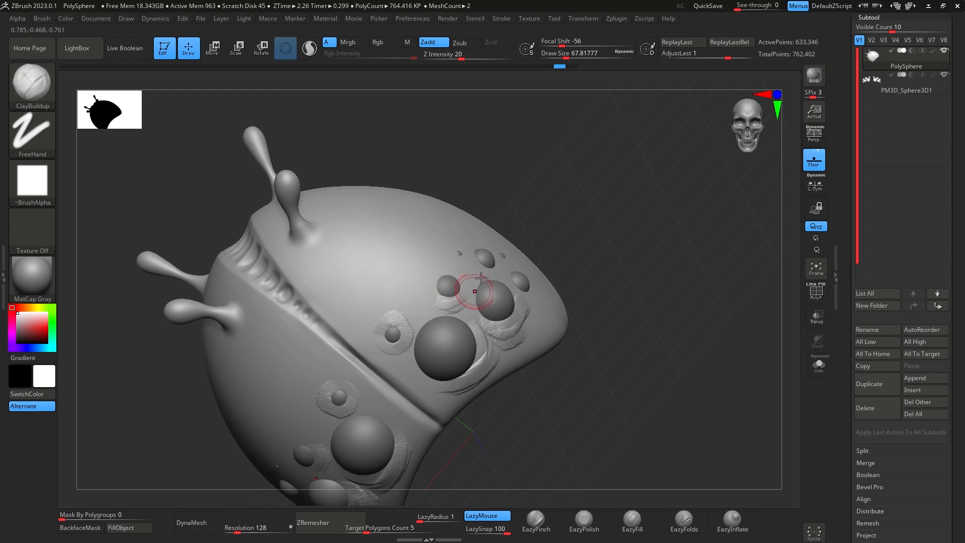
Extend the clay folds around the largest eye and add new ones beside the two smaller outer eyes.
{"action": "mouse_move", "coordinate": [611, 236]}
{"action": "left_mouse_down"}
{"action": "mouse_move", "coordinate": [676, 217]}
{"action": "mouse_move", "coordinate": [603, 256]}
{"action": "left_mouse_up"}
{"action": "mouse_move", "coordinate": [417, 363]}
{"action": "left_mouse_down"}
{"action": "mouse_move", "coordinate": [424, 341]}
{"action": "mouse_move", "coordinate": [420, 366]}
{"action": "left_mouse_up"}
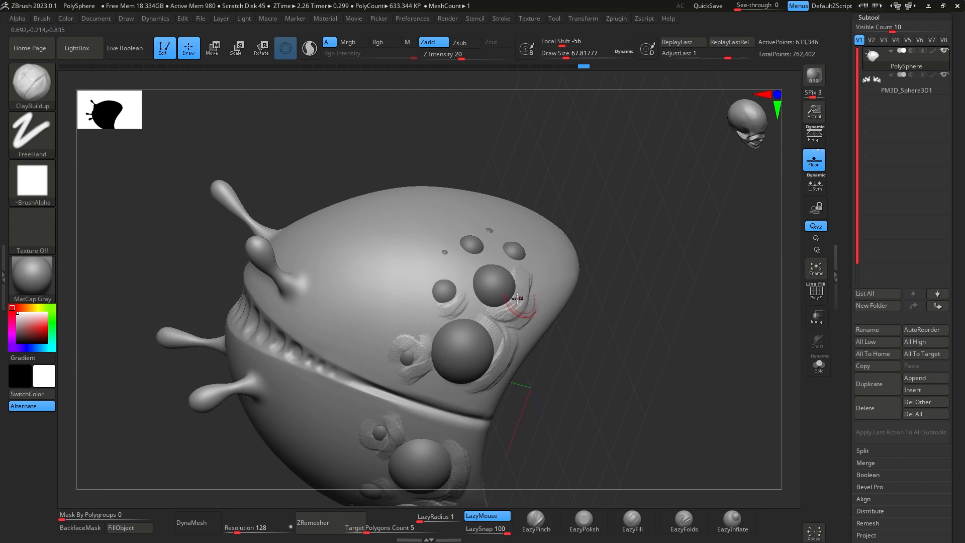
{"action": "left_click_drag", "start_coordinate": [609, 221], "coordinate": [522, 251]}
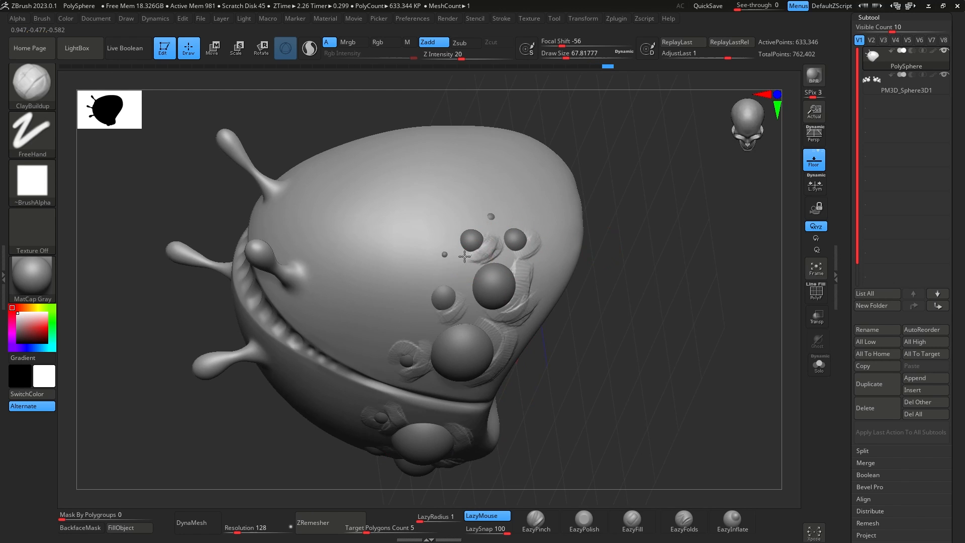
Smooth the clay folds around the eye cluster and the inner hollow, raising the draw size to about 132.
{"action": "left_click_drag", "start_coordinate": [621, 280], "coordinate": [640, 222]}
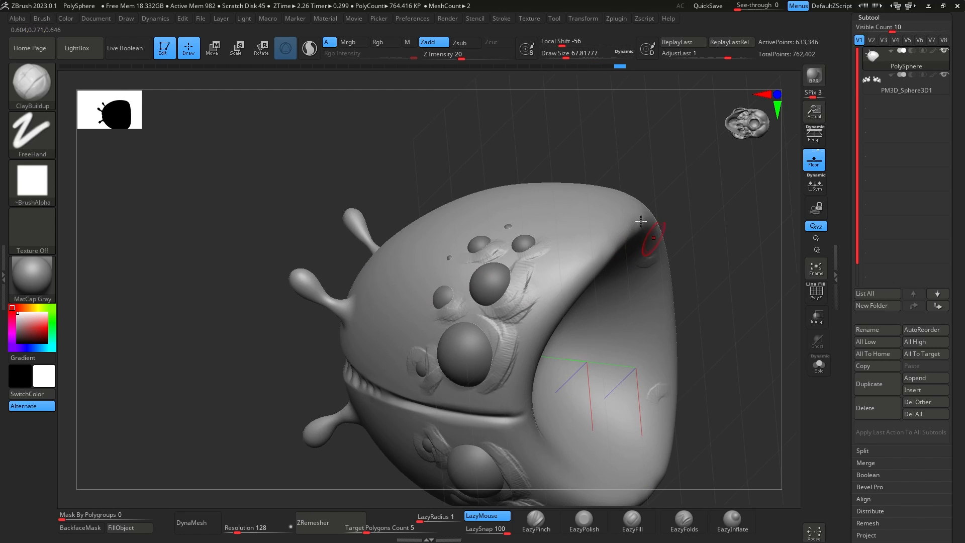
{"action": "key", "text": "shift"}
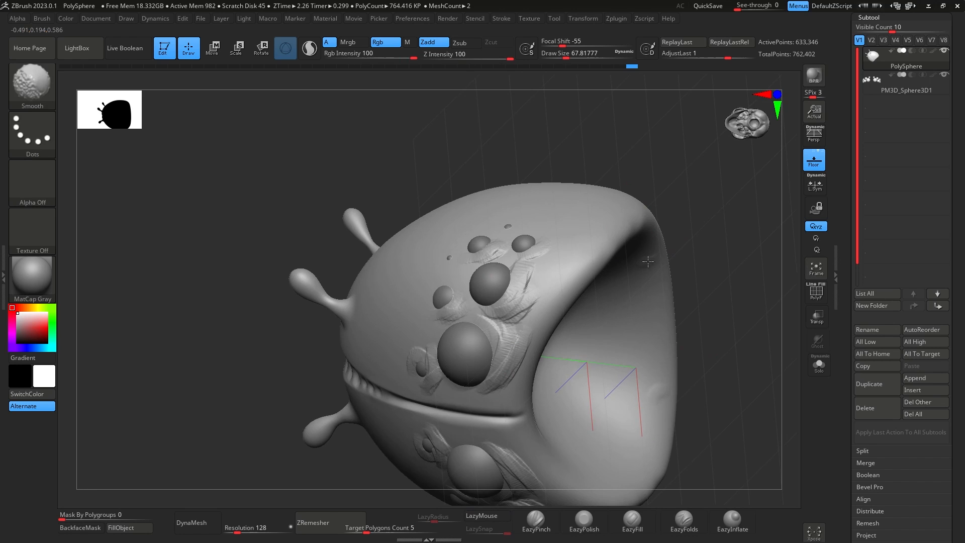
{"action": "mouse_move", "coordinate": [691, 261]}
{"action": "left_mouse_down"}
{"action": "mouse_move", "coordinate": [739, 216]}
{"action": "mouse_move", "coordinate": [732, 198]}
{"action": "left_mouse_up"}
{"action": "mouse_move", "coordinate": [747, 235]}
{"action": "left_mouse_down", "text": "alt"}
{"action": "mouse_move", "coordinate": [633, 261]}
{"action": "mouse_move", "coordinate": [653, 269]}
{"action": "left_mouse_up", "text": "alt"}
{"action": "key", "text": "space"}
{"action": "key", "text": "shift"}
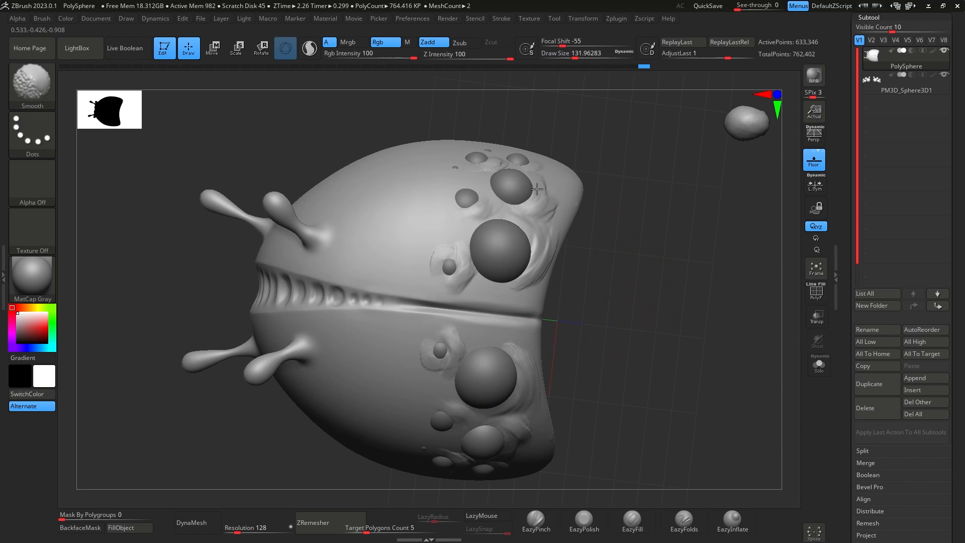
{"action": "mouse_move", "coordinate": [593, 237]}
{"action": "left_mouse_down"}
{"action": "mouse_move", "coordinate": [646, 282]}
{"action": "mouse_move", "coordinate": [564, 224]}
{"action": "left_mouse_up"}
{"action": "key", "text": "shift"}
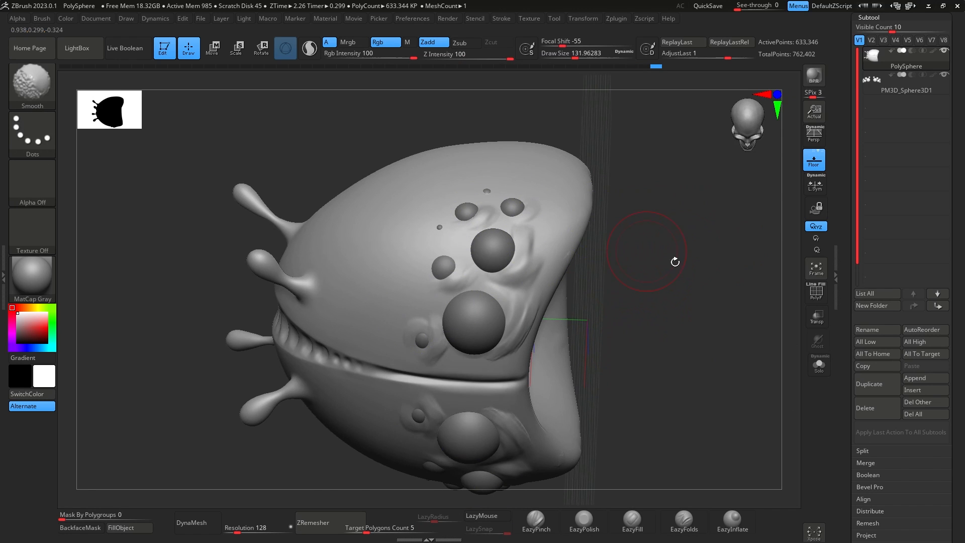
Sculpt fine wrinkles around the tiniest eyes and outer side eyes with ClayBuildup at draw size about 25.
{"action": "mouse_move", "coordinate": [674, 261]}
{"action": "left_mouse_down"}
{"action": "mouse_move", "coordinate": [698, 226]}
{"action": "mouse_move", "coordinate": [704, 248]}
{"action": "mouse_move", "coordinate": [688, 252]}
{"action": "left_mouse_up"}
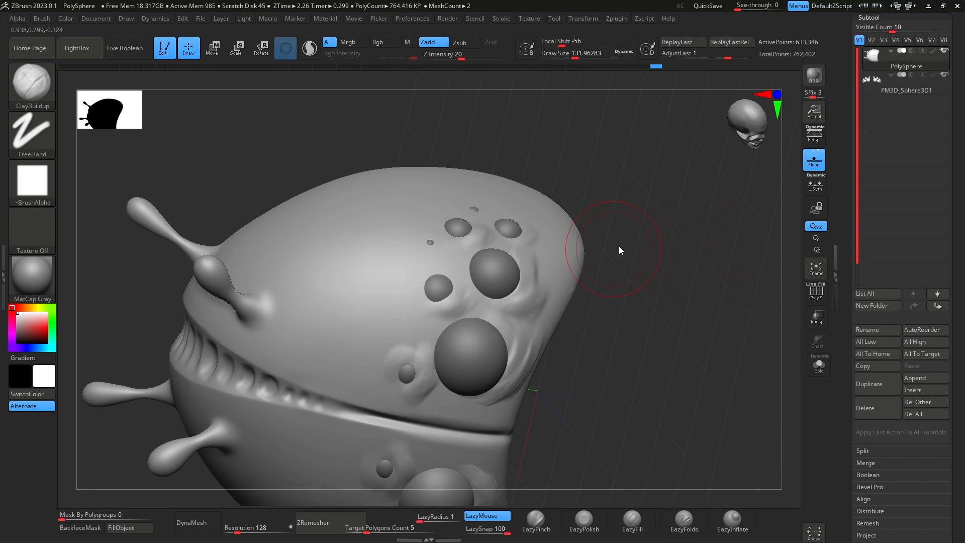
{"action": "key", "text": "space"}
{"action": "left_click_drag", "start_coordinate": [619, 246], "coordinate": [432, 240]}
{"action": "key", "text": "space"}
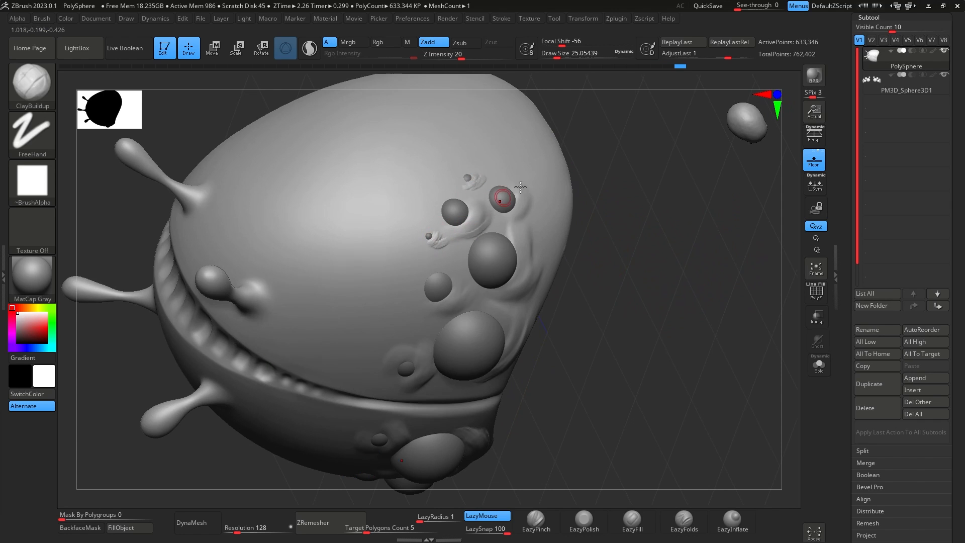
{"action": "left_click_drag", "start_coordinate": [629, 236], "coordinate": [533, 280]}
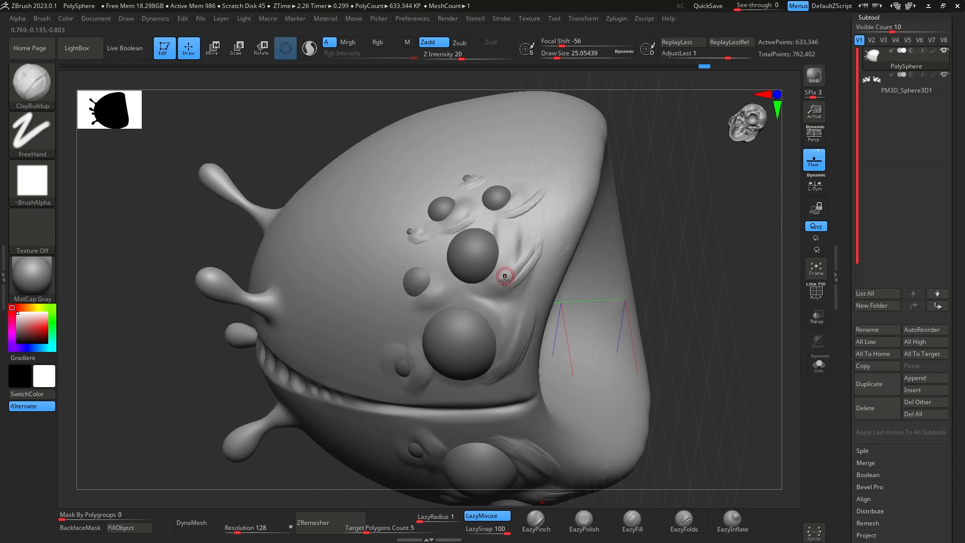
Smooth the fine wrinkles around the side eyes and the small eye near the groove, and check the body from above and the front.
{"action": "key", "text": "shift"}
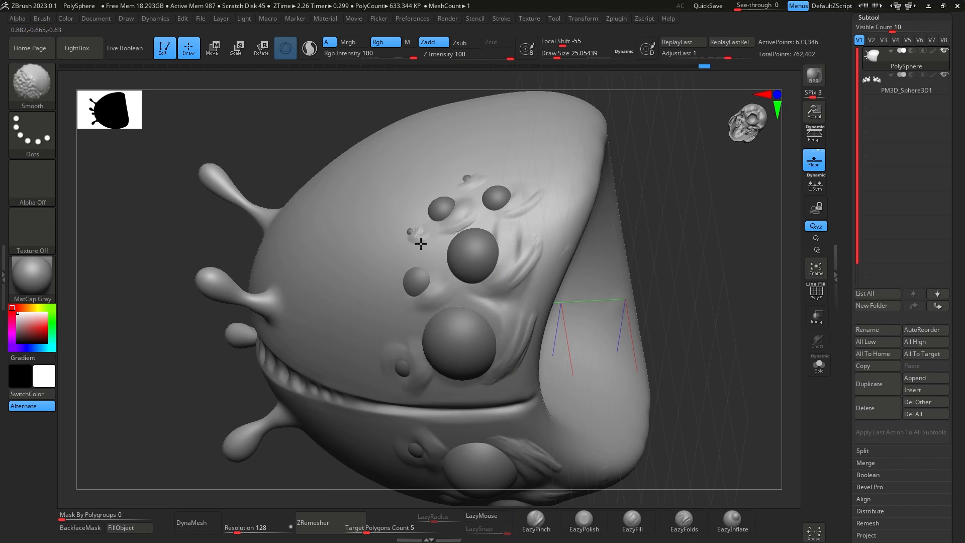
{"action": "left_click_drag", "start_coordinate": [677, 304], "coordinate": [657, 336], "text": "shift"}
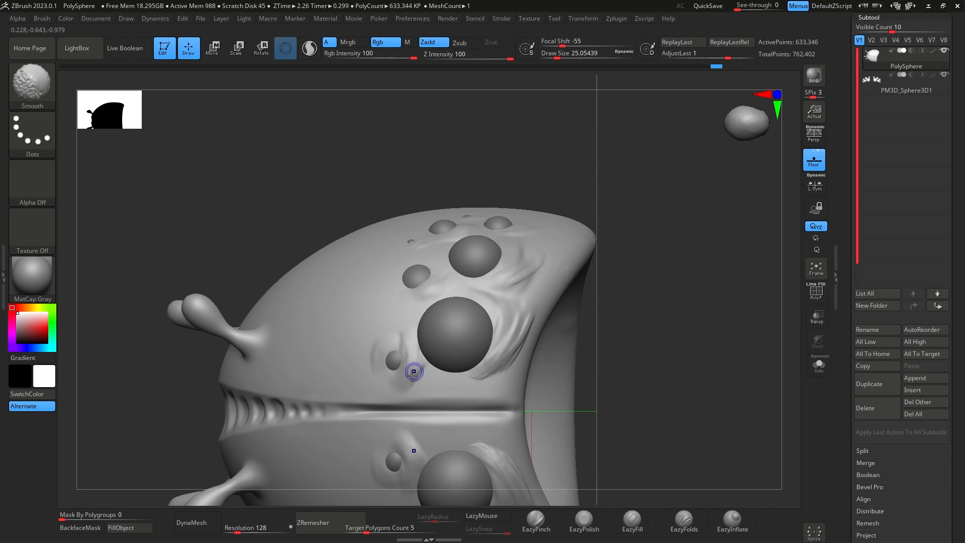
{"action": "left_click_drag", "start_coordinate": [694, 297], "coordinate": [728, 290], "text": "shift"}
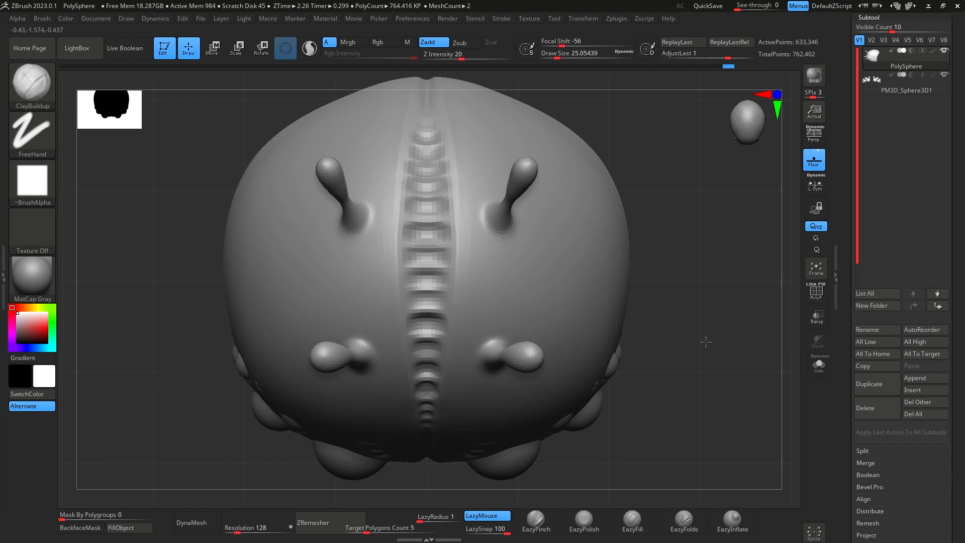
{"action": "mouse_move", "coordinate": [707, 338]}
{"action": "left_mouse_down"}
{"action": "mouse_move", "coordinate": [716, 244]}
{"action": "mouse_move", "coordinate": [478, 362]}
{"action": "left_mouse_up"}
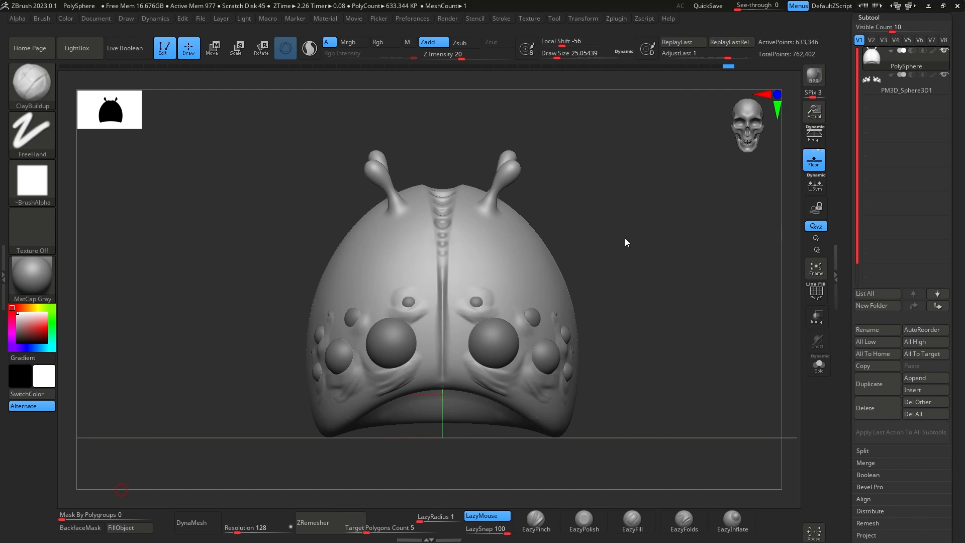
Build thicker folds beside the small eye near the groove and under the largest eye with ClayBuildup at draw size about 45.
{"action": "left_click_drag", "start_coordinate": [625, 242], "coordinate": [658, 189]}
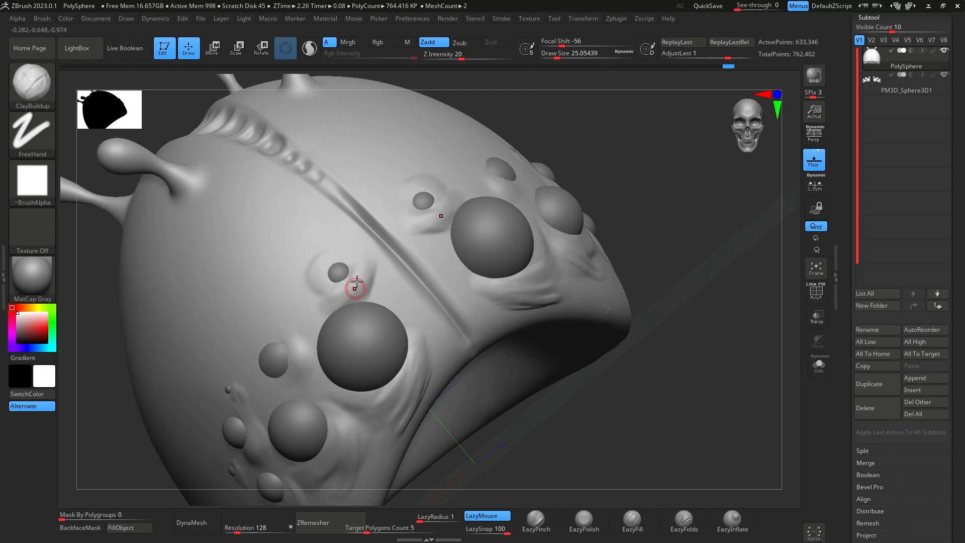
{"action": "left_click_drag", "start_coordinate": [347, 256], "coordinate": [357, 293]}
{"action": "left_click_drag", "start_coordinate": [622, 392], "coordinate": [701, 352]}
{"action": "mouse_move", "coordinate": [409, 212]}
{"action": "left_mouse_down"}
{"action": "mouse_move", "coordinate": [412, 240]}
{"action": "mouse_move", "coordinate": [396, 275]}
{"action": "mouse_move", "coordinate": [386, 270]}
{"action": "left_mouse_up"}
{"action": "key", "text": "bracketright"}
{"action": "left_click_drag", "start_coordinate": [423, 238], "coordinate": [403, 287]}
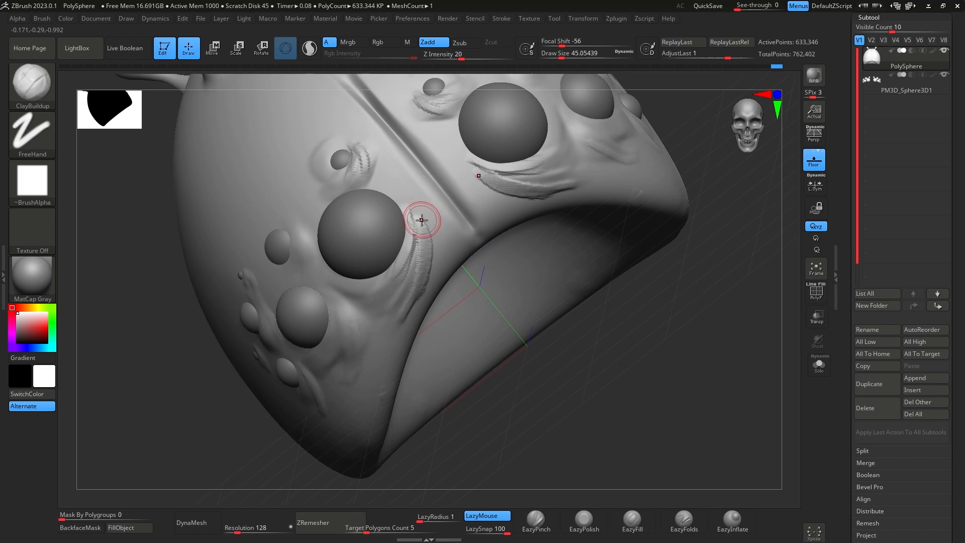
{"action": "left_click_drag", "start_coordinate": [417, 215], "coordinate": [427, 260]}
Smooth the new folds under the largest eye and beside the small eye near the groove.
{"action": "left_click_drag", "start_coordinate": [405, 201], "coordinate": [420, 250], "text": "shift"}
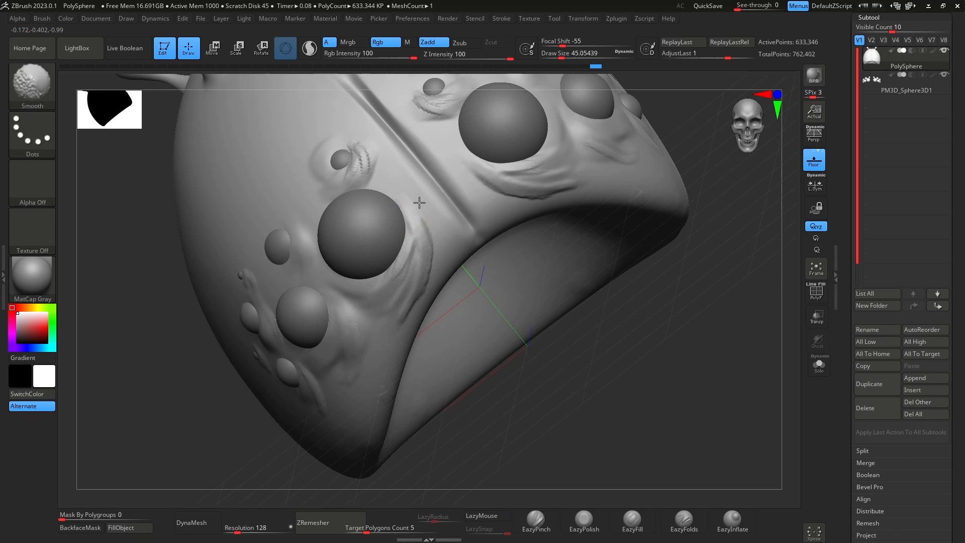
{"action": "left_click_drag", "start_coordinate": [419, 202], "coordinate": [422, 206], "text": "shift"}
{"action": "left_click_drag", "start_coordinate": [680, 322], "coordinate": [654, 281]}
{"action": "left_click_drag", "start_coordinate": [355, 154], "coordinate": [372, 140], "text": "shift"}
Build raised folds along the inner edges of the side eyes with ClayBuildup and soften them with the Smooth brush.
{"action": "mouse_move", "coordinate": [622, 297]}
{"action": "left_mouse_down"}
{"action": "mouse_move", "coordinate": [630, 315]}
{"action": "mouse_move", "coordinate": [644, 250]}
{"action": "left_mouse_up"}
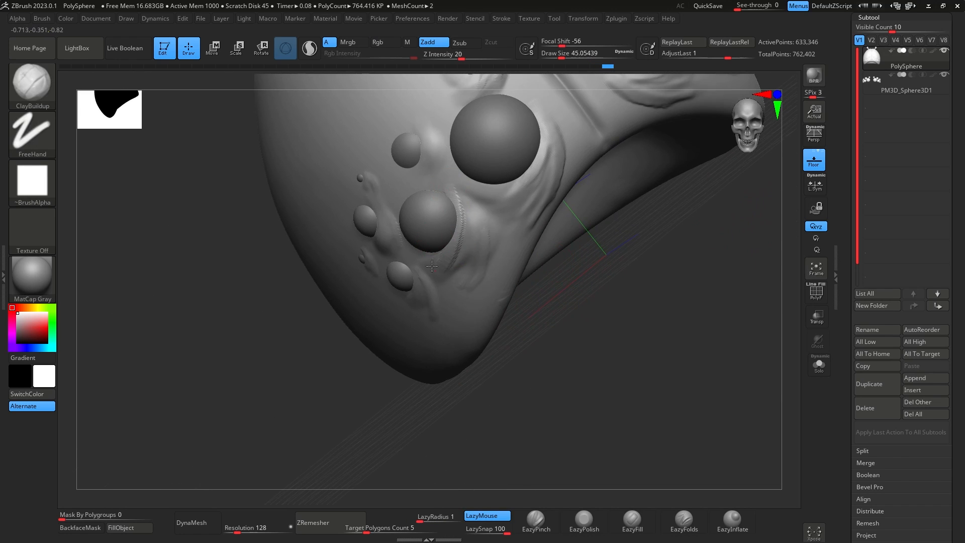
{"action": "mouse_move", "coordinate": [432, 265]}
{"action": "left_mouse_down"}
{"action": "mouse_move", "coordinate": [448, 198]}
{"action": "mouse_move", "coordinate": [451, 265]}
{"action": "left_mouse_up"}
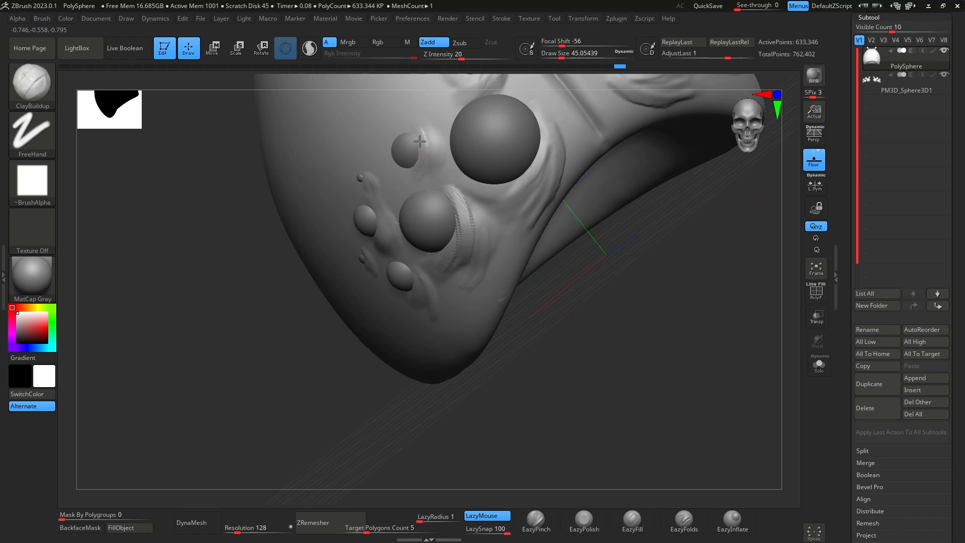
{"action": "mouse_move", "coordinate": [607, 297]}
{"action": "left_mouse_down"}
{"action": "mouse_move", "coordinate": [674, 338]}
{"action": "mouse_move", "coordinate": [616, 266]}
{"action": "left_mouse_up"}
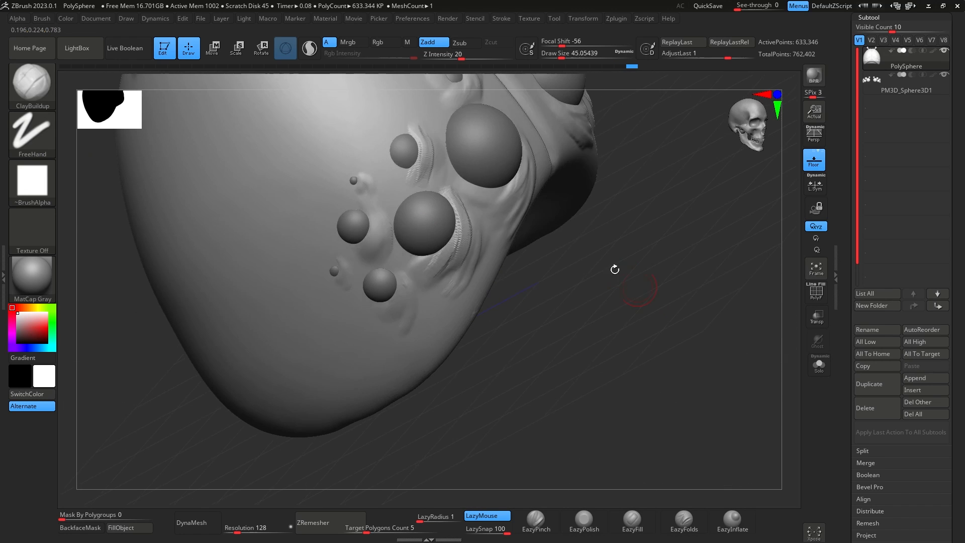
{"action": "mouse_move", "coordinate": [370, 236]}
{"action": "left_mouse_down"}
{"action": "mouse_move", "coordinate": [363, 259]}
{"action": "mouse_move", "coordinate": [378, 229]}
{"action": "mouse_move", "coordinate": [365, 272]}
{"action": "left_mouse_up"}
{"action": "key", "text": "shift"}
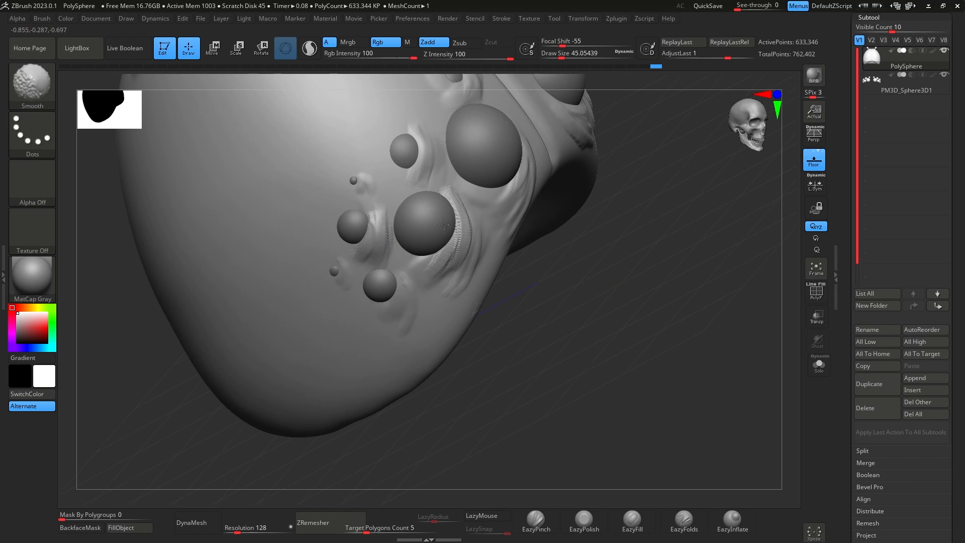
{"action": "mouse_move", "coordinate": [497, 307]}
{"action": "left_mouse_down"}
{"action": "mouse_move", "coordinate": [657, 317]}
{"action": "mouse_move", "coordinate": [587, 175]}
{"action": "left_mouse_up"}
Sharpen the front and side rim of the bottom hollow with the EazyPinch brush, enlarging the draw size to about 90.
{"action": "left_click_drag", "start_coordinate": [721, 415], "coordinate": [678, 334], "text": "alt"}
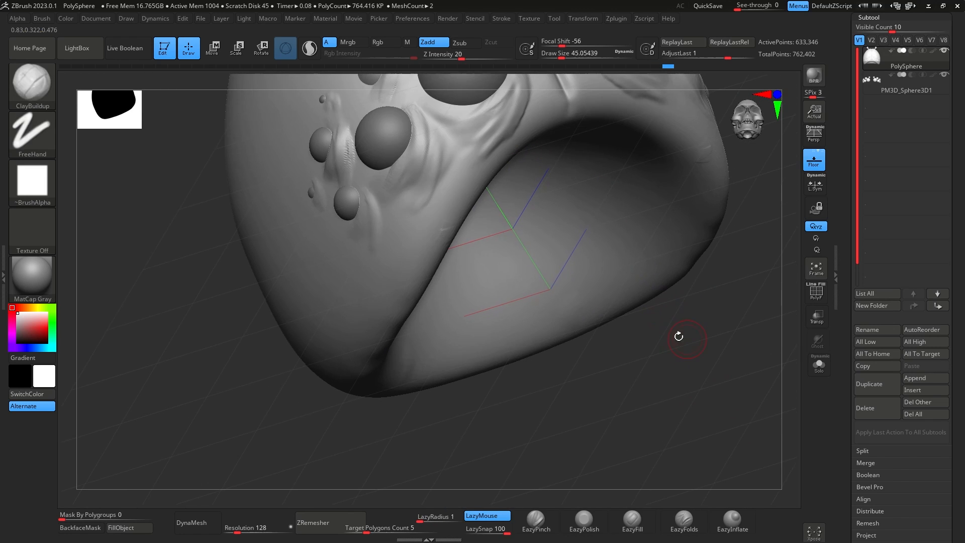
{"action": "left_click", "coordinate": [536, 519]}
{"action": "left_click_drag", "start_coordinate": [752, 398], "coordinate": [691, 226]}
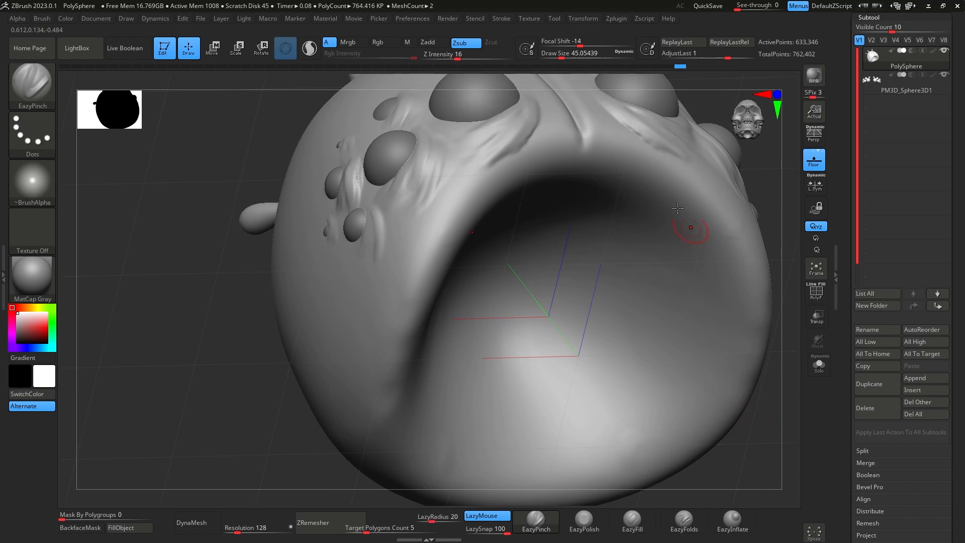
{"action": "mouse_move", "coordinate": [759, 159]}
{"action": "left_mouse_down", "text": "alt"}
{"action": "mouse_move", "coordinate": [767, 143]}
{"action": "mouse_move", "coordinate": [711, 230]}
{"action": "mouse_move", "coordinate": [704, 263]}
{"action": "mouse_move", "coordinate": [674, 237]}
{"action": "left_mouse_up", "text": "alt"}
{"action": "key", "text": "space"}
{"action": "mouse_move", "coordinate": [496, 158]}
{"action": "left_mouse_down"}
{"action": "mouse_move", "coordinate": [505, 158]}
{"action": "mouse_move", "coordinate": [489, 153]}
{"action": "left_mouse_up"}
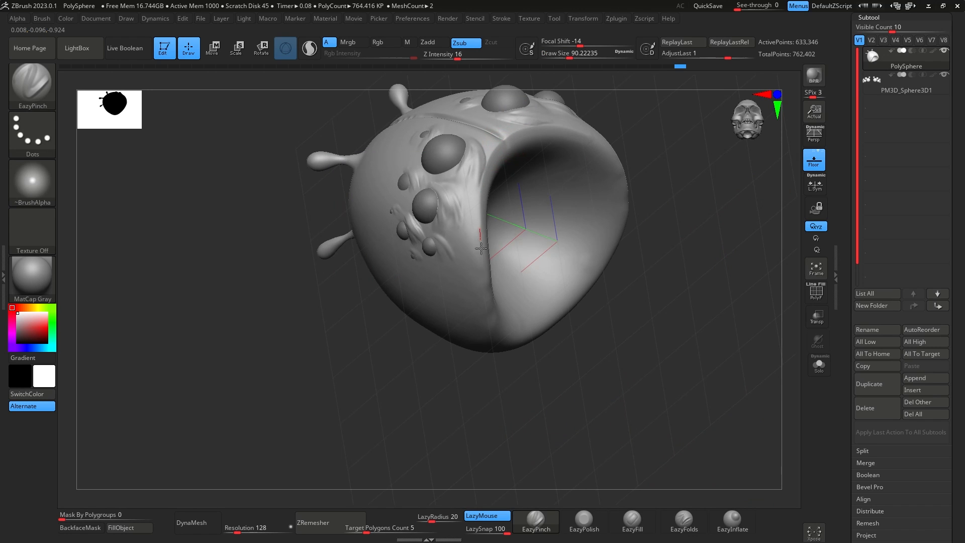
{"action": "left_click_drag", "start_coordinate": [499, 332], "coordinate": [500, 335]}
Pinch the remaining rim around the bottom hollow with EazyPinch and undo the last stroke.
{"action": "left_click_drag", "start_coordinate": [689, 318], "coordinate": [673, 297]}
{"action": "left_click_drag", "start_coordinate": [500, 142], "coordinate": [457, 188]}
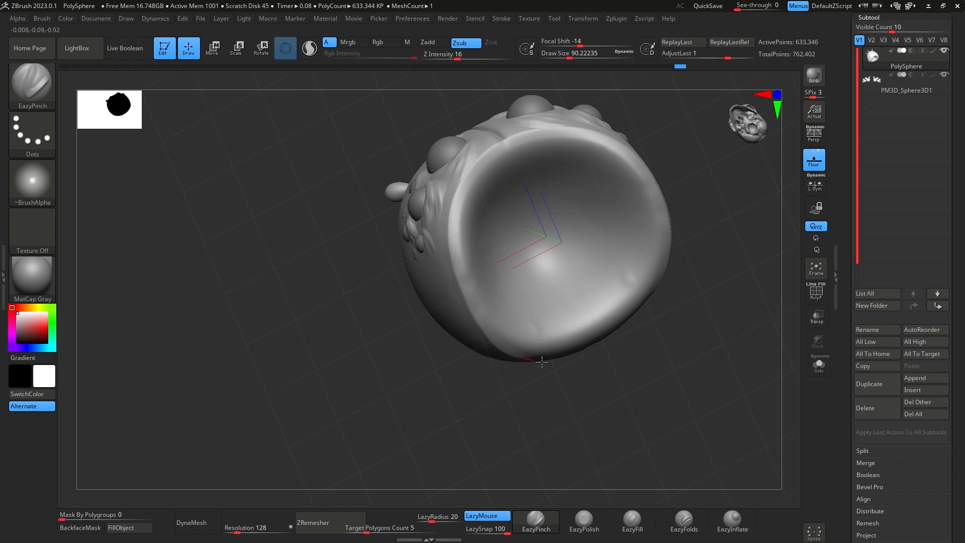
{"action": "left_click_drag", "start_coordinate": [588, 349], "coordinate": [619, 329]}
{"action": "mouse_move", "coordinate": [690, 263]}
{"action": "left_mouse_down"}
{"action": "mouse_move", "coordinate": [728, 258]}
{"action": "mouse_move", "coordinate": [727, 362]}
{"action": "left_mouse_up"}
{"action": "key", "text": "ctrl+z"}
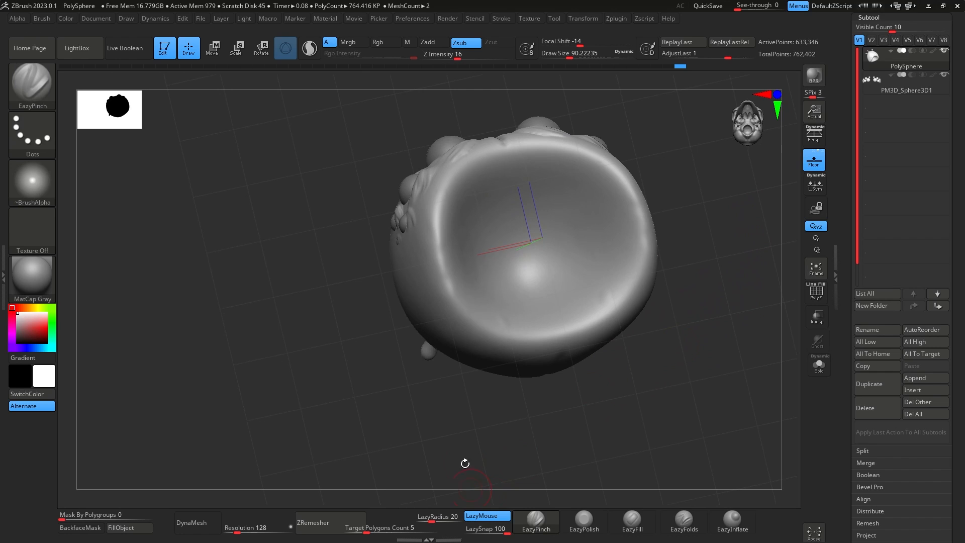
Sharpen the rim of the bottom hollow further with the EazyPinch brush along the front and side edges.
{"action": "left_click_drag", "start_coordinate": [678, 394], "coordinate": [747, 410]}
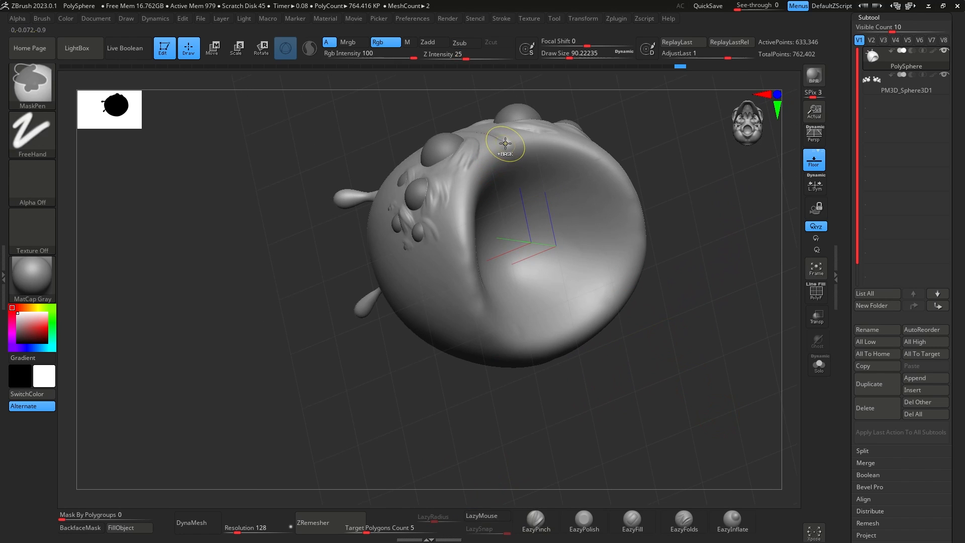
{"action": "key", "text": "ctrl"}
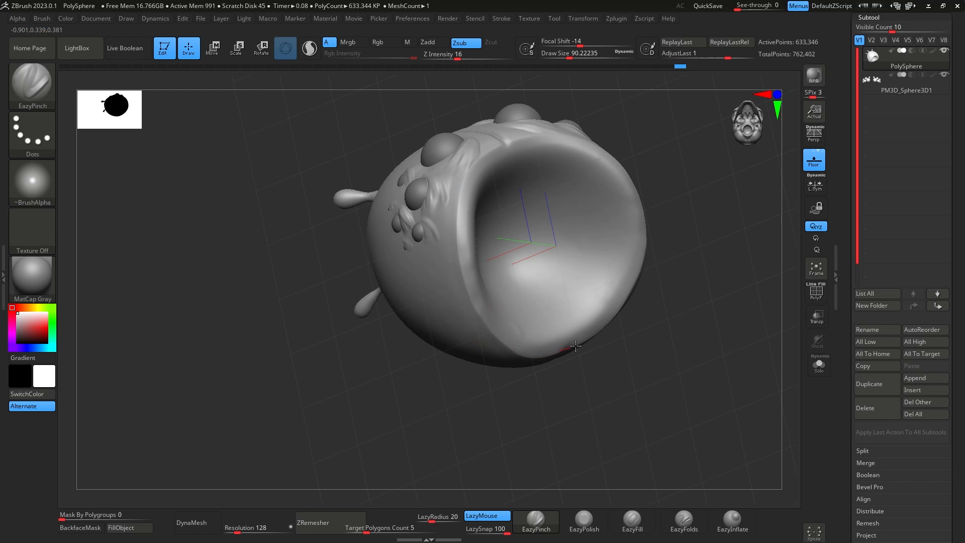
{"action": "mouse_move", "coordinate": [698, 379]}
{"action": "left_mouse_down"}
{"action": "mouse_move", "coordinate": [700, 317]}
{"action": "mouse_move", "coordinate": [722, 270]}
{"action": "mouse_move", "coordinate": [712, 218]}
{"action": "mouse_move", "coordinate": [709, 239]}
{"action": "mouse_move", "coordinate": [725, 250]}
{"action": "mouse_move", "coordinate": [726, 194]}
{"action": "mouse_move", "coordinate": [711, 239]}
{"action": "mouse_move", "coordinate": [724, 222]}
{"action": "mouse_move", "coordinate": [693, 196]}
{"action": "mouse_move", "coordinate": [678, 201]}
{"action": "left_mouse_up"}
Set up the DamStandard brush with a draw size of about 23, LazySnap 0 and LazyRadius 1.
{"action": "key", "text": "b"}
{"action": "key", "text": "d"}
{"action": "key", "text": "s"}
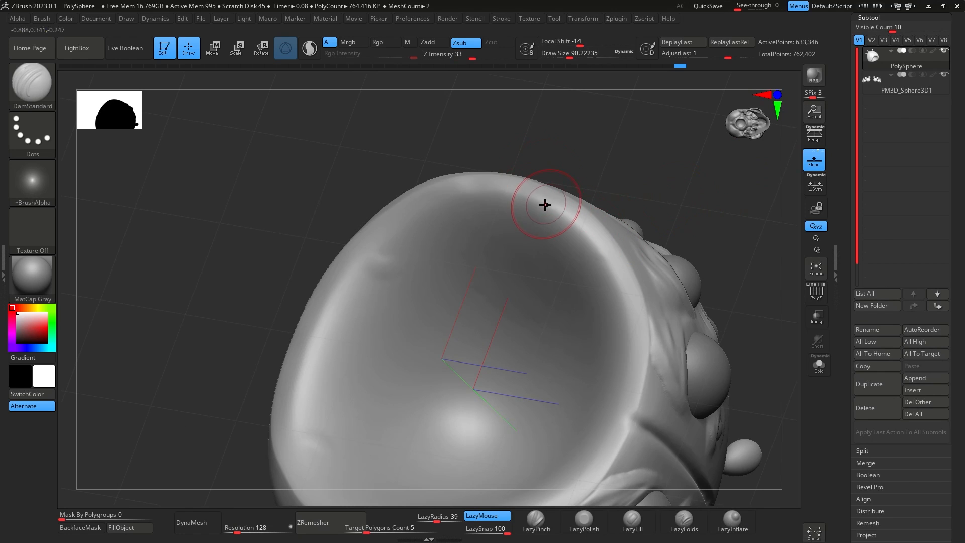
{"action": "key", "text": "space"}
{"action": "left_click_drag", "start_coordinate": [532, 202], "coordinate": [517, 200]}
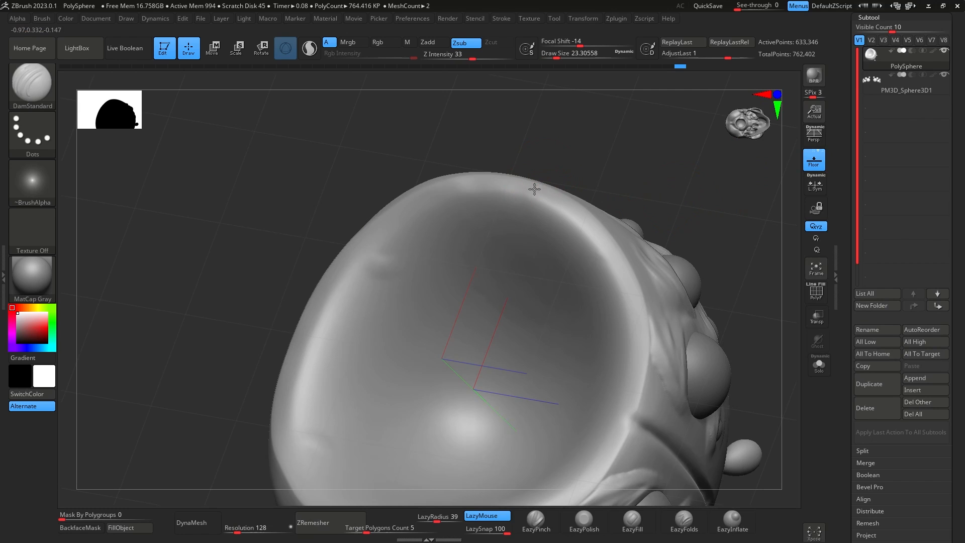
{"action": "key", "text": "ctrl"}
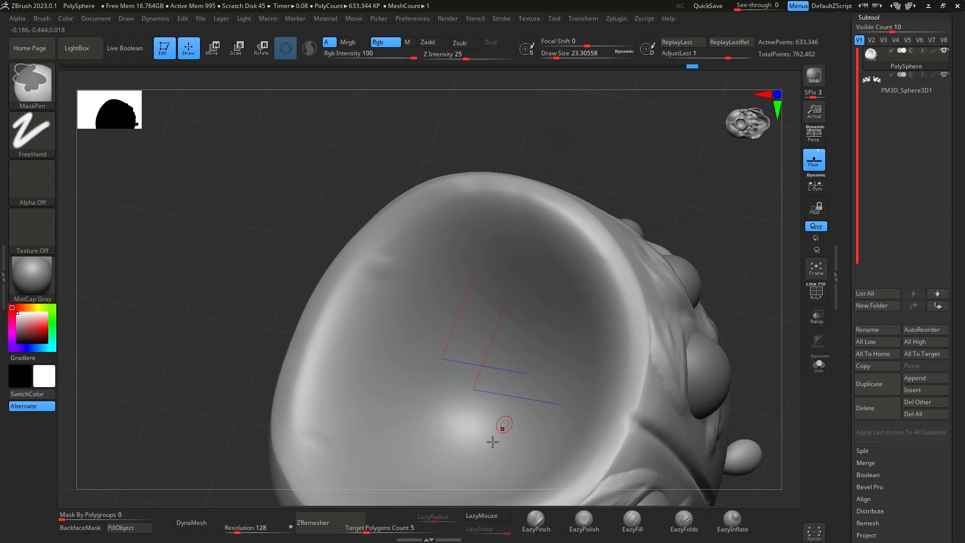
{"action": "key", "text": "l"}
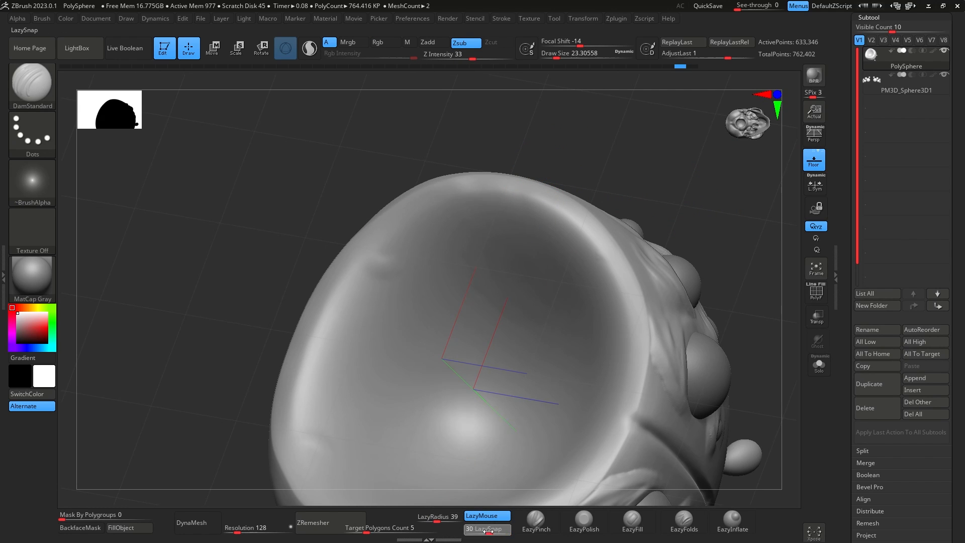
{"action": "left_click_drag", "start_coordinate": [487, 531], "coordinate": [429, 519]}
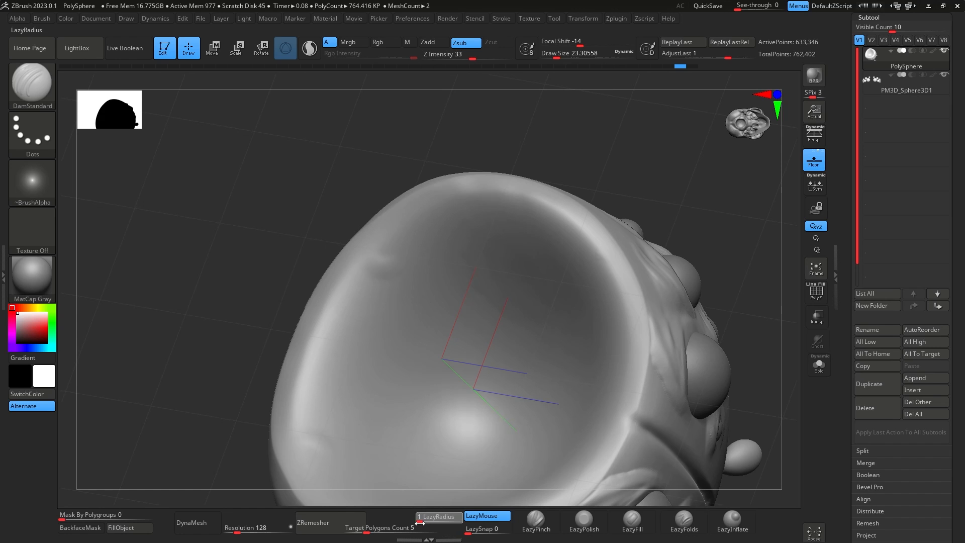
Carve short crosswise creases with DamStandard along the side and front rim of the bottom hollow, up to the central groove.
{"action": "left_click_drag", "start_coordinate": [536, 188], "coordinate": [545, 196]}
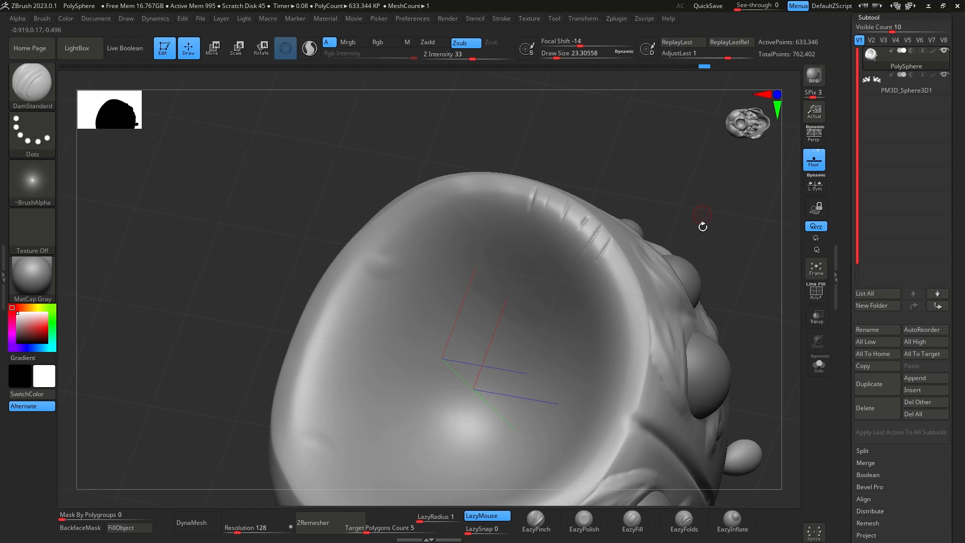
{"action": "left_click_drag", "start_coordinate": [702, 226], "coordinate": [632, 265]}
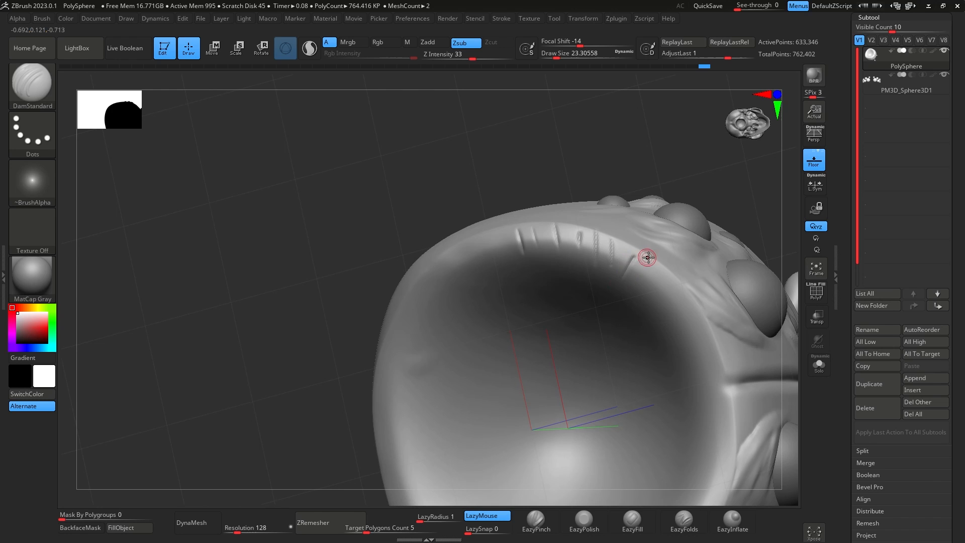
{"action": "left_click_drag", "start_coordinate": [681, 287], "coordinate": [669, 309]}
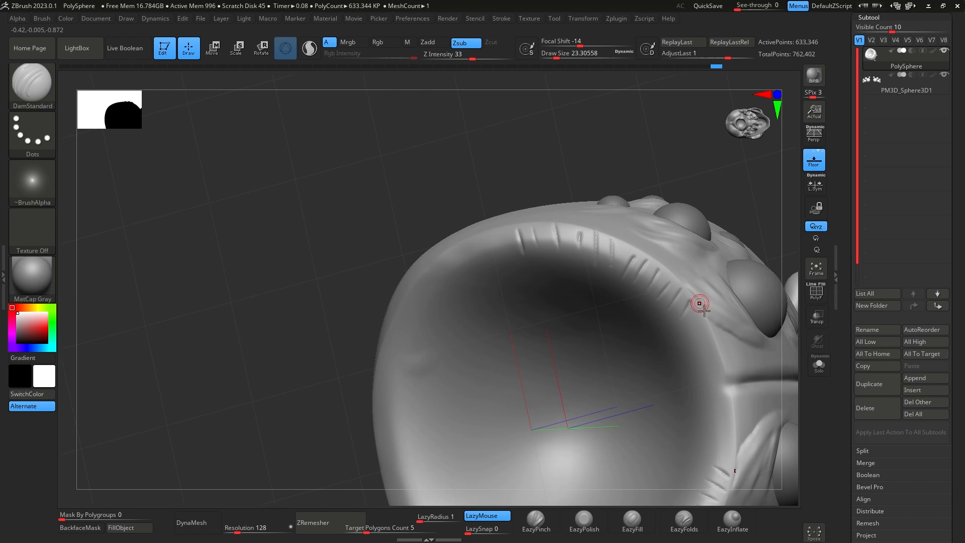
{"action": "left_click_drag", "start_coordinate": [760, 198], "coordinate": [609, 119]}
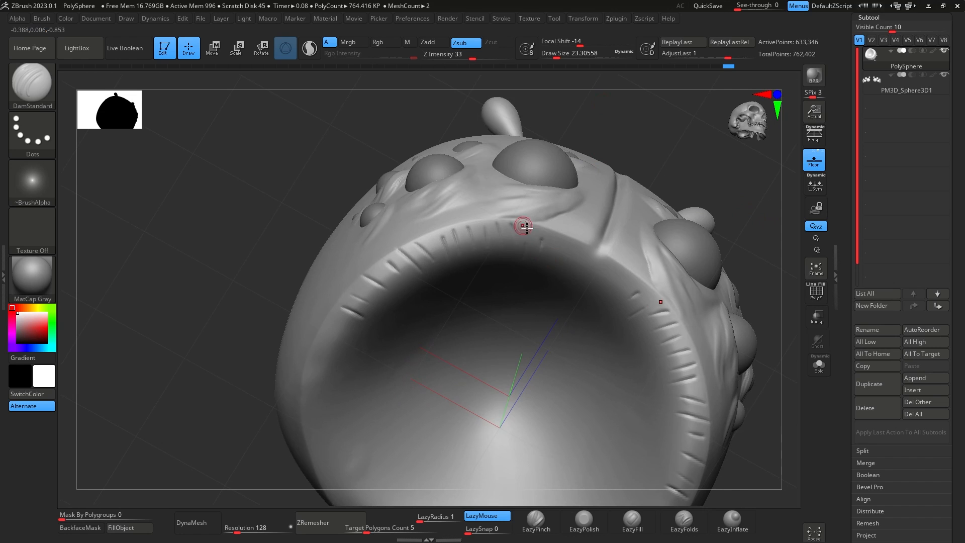
{"action": "left_click_drag", "start_coordinate": [587, 246], "coordinate": [581, 260]}
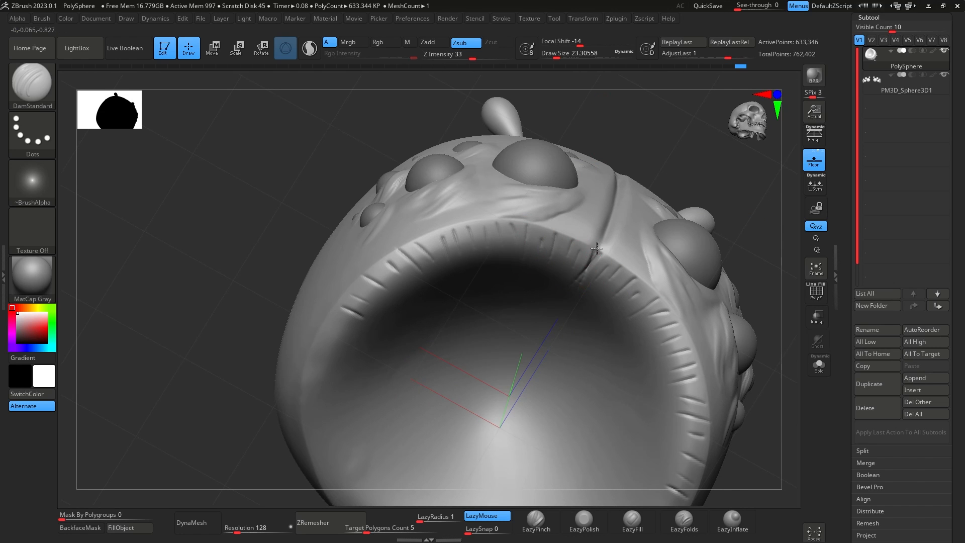
{"action": "left_click_drag", "start_coordinate": [756, 195], "coordinate": [600, 253]}
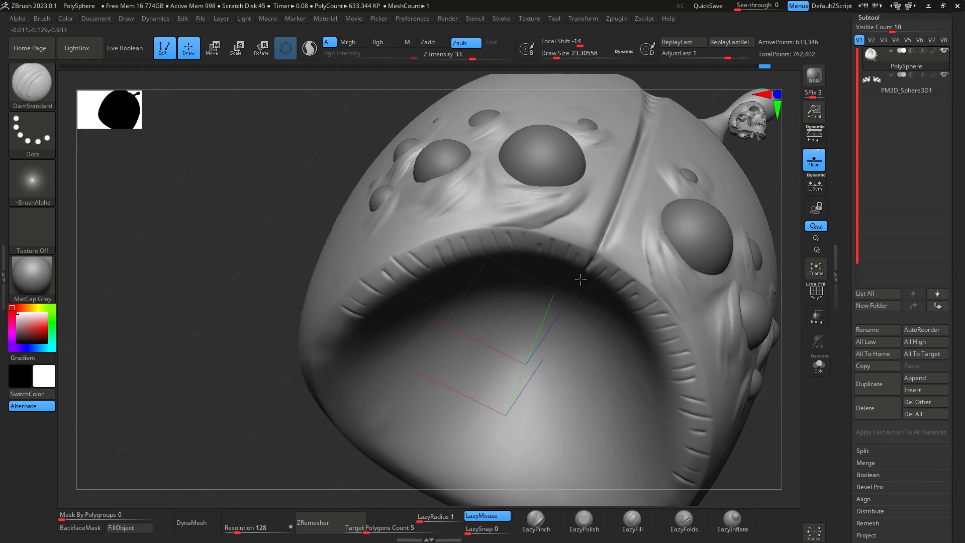
Continue the short DamStandard creases around the back of the hollow's rim and undo the stray lines cut across the body.
{"action": "left_click_drag", "start_coordinate": [784, 392], "coordinate": [716, 235], "text": "shift"}
{"action": "left_click_drag", "start_coordinate": [628, 248], "coordinate": [629, 211], "text": "alt"}
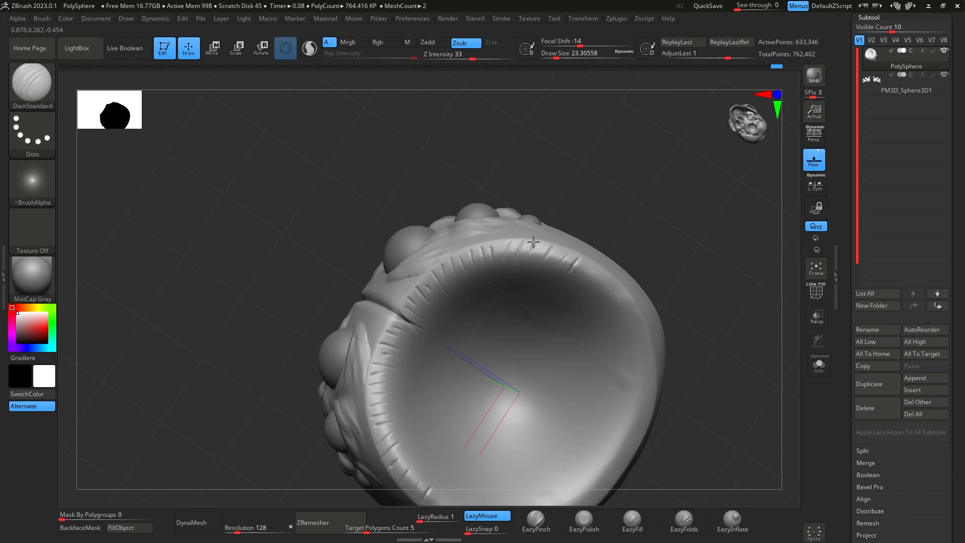
{"action": "left_click_drag", "start_coordinate": [595, 268], "coordinate": [582, 285]}
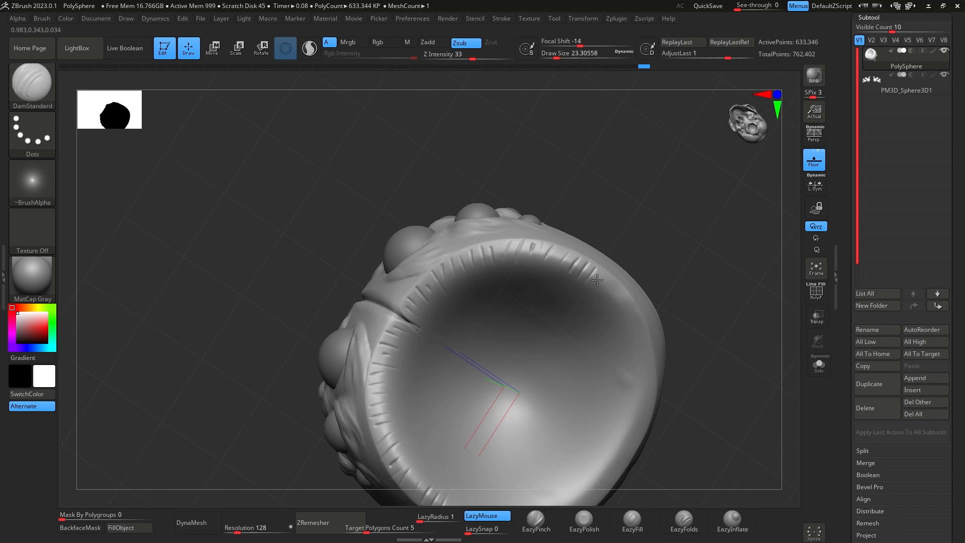
{"action": "left_click_drag", "start_coordinate": [671, 292], "coordinate": [705, 245]}
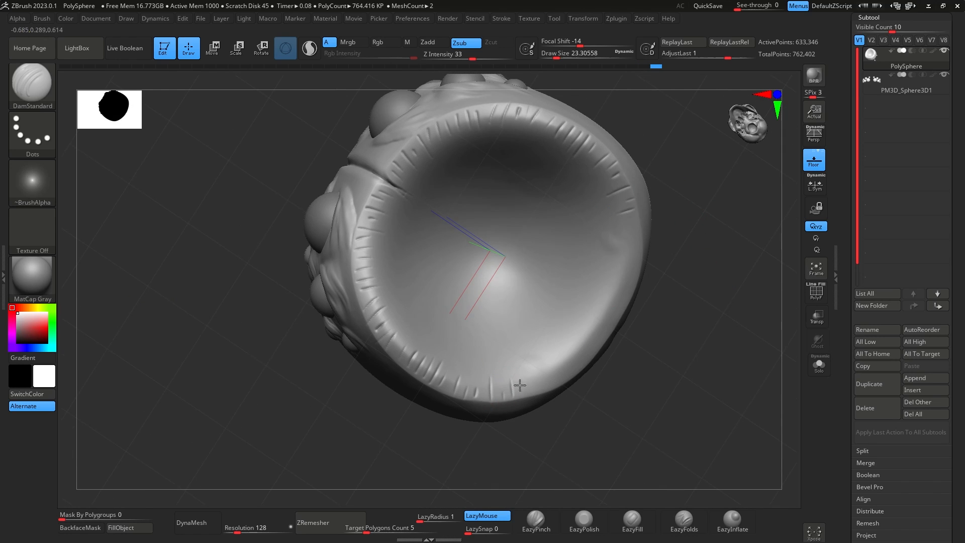
{"action": "left_click_drag", "start_coordinate": [519, 385], "coordinate": [566, 349]}
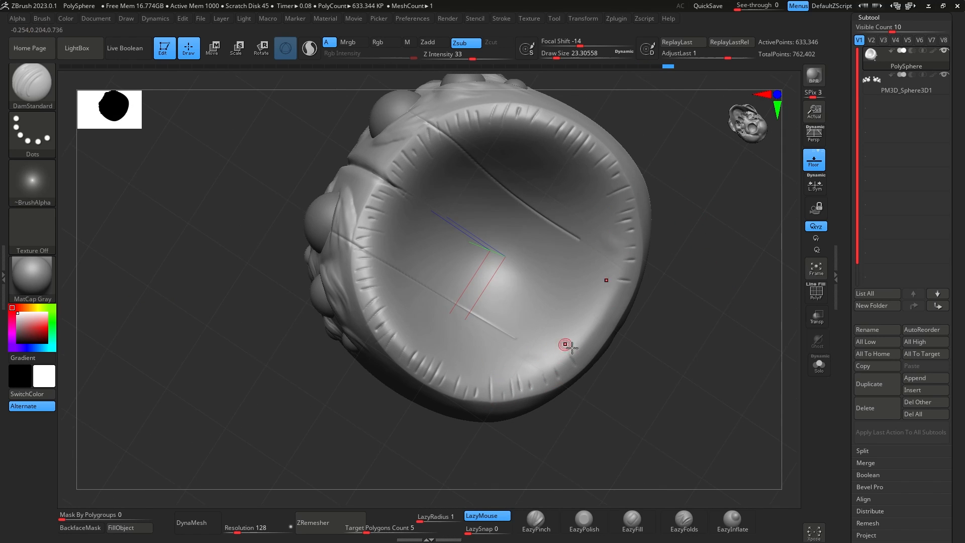
{"action": "key", "text": "ctrl+z"}
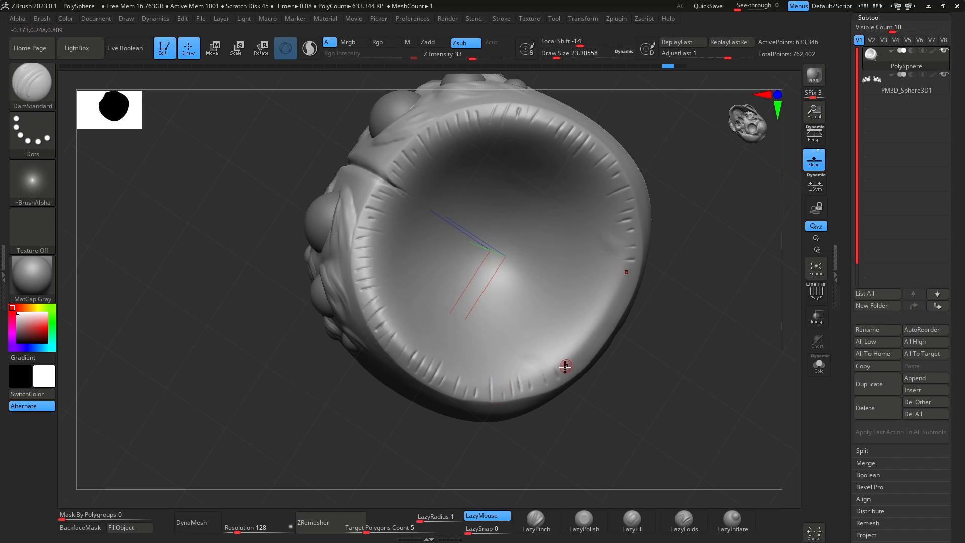
{"action": "left_click_drag", "start_coordinate": [585, 353], "coordinate": [597, 340]}
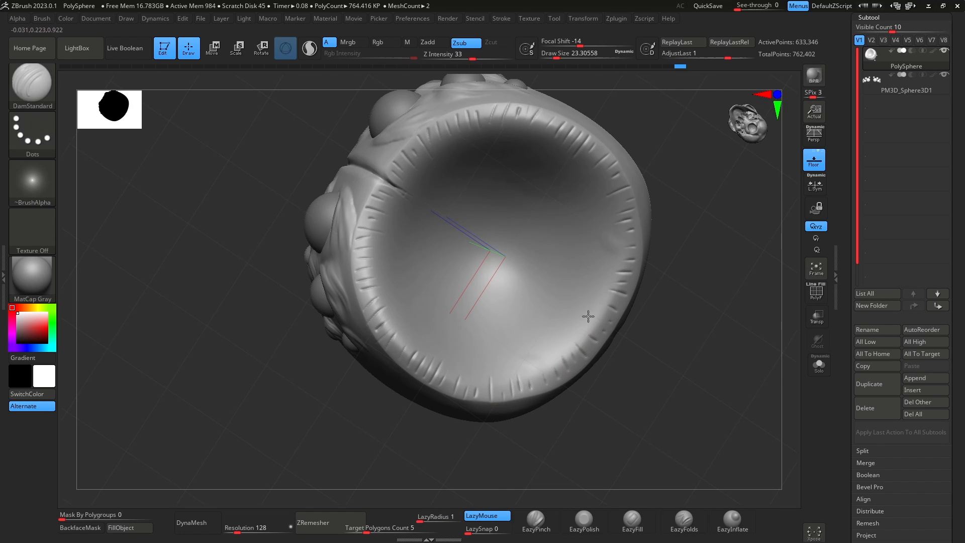
Append a Sphere3D as a new subtool beneath the creature's body.
{"action": "left_click_drag", "start_coordinate": [712, 204], "coordinate": [652, 244]}
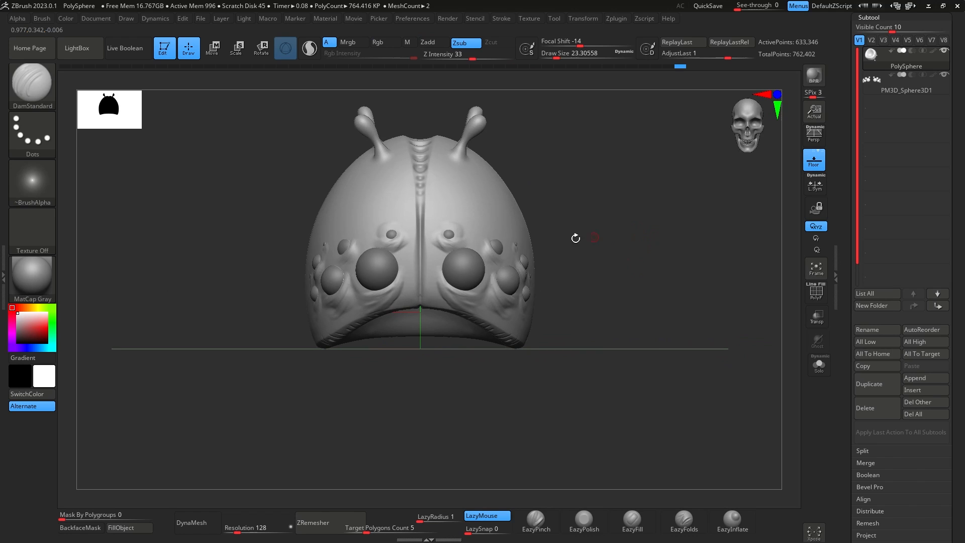
{"action": "left_click_drag", "start_coordinate": [692, 284], "coordinate": [719, 250], "text": "alt"}
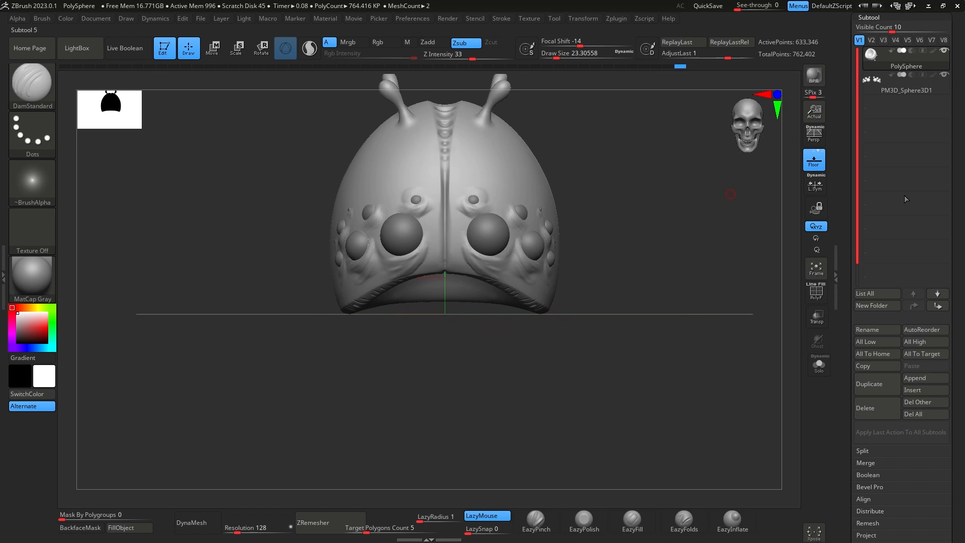
{"action": "left_click", "coordinate": [922, 378]}
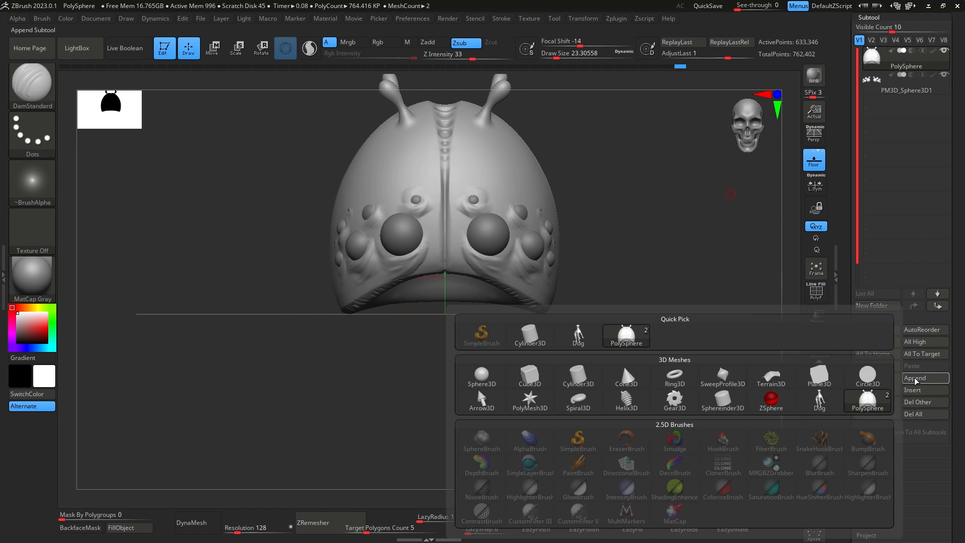
{"action": "left_click", "coordinate": [481, 376]}
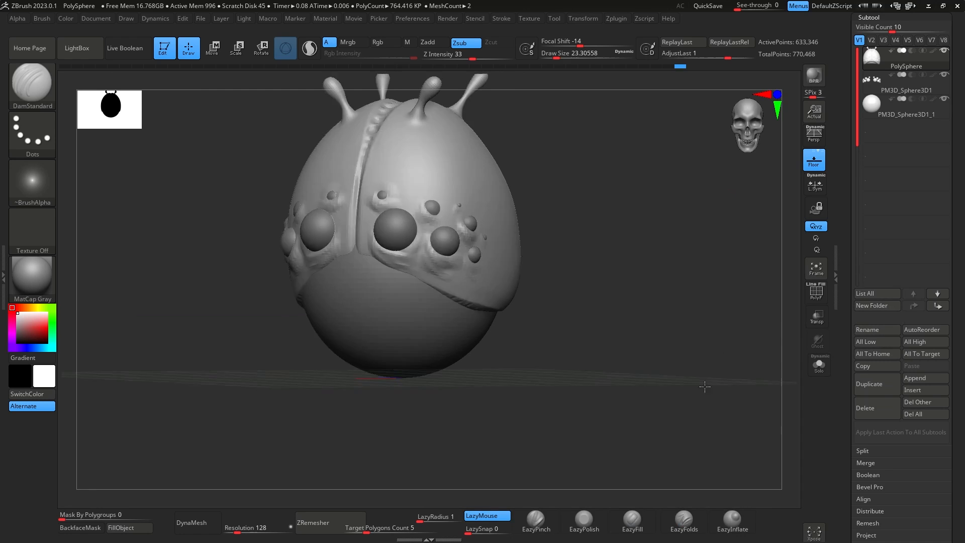
Scale the appended sphere into a narrow, vertically elongated shape below the body and tilt it slightly.
{"action": "mouse_move", "coordinate": [705, 385]}
{"action": "left_mouse_down"}
{"action": "mouse_move", "coordinate": [676, 302]}
{"action": "mouse_move", "coordinate": [737, 295]}
{"action": "mouse_move", "coordinate": [704, 339]}
{"action": "left_mouse_up"}
{"action": "key", "text": "r"}
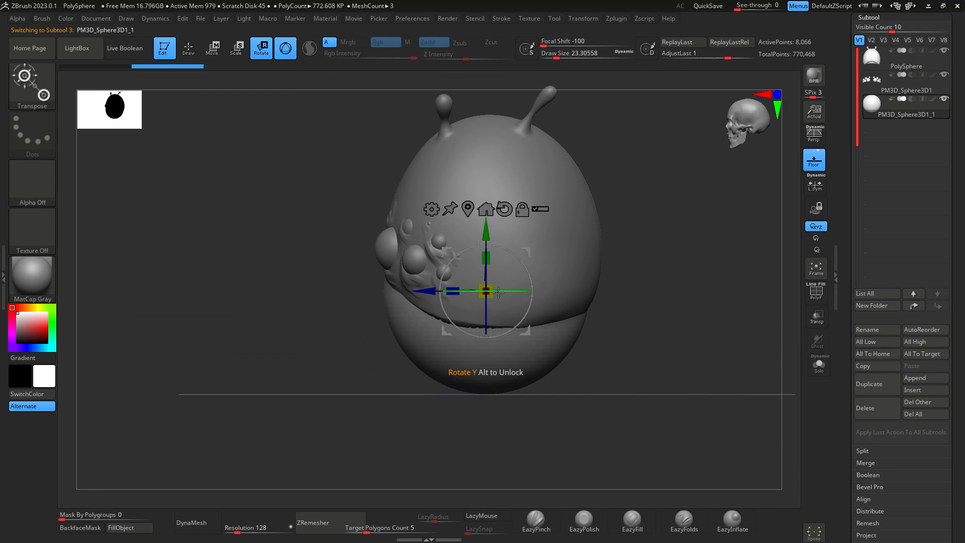
{"action": "left_click_drag", "start_coordinate": [489, 293], "coordinate": [490, 257]}
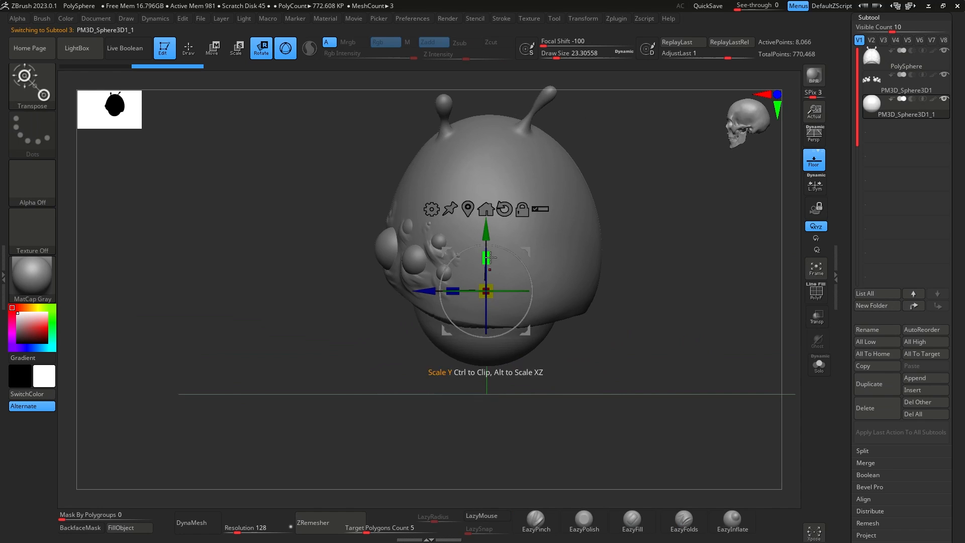
{"action": "mouse_move", "coordinate": [487, 291]}
{"action": "left_mouse_down"}
{"action": "mouse_move", "coordinate": [496, 340]}
{"action": "mouse_move", "coordinate": [492, 274]}
{"action": "mouse_move", "coordinate": [492, 292]}
{"action": "left_mouse_up"}
{"action": "left_click_drag", "start_coordinate": [593, 331], "coordinate": [634, 314]}
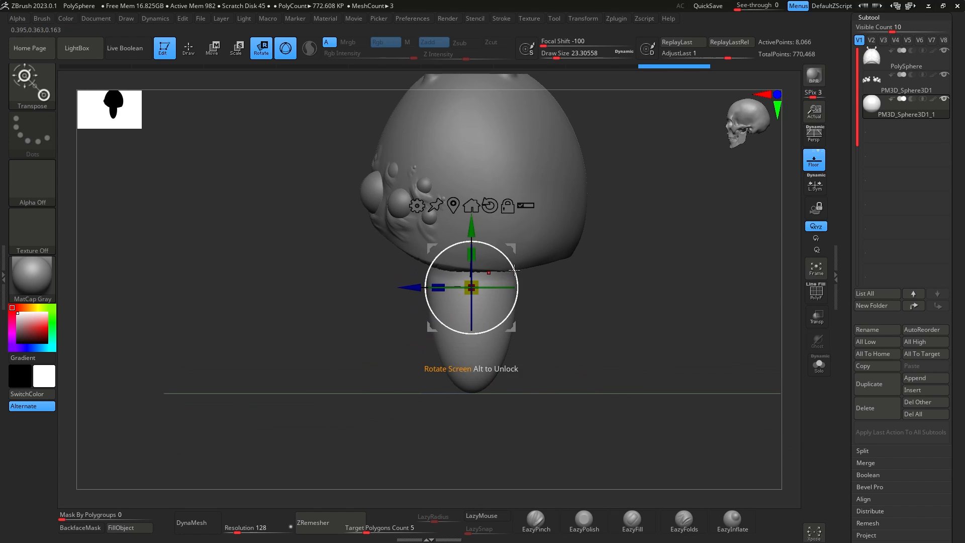
{"action": "left_click_drag", "start_coordinate": [514, 269], "coordinate": [507, 256]}
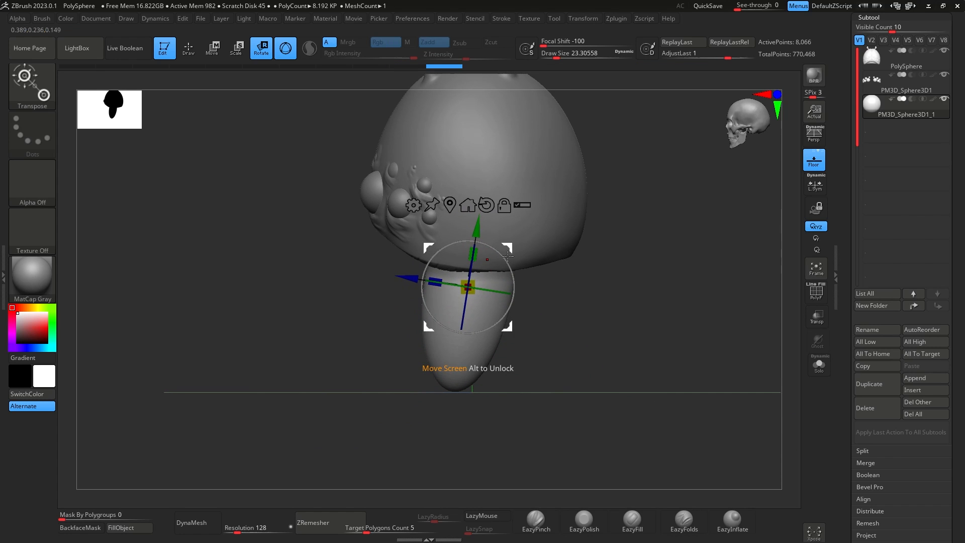
{"action": "key", "text": "ctrl"}
{"action": "mouse_move", "coordinate": [367, 351]}
{"action": "left_mouse_down", "text": "ctrl"}
{"action": "mouse_move", "coordinate": [535, 421]}
{"action": "mouse_move", "coordinate": [537, 411]}
{"action": "left_mouse_up", "text": "ctrl"}
{"action": "key", "text": "ctrl+z"}
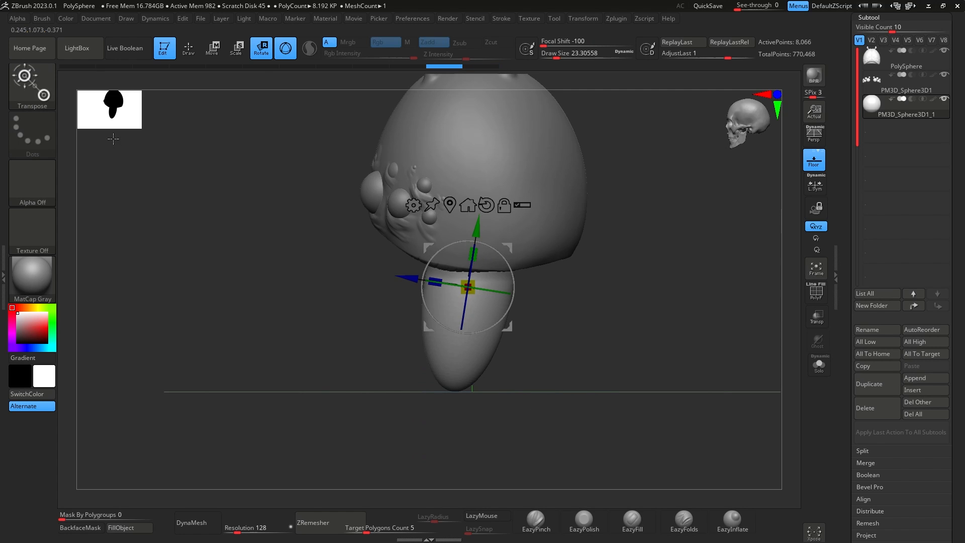
Mask the upper part of the elongated sphere with MaskLasso, leaving its lower end unmasked, and switch back to the DamStandard brush.
{"action": "key", "text": "q"}
{"action": "left_click", "coordinate": [42, 83], "text": "ctrl"}
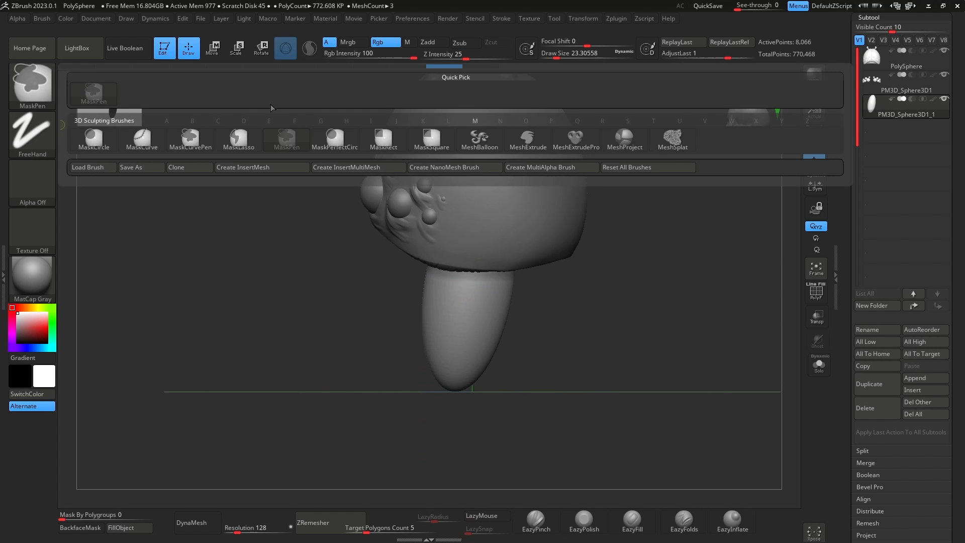
{"action": "left_click", "coordinate": [237, 138]}
{"action": "mouse_move", "coordinate": [386, 302]}
{"action": "left_mouse_down", "text": "ctrl"}
{"action": "mouse_move", "coordinate": [544, 329]}
{"action": "mouse_move", "coordinate": [418, 466]}
{"action": "mouse_move", "coordinate": [372, 312]}
{"action": "left_mouse_up", "text": "ctrl"}
{"action": "left_click", "coordinate": [588, 331], "text": "ctrl"}
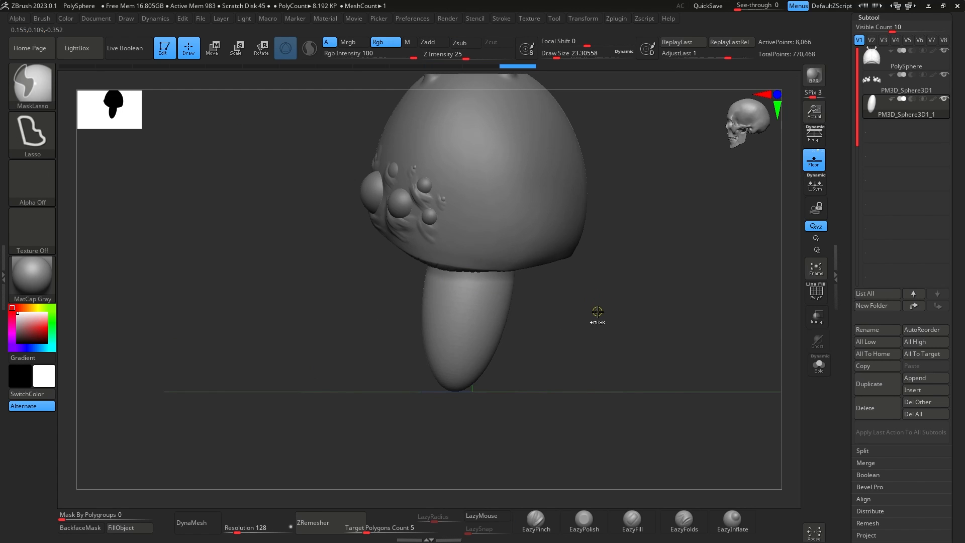
{"action": "key", "text": "ctrl+z"}
{"action": "left_click", "coordinate": [607, 317], "text": "ctrl"}
{"action": "key", "text": "b"}
{"action": "key", "text": "d"}
{"action": "key", "text": "s"}
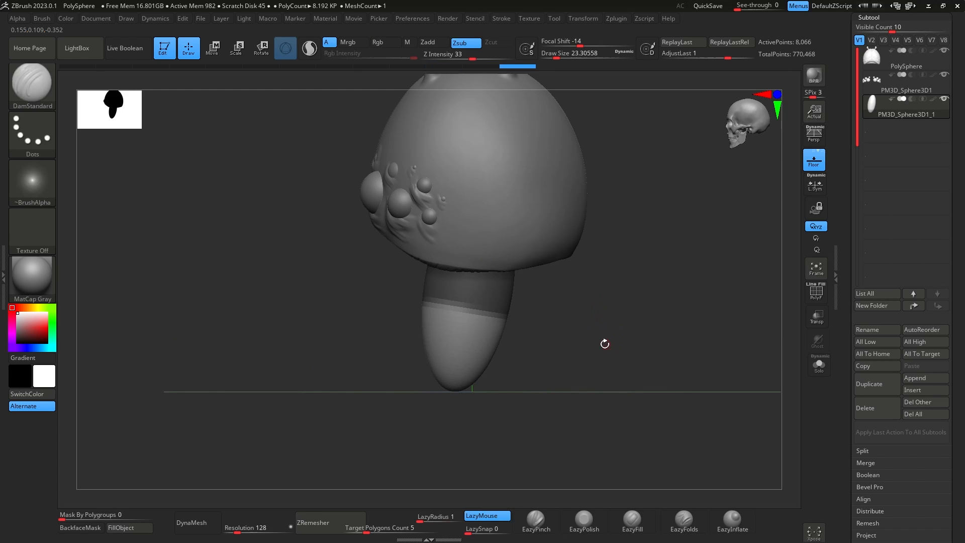
Stretch the unmasked lower end of the elongated sphere longer and bend it backward, then lower the upper part onto the bend.
{"action": "left_click_drag", "start_coordinate": [600, 352], "coordinate": [581, 324], "text": "alt"}
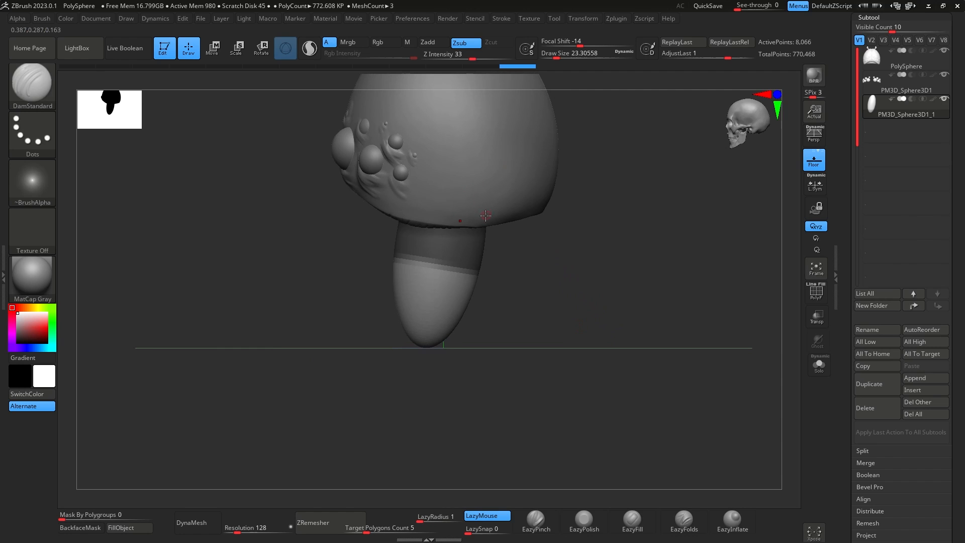
{"action": "key", "text": "e"}
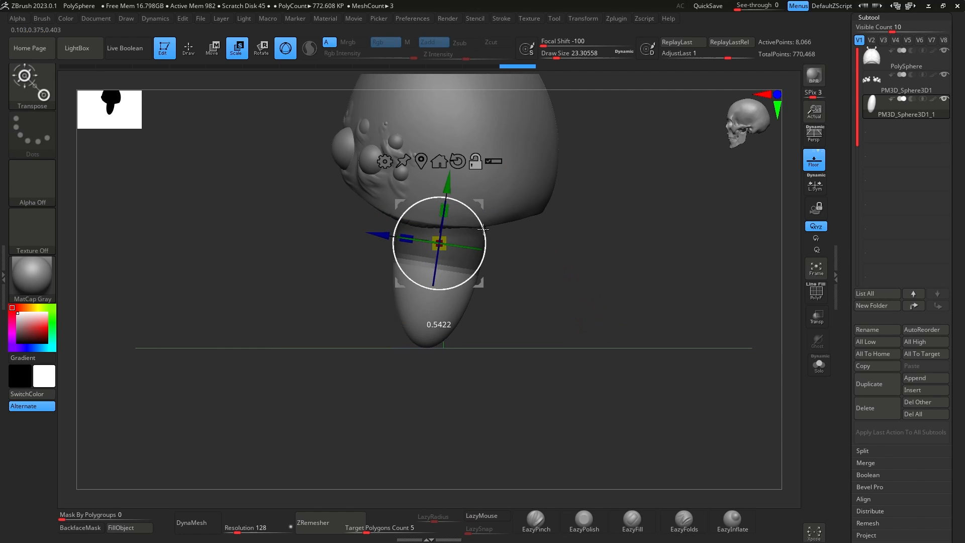
{"action": "left_click_drag", "start_coordinate": [481, 205], "coordinate": [478, 254], "text": "alt"}
{"action": "left_click_drag", "start_coordinate": [534, 262], "coordinate": [655, 295]}
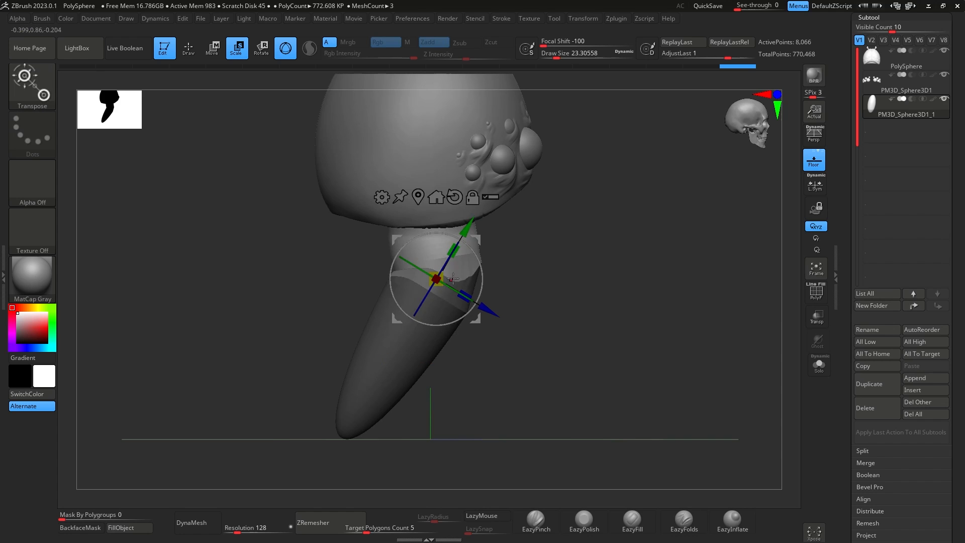
{"action": "left_click_drag", "start_coordinate": [477, 240], "coordinate": [477, 257]}
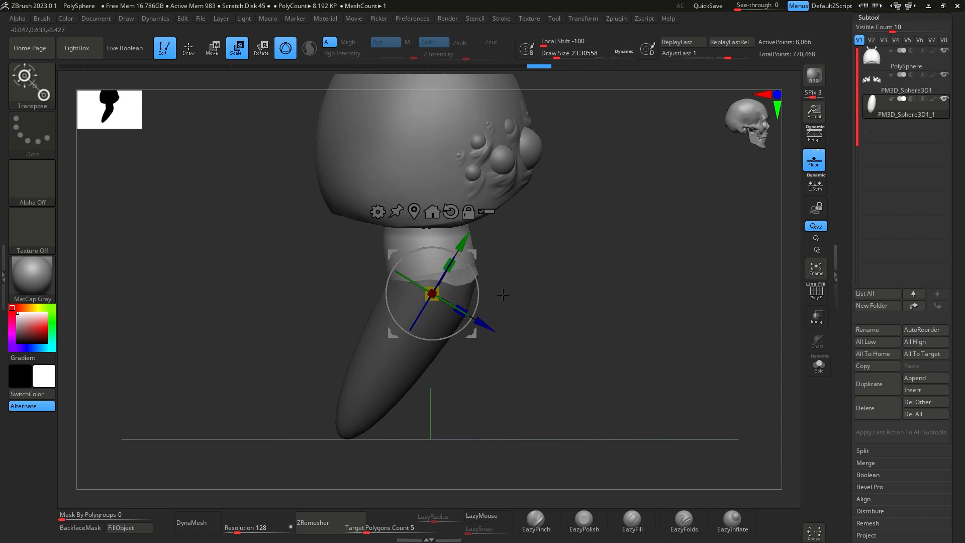
Reshape the upper part's edge at the bend with the Move brush at a draw size of about 331, pulling its front down.
{"action": "key", "text": "b"}
{"action": "key", "text": "m"}
{"action": "key", "text": "v"}
{"action": "key", "text": "space"}
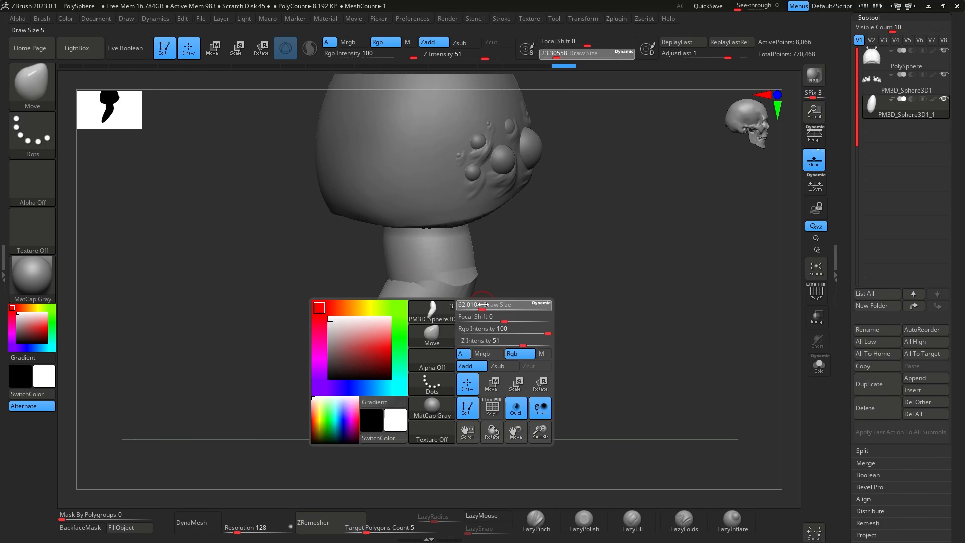
{"action": "key", "text": "space"}
{"action": "left_click_drag", "start_coordinate": [472, 278], "coordinate": [479, 278]}
{"action": "mouse_move", "coordinate": [466, 285]}
{"action": "left_mouse_down"}
{"action": "mouse_move", "coordinate": [463, 296]}
{"action": "mouse_move", "coordinate": [610, 291]}
{"action": "mouse_move", "coordinate": [558, 289]}
{"action": "mouse_move", "coordinate": [525, 256]}
{"action": "mouse_move", "coordinate": [568, 312]}
{"action": "left_mouse_up"}
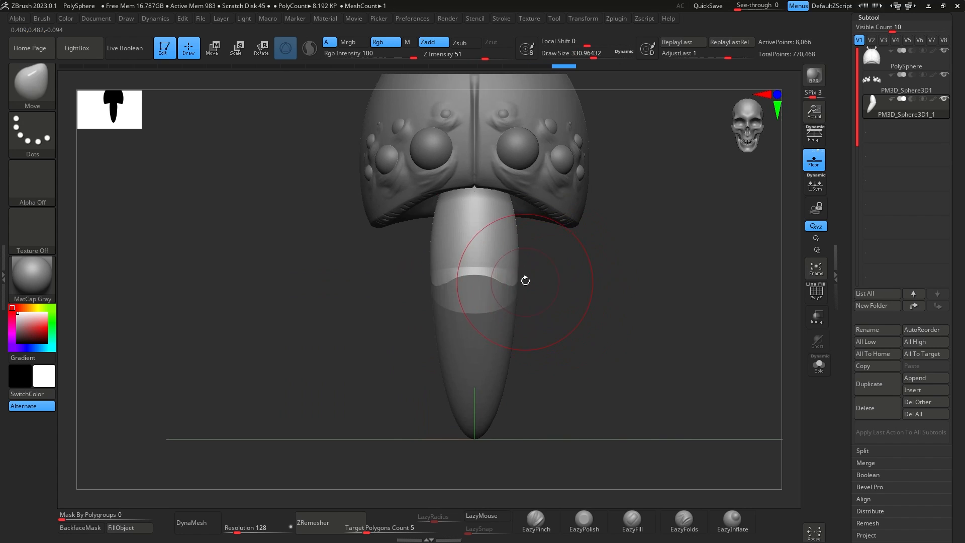
{"action": "left_click_drag", "start_coordinate": [517, 282], "coordinate": [514, 323]}
{"action": "left_click_drag", "start_coordinate": [483, 299], "coordinate": [481, 314]}
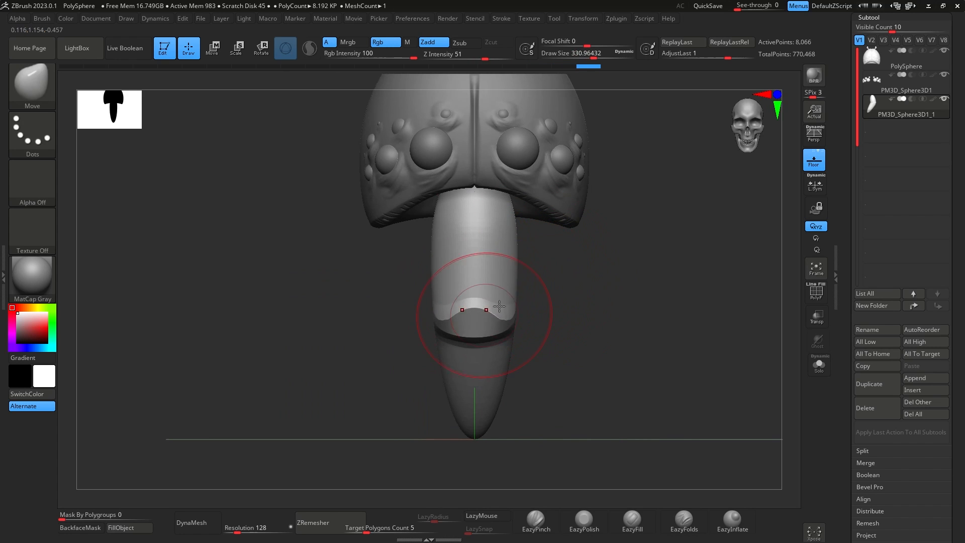
Clear the mask, smooth the bend, and push the back of the lower section and its tip outward with the Move brush.
{"action": "right_click_drag", "start_coordinate": [628, 311], "coordinate": [534, 303]}
{"action": "mouse_move", "coordinate": [534, 304]}
{"action": "left_mouse_down"}
{"action": "mouse_move", "coordinate": [551, 325]}
{"action": "mouse_move", "coordinate": [538, 358]}
{"action": "mouse_move", "coordinate": [498, 319]}
{"action": "mouse_move", "coordinate": [568, 301]}
{"action": "left_mouse_up"}
{"action": "mouse_move", "coordinate": [639, 299]}
{"action": "right_mouse_down"}
{"action": "mouse_move", "coordinate": [683, 300]}
{"action": "mouse_move", "coordinate": [692, 312]}
{"action": "mouse_move", "coordinate": [582, 249]}
{"action": "mouse_move", "coordinate": [607, 269]}
{"action": "right_mouse_up"}
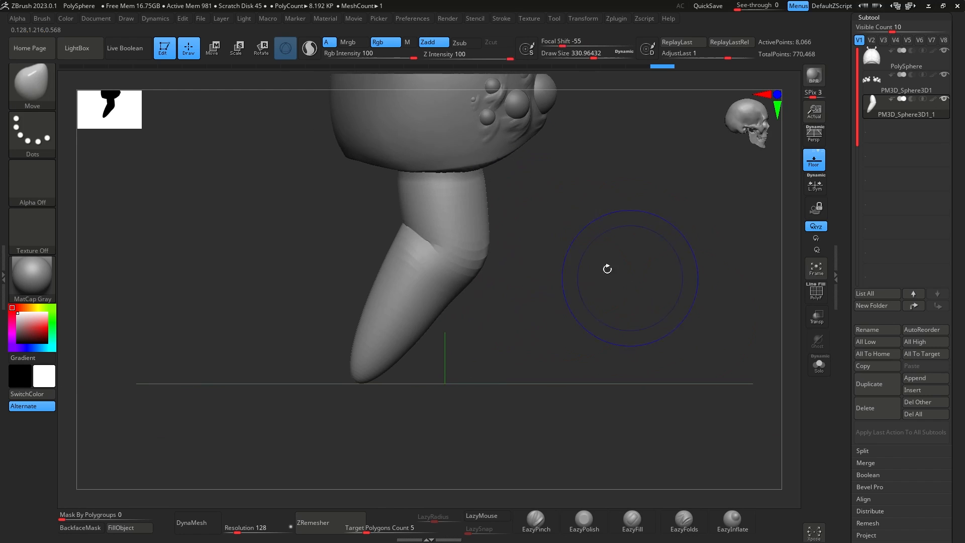
{"action": "left_click_drag", "start_coordinate": [355, 372], "coordinate": [350, 373]}
{"action": "left_click_drag", "start_coordinate": [389, 285], "coordinate": [376, 284]}
{"action": "left_click_drag", "start_coordinate": [353, 350], "coordinate": [345, 346]}
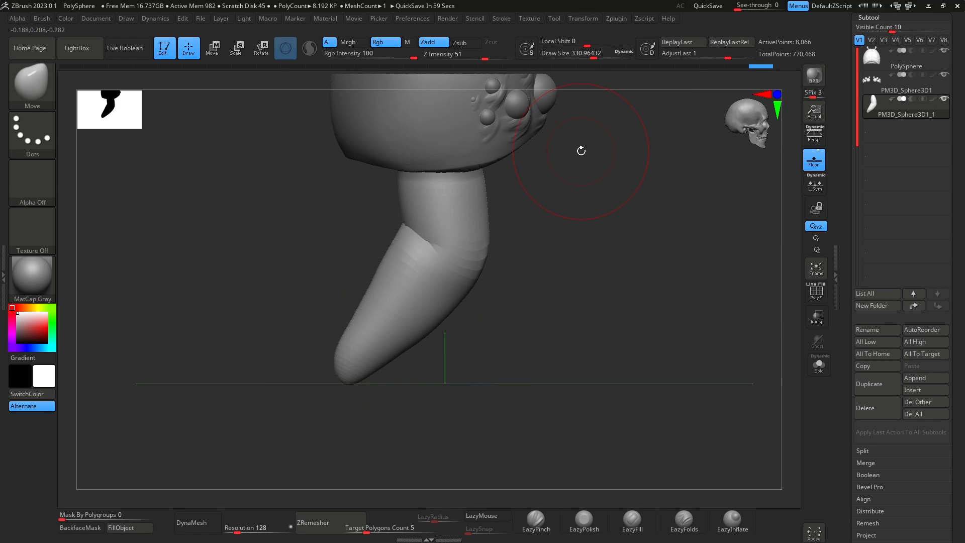
Refine the inner and front sides of the bend with the Move brush for a softer transition between the two sections.
{"action": "right_click_drag", "start_coordinate": [679, 294], "coordinate": [685, 299]}
{"action": "left_click_drag", "start_coordinate": [398, 229], "coordinate": [407, 214]}
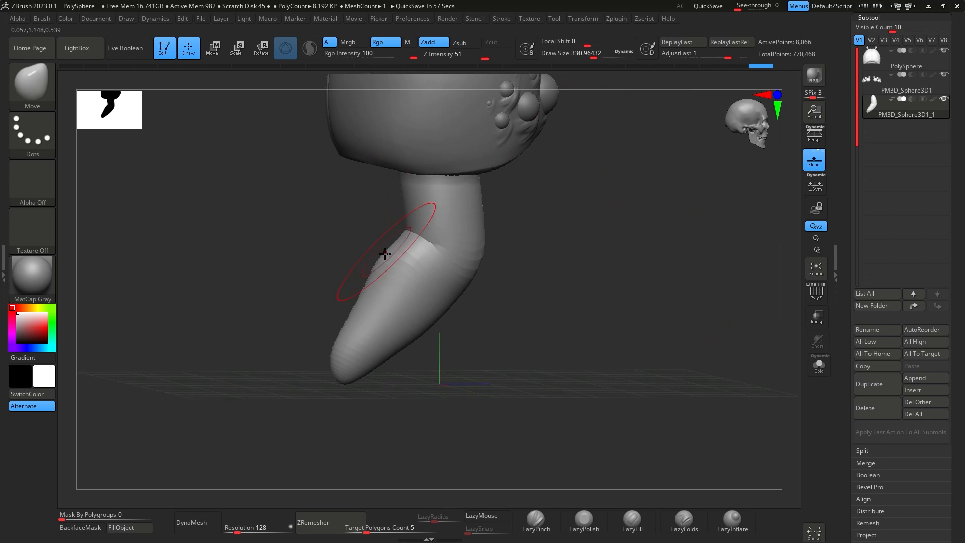
{"action": "mouse_move", "coordinate": [385, 253]}
{"action": "left_mouse_down"}
{"action": "mouse_move", "coordinate": [397, 259]}
{"action": "mouse_move", "coordinate": [393, 276]}
{"action": "mouse_move", "coordinate": [408, 219]}
{"action": "left_mouse_up"}
{"action": "mouse_move", "coordinate": [696, 275]}
{"action": "right_mouse_down"}
{"action": "mouse_move", "coordinate": [562, 264]}
{"action": "mouse_move", "coordinate": [567, 307]}
{"action": "right_mouse_up"}
{"action": "left_click_drag", "start_coordinate": [439, 296], "coordinate": [435, 285]}
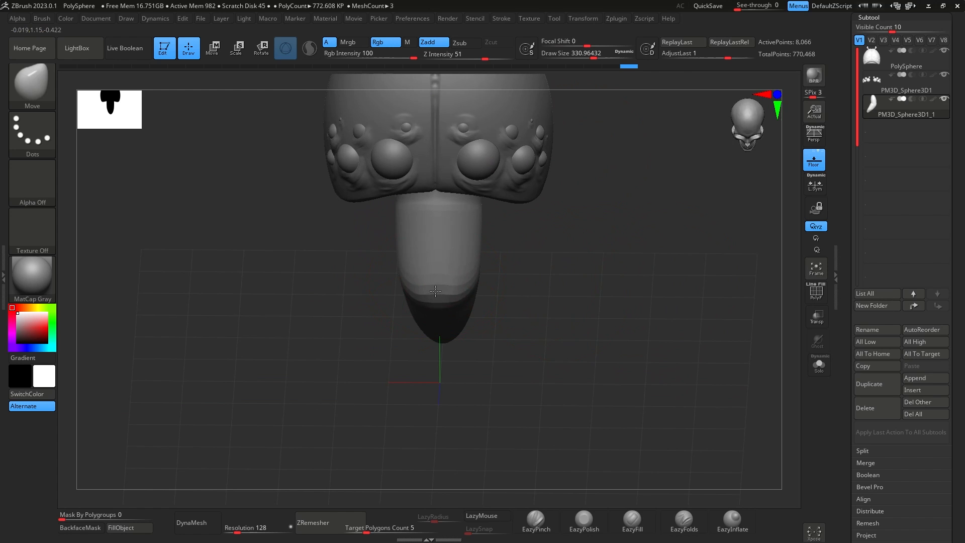
{"action": "right_click_drag", "start_coordinate": [436, 226], "coordinate": [527, 230]}
{"action": "mouse_move", "coordinate": [626, 252]}
{"action": "right_mouse_down"}
{"action": "mouse_move", "coordinate": [661, 252]}
{"action": "mouse_move", "coordinate": [659, 176]}
{"action": "mouse_move", "coordinate": [644, 200]}
{"action": "mouse_move", "coordinate": [652, 278]}
{"action": "right_mouse_up"}
Inflate the upper section inside the body's hollow with EazyInflate at a draw size of about 372.
{"action": "left_click", "coordinate": [732, 521]}
{"action": "key", "text": "space"}
{"action": "left_click", "coordinate": [446, 166]}
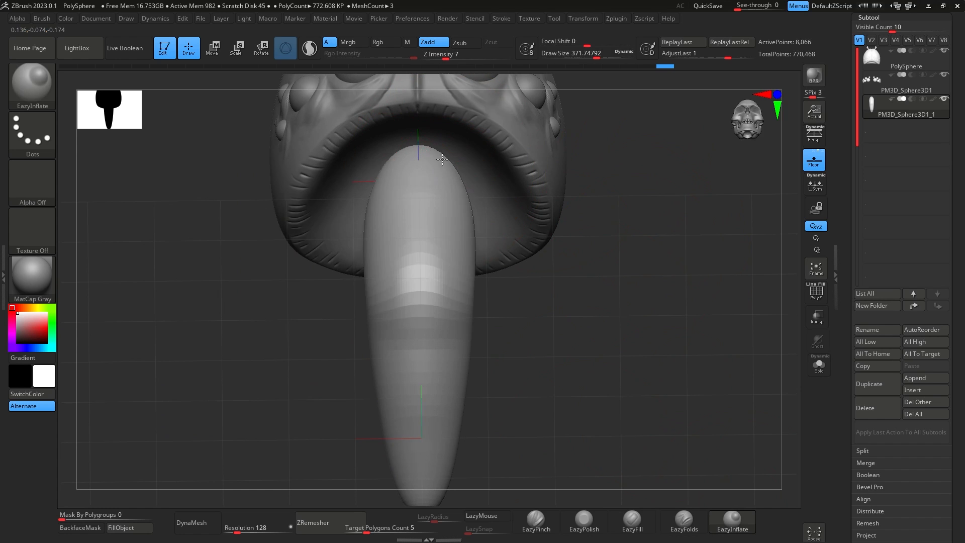
{"action": "left_click_drag", "start_coordinate": [441, 156], "coordinate": [449, 161]}
{"action": "mouse_move", "coordinate": [642, 260]}
{"action": "right_mouse_down"}
{"action": "mouse_move", "coordinate": [644, 181]}
{"action": "mouse_move", "coordinate": [567, 206]}
{"action": "right_mouse_up"}
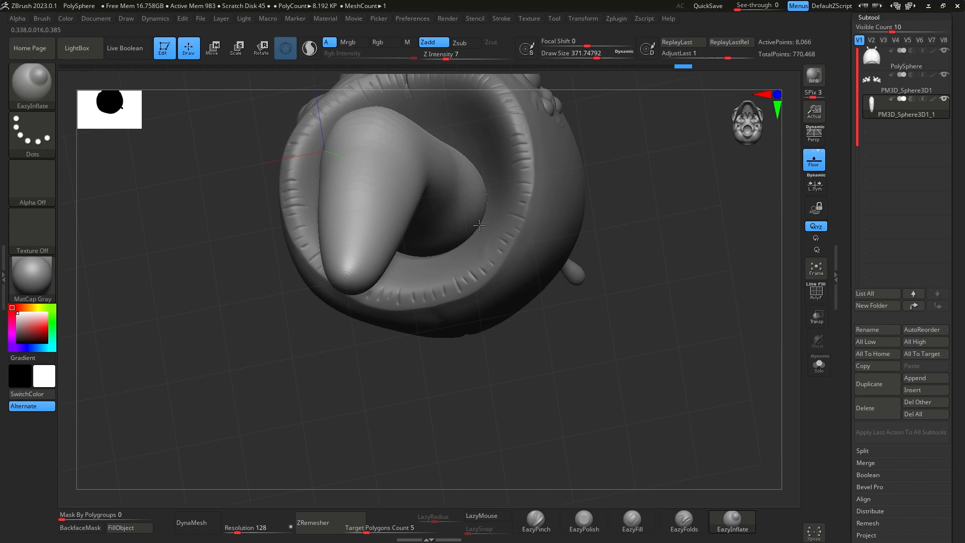
{"action": "mouse_move", "coordinate": [478, 225]}
{"action": "left_mouse_down"}
{"action": "mouse_move", "coordinate": [439, 245]}
{"action": "mouse_move", "coordinate": [491, 199]}
{"action": "left_mouse_up"}
Thicken the sides and front of the lower body below the rim with further EazyInflate strokes.
{"action": "mouse_move", "coordinate": [490, 149]}
{"action": "right_mouse_down"}
{"action": "mouse_move", "coordinate": [685, 142]}
{"action": "mouse_move", "coordinate": [648, 211]}
{"action": "right_mouse_up"}
{"action": "mouse_move", "coordinate": [424, 132]}
{"action": "left_mouse_down"}
{"action": "mouse_move", "coordinate": [460, 168]}
{"action": "mouse_move", "coordinate": [462, 240]}
{"action": "mouse_move", "coordinate": [430, 178]}
{"action": "left_mouse_up"}
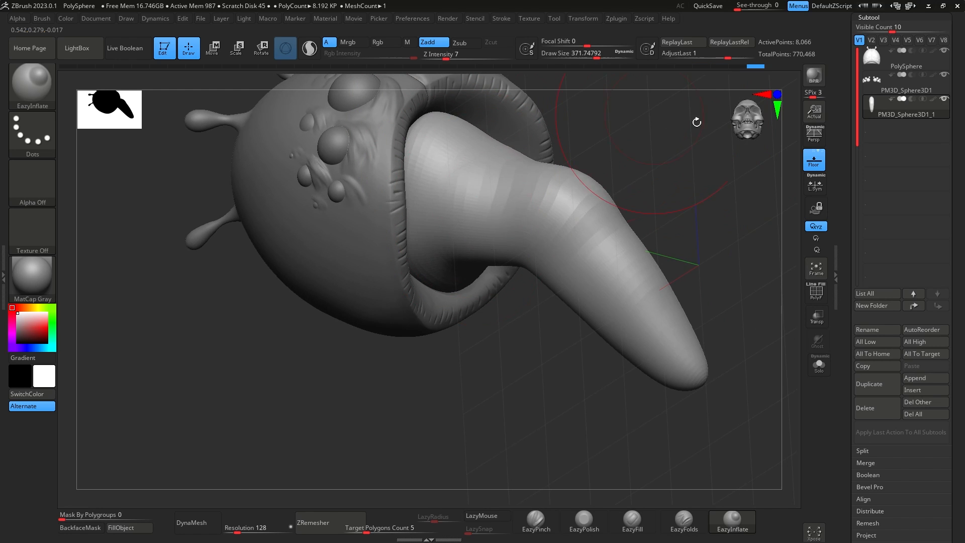
{"action": "right_click_drag", "start_coordinate": [696, 122], "coordinate": [562, 229]}
{"action": "left_click_drag", "start_coordinate": [446, 169], "coordinate": [447, 196]}
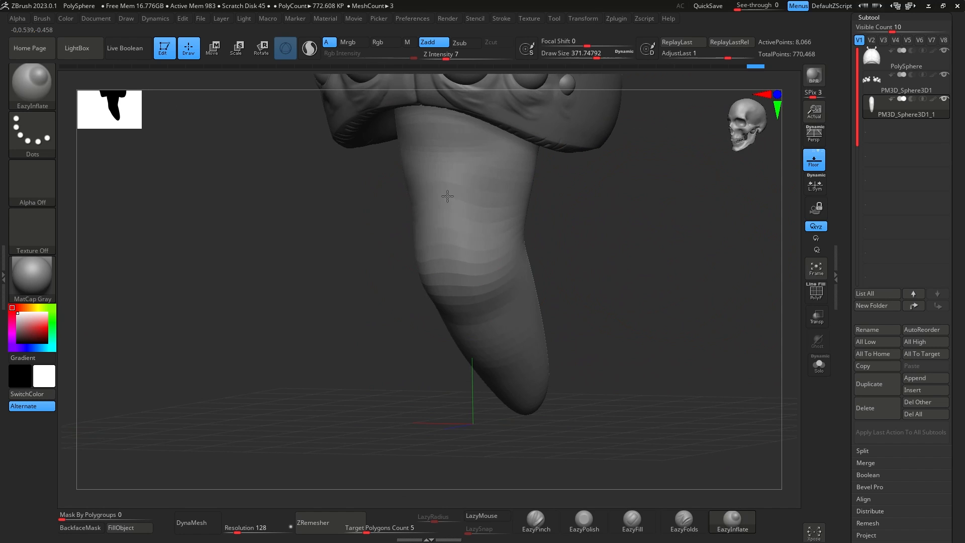
{"action": "right_click_drag", "start_coordinate": [492, 250], "coordinate": [622, 254]}
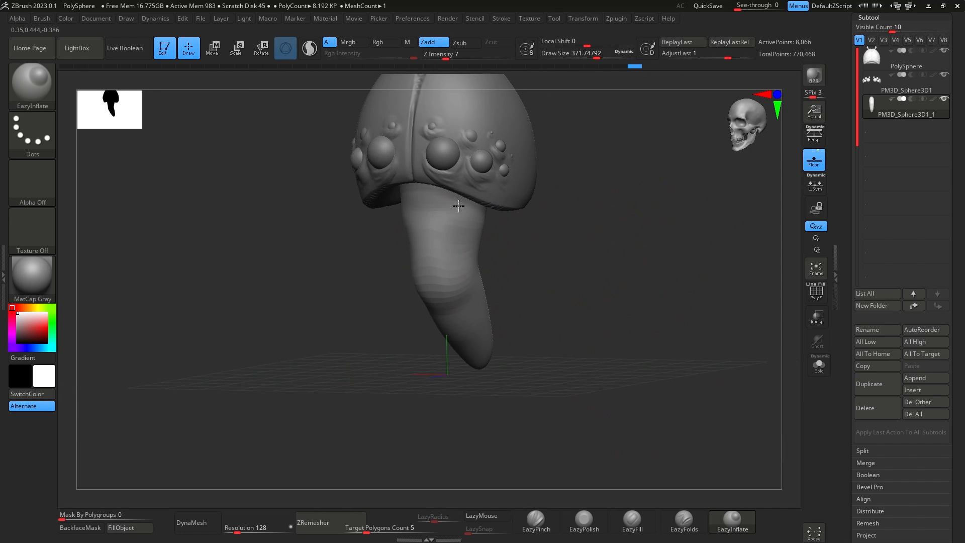
{"action": "right_click_drag", "start_coordinate": [475, 217], "coordinate": [617, 345]}
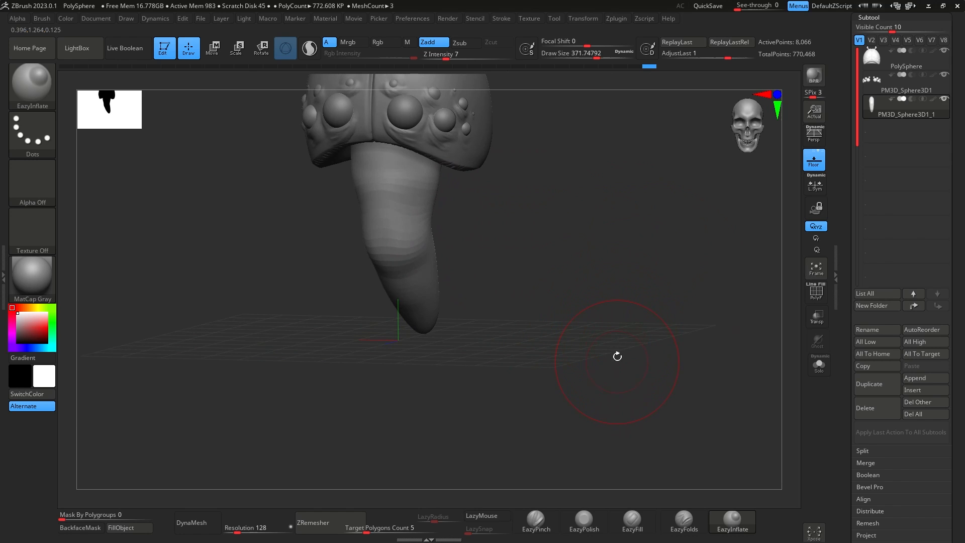
Remesh the bent lower body with ZRemesher and smooth its surface.
{"action": "left_click", "coordinate": [322, 522]}
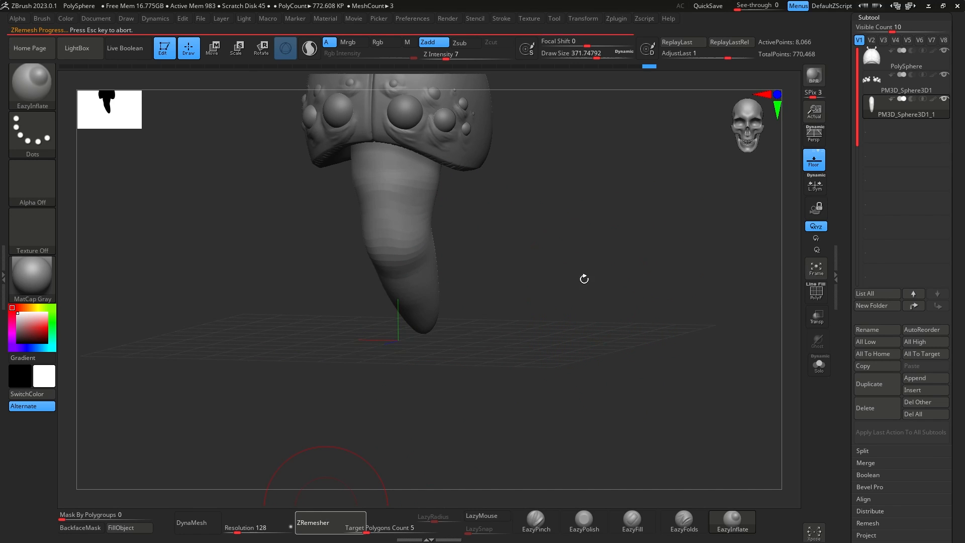
{"action": "mouse_move", "coordinate": [577, 287]}
{"action": "right_mouse_down"}
{"action": "mouse_move", "coordinate": [629, 217]}
{"action": "mouse_move", "coordinate": [451, 234]}
{"action": "right_mouse_up"}
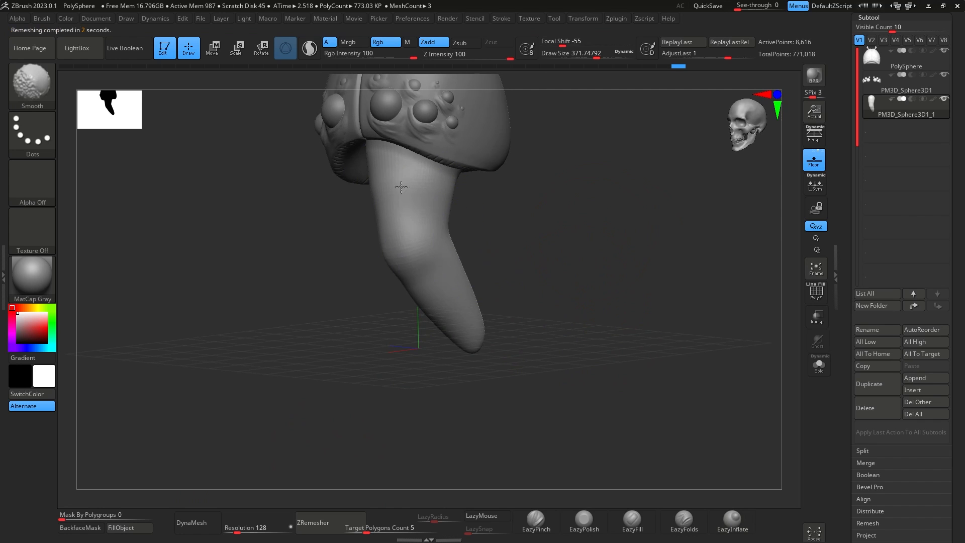
{"action": "mouse_move", "coordinate": [429, 202]}
{"action": "right_mouse_down", "text": "shift"}
{"action": "mouse_move", "coordinate": [496, 198]}
{"action": "mouse_move", "coordinate": [598, 276]}
{"action": "right_mouse_up", "text": "shift"}
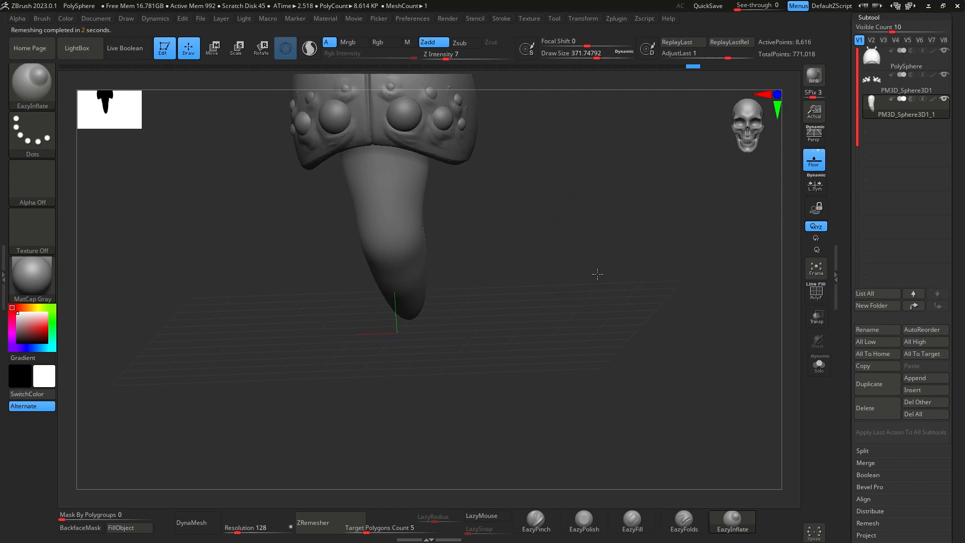
Subdivide the lower body twice and reduce the brush draw size to about 80.
{"action": "mouse_move", "coordinate": [657, 219]}
{"action": "right_mouse_down"}
{"action": "mouse_move", "coordinate": [674, 276]}
{"action": "mouse_move", "coordinate": [646, 231]}
{"action": "mouse_move", "coordinate": [689, 213]}
{"action": "mouse_move", "coordinate": [663, 212]}
{"action": "mouse_move", "coordinate": [670, 273]}
{"action": "mouse_move", "coordinate": [664, 250]}
{"action": "mouse_move", "coordinate": [661, 268]}
{"action": "right_mouse_up"}
{"action": "key", "text": "ctrl+d"}
{"action": "key", "text": "ctrl+d"}
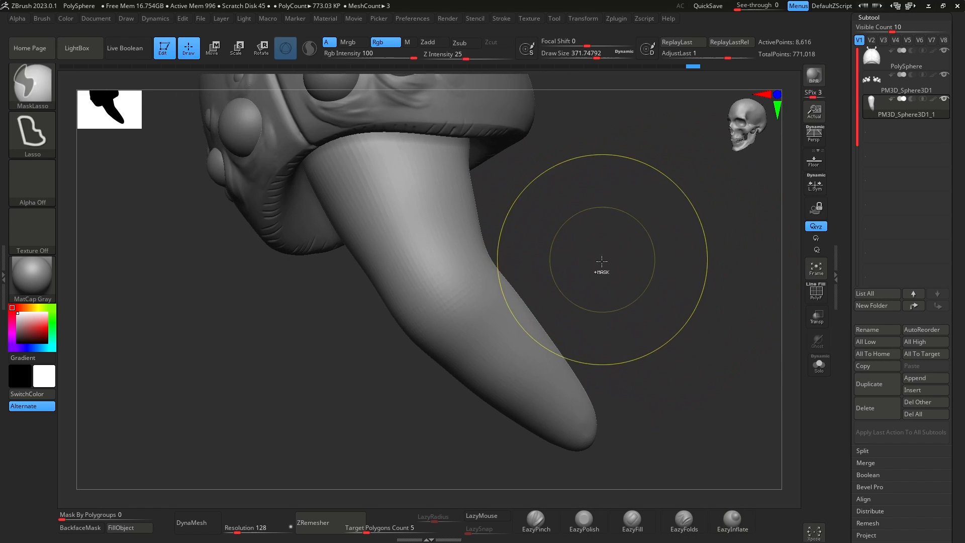
{"action": "key", "text": "space"}
{"action": "left_click_drag", "start_coordinate": [542, 251], "coordinate": [514, 250]}
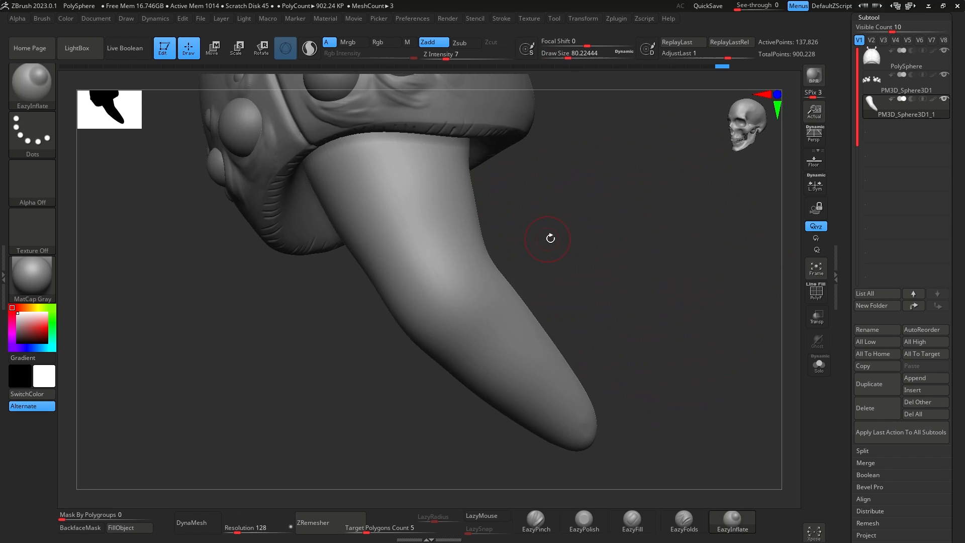
Carve three curved parallel creases across the side of the bend with DamStandard at a draw size of about 56, redoing the third.
{"action": "right_click_drag", "start_coordinate": [549, 238], "coordinate": [552, 223]}
{"action": "key", "text": "b"}
{"action": "key", "text": "d"}
{"action": "key", "text": "s"}
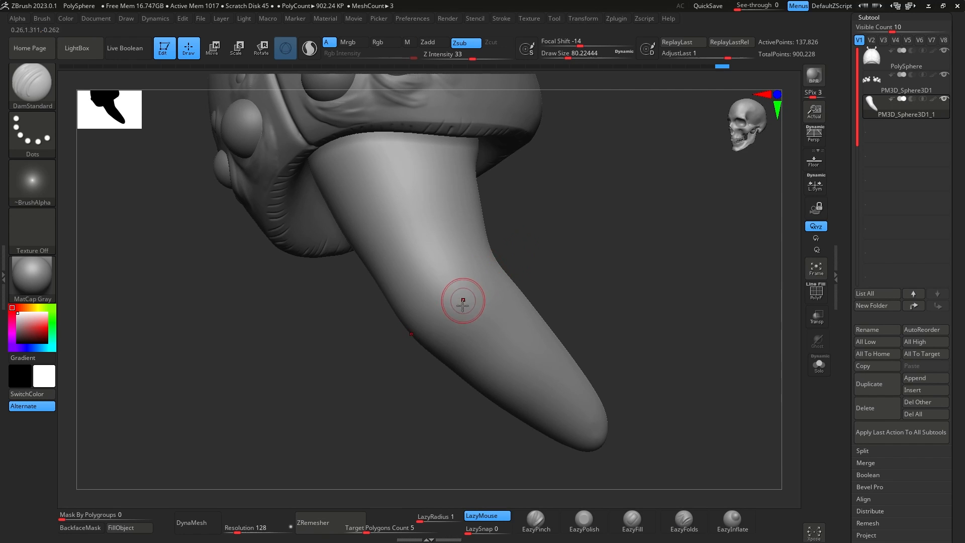
{"action": "key", "text": "space"}
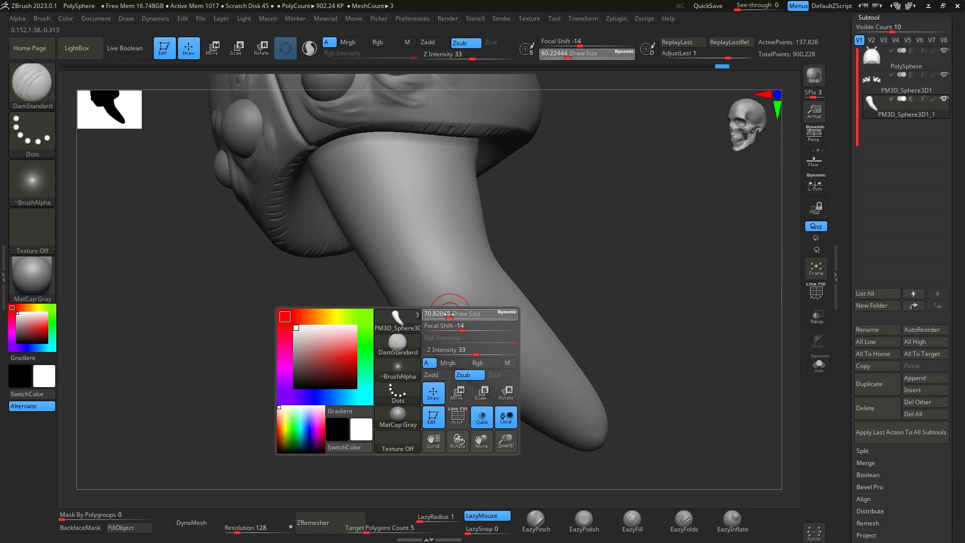
{"action": "left_click_drag", "start_coordinate": [453, 318], "coordinate": [449, 319]}
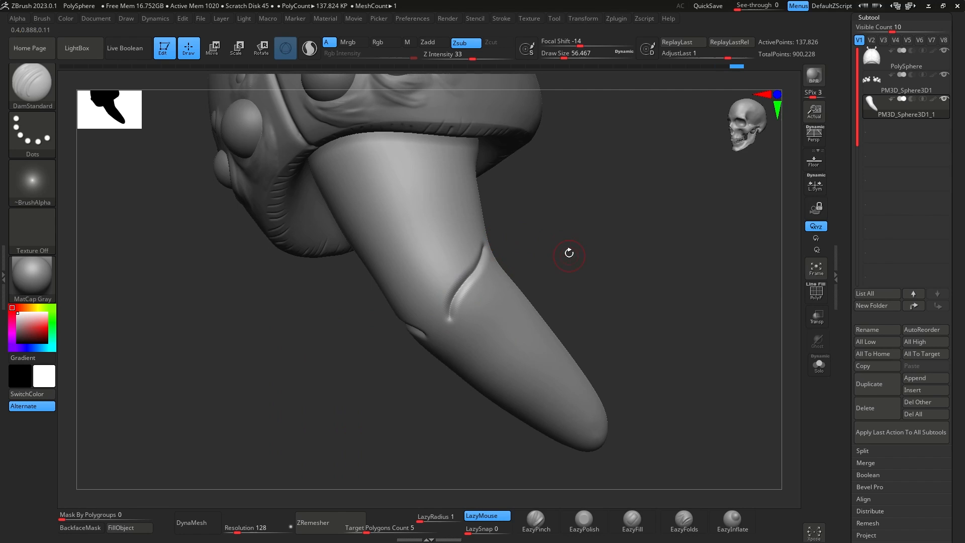
{"action": "right_click_drag", "start_coordinate": [569, 253], "coordinate": [507, 255]}
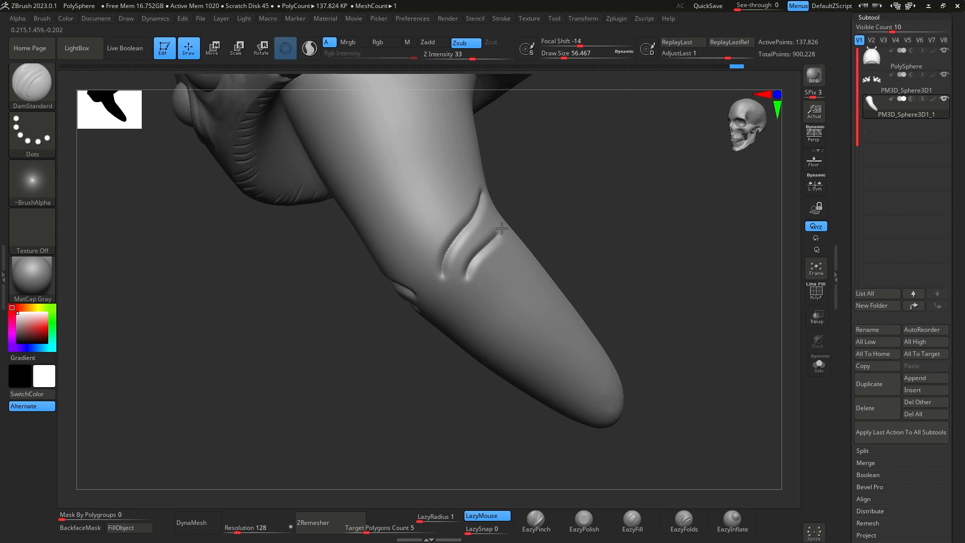
{"action": "right_click_drag", "start_coordinate": [592, 206], "coordinate": [507, 280]}
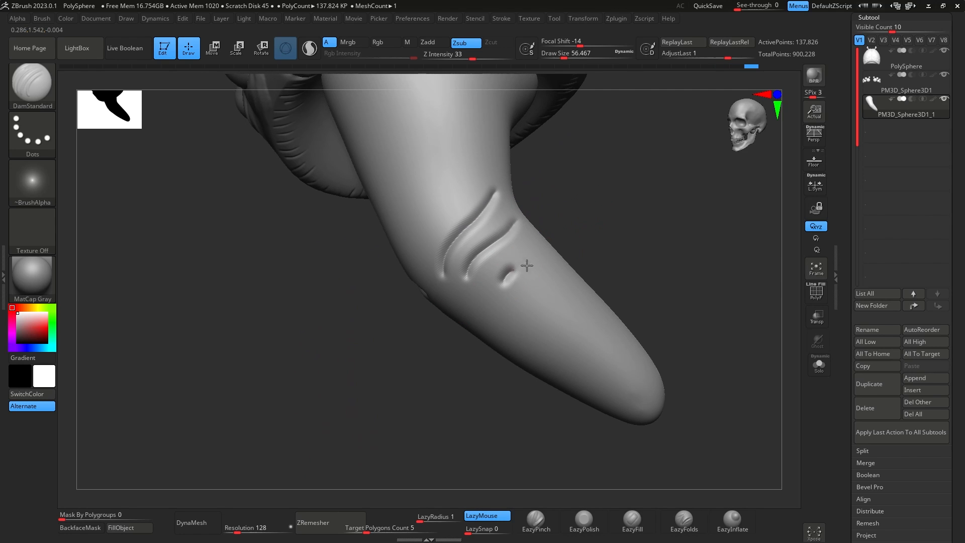
{"action": "key", "text": "ctrl+z"}
{"action": "left_click_drag", "start_coordinate": [504, 277], "coordinate": [544, 218]}
{"action": "mouse_move", "coordinate": [553, 212]}
{"action": "right_mouse_down"}
{"action": "mouse_move", "coordinate": [637, 172]}
{"action": "mouse_move", "coordinate": [614, 203]}
{"action": "mouse_move", "coordinate": [623, 191]}
{"action": "mouse_move", "coordinate": [634, 204]}
{"action": "mouse_move", "coordinate": [590, 207]}
{"action": "right_mouse_up"}
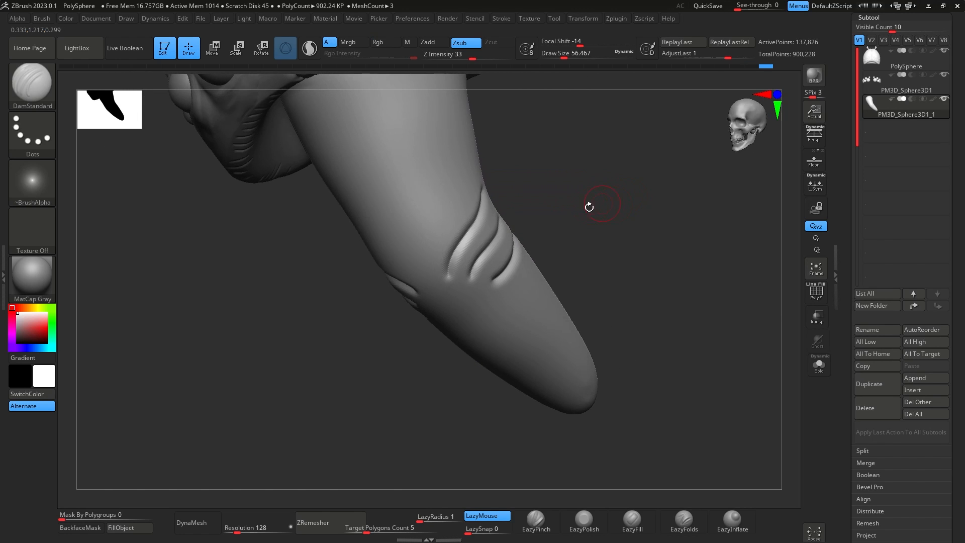
Build up a raised fold above the first crease with ClayBuildup at a draw size of about 83 and smooth it.
{"action": "key", "text": "b"}
{"action": "key", "text": "c"}
{"action": "key", "text": "b"}
{"action": "key", "text": "space"}
{"action": "left_click_drag", "start_coordinate": [456, 219], "coordinate": [456, 220]}
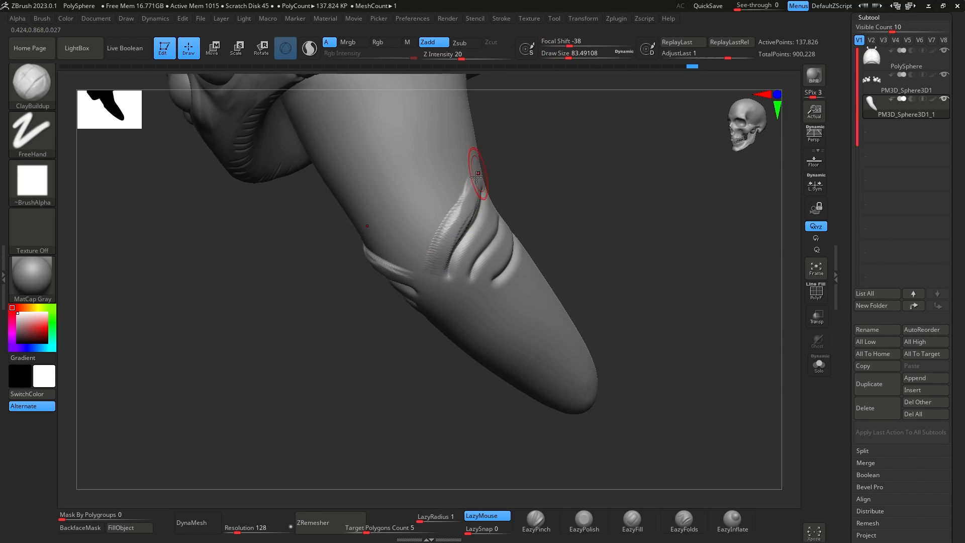
{"action": "left_click_drag", "start_coordinate": [476, 176], "coordinate": [457, 201]}
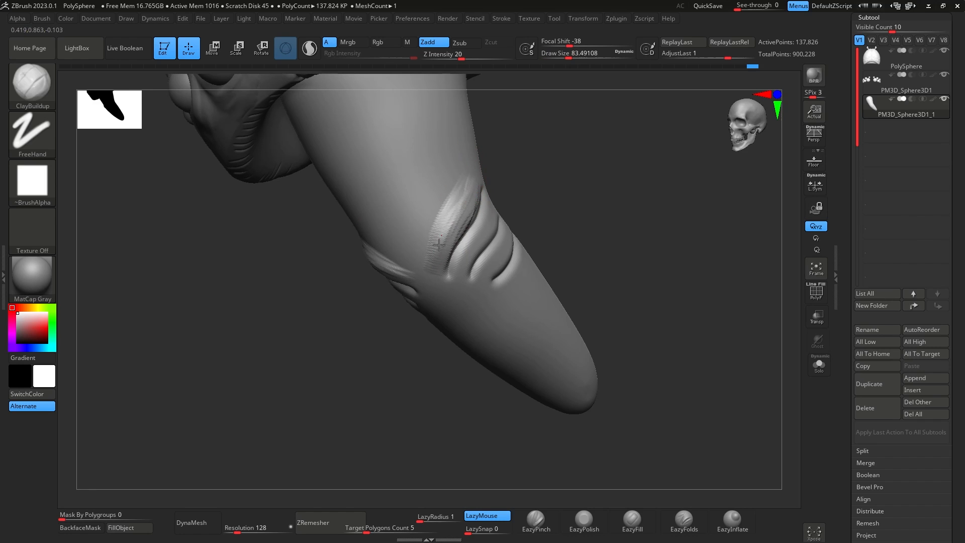
{"action": "left_click_drag", "start_coordinate": [438, 245], "coordinate": [428, 254]}
{"action": "left_click_drag", "start_coordinate": [451, 211], "coordinate": [470, 173]}
{"action": "key", "text": "shift"}
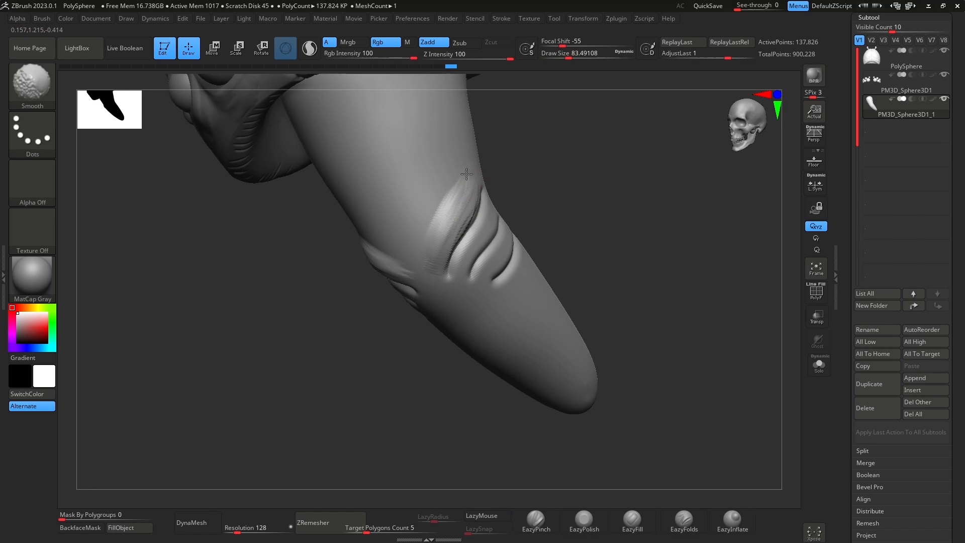
{"action": "left_click", "coordinate": [453, 205], "text": "shift"}
Build up the folds between the creases with ClayBuildup at a draw size of about 62 and smooth them.
{"action": "left_click_drag", "start_coordinate": [561, 152], "coordinate": [548, 168]}
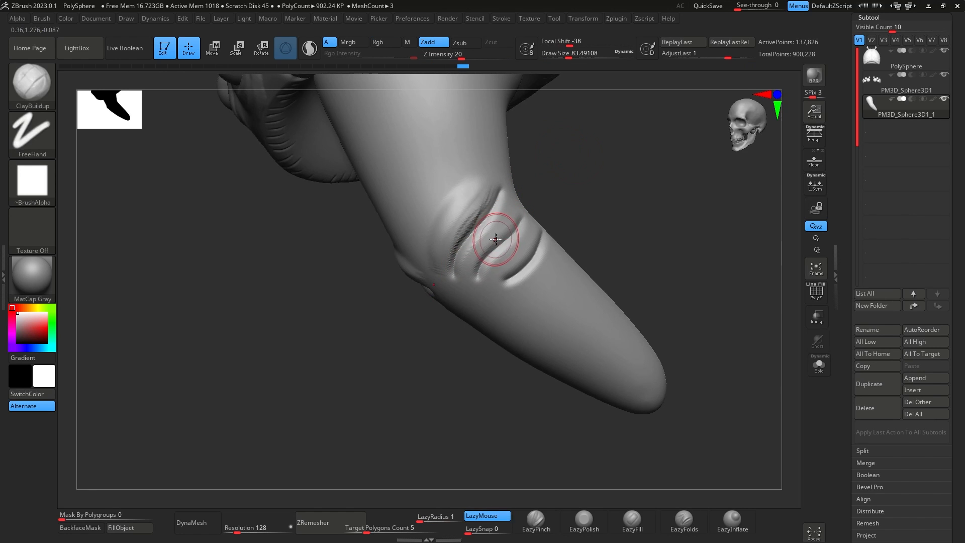
{"action": "key", "text": "space"}
{"action": "left_click_drag", "start_coordinate": [495, 239], "coordinate": [490, 239]}
{"action": "left_click_drag", "start_coordinate": [469, 273], "coordinate": [495, 232]}
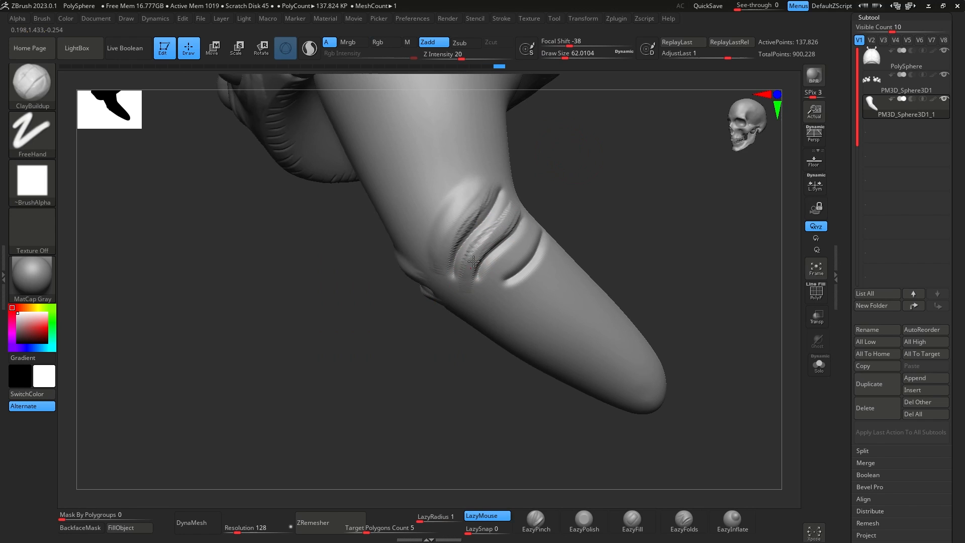
{"action": "left_click_drag", "start_coordinate": [476, 258], "coordinate": [471, 254], "text": "shift"}
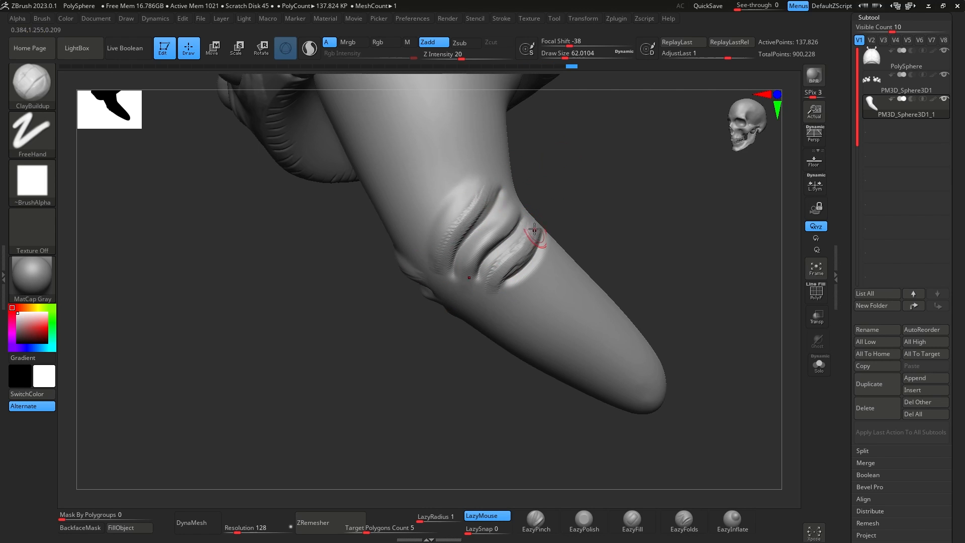
{"action": "left_click_drag", "start_coordinate": [493, 282], "coordinate": [496, 279]}
{"action": "left_click_drag", "start_coordinate": [496, 278], "coordinate": [508, 254], "text": "shift"}
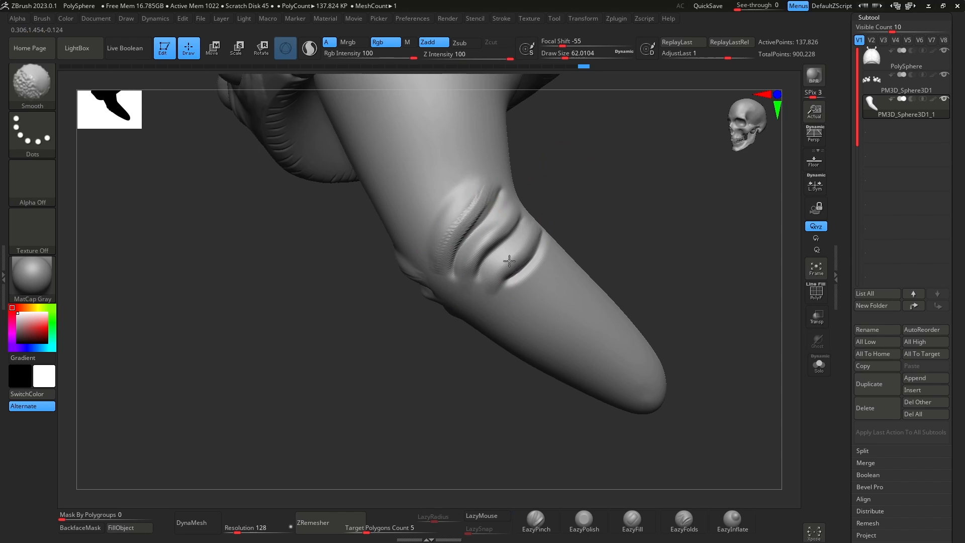
Smooth the raised fold above the first crease on the side of the bend.
{"action": "mouse_move", "coordinate": [603, 186]}
{"action": "left_mouse_down"}
{"action": "mouse_move", "coordinate": [635, 181]}
{"action": "mouse_move", "coordinate": [631, 192]}
{"action": "left_mouse_up"}
{"action": "left_click_drag", "start_coordinate": [457, 216], "coordinate": [427, 260], "text": "shift"}
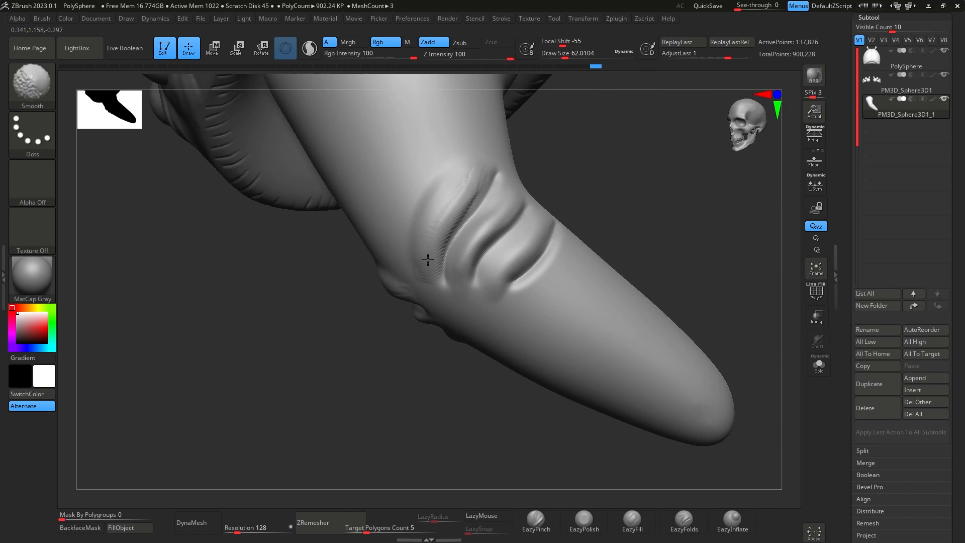
{"action": "mouse_move", "coordinate": [661, 259]}
{"action": "left_mouse_down"}
{"action": "mouse_move", "coordinate": [689, 248]}
{"action": "mouse_move", "coordinate": [681, 347]}
{"action": "mouse_move", "coordinate": [660, 232]}
{"action": "mouse_move", "coordinate": [637, 269]}
{"action": "mouse_move", "coordinate": [643, 217]}
{"action": "left_mouse_up"}
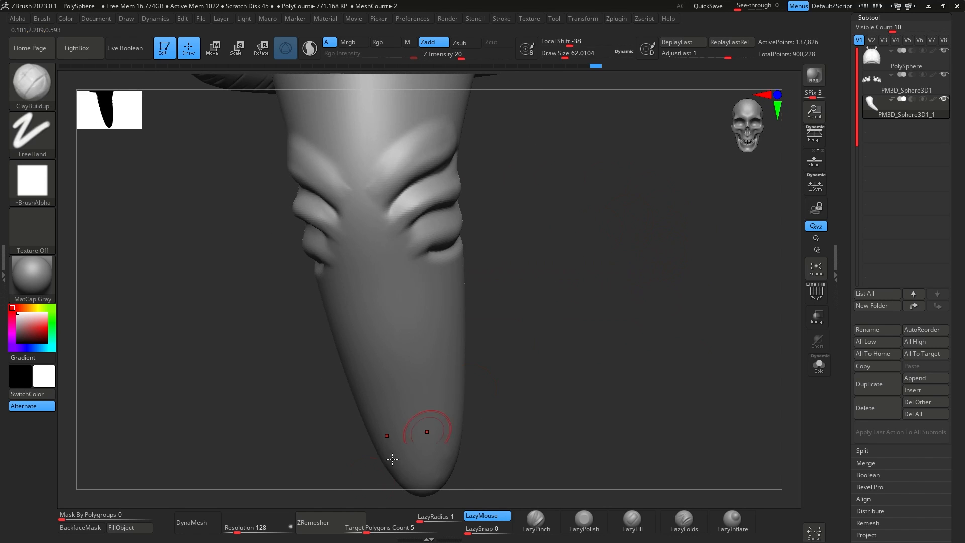
Remesh the lower body with ZRemesher at a target polygon count of 5 and check its wireframe.
{"action": "left_click", "coordinate": [331, 523]}
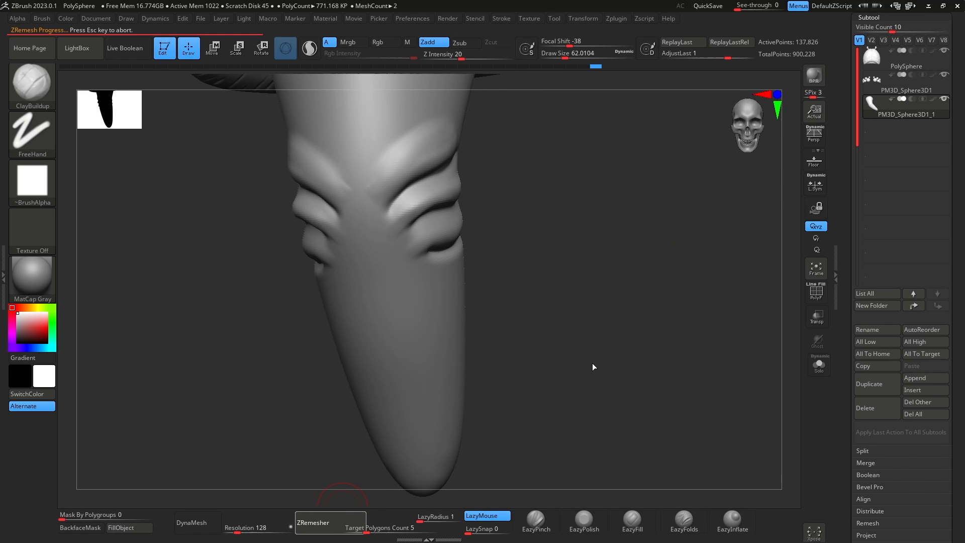
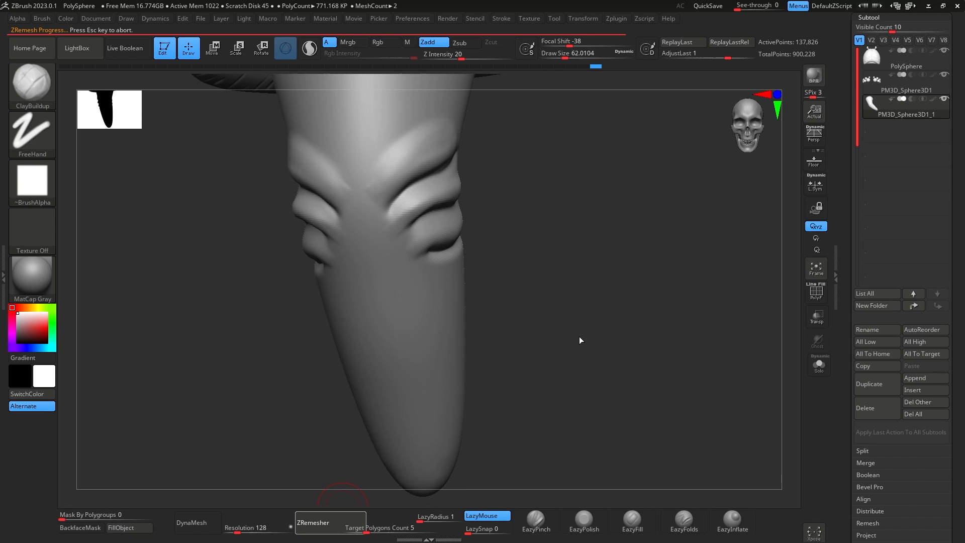
{"action": "left_click_drag", "start_coordinate": [644, 229], "coordinate": [720, 104]}
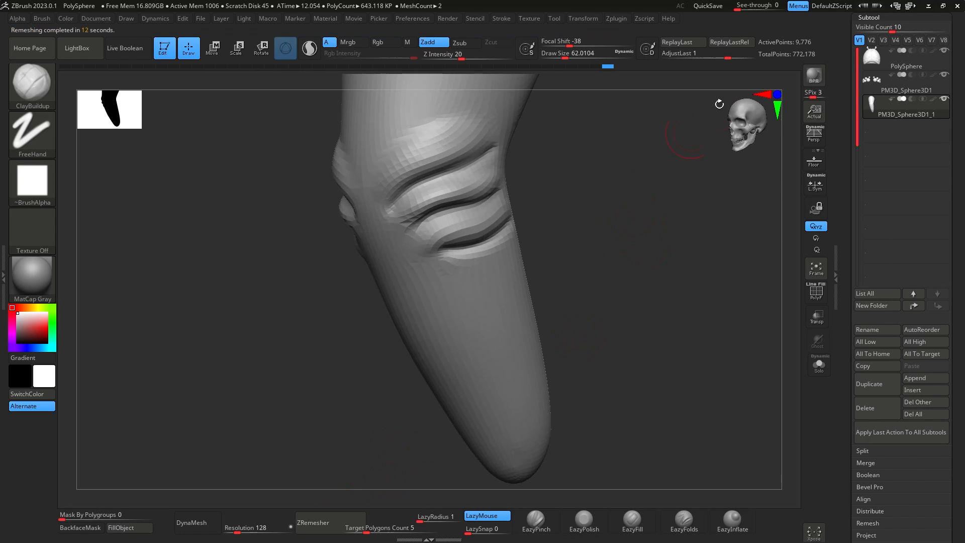
{"action": "left_click", "coordinate": [816, 292]}
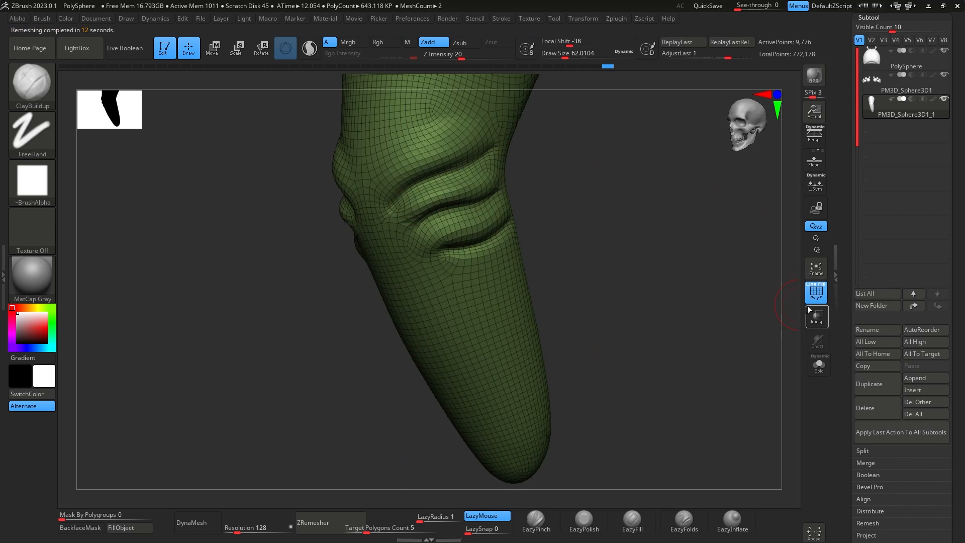
{"action": "left_click", "coordinate": [816, 292]}
{"action": "mouse_move", "coordinate": [674, 266]}
{"action": "left_mouse_down"}
{"action": "mouse_move", "coordinate": [710, 218]}
{"action": "mouse_move", "coordinate": [709, 203]}
{"action": "mouse_move", "coordinate": [684, 264]}
{"action": "left_mouse_up"}
Mask the folds and side surface below the first crease with MaskLasso, and turn on perspective.
{"action": "key", "text": "ctrl"}
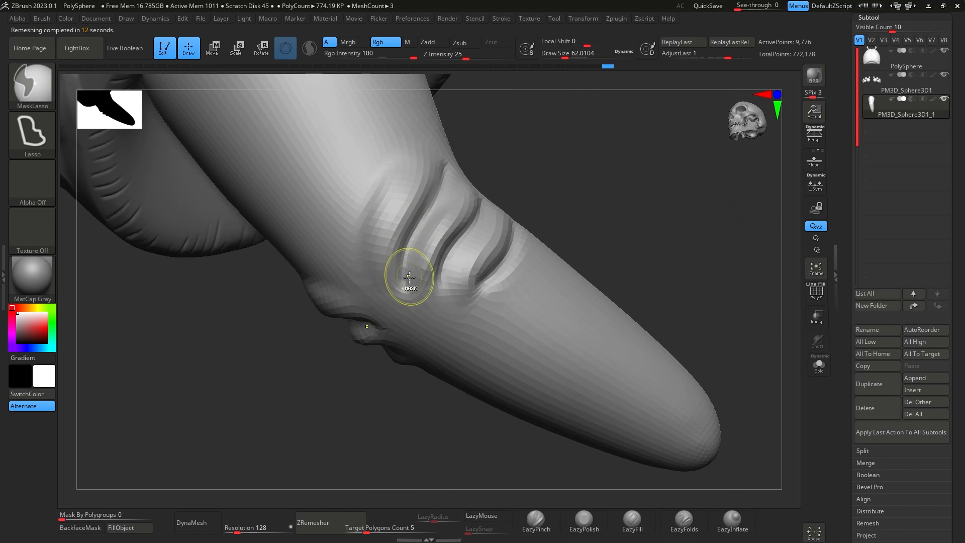
{"action": "key", "text": "ctrl"}
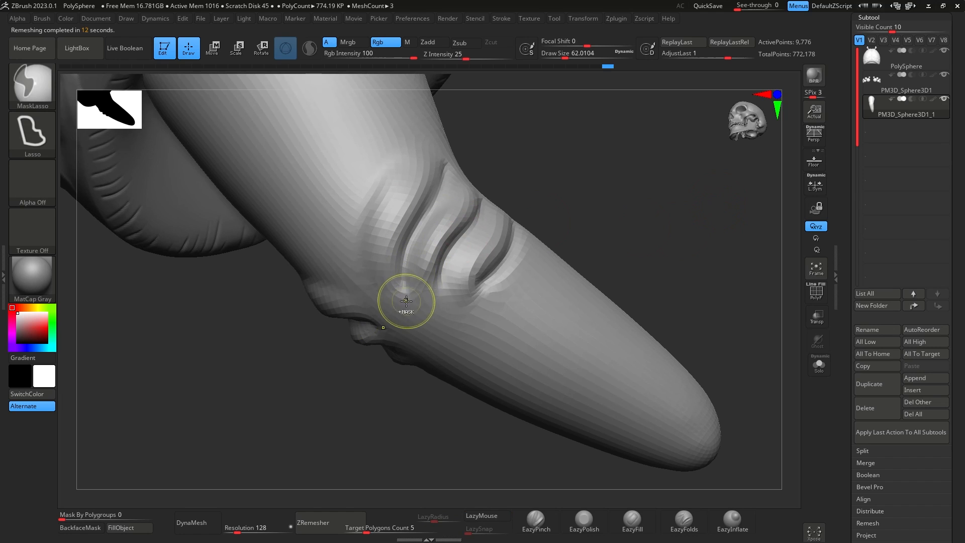
{"action": "mouse_move", "coordinate": [412, 237]}
{"action": "left_mouse_down", "text": "ctrl"}
{"action": "mouse_move", "coordinate": [452, 178]}
{"action": "mouse_move", "coordinate": [641, 249]}
{"action": "mouse_move", "coordinate": [734, 354]}
{"action": "left_mouse_up", "text": "ctrl"}
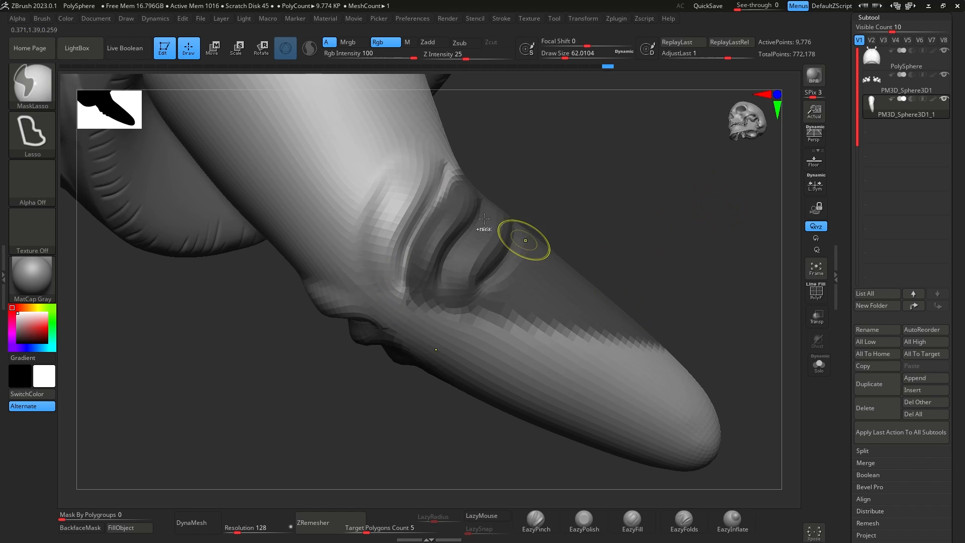
{"action": "mouse_move", "coordinate": [406, 303]}
{"action": "left_mouse_down", "text": "ctrl"}
{"action": "mouse_move", "coordinate": [420, 196]}
{"action": "mouse_move", "coordinate": [516, 198]}
{"action": "mouse_move", "coordinate": [728, 155]}
{"action": "left_mouse_up", "text": "ctrl"}
{"action": "left_click", "coordinate": [815, 135]}
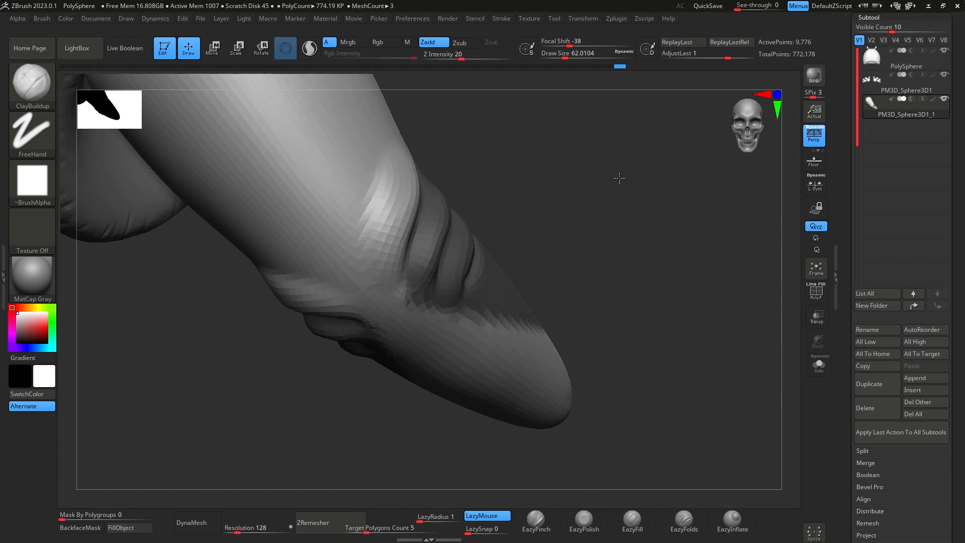
Pull the fold above the first crease over the masked folds with the Move brush at a draw size of about 192.
{"action": "key", "text": "b"}
{"action": "key", "text": "m"}
{"action": "key", "text": "v"}
{"action": "key", "text": "space"}
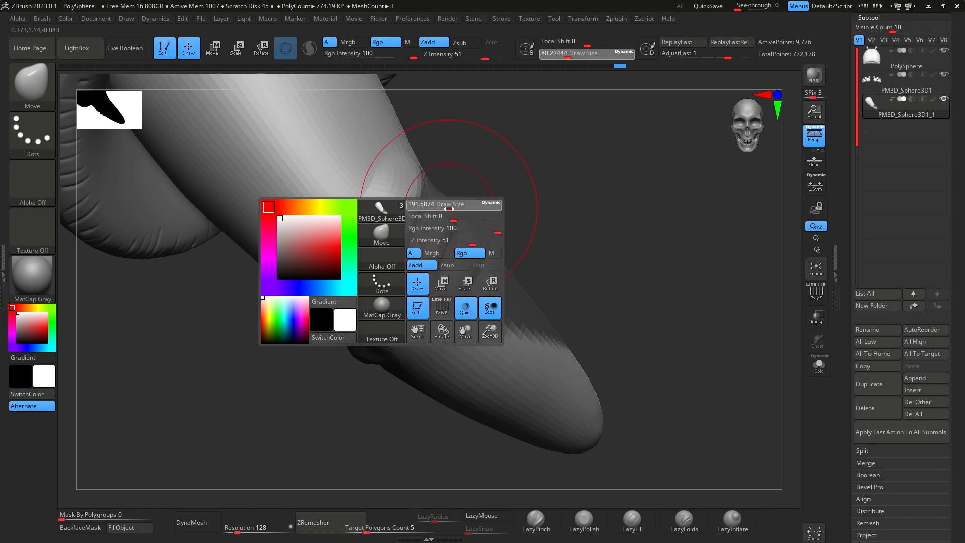
{"action": "left_click_drag", "start_coordinate": [397, 236], "coordinate": [410, 227]}
{"action": "left_click_drag", "start_coordinate": [411, 225], "coordinate": [425, 210]}
{"action": "left_click_drag", "start_coordinate": [563, 134], "coordinate": [455, 145]}
{"action": "left_click_drag", "start_coordinate": [411, 209], "coordinate": [427, 186]}
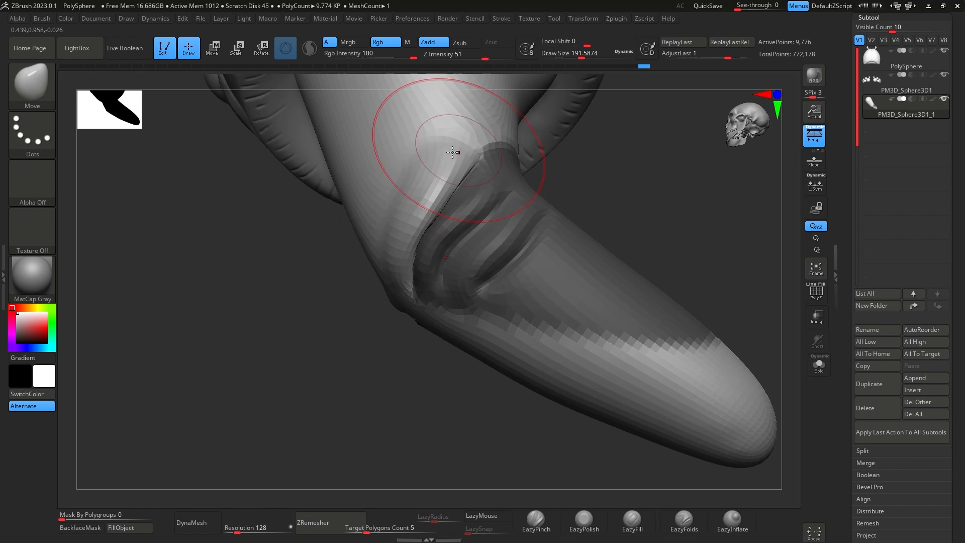
{"action": "left_click_drag", "start_coordinate": [648, 161], "coordinate": [690, 211]}
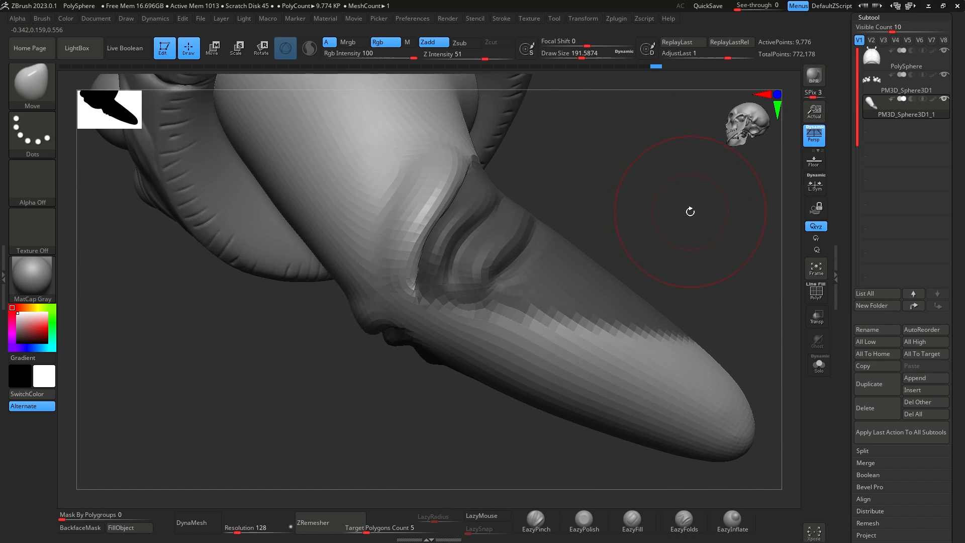
Invert the mask and lasso-mask the area below the second crease, leaving the fold between the first two creases unmasked.
{"action": "left_click", "coordinate": [648, 190], "text": "ctrl"}
{"action": "left_click_drag", "start_coordinate": [450, 297], "coordinate": [454, 256], "text": "ctrl"}
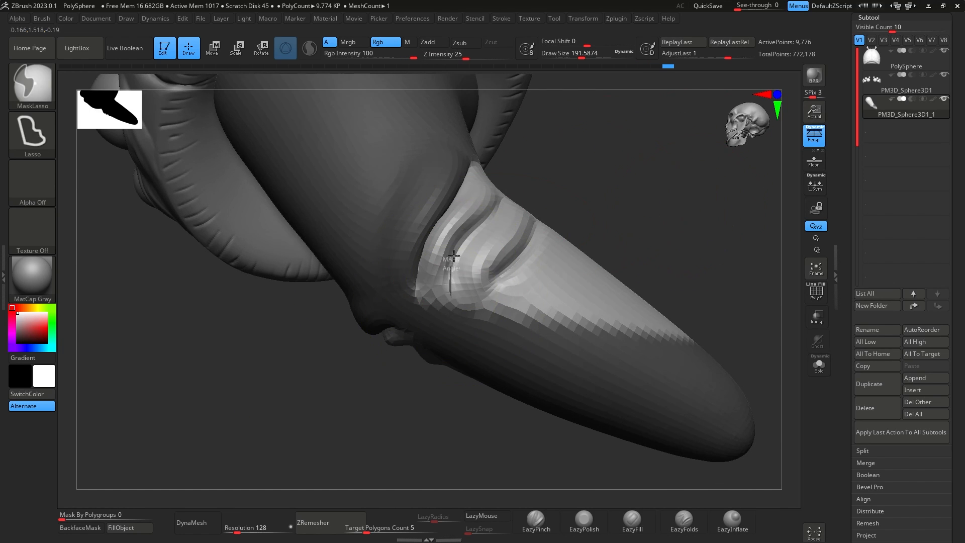
{"action": "mouse_move", "coordinate": [514, 187]}
{"action": "left_mouse_down", "text": "ctrl"}
{"action": "mouse_move", "coordinate": [661, 322]}
{"action": "mouse_move", "coordinate": [638, 386]}
{"action": "left_mouse_up", "text": "ctrl"}
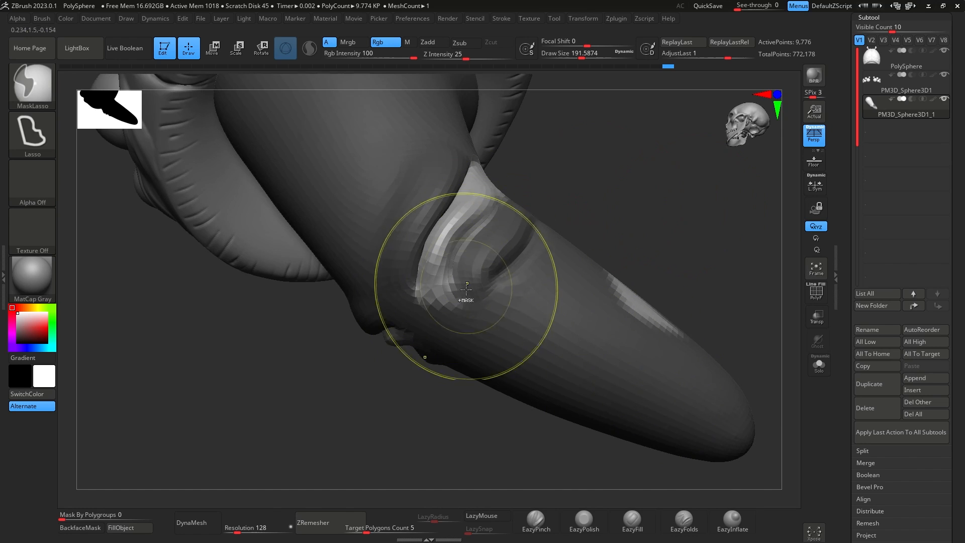
{"action": "left_click_drag", "start_coordinate": [460, 311], "coordinate": [454, 279], "text": "ctrl"}
{"action": "left_click_drag", "start_coordinate": [506, 213], "coordinate": [505, 215], "text": "ctrl"}
{"action": "left_click_drag", "start_coordinate": [449, 307], "coordinate": [467, 236], "text": "ctrl"}
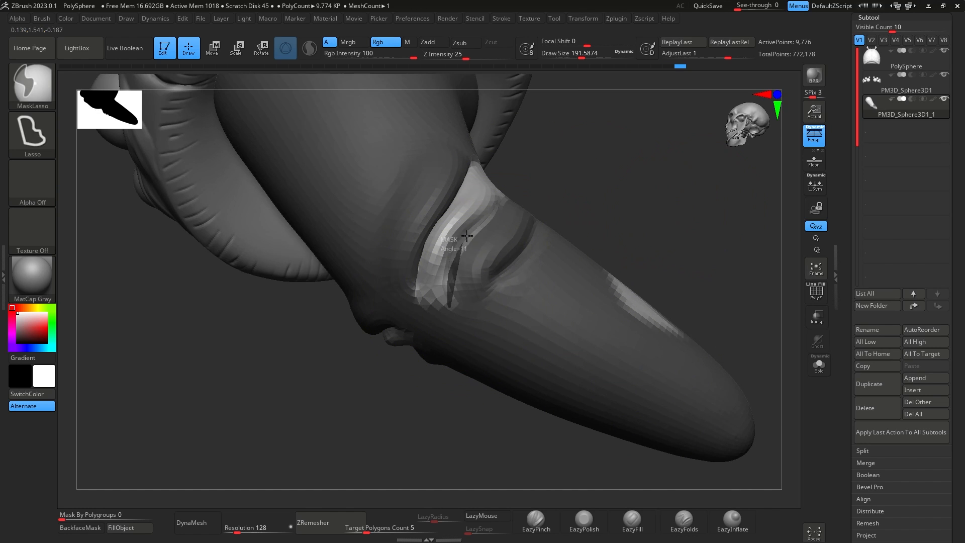
Push the unmasked fold between the first two creases over the next one with the Move brush.
{"action": "left_click_drag", "start_coordinate": [605, 156], "coordinate": [485, 226]}
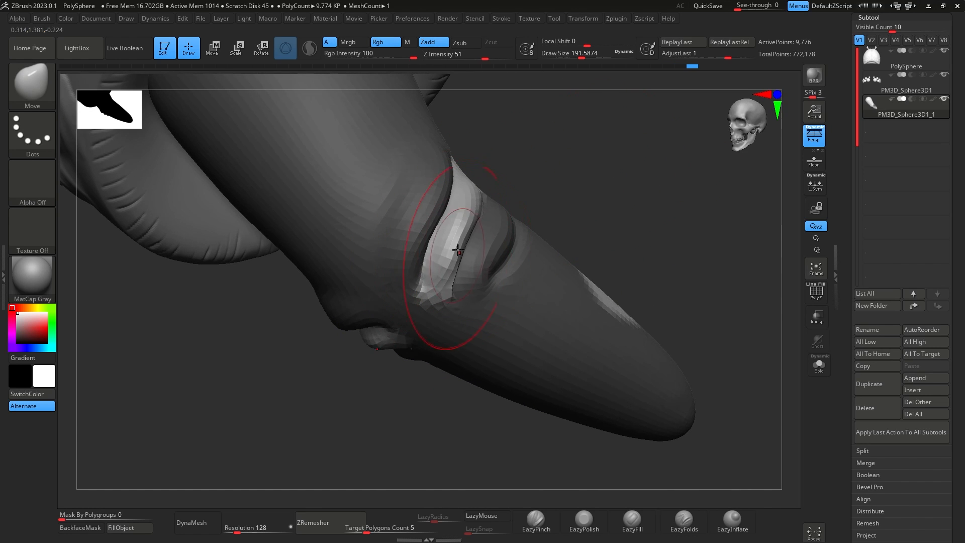
{"action": "left_click_drag", "start_coordinate": [436, 296], "coordinate": [447, 267], "text": "shift"}
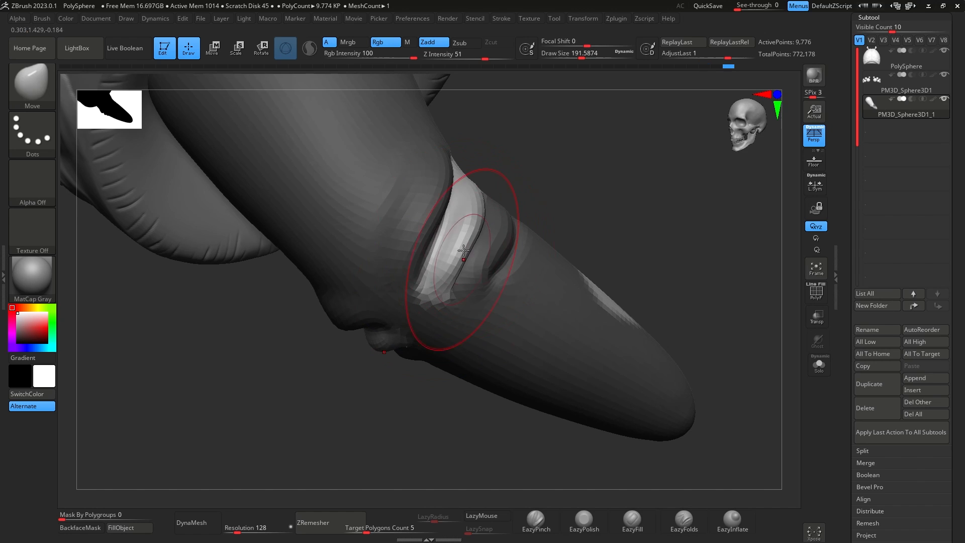
{"action": "left_click_drag", "start_coordinate": [583, 156], "coordinate": [499, 182]}
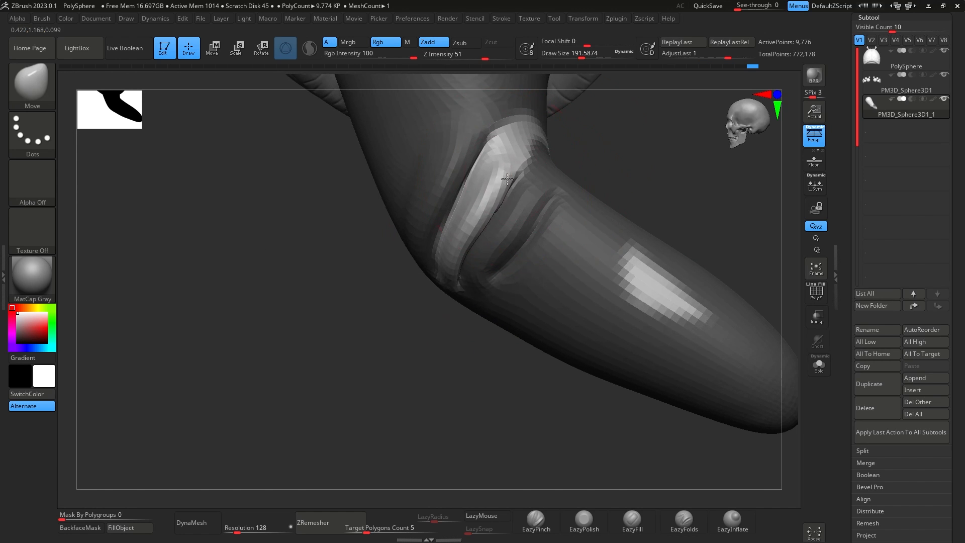
{"action": "left_click_drag", "start_coordinate": [633, 139], "coordinate": [704, 195]}
Rework the mask so it covers only the tip below the third crease, and turn perspective off.
{"action": "mouse_move", "coordinate": [500, 214]}
{"action": "left_mouse_down", "text": "ctrl"}
{"action": "mouse_move", "coordinate": [514, 369]}
{"action": "mouse_move", "coordinate": [756, 220]}
{"action": "mouse_move", "coordinate": [550, 194]}
{"action": "left_mouse_up", "text": "ctrl"}
{"action": "left_click_drag", "start_coordinate": [630, 158], "coordinate": [495, 215]}
{"action": "mouse_move", "coordinate": [422, 241]}
{"action": "left_mouse_down", "text": "ctrl"}
{"action": "mouse_move", "coordinate": [803, 309]}
{"action": "mouse_move", "coordinate": [642, 201]}
{"action": "left_mouse_up", "text": "ctrl"}
{"action": "left_click", "coordinate": [813, 140]}
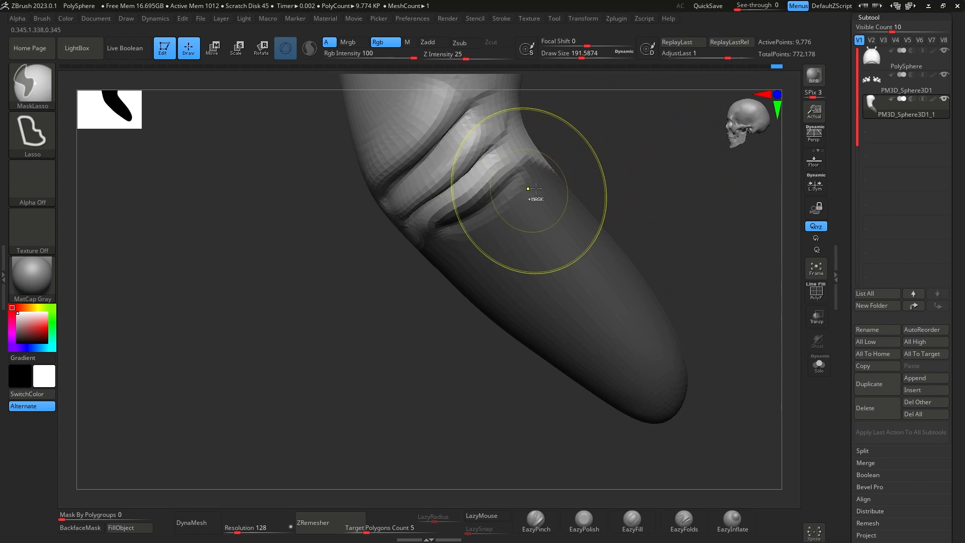
{"action": "left_click_drag", "start_coordinate": [590, 172], "coordinate": [615, 193], "text": "ctrl"}
{"action": "mouse_move", "coordinate": [425, 254]}
{"action": "left_mouse_down", "text": "ctrl"}
{"action": "mouse_move", "coordinate": [750, 273]}
{"action": "mouse_move", "coordinate": [569, 166]}
{"action": "mouse_move", "coordinate": [640, 158]}
{"action": "mouse_move", "coordinate": [580, 151]}
{"action": "left_mouse_up", "text": "ctrl"}
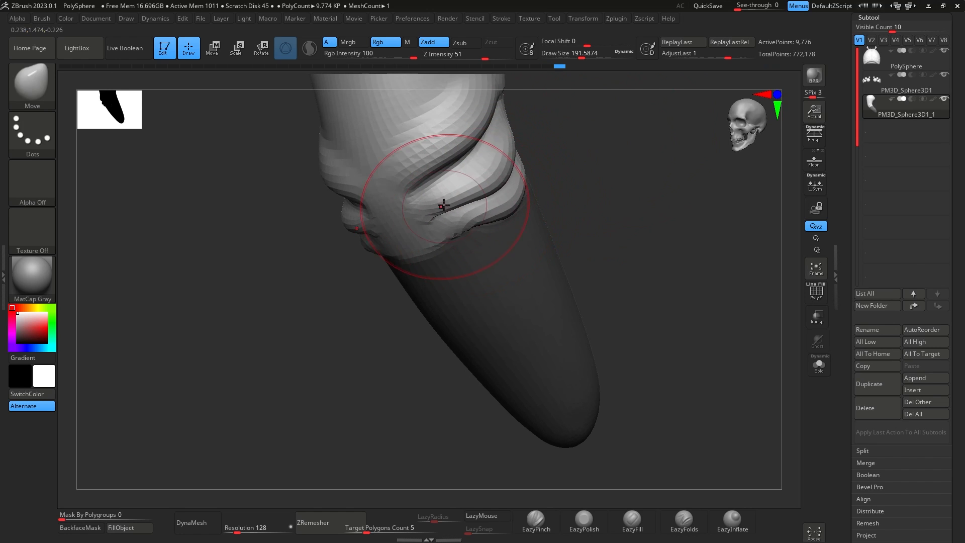
Shape the unmasked folds over the masked tip with the Move brush at a draw size of about 120.
{"action": "left_click_drag", "start_coordinate": [597, 139], "coordinate": [511, 166]}
{"action": "key", "text": "space"}
{"action": "left_click_drag", "start_coordinate": [478, 196], "coordinate": [466, 196]}
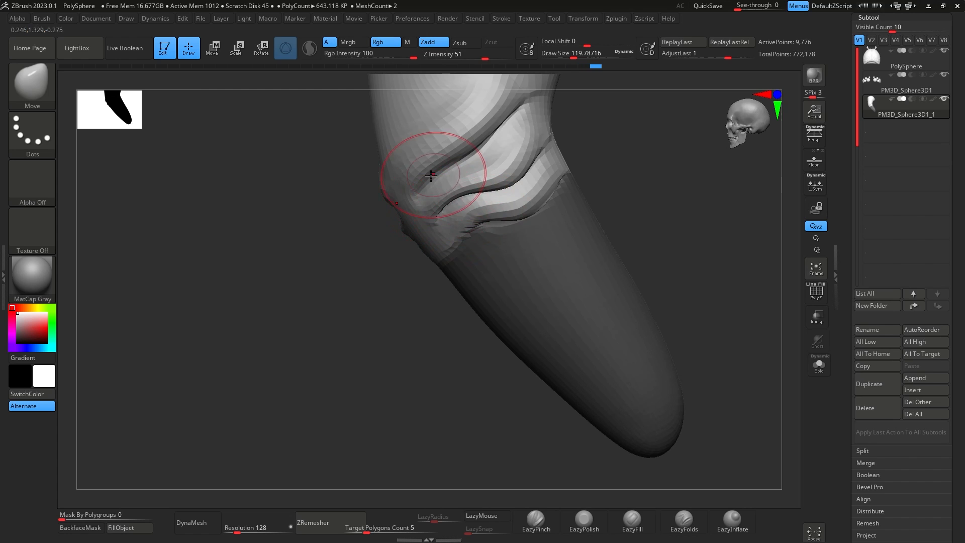
{"action": "mouse_move", "coordinate": [578, 169]}
{"action": "left_mouse_down"}
{"action": "mouse_move", "coordinate": [667, 166]}
{"action": "mouse_move", "coordinate": [547, 209]}
{"action": "left_mouse_up"}
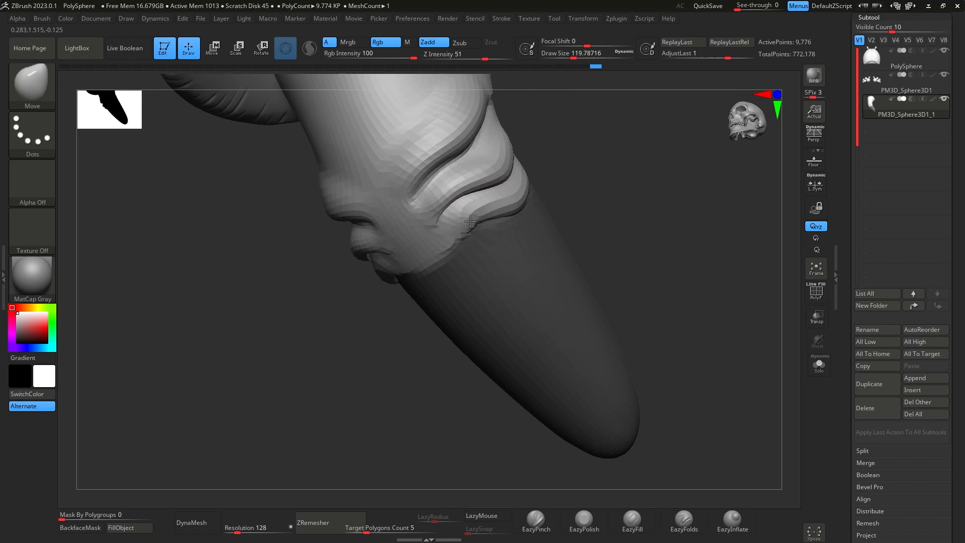
Clear the mask and smooth the surface around the lower ends of the folds.
{"action": "mouse_move", "coordinate": [603, 216]}
{"action": "left_mouse_down"}
{"action": "mouse_move", "coordinate": [662, 203]}
{"action": "mouse_move", "coordinate": [661, 215]}
{"action": "mouse_move", "coordinate": [633, 216]}
{"action": "left_mouse_up"}
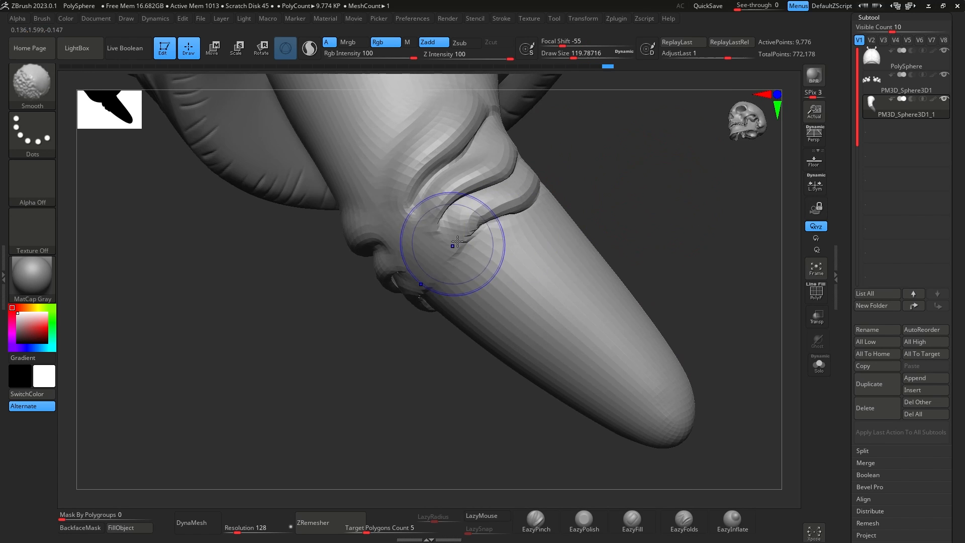
{"action": "left_click_drag", "start_coordinate": [458, 242], "coordinate": [519, 244], "text": "shift"}
{"action": "mouse_move", "coordinate": [689, 205]}
{"action": "left_mouse_down", "text": "shift"}
{"action": "mouse_move", "coordinate": [702, 220]}
{"action": "mouse_move", "coordinate": [712, 187]}
{"action": "mouse_move", "coordinate": [670, 205]}
{"action": "mouse_move", "coordinate": [711, 194]}
{"action": "mouse_move", "coordinate": [690, 189]}
{"action": "mouse_move", "coordinate": [633, 300]}
{"action": "mouse_move", "coordinate": [641, 273]}
{"action": "mouse_move", "coordinate": [605, 256]}
{"action": "mouse_move", "coordinate": [618, 246]}
{"action": "mouse_move", "coordinate": [636, 274]}
{"action": "left_mouse_up", "text": "shift"}
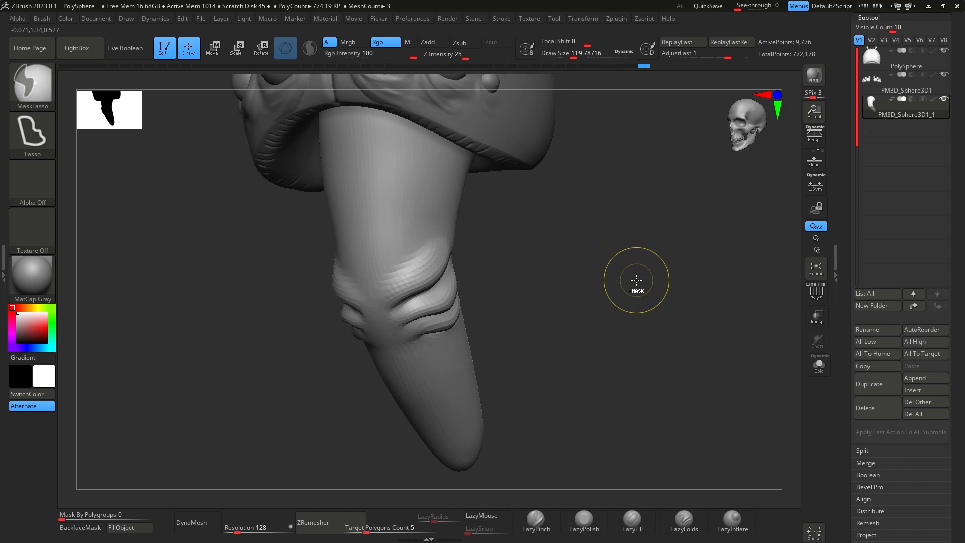
Subdivide the lower body three times and raise the brush draw size to about 149.
{"action": "key", "text": "ctrl+d"}
{"action": "key", "text": "ctrl+d"}
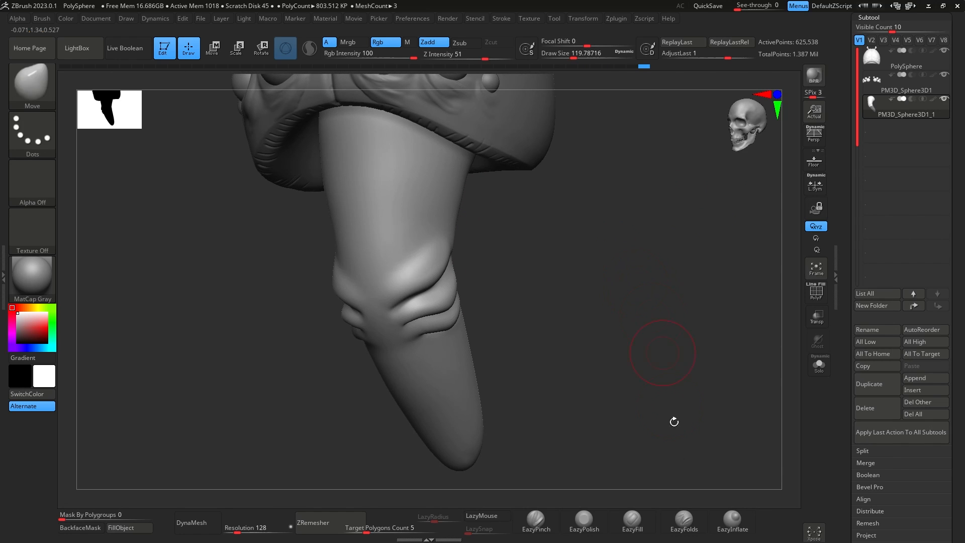
{"action": "right_click", "coordinate": [420, 231]}
{"action": "left_click_drag", "start_coordinate": [421, 243], "coordinate": [411, 237]}
Build up long lengthwise streaks from the folds up to the rim on the lower body with ClayBuildup.
{"action": "key", "text": "b"}
{"action": "key", "text": "c"}
{"action": "key", "text": "b"}
{"action": "mouse_move", "coordinate": [393, 277]}
{"action": "left_mouse_down"}
{"action": "mouse_move", "coordinate": [414, 229]}
{"action": "mouse_move", "coordinate": [412, 172]}
{"action": "left_mouse_up"}
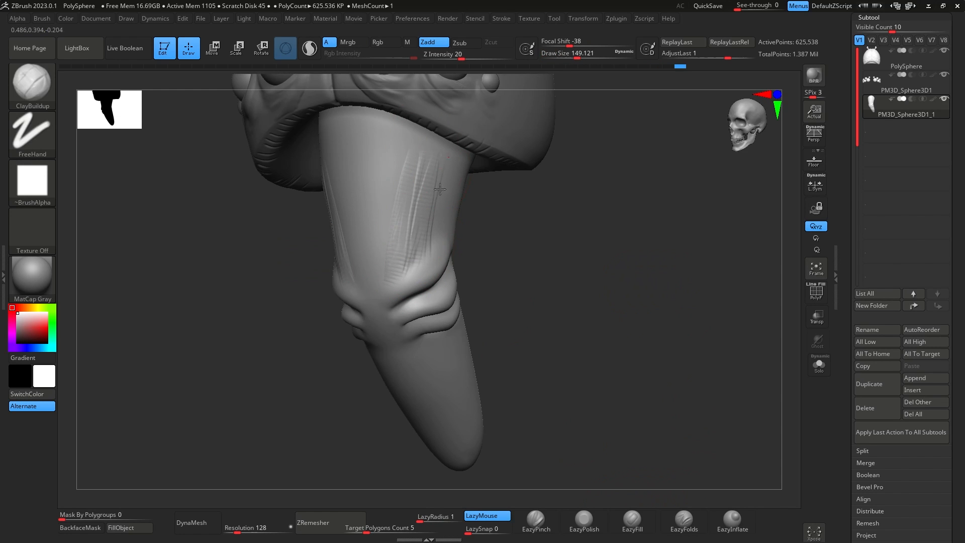
{"action": "left_click_drag", "start_coordinate": [515, 187], "coordinate": [495, 183]}
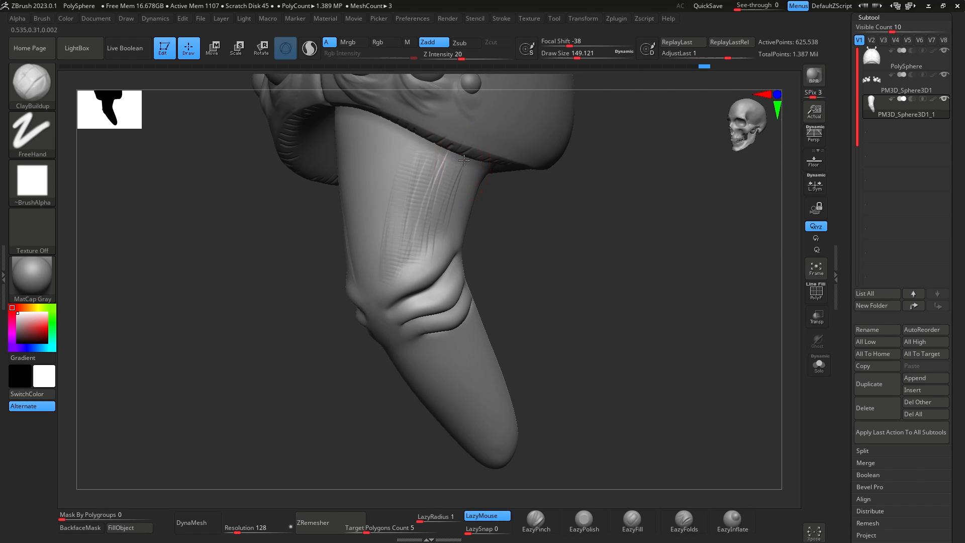
{"action": "mouse_move", "coordinate": [425, 244]}
{"action": "left_mouse_down"}
{"action": "mouse_move", "coordinate": [396, 269]}
{"action": "mouse_move", "coordinate": [404, 129]}
{"action": "left_mouse_up"}
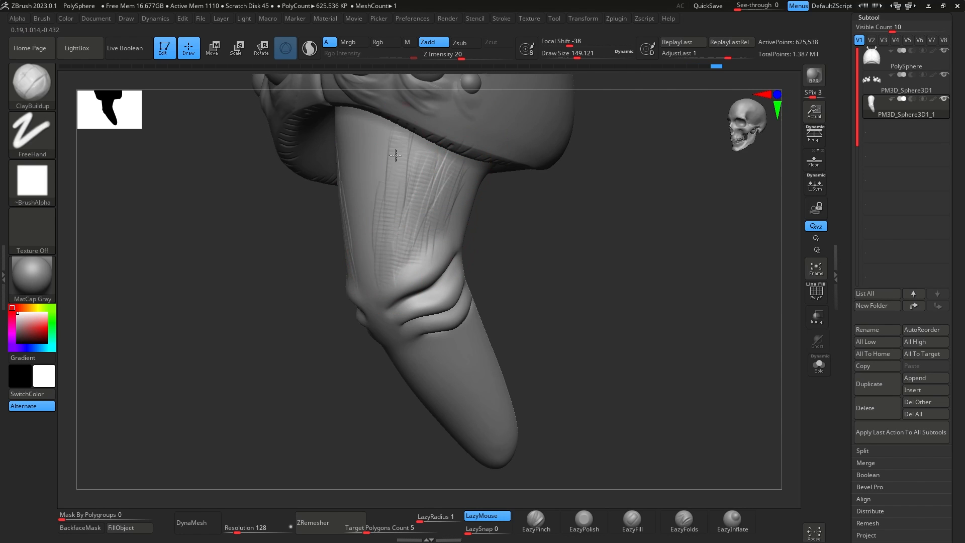
{"action": "left_click_drag", "start_coordinate": [558, 204], "coordinate": [595, 207]}
{"action": "left_click_drag", "start_coordinate": [385, 242], "coordinate": [376, 285]}
{"action": "left_click_drag", "start_coordinate": [407, 130], "coordinate": [384, 196]}
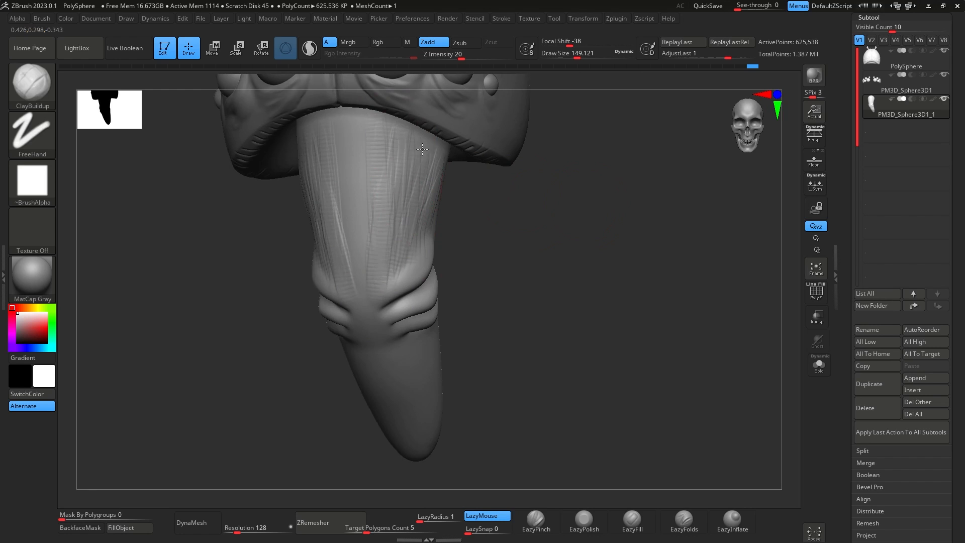
Smooth the lengthwise streaks on the upper section of the lower body.
{"action": "left_click_drag", "start_coordinate": [508, 204], "coordinate": [470, 205]}
{"action": "mouse_move", "coordinate": [558, 219]}
{"action": "left_mouse_down"}
{"action": "mouse_move", "coordinate": [566, 218]}
{"action": "mouse_move", "coordinate": [442, 187]}
{"action": "left_mouse_up"}
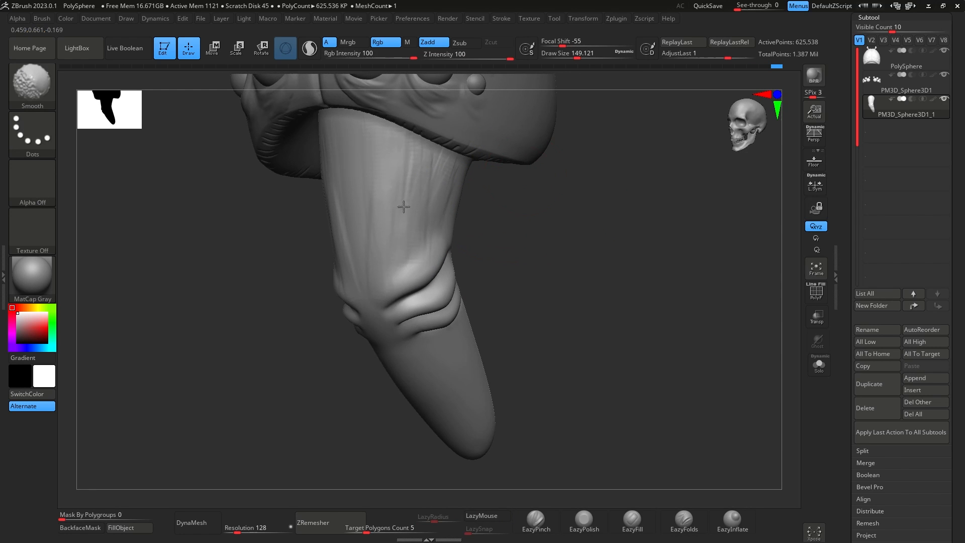
{"action": "left_click_drag", "start_coordinate": [599, 166], "coordinate": [543, 140]}
{"action": "mouse_move", "coordinate": [573, 261]}
{"action": "left_mouse_down"}
{"action": "mouse_move", "coordinate": [657, 325]}
{"action": "mouse_move", "coordinate": [704, 307]}
{"action": "left_mouse_up"}
Add ClayBuildup streaks around the base of the lower body where it enters the hollow rim.
{"action": "left_click_drag", "start_coordinate": [355, 143], "coordinate": [403, 230]}
{"action": "left_click_drag", "start_coordinate": [603, 234], "coordinate": [473, 196]}
{"action": "left_click_drag", "start_coordinate": [379, 120], "coordinate": [381, 152]}
{"action": "mouse_move", "coordinate": [340, 117]}
{"action": "left_mouse_down"}
{"action": "mouse_move", "coordinate": [381, 142]}
{"action": "mouse_move", "coordinate": [350, 110]}
{"action": "left_mouse_up"}
{"action": "left_click_drag", "start_coordinate": [645, 261], "coordinate": [593, 211]}
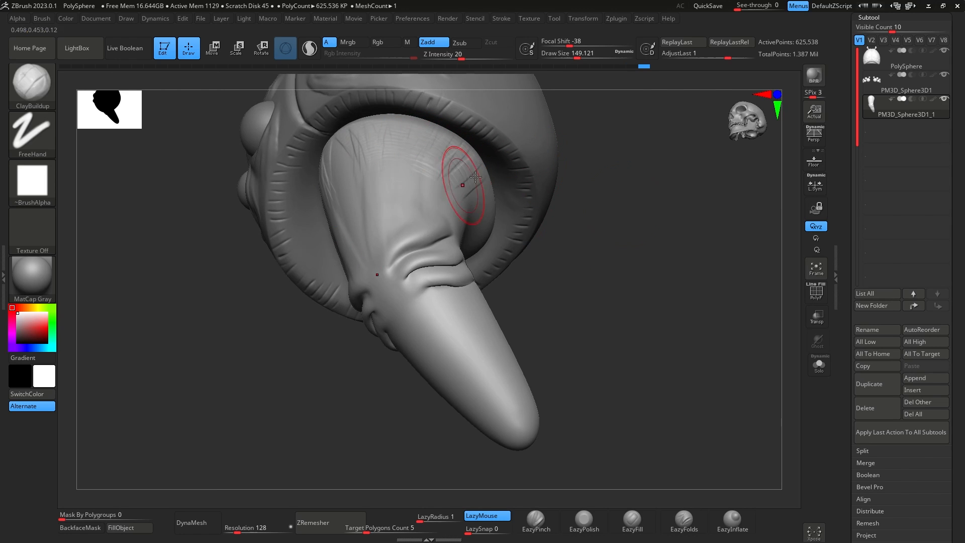
Extend the ClayBuildup streaks around the sides and back of the lower body's base inside the hollow rim.
{"action": "left_click_drag", "start_coordinate": [719, 177], "coordinate": [648, 192]}
{"action": "mouse_move", "coordinate": [457, 197]}
{"action": "left_mouse_down"}
{"action": "mouse_move", "coordinate": [491, 233]}
{"action": "mouse_move", "coordinate": [462, 236]}
{"action": "left_mouse_up"}
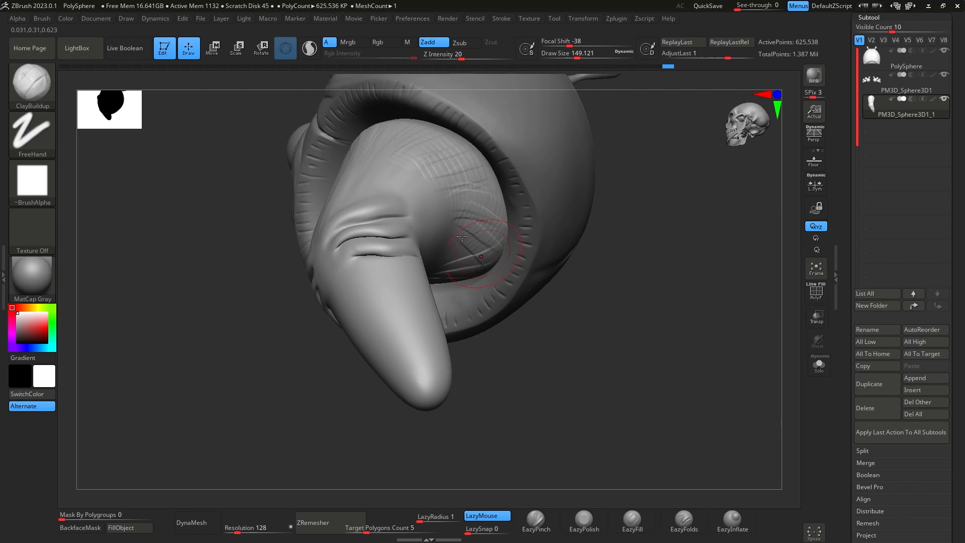
{"action": "mouse_move", "coordinate": [693, 204]}
{"action": "left_mouse_down"}
{"action": "mouse_move", "coordinate": [750, 207]}
{"action": "mouse_move", "coordinate": [697, 241]}
{"action": "mouse_move", "coordinate": [646, 172]}
{"action": "left_mouse_up"}
{"action": "key", "text": "ctrl"}
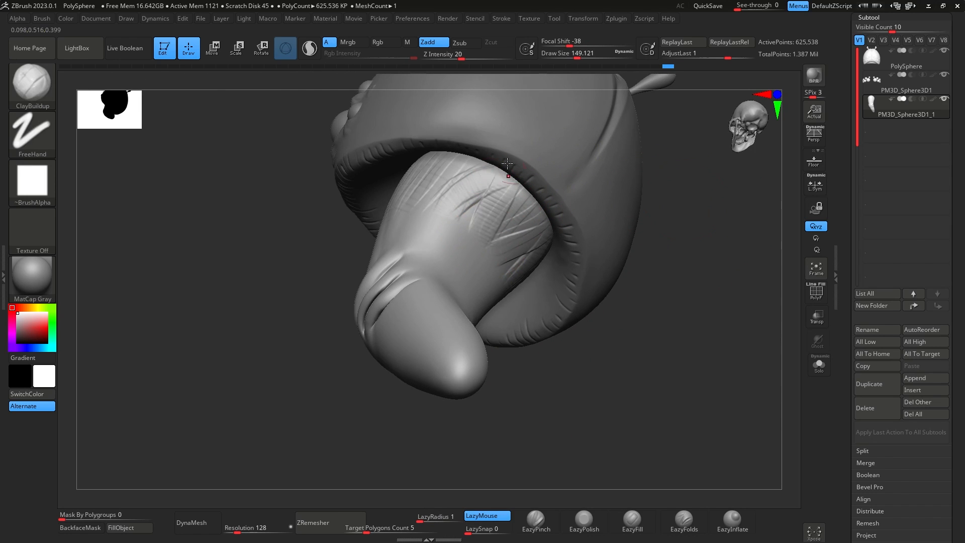
{"action": "left_click_drag", "start_coordinate": [523, 253], "coordinate": [495, 184]}
{"action": "left_click_drag", "start_coordinate": [648, 186], "coordinate": [719, 216]}
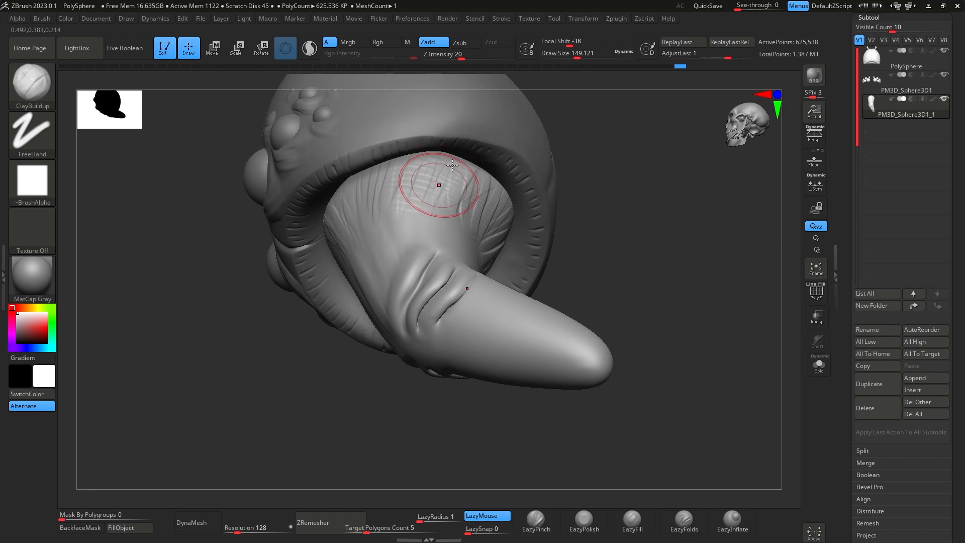
{"action": "left_click_drag", "start_coordinate": [674, 145], "coordinate": [611, 161]}
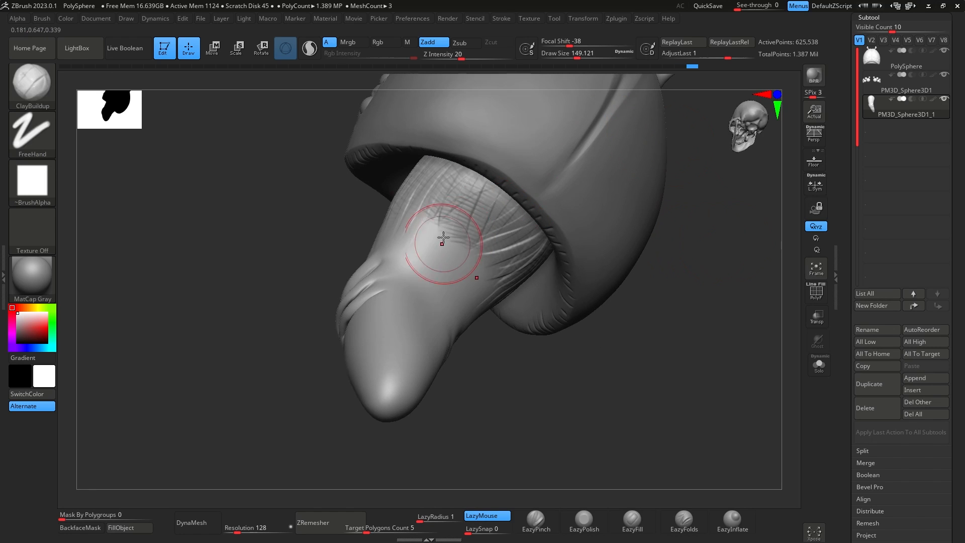
{"action": "mouse_move", "coordinate": [478, 347]}
{"action": "left_mouse_down"}
{"action": "mouse_move", "coordinate": [678, 387]}
{"action": "mouse_move", "coordinate": [593, 304]}
{"action": "left_mouse_up"}
{"action": "left_click_drag", "start_coordinate": [569, 235], "coordinate": [447, 191], "text": "shift"}
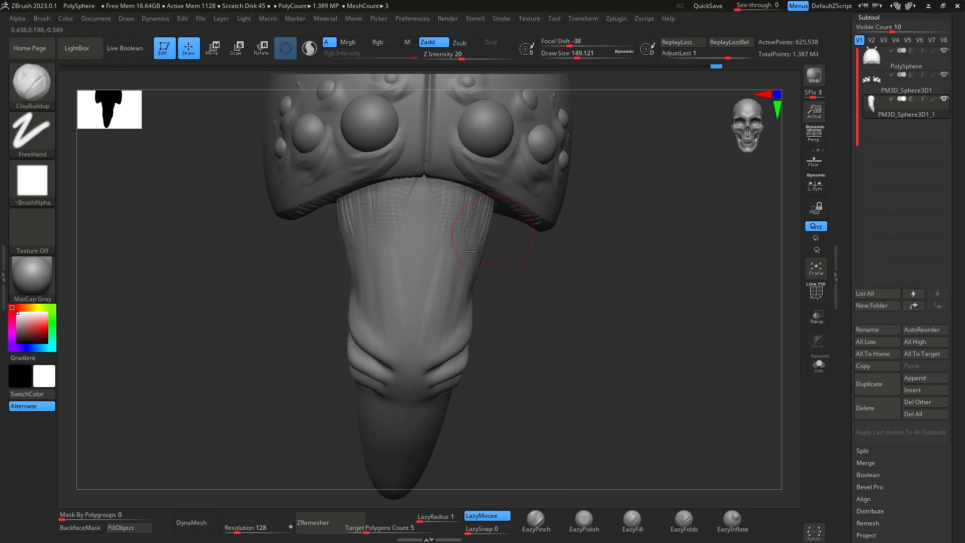
Isolate the lower body, smooth the streaks on the side of its rounded upper end, and show all parts again.
{"action": "left_click", "coordinate": [819, 364]}
{"action": "left_click_drag", "start_coordinate": [706, 269], "coordinate": [633, 239]}
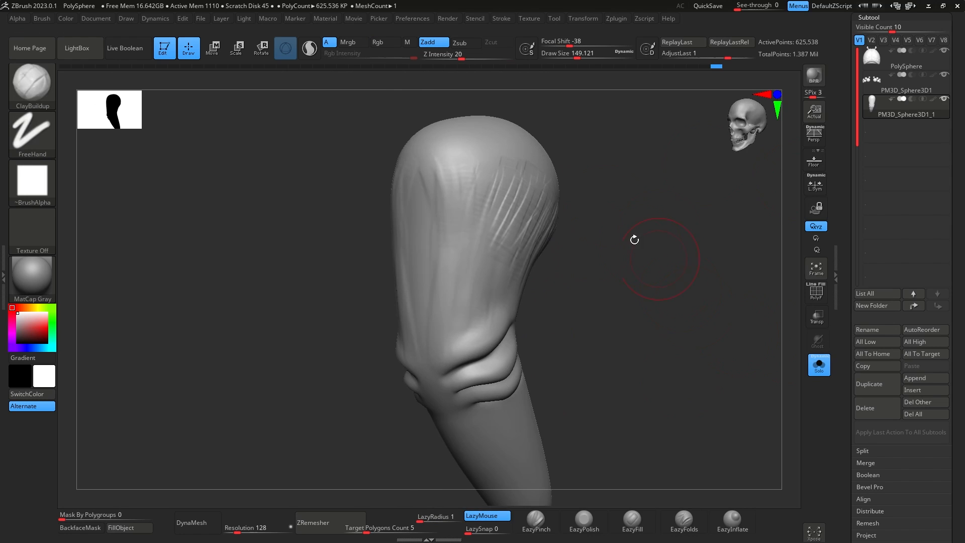
{"action": "left_click_drag", "start_coordinate": [478, 163], "coordinate": [526, 224], "text": "shift"}
{"action": "mouse_move", "coordinate": [678, 265]}
{"action": "left_mouse_down"}
{"action": "mouse_move", "coordinate": [632, 250]}
{"action": "mouse_move", "coordinate": [552, 246]}
{"action": "mouse_move", "coordinate": [634, 211]}
{"action": "left_mouse_up"}
{"action": "left_click", "coordinate": [818, 365]}
Build up crosswise ClayBuildup ridges just below the folds on the lower body, reducing the draw size to about 87.
{"action": "mouse_move", "coordinate": [728, 365]}
{"action": "left_mouse_down"}
{"action": "mouse_move", "coordinate": [774, 353]}
{"action": "mouse_move", "coordinate": [601, 247]}
{"action": "mouse_move", "coordinate": [617, 306]}
{"action": "mouse_move", "coordinate": [610, 198]}
{"action": "mouse_move", "coordinate": [708, 152]}
{"action": "mouse_move", "coordinate": [536, 177]}
{"action": "left_mouse_up"}
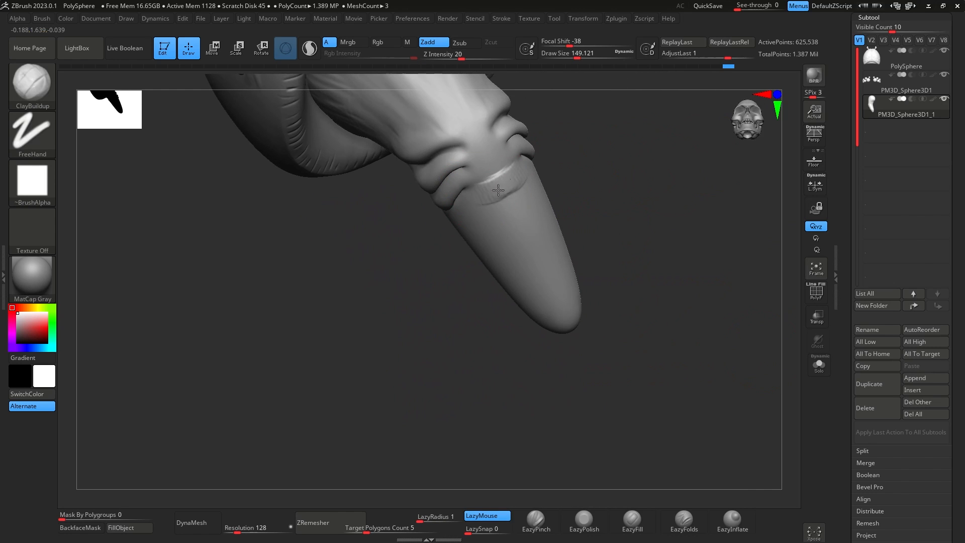
{"action": "mouse_move", "coordinate": [484, 219]}
{"action": "left_mouse_down"}
{"action": "mouse_move", "coordinate": [510, 208]}
{"action": "mouse_move", "coordinate": [531, 222]}
{"action": "left_mouse_up"}
{"action": "mouse_move", "coordinate": [624, 201]}
{"action": "left_mouse_down"}
{"action": "mouse_move", "coordinate": [687, 194]}
{"action": "mouse_move", "coordinate": [641, 151]}
{"action": "left_mouse_up"}
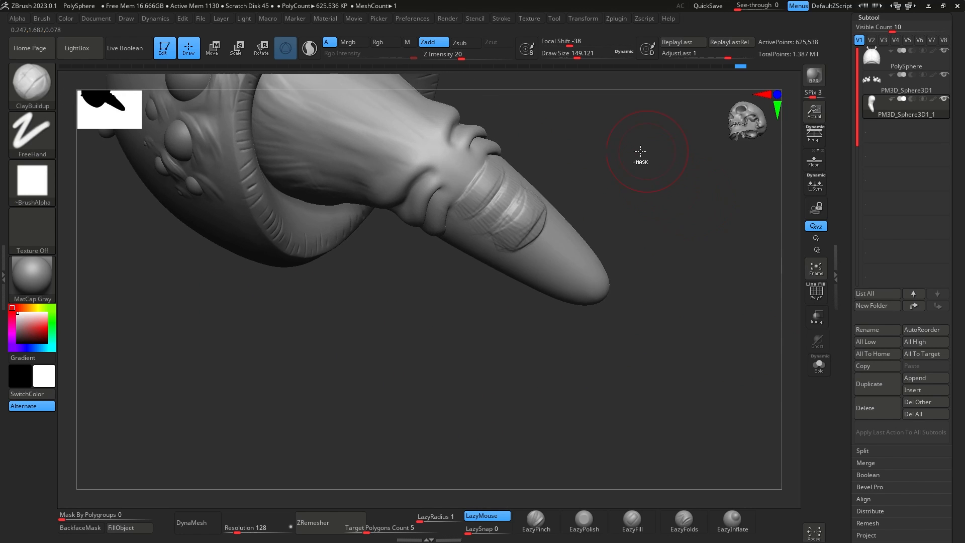
{"action": "key", "text": "space"}
{"action": "left_click_drag", "start_coordinate": [521, 228], "coordinate": [519, 228]}
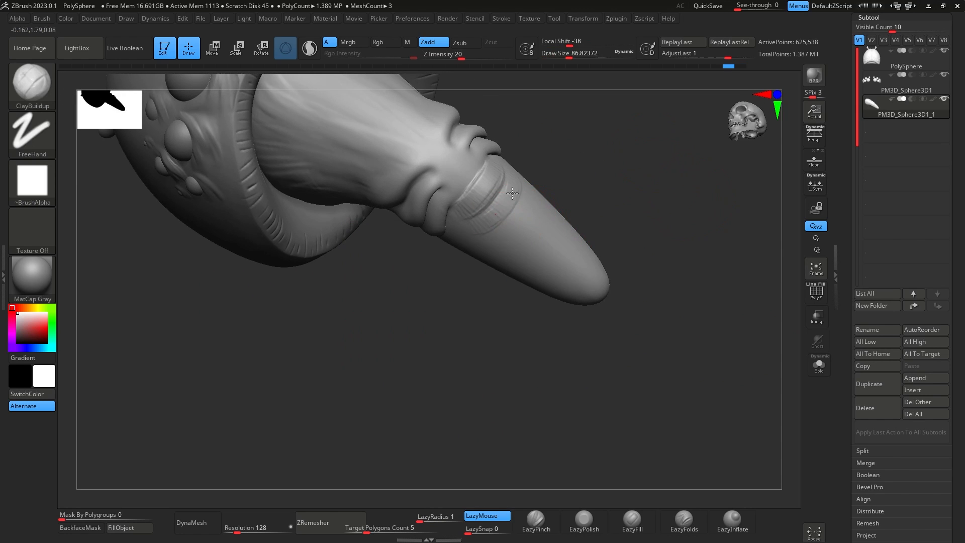
{"action": "left_click_drag", "start_coordinate": [527, 188], "coordinate": [498, 226]}
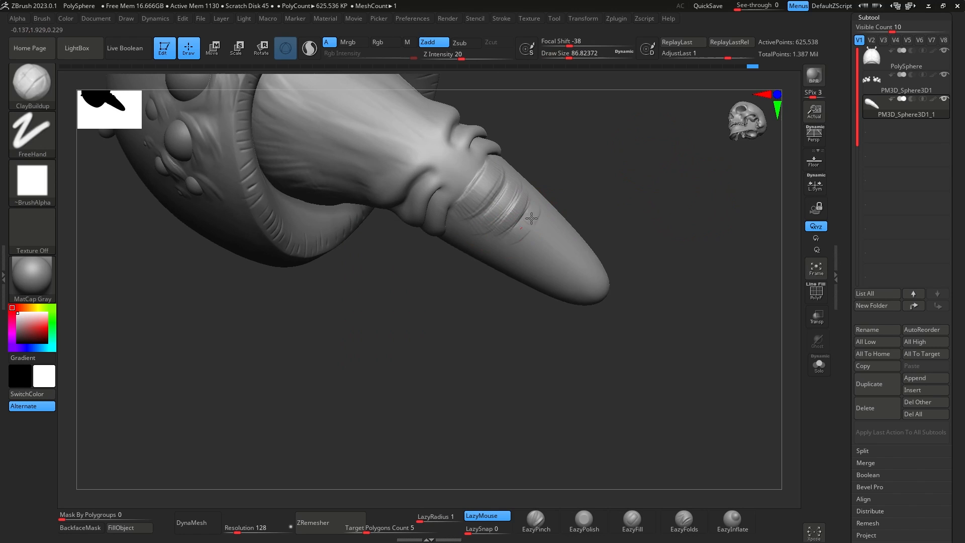
Smooth the crosswise ridges below the folds and refine them with a light ClayBuildup pass.
{"action": "key", "text": "shift"}
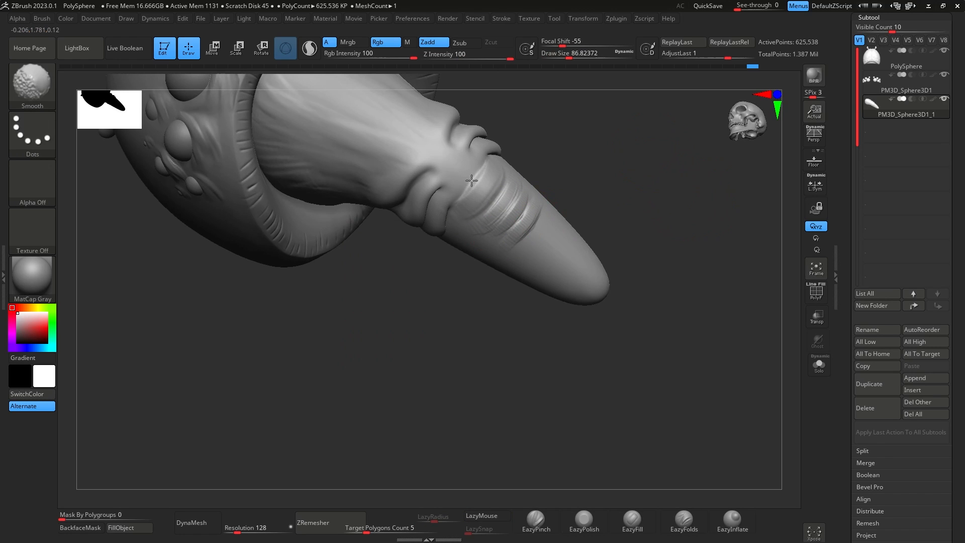
{"action": "left_click_drag", "start_coordinate": [535, 256], "coordinate": [531, 251], "text": "shift"}
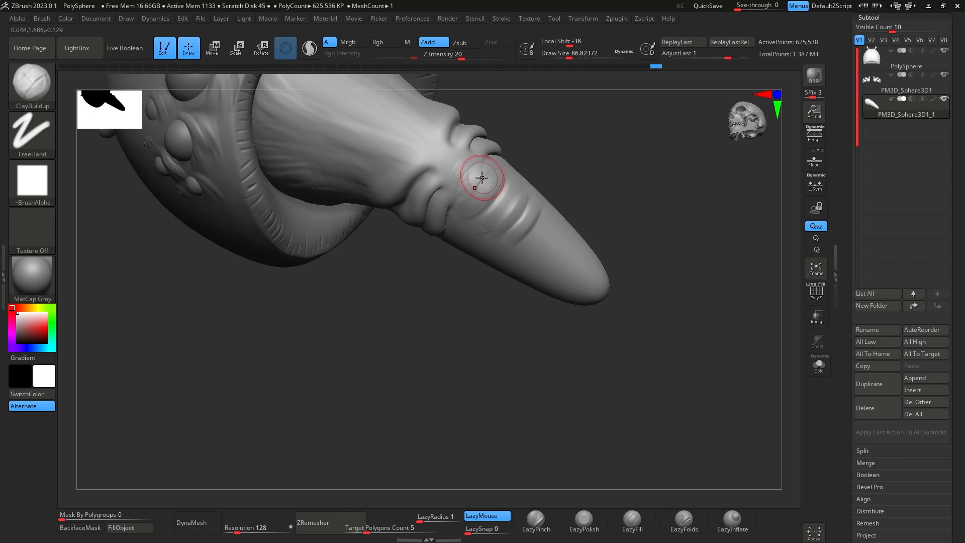
{"action": "key", "text": "shift"}
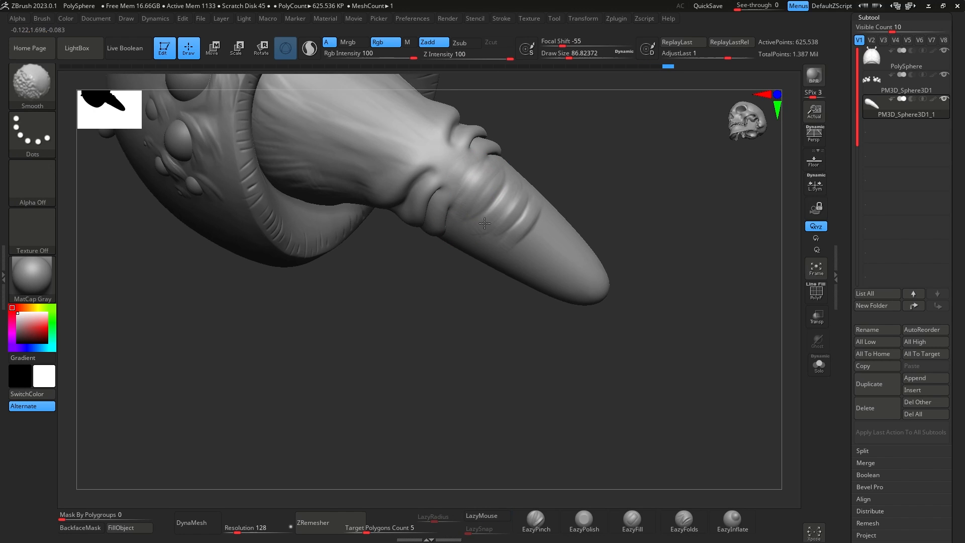
{"action": "mouse_move", "coordinate": [609, 161]}
{"action": "left_mouse_down"}
{"action": "mouse_move", "coordinate": [679, 230]}
{"action": "mouse_move", "coordinate": [668, 258]}
{"action": "left_mouse_up"}
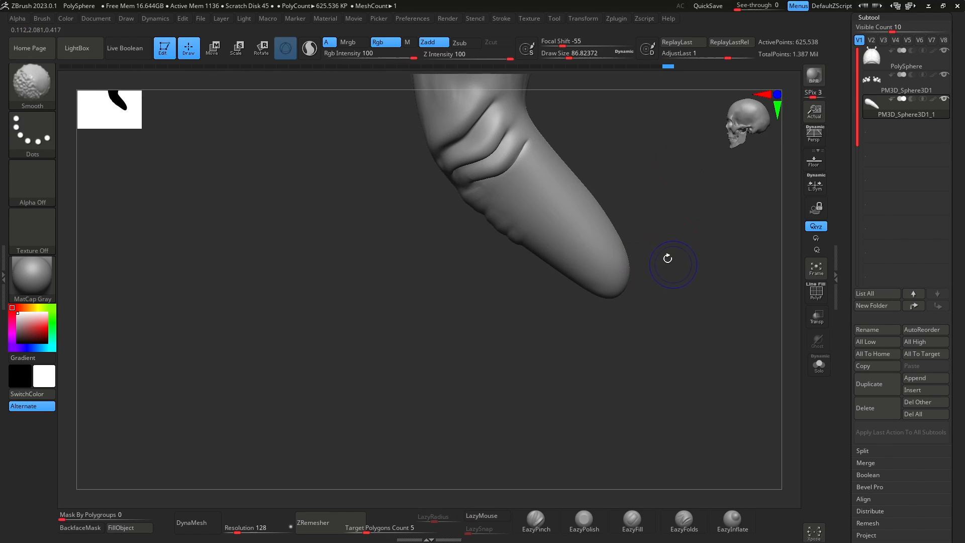
Extend the crosswise ridges around the sides of the lower body with ClayBuildup and smooth the strokes.
{"action": "mouse_move", "coordinate": [645, 222]}
{"action": "left_mouse_down"}
{"action": "mouse_move", "coordinate": [694, 186]}
{"action": "mouse_move", "coordinate": [679, 178]}
{"action": "left_mouse_up"}
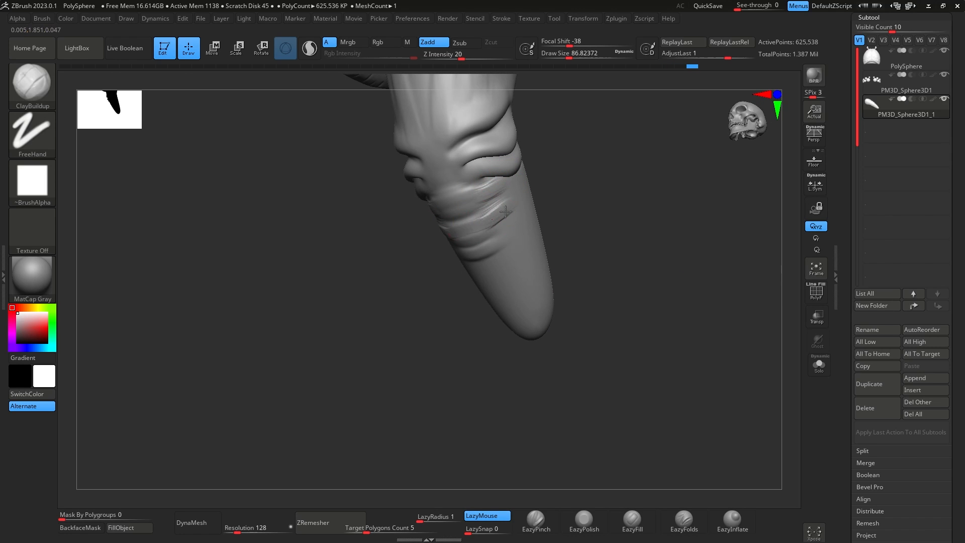
{"action": "left_click_drag", "start_coordinate": [486, 228], "coordinate": [503, 224]}
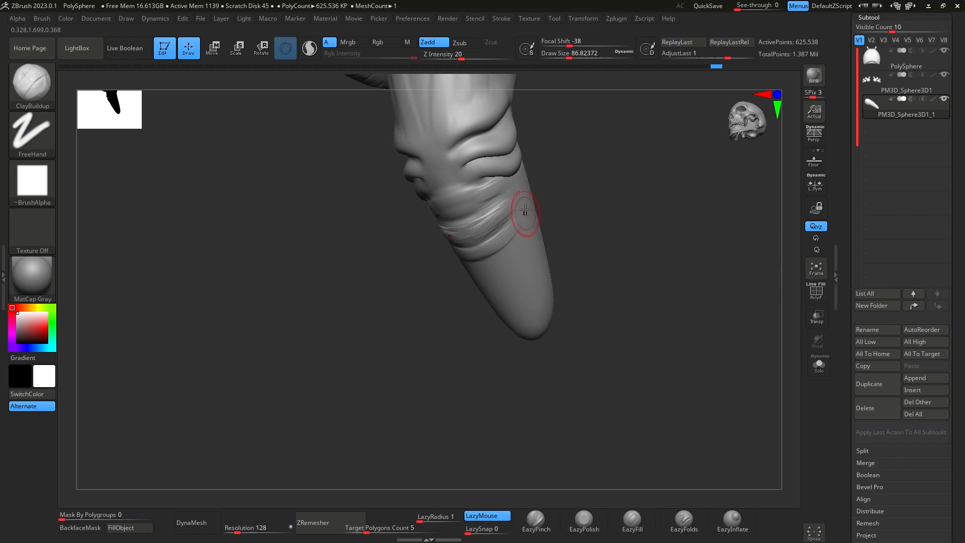
{"action": "key", "text": "shift"}
{"action": "mouse_move", "coordinate": [578, 194]}
{"action": "left_mouse_down"}
{"action": "mouse_move", "coordinate": [642, 207]}
{"action": "mouse_move", "coordinate": [515, 204]}
{"action": "left_mouse_up"}
{"action": "left_click_drag", "start_coordinate": [465, 256], "coordinate": [500, 210]}
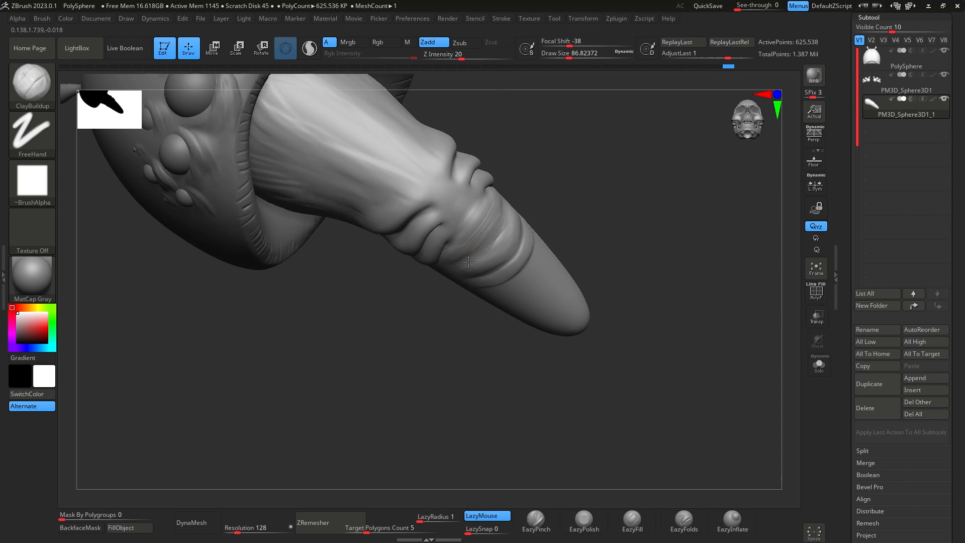
{"action": "key", "text": "shift"}
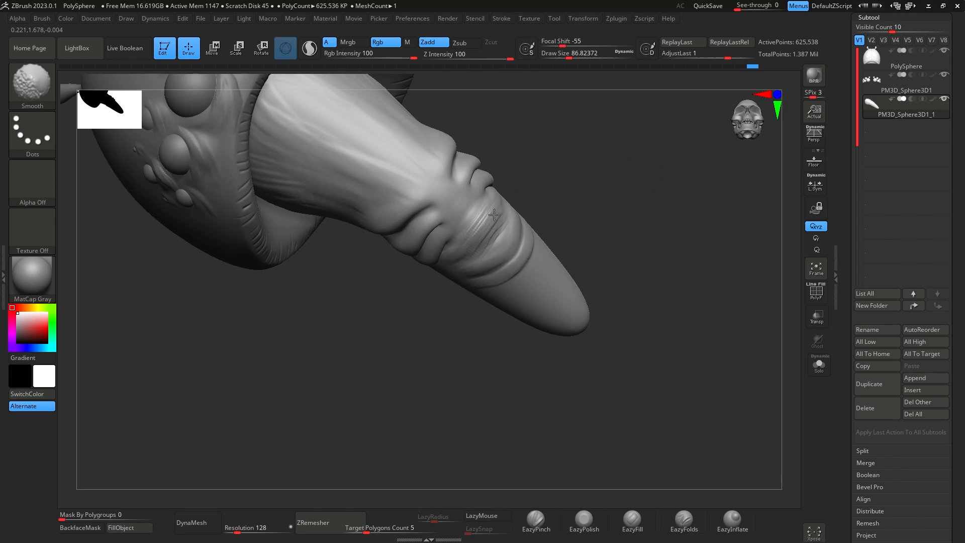
Add lengthwise ClayBuildup streaks between the mirrored folds along the centre of the lower body.
{"action": "mouse_move", "coordinate": [543, 242]}
{"action": "left_mouse_down"}
{"action": "mouse_move", "coordinate": [661, 297]}
{"action": "mouse_move", "coordinate": [685, 324]}
{"action": "mouse_move", "coordinate": [695, 257]}
{"action": "mouse_move", "coordinate": [692, 157]}
{"action": "mouse_move", "coordinate": [657, 295]}
{"action": "mouse_move", "coordinate": [571, 216]}
{"action": "left_mouse_up"}
{"action": "mouse_move", "coordinate": [413, 230]}
{"action": "left_mouse_down"}
{"action": "mouse_move", "coordinate": [409, 279]}
{"action": "mouse_move", "coordinate": [421, 274]}
{"action": "mouse_move", "coordinate": [417, 283]}
{"action": "mouse_move", "coordinate": [403, 276]}
{"action": "left_mouse_up"}
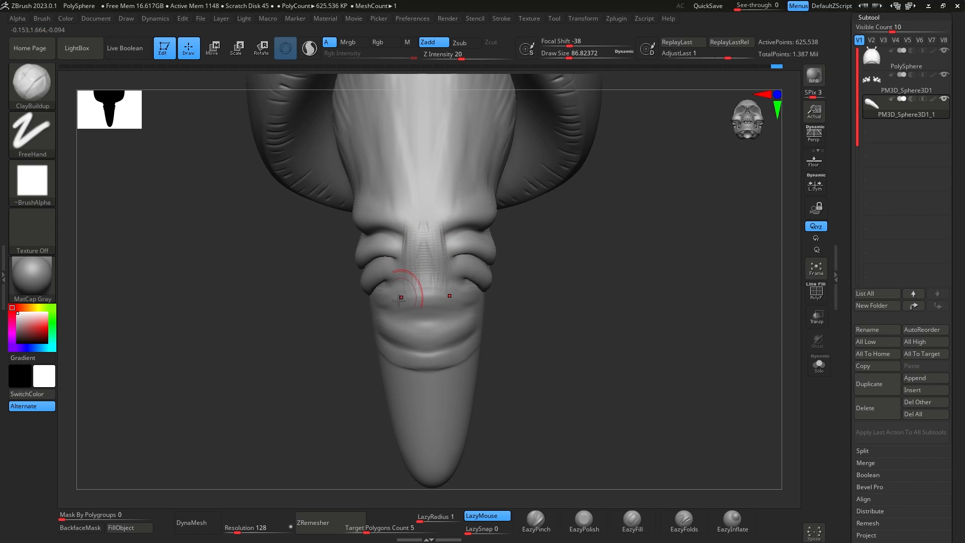
{"action": "left_click_drag", "start_coordinate": [410, 240], "coordinate": [407, 294]}
{"action": "left_click_drag", "start_coordinate": [421, 216], "coordinate": [423, 284]}
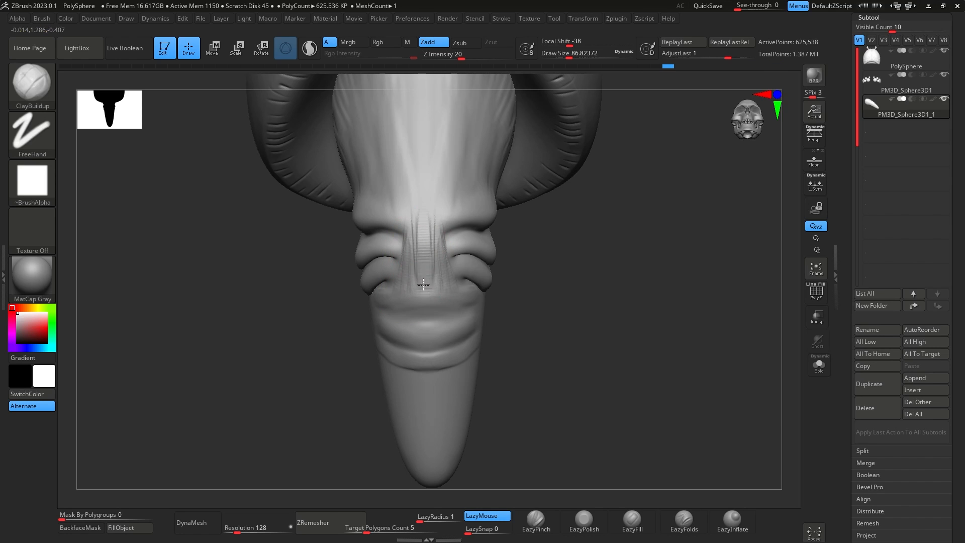
{"action": "left_click_drag", "start_coordinate": [698, 222], "coordinate": [560, 215]}
{"action": "left_click_drag", "start_coordinate": [422, 224], "coordinate": [437, 159]}
Smooth the lengthwise streaks between the folds and up to the rim on the lower body.
{"action": "key", "text": "shift"}
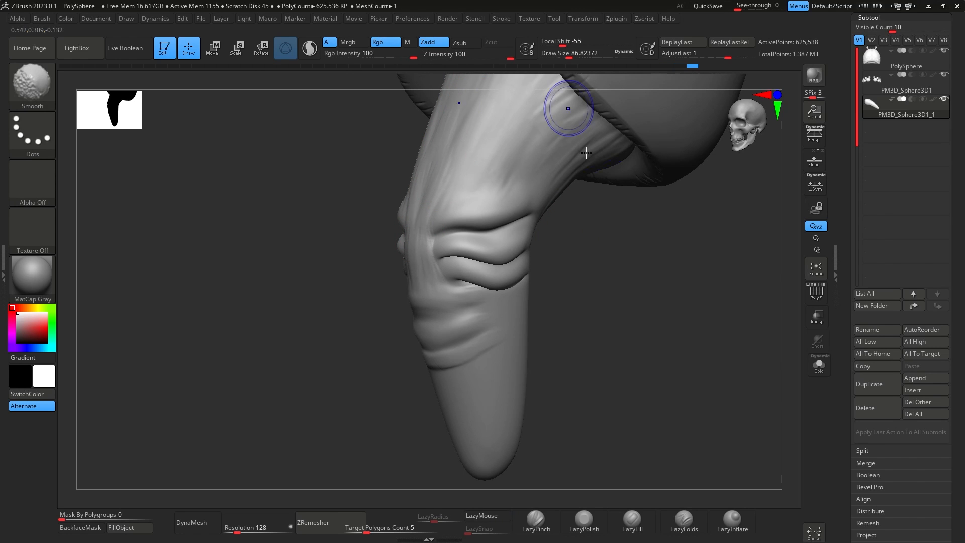
{"action": "mouse_move", "coordinate": [719, 317]}
{"action": "left_mouse_down"}
{"action": "mouse_move", "coordinate": [726, 330]}
{"action": "mouse_move", "coordinate": [726, 282]}
{"action": "mouse_move", "coordinate": [735, 286]}
{"action": "mouse_move", "coordinate": [696, 297]}
{"action": "left_mouse_up"}
{"action": "key", "text": "shift"}
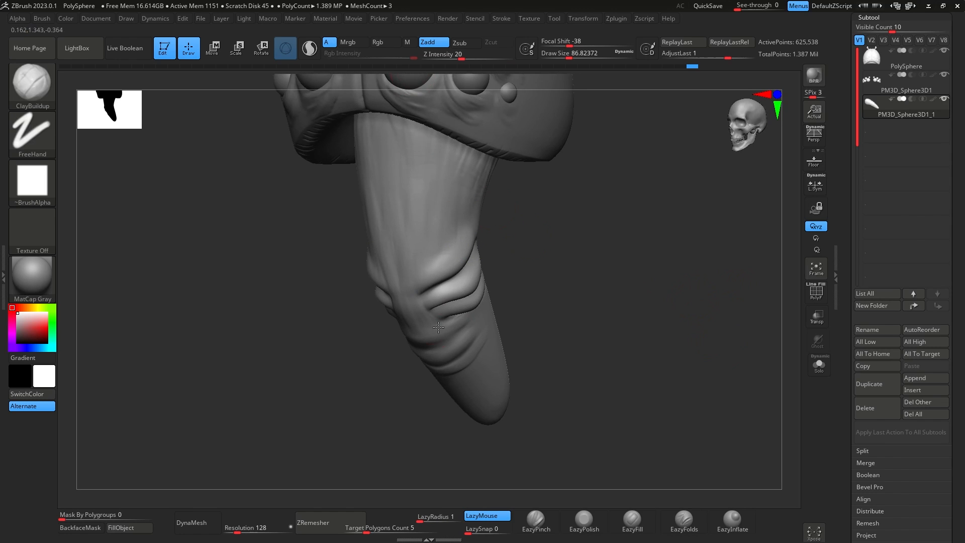
{"action": "mouse_move", "coordinate": [641, 242]}
{"action": "left_mouse_down", "text": "alt"}
{"action": "mouse_move", "coordinate": [645, 373]}
{"action": "mouse_move", "coordinate": [659, 354]}
{"action": "mouse_move", "coordinate": [659, 377]}
{"action": "mouse_move", "coordinate": [635, 329]}
{"action": "left_mouse_up", "text": "alt"}
{"action": "key", "text": "shift"}
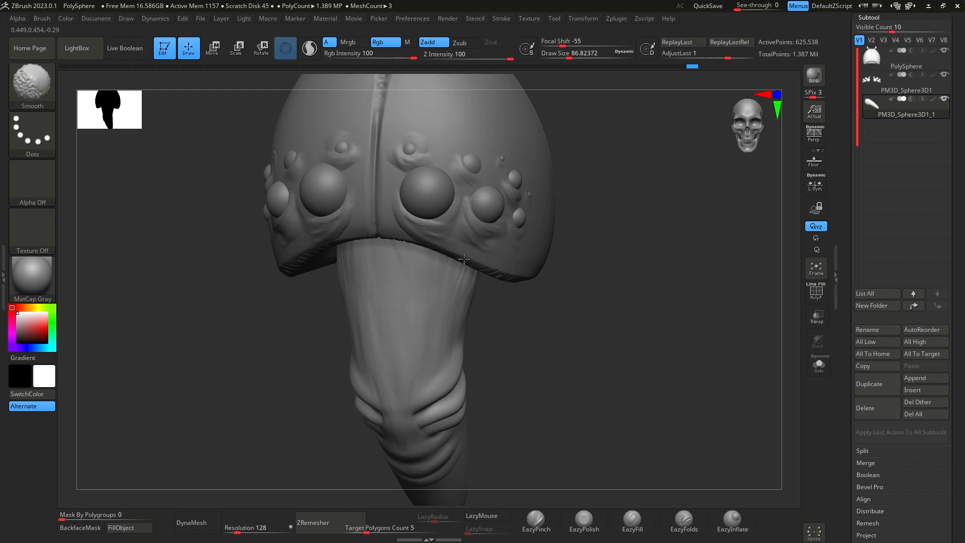
{"action": "mouse_move", "coordinate": [643, 393]}
{"action": "left_mouse_down", "text": "alt"}
{"action": "mouse_move", "coordinate": [641, 252]}
{"action": "mouse_move", "coordinate": [671, 326]}
{"action": "mouse_move", "coordinate": [635, 334]}
{"action": "mouse_move", "coordinate": [672, 327]}
{"action": "mouse_move", "coordinate": [661, 302]}
{"action": "mouse_move", "coordinate": [640, 306]}
{"action": "mouse_move", "coordinate": [654, 300]}
{"action": "mouse_move", "coordinate": [666, 302]}
{"action": "mouse_move", "coordinate": [668, 331]}
{"action": "mouse_move", "coordinate": [635, 311]}
{"action": "mouse_move", "coordinate": [650, 330]}
{"action": "mouse_move", "coordinate": [680, 334]}
{"action": "mouse_move", "coordinate": [657, 415]}
{"action": "left_mouse_up", "text": "alt"}
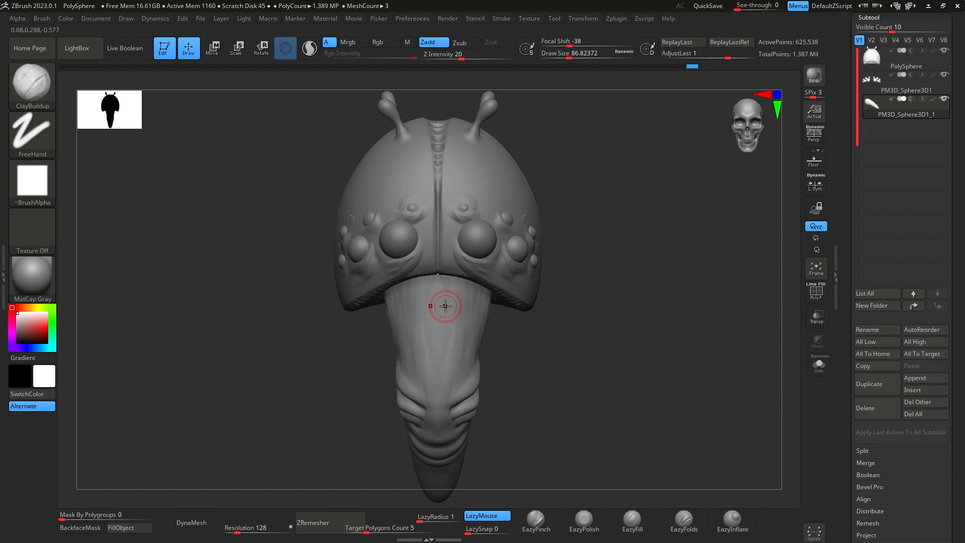
Choose the CurveTube brush and dock the Stroke palette in the side tray.
{"action": "key", "text": "b"}
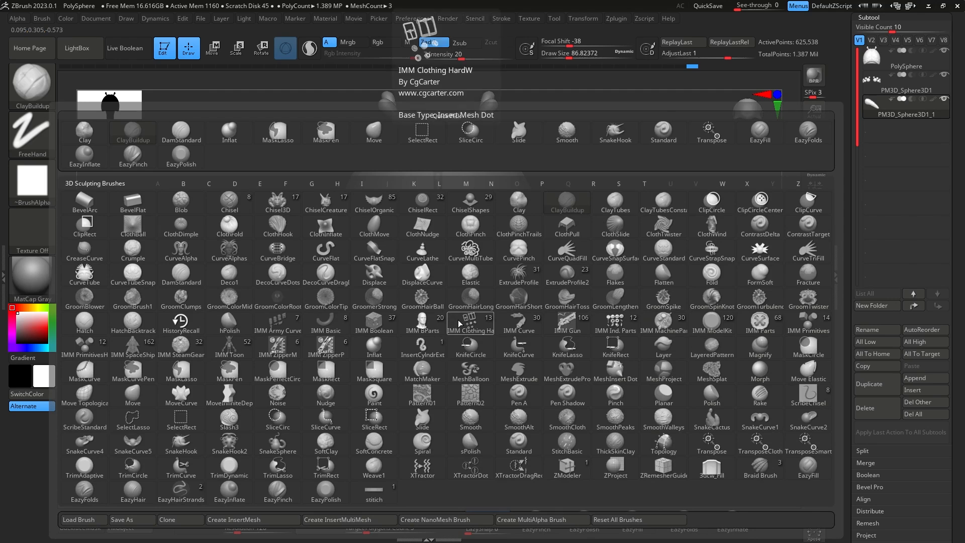
{"action": "left_click", "coordinate": [84, 274]}
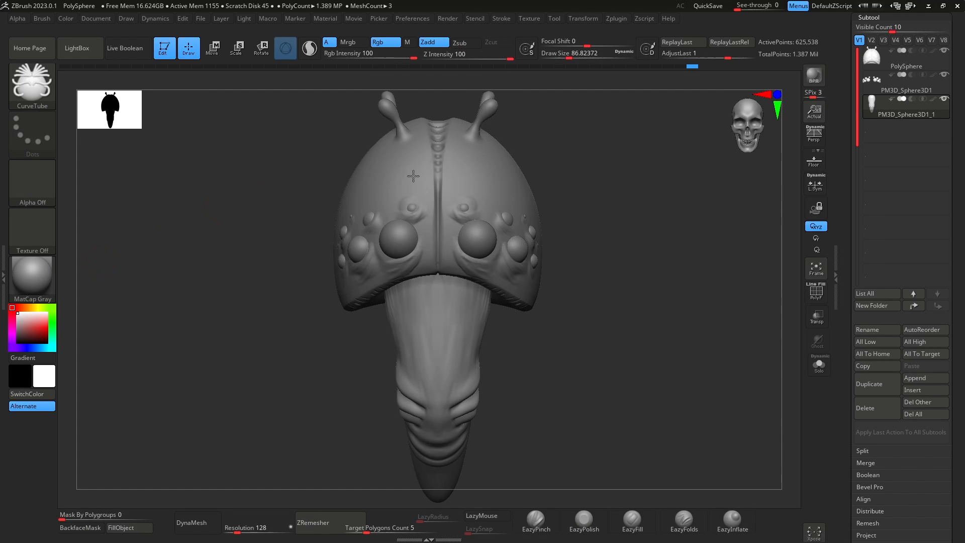
{"action": "left_click", "coordinate": [3, 281]}
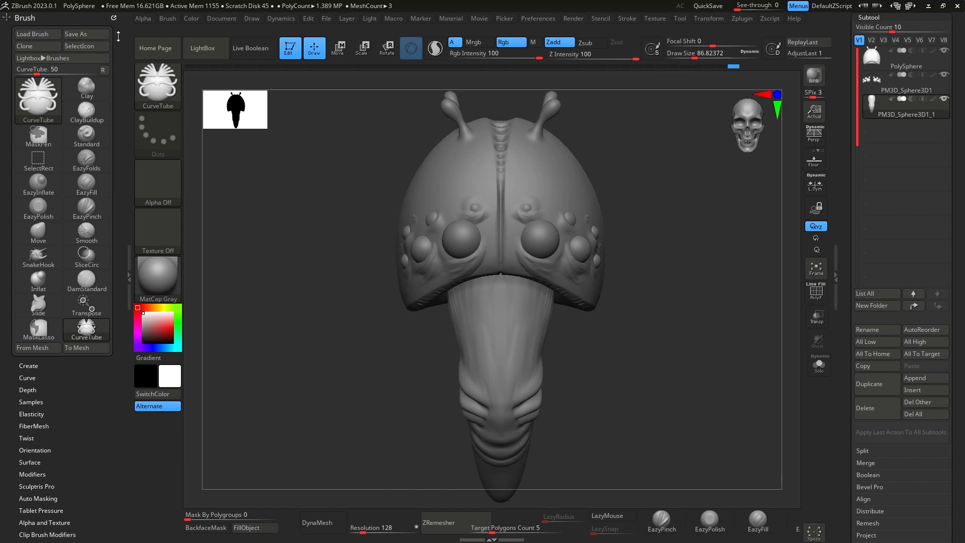
{"action": "left_click_drag", "start_coordinate": [113, 17], "coordinate": [337, 221]}
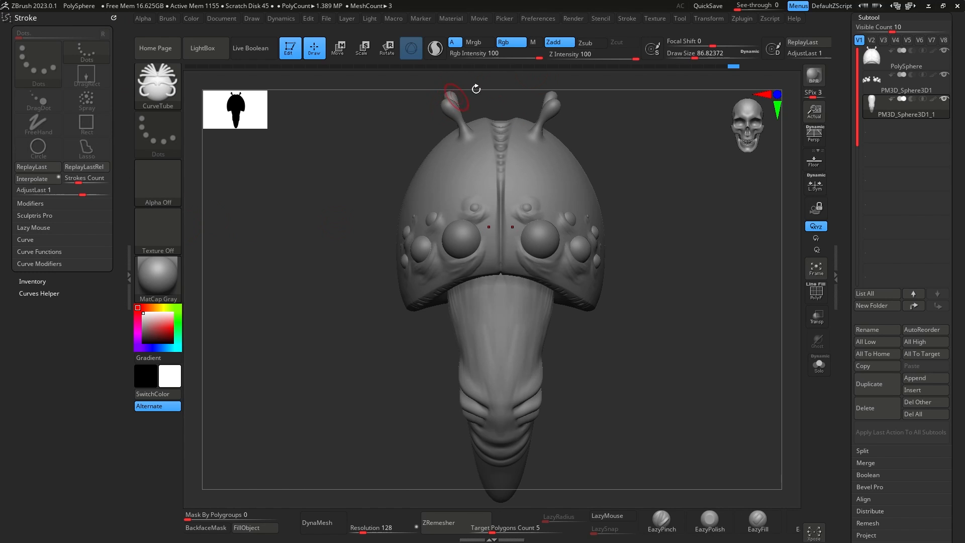
{"action": "left_click", "coordinate": [634, 21]}
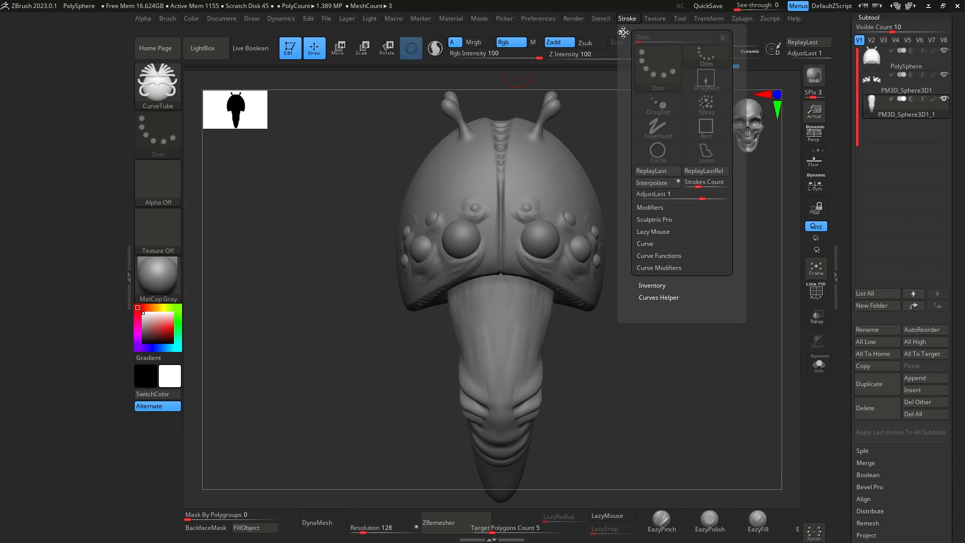
{"action": "mouse_move", "coordinate": [623, 32]}
{"action": "left_mouse_down"}
{"action": "mouse_move", "coordinate": [75, 42]}
{"action": "mouse_move", "coordinate": [23, 56]}
{"action": "left_mouse_up"}
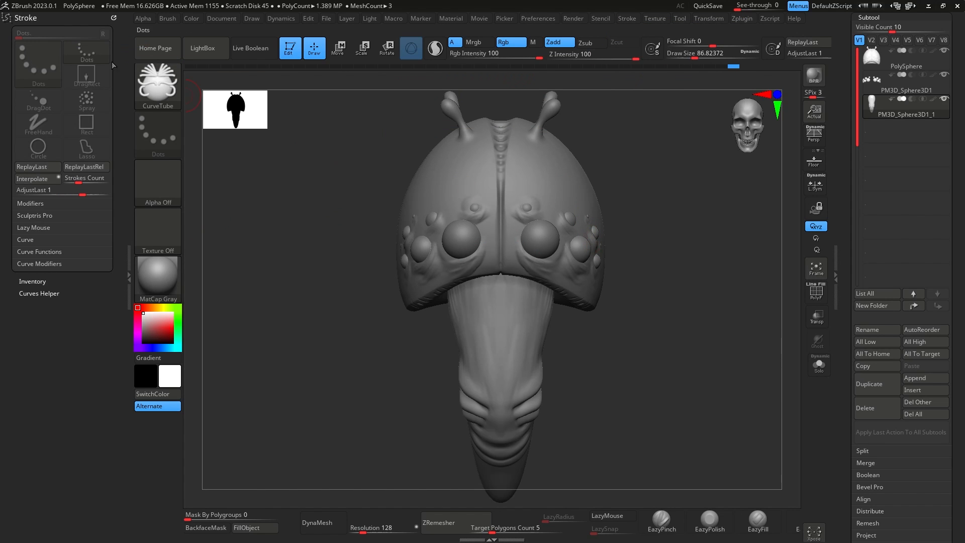
Reshape the Curve Falloff in Curve Modifiers into a rounded slope from full at the start to zero at the end.
{"action": "left_click", "coordinate": [40, 251]}
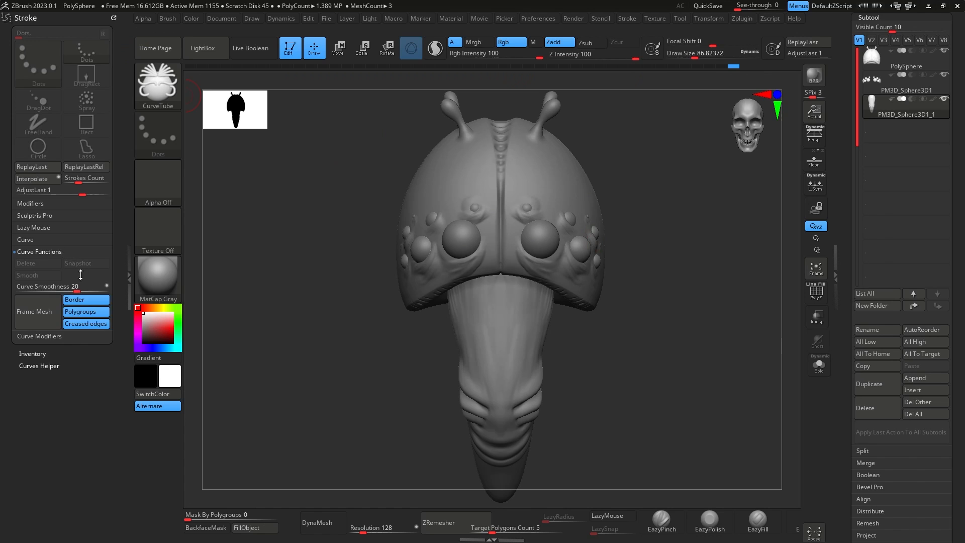
{"action": "left_click", "coordinate": [75, 336]}
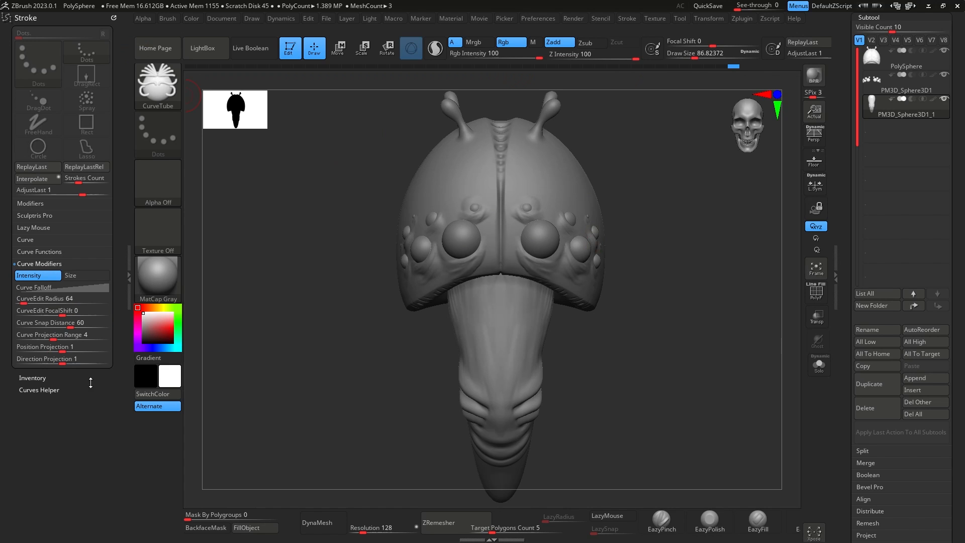
{"action": "left_click", "coordinate": [83, 287]}
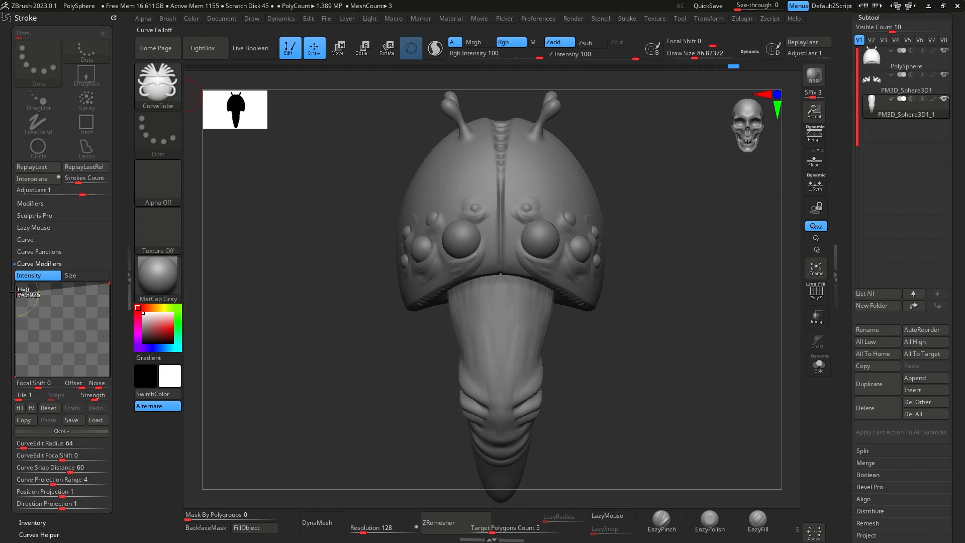
{"action": "left_click_drag", "start_coordinate": [109, 285], "coordinate": [82, 324]}
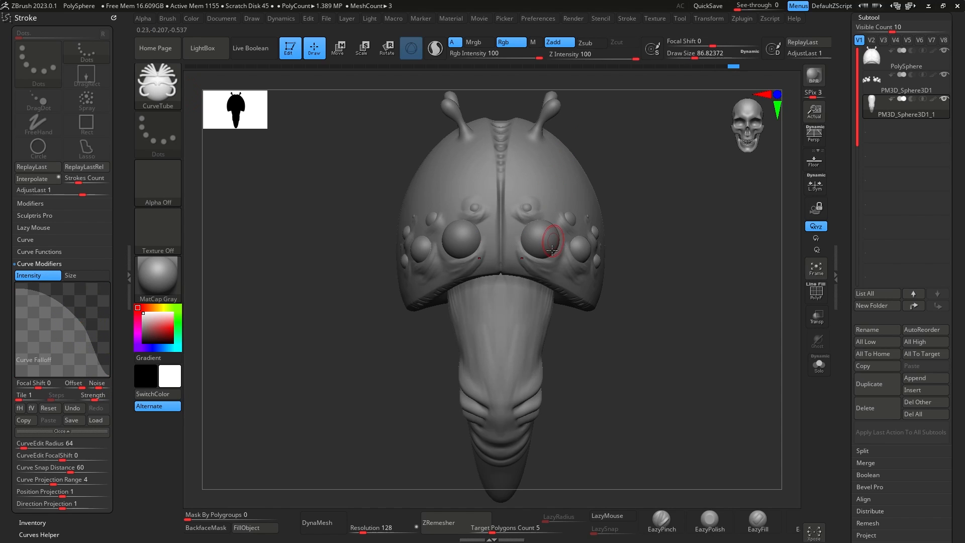
Turn on Lock Start in the brush's Curve settings.
{"action": "left_click", "coordinate": [65, 264]}
{"action": "left_click", "coordinate": [76, 240]}
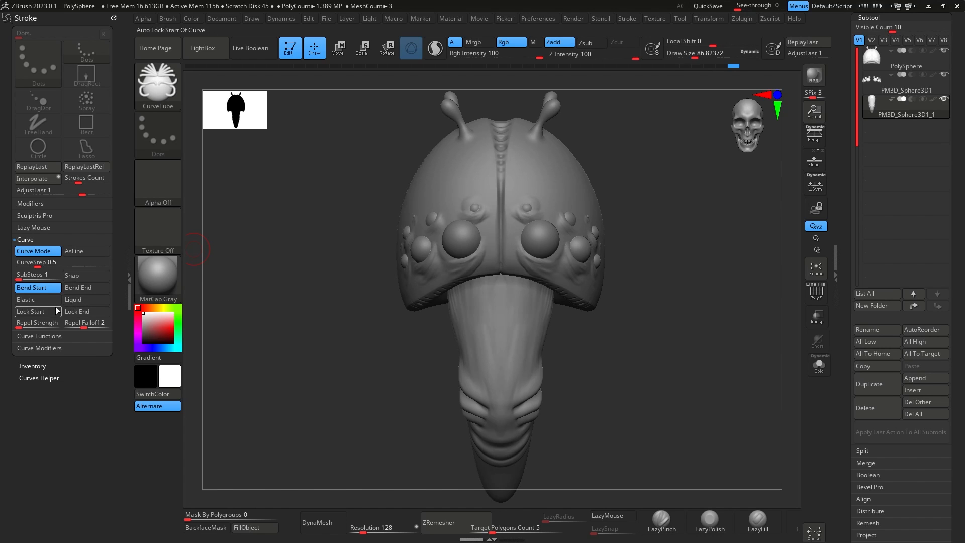
{"action": "left_click", "coordinate": [55, 312]}
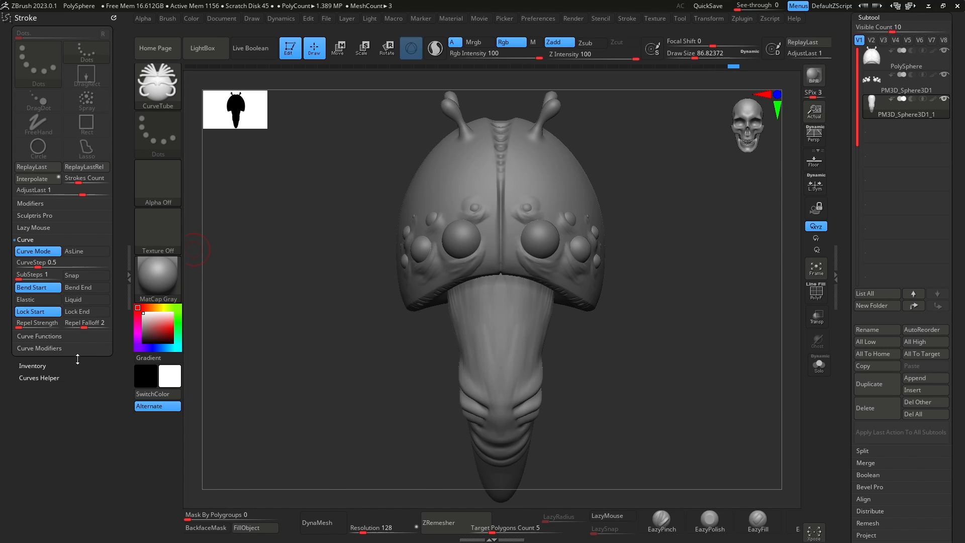
Turn on Size alongside Intensity in the curve modifiers so the curve falloff also controls tube thickness.
{"action": "left_click", "coordinate": [73, 338]}
{"action": "left_click", "coordinate": [78, 338]}
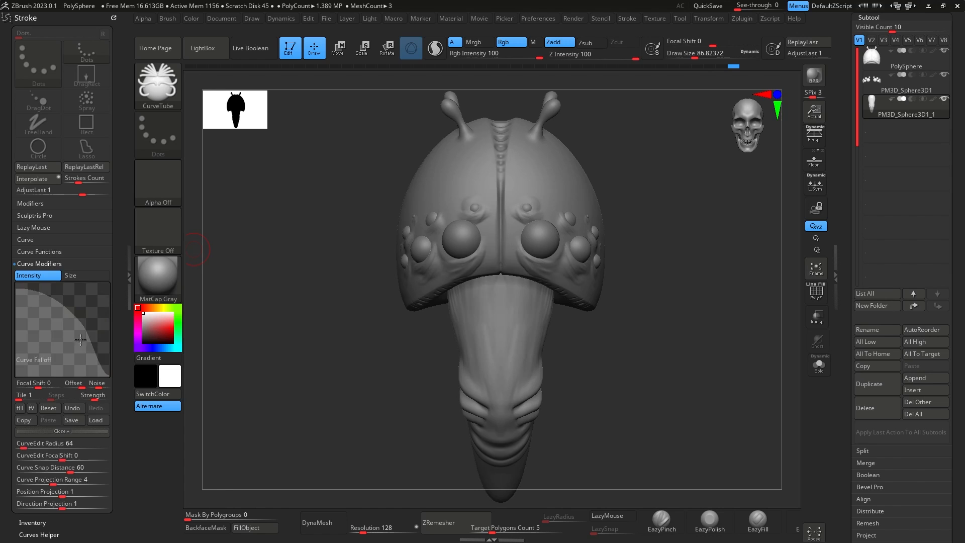
{"action": "left_click", "coordinate": [84, 278]}
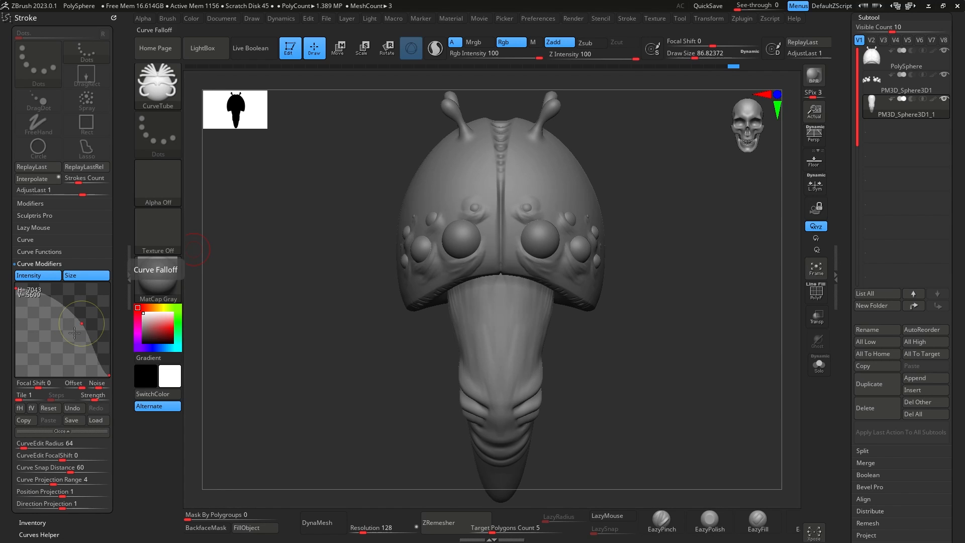
{"action": "mouse_move", "coordinate": [665, 317]}
{"action": "left_mouse_down"}
{"action": "mouse_move", "coordinate": [649, 322]}
{"action": "mouse_move", "coordinate": [674, 250]}
{"action": "mouse_move", "coordinate": [687, 351]}
{"action": "mouse_move", "coordinate": [654, 312]}
{"action": "left_mouse_up"}
{"action": "mouse_move", "coordinate": [696, 355]}
{"action": "left_mouse_down"}
{"action": "mouse_move", "coordinate": [771, 400]}
{"action": "mouse_move", "coordinate": [573, 408]}
{"action": "left_mouse_up"}
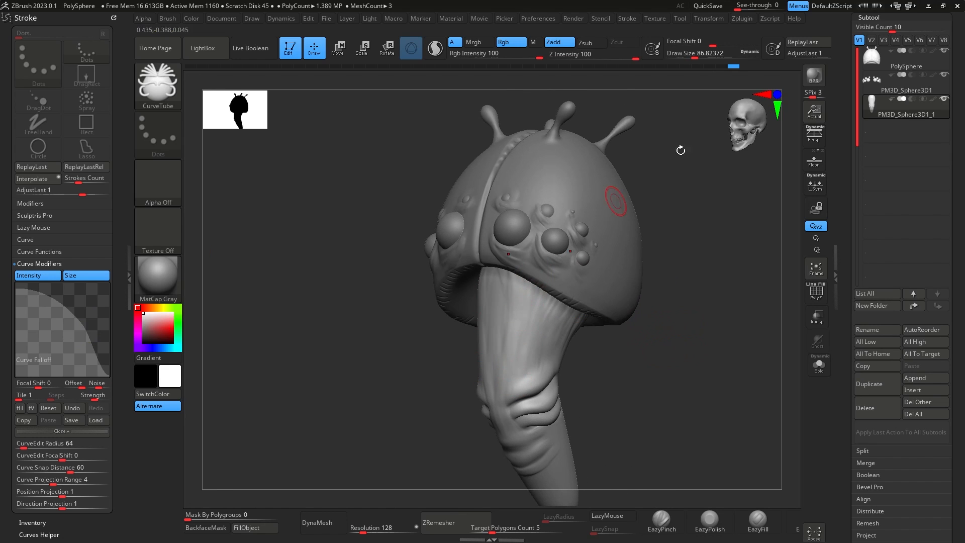
Make the eyes subtool PM3D_Sphere3D1 the active one for adding the tentacles.
{"action": "left_click", "coordinate": [888, 89]}
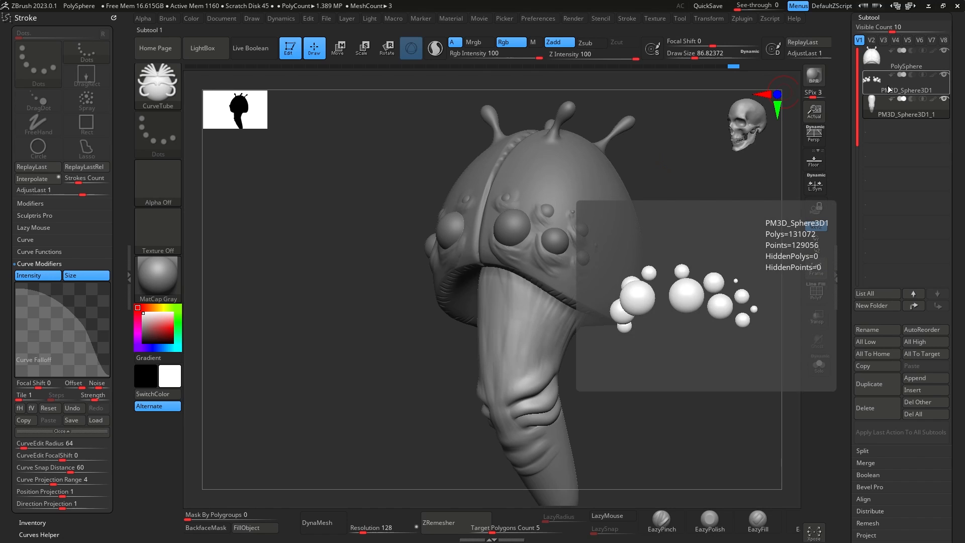
{"action": "left_click", "coordinate": [888, 89]}
{"action": "mouse_move", "coordinate": [712, 280]}
{"action": "left_mouse_down"}
{"action": "mouse_move", "coordinate": [698, 285]}
{"action": "mouse_move", "coordinate": [712, 282]}
{"action": "mouse_move", "coordinate": [724, 350]}
{"action": "mouse_move", "coordinate": [699, 298]}
{"action": "left_mouse_up"}
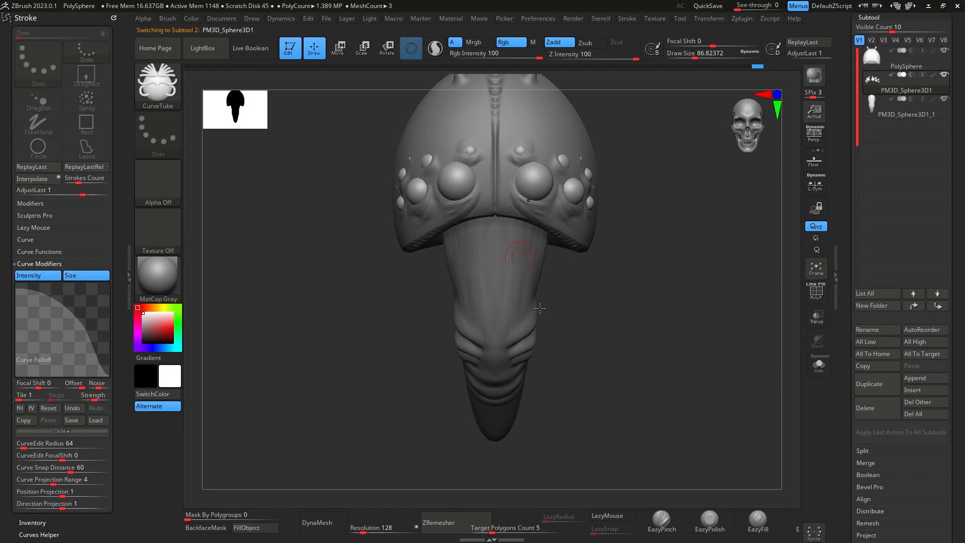
{"action": "left_click_drag", "start_coordinate": [539, 308], "coordinate": [494, 233]}
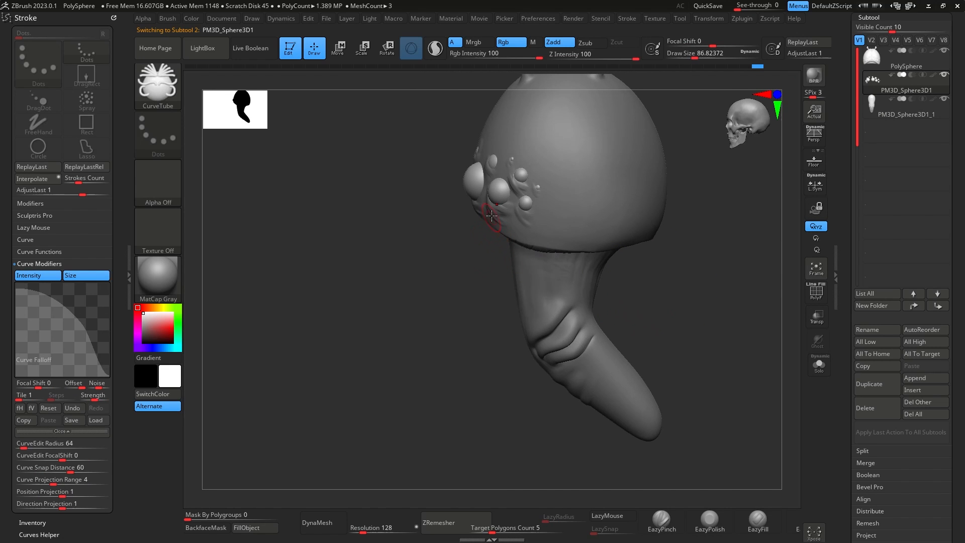
{"action": "left_click_drag", "start_coordinate": [480, 287], "coordinate": [468, 320]}
{"action": "left_click_drag", "start_coordinate": [648, 299], "coordinate": [743, 276]}
{"action": "key", "text": "ctrl+z"}
Reduce the draw size to about 68 and draw a tapered curve tube hanging beneath the eyes as the first tentacle.
{"action": "key", "text": "space"}
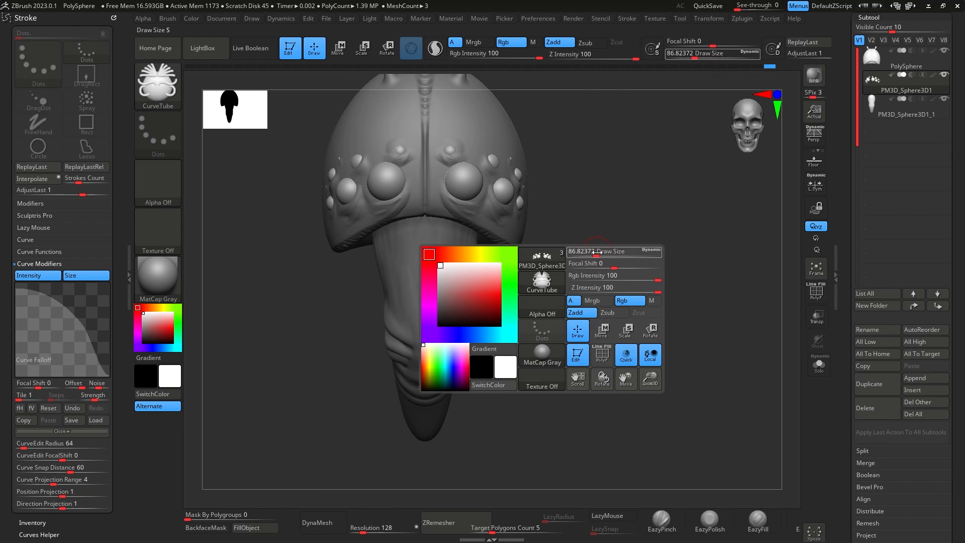
{"action": "left_click_drag", "start_coordinate": [597, 253], "coordinate": [592, 253]}
{"action": "mouse_move", "coordinate": [607, 260]}
{"action": "left_mouse_down"}
{"action": "mouse_move", "coordinate": [623, 267]}
{"action": "mouse_move", "coordinate": [485, 220]}
{"action": "left_mouse_up"}
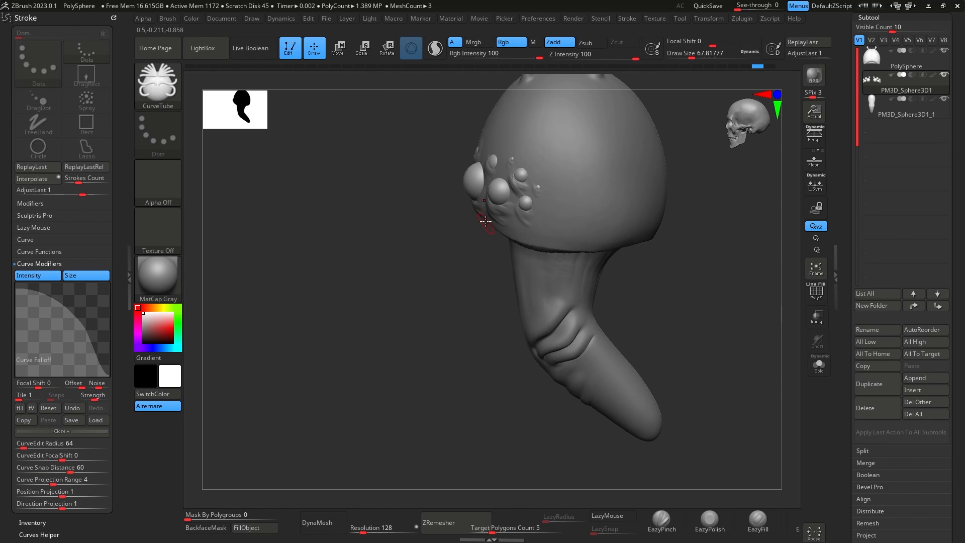
{"action": "left_click_drag", "start_coordinate": [489, 268], "coordinate": [496, 344]}
{"action": "left_click_drag", "start_coordinate": [648, 271], "coordinate": [752, 287], "text": "shift"}
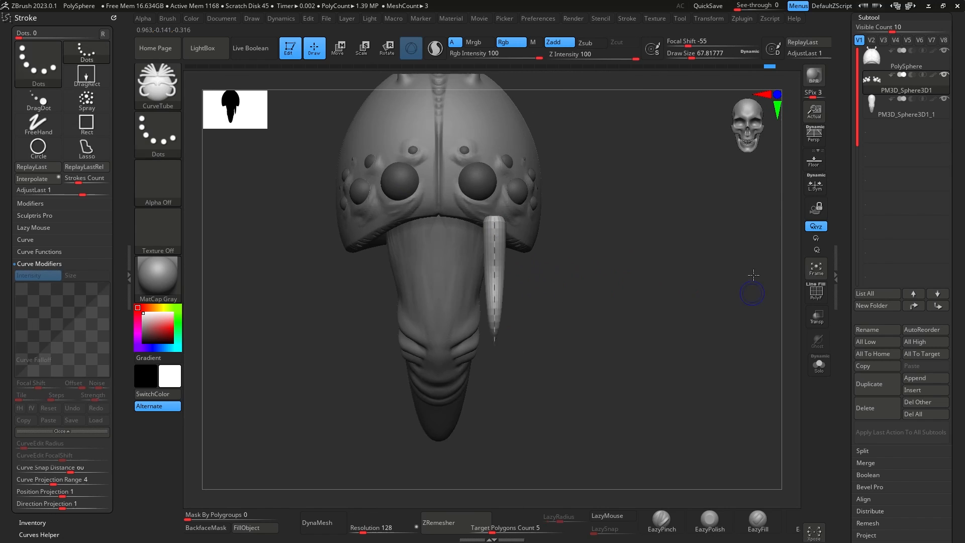
Move the first tentacle's root to the middle of the cap's front rim and bend the tube into an S-curve.
{"action": "left_click_drag", "start_coordinate": [495, 217], "coordinate": [431, 217]}
{"action": "mouse_move", "coordinate": [558, 229]}
{"action": "left_mouse_down"}
{"action": "mouse_move", "coordinate": [670, 222]}
{"action": "mouse_move", "coordinate": [534, 174]}
{"action": "left_mouse_up"}
{"action": "left_click_drag", "start_coordinate": [488, 216], "coordinate": [479, 212]}
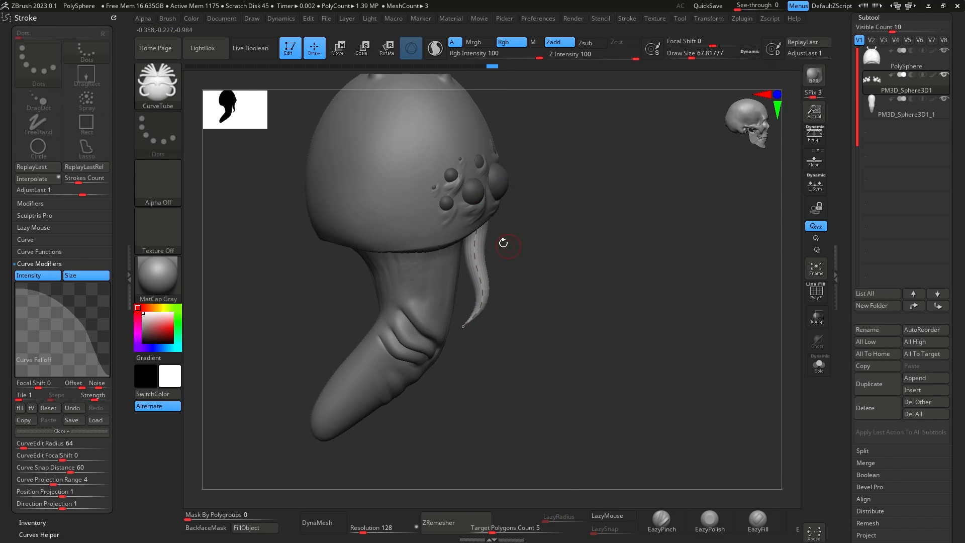
{"action": "left_click_drag", "start_coordinate": [478, 312], "coordinate": [496, 308]}
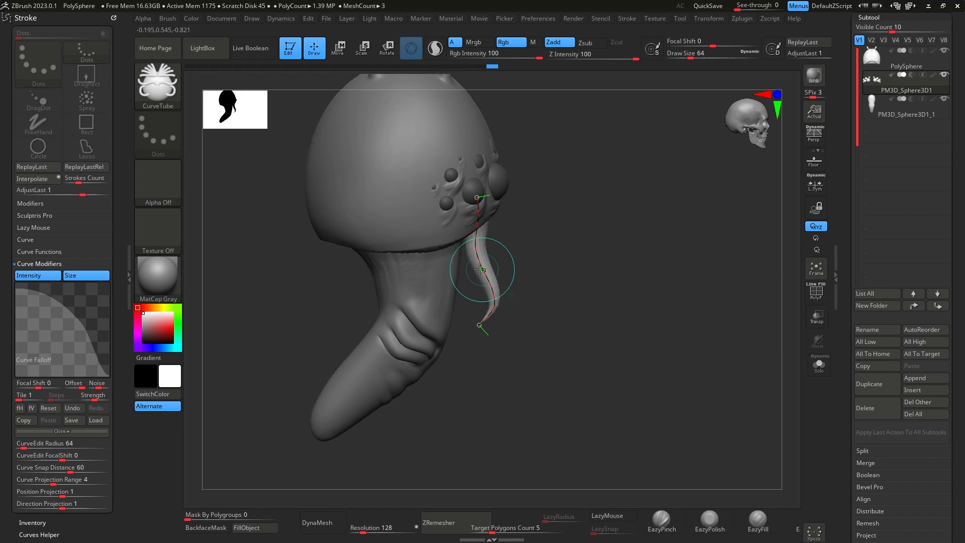
{"action": "mouse_move", "coordinate": [696, 271]}
{"action": "left_mouse_down"}
{"action": "mouse_move", "coordinate": [651, 283]}
{"action": "mouse_move", "coordinate": [648, 302]}
{"action": "mouse_move", "coordinate": [638, 297]}
{"action": "left_mouse_up"}
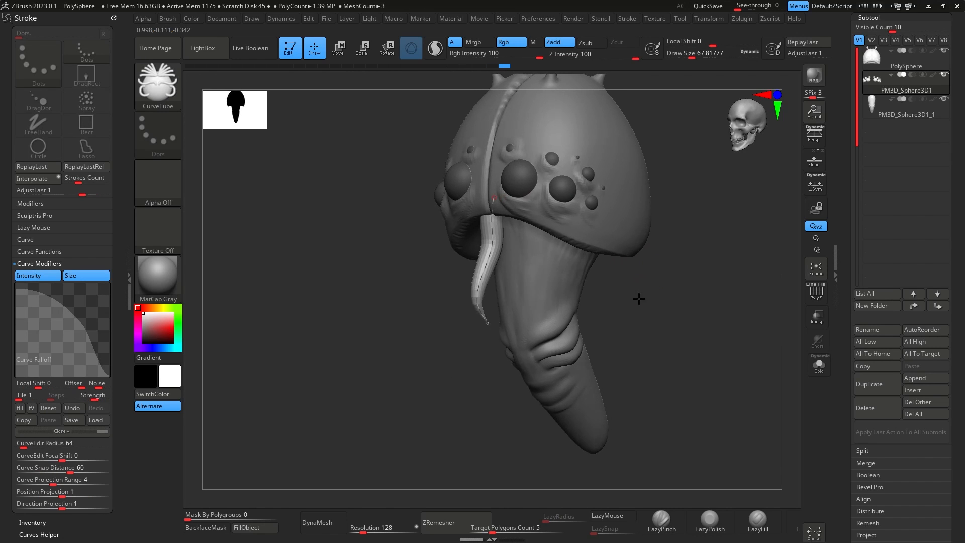
Show the curve functions and clear the active curve from the finished first tentacle.
{"action": "left_click", "coordinate": [55, 242]}
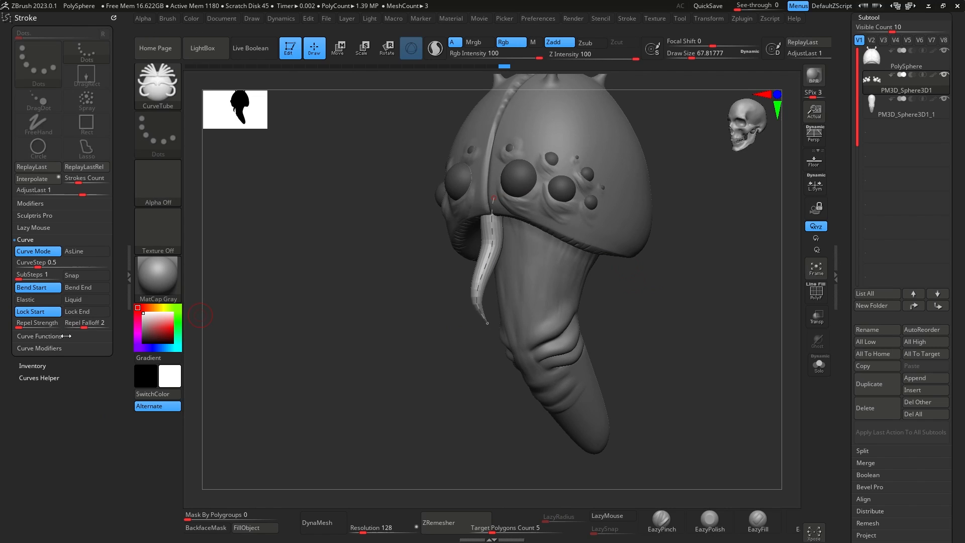
{"action": "left_click", "coordinate": [39, 336]}
{"action": "left_click_drag", "start_coordinate": [662, 303], "coordinate": [643, 310]}
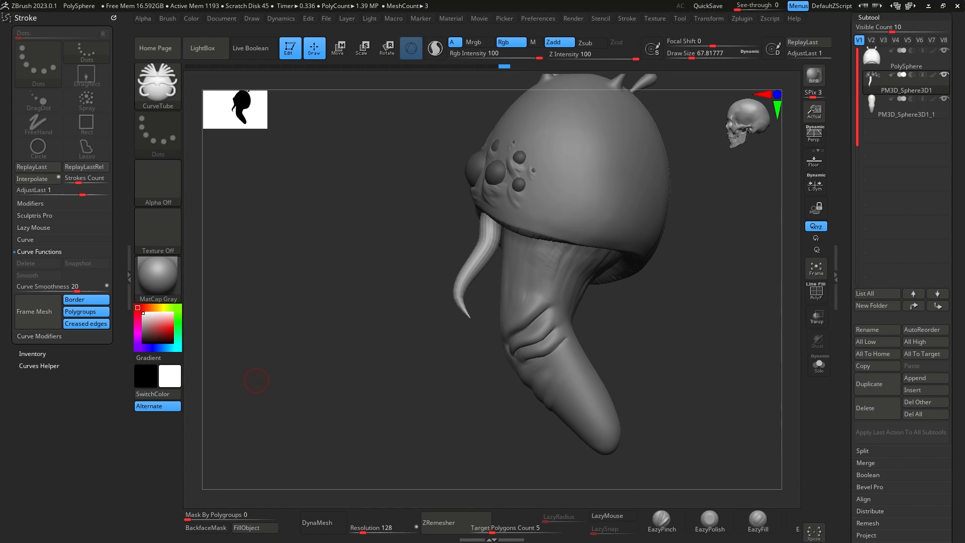
Draw a second tapered tentacle beside the first and tuck its root under the cap's rim below the large eye.
{"action": "mouse_move", "coordinate": [672, 320]}
{"action": "left_mouse_down"}
{"action": "mouse_move", "coordinate": [650, 291]}
{"action": "mouse_move", "coordinate": [708, 312]}
{"action": "mouse_move", "coordinate": [605, 213]}
{"action": "left_mouse_up"}
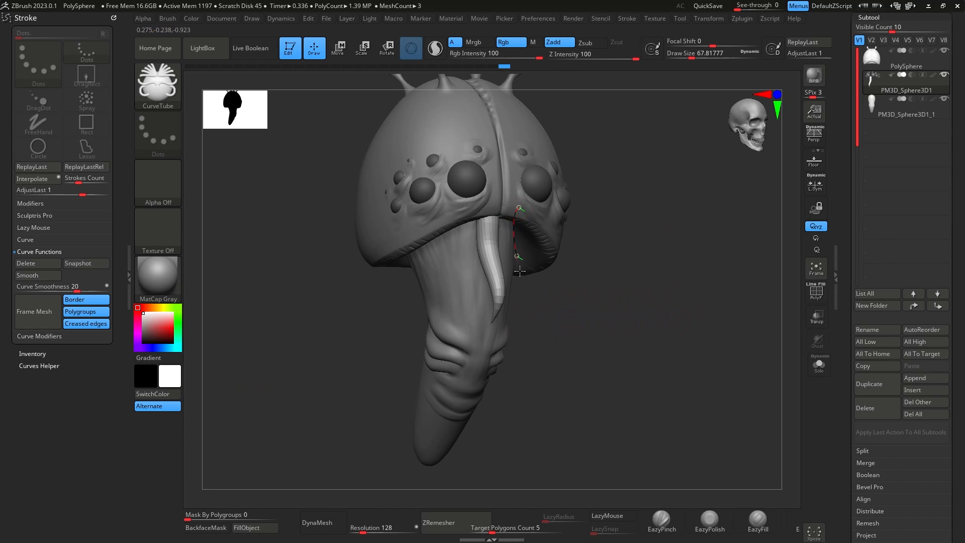
{"action": "left_click_drag", "start_coordinate": [519, 271], "coordinate": [522, 327]}
{"action": "left_click_drag", "start_coordinate": [642, 278], "coordinate": [540, 274]}
{"action": "left_click_drag", "start_coordinate": [513, 209], "coordinate": [534, 214]}
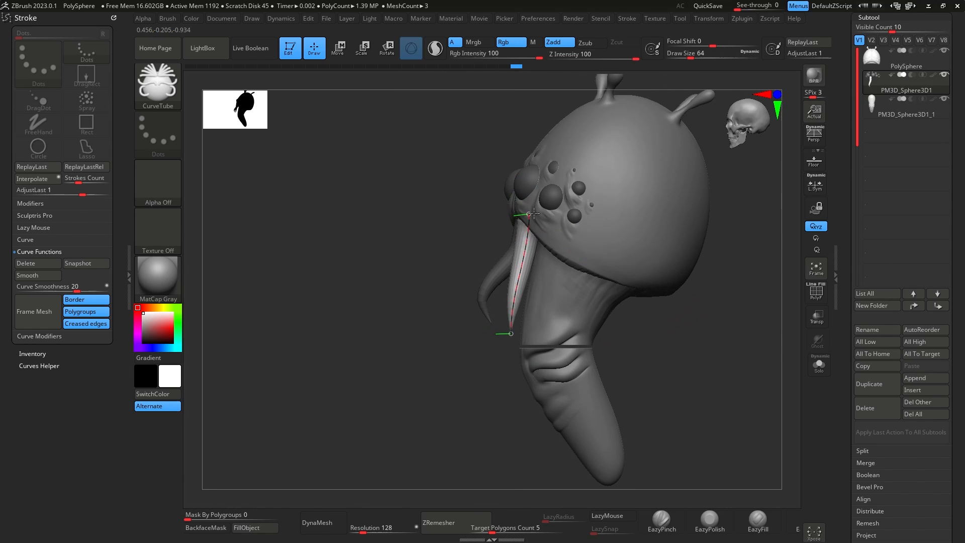
{"action": "left_click_drag", "start_coordinate": [694, 340], "coordinate": [618, 243]}
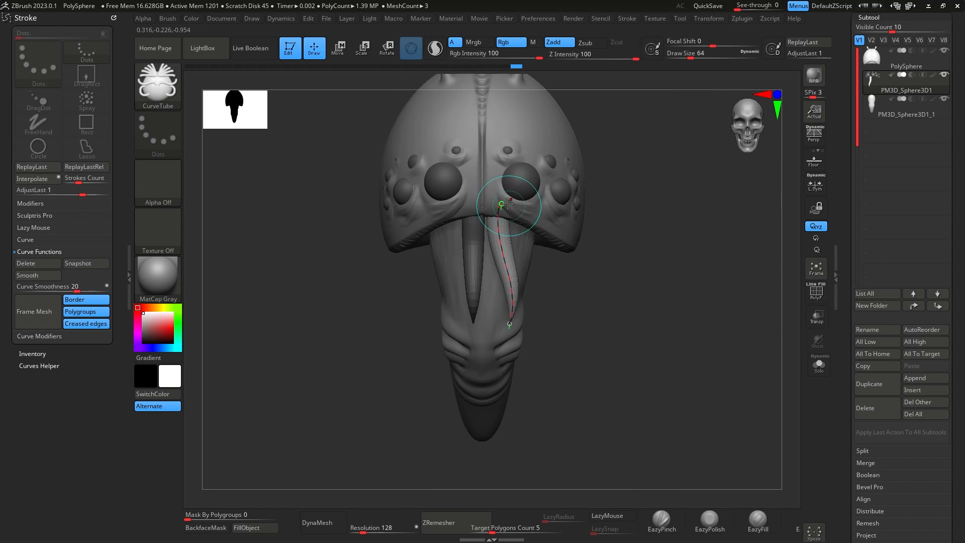
{"action": "left_click_drag", "start_coordinate": [505, 203], "coordinate": [504, 196]}
{"action": "mouse_move", "coordinate": [608, 322]}
{"action": "left_mouse_down"}
{"action": "mouse_move", "coordinate": [659, 304]}
{"action": "mouse_move", "coordinate": [680, 269]}
{"action": "mouse_move", "coordinate": [674, 285]}
{"action": "left_mouse_up"}
{"action": "mouse_move", "coordinate": [628, 256]}
{"action": "left_mouse_down"}
{"action": "mouse_move", "coordinate": [610, 242]}
{"action": "mouse_move", "coordinate": [598, 247]}
{"action": "left_mouse_up"}
{"action": "key", "text": "ctrl+z"}
Place a third tentacle on the opposite side of the central one, set its root under the rim and bend it forward.
{"action": "mouse_move", "coordinate": [654, 325]}
{"action": "left_mouse_down"}
{"action": "mouse_move", "coordinate": [573, 315]}
{"action": "mouse_move", "coordinate": [538, 280]}
{"action": "left_mouse_up"}
{"action": "left_click_drag", "start_coordinate": [441, 210], "coordinate": [473, 198]}
{"action": "mouse_move", "coordinate": [648, 327]}
{"action": "left_mouse_down"}
{"action": "mouse_move", "coordinate": [717, 332]}
{"action": "mouse_move", "coordinate": [724, 289]}
{"action": "left_mouse_up"}
{"action": "left_click_drag", "start_coordinate": [411, 293], "coordinate": [452, 309]}
{"action": "left_click_drag", "start_coordinate": [427, 271], "coordinate": [441, 268]}
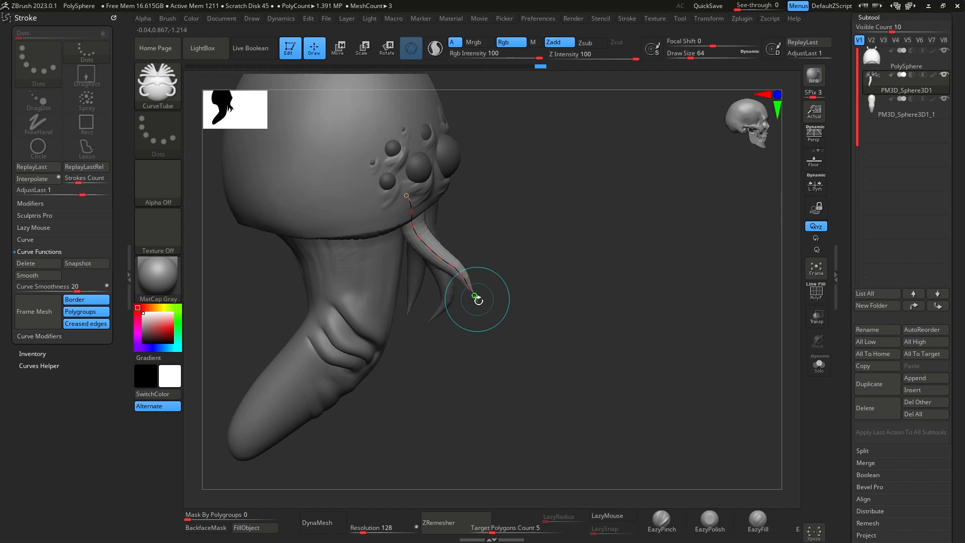
{"action": "left_click_drag", "start_coordinate": [529, 260], "coordinate": [469, 258], "text": "shift"}
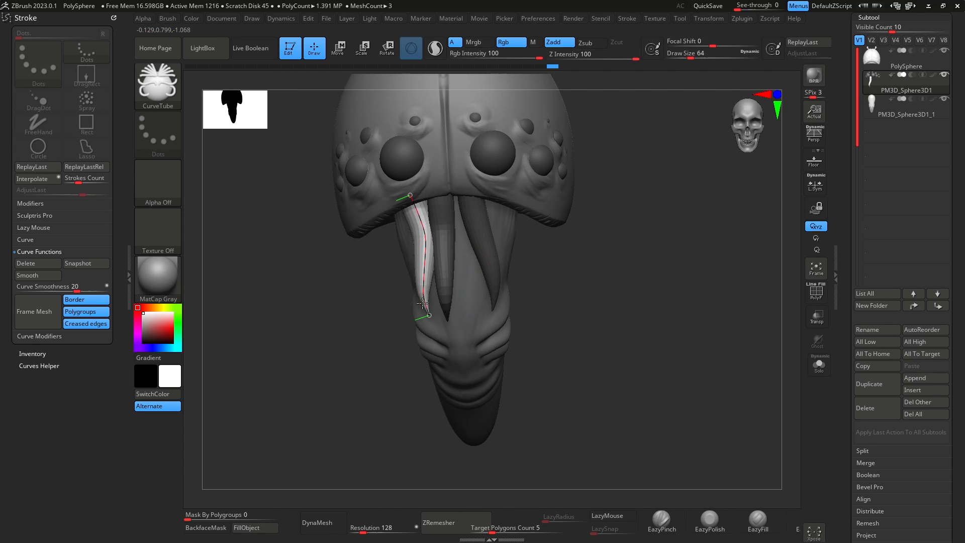
{"action": "left_click_drag", "start_coordinate": [421, 205], "coordinate": [430, 209]}
Draw a fourth tentacle outside the second one, attach its root under the rim, and turn on perspective to check its shape.
{"action": "mouse_move", "coordinate": [629, 266]}
{"action": "left_mouse_down"}
{"action": "mouse_move", "coordinate": [664, 272]}
{"action": "mouse_move", "coordinate": [659, 297]}
{"action": "mouse_move", "coordinate": [666, 274]}
{"action": "mouse_move", "coordinate": [537, 233]}
{"action": "left_mouse_up"}
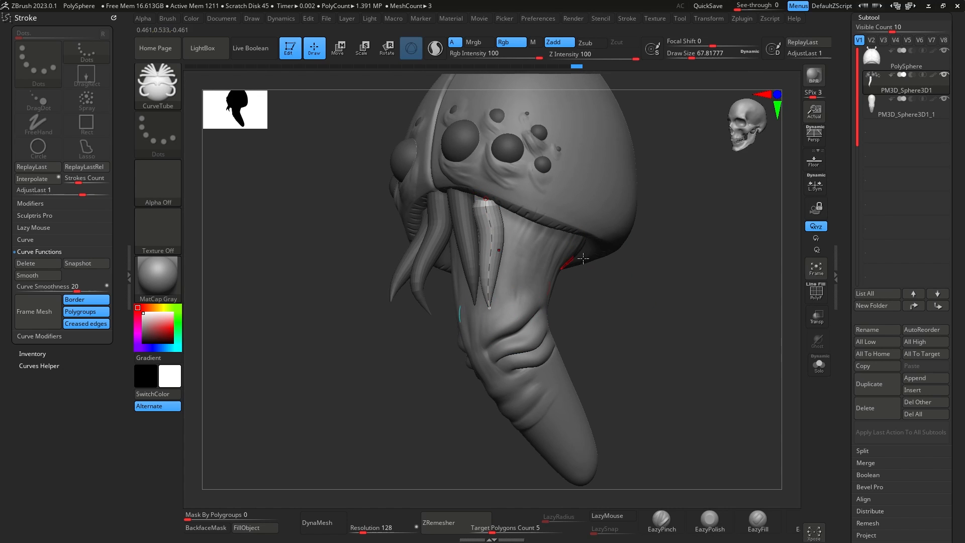
{"action": "left_click_drag", "start_coordinate": [583, 257], "coordinate": [490, 198]}
{"action": "mouse_move", "coordinate": [552, 217]}
{"action": "left_mouse_down"}
{"action": "mouse_move", "coordinate": [564, 252]}
{"action": "mouse_move", "coordinate": [713, 273]}
{"action": "mouse_move", "coordinate": [751, 146]}
{"action": "left_mouse_up"}
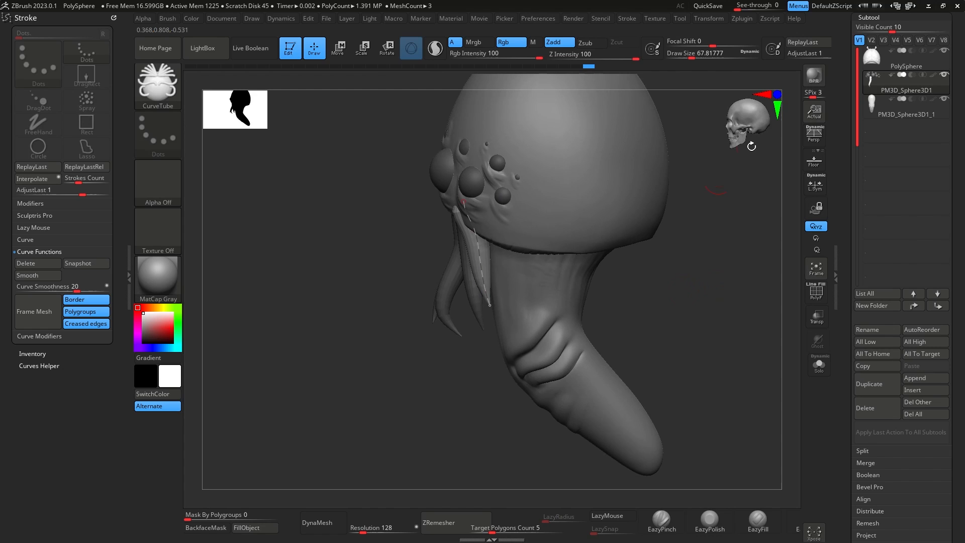
{"action": "left_click", "coordinate": [816, 141]}
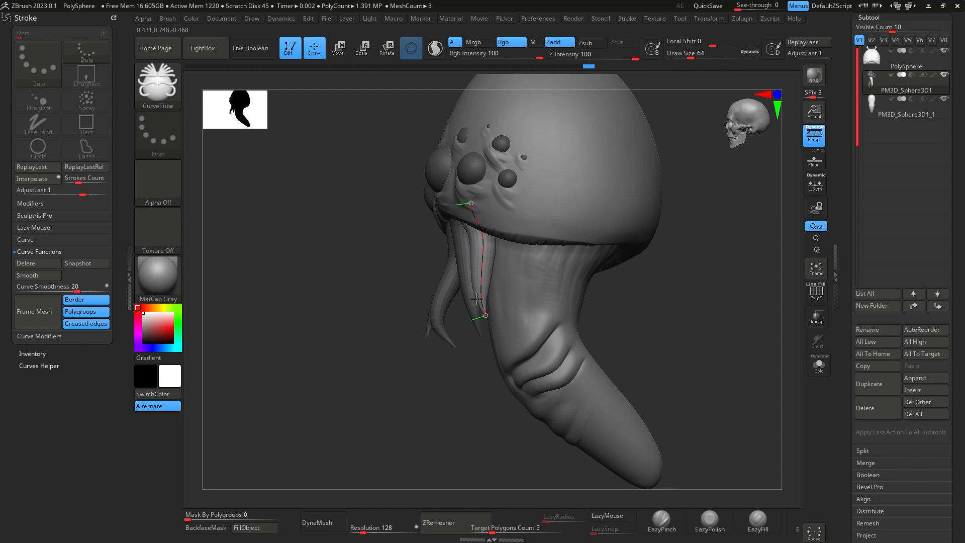
{"action": "mouse_move", "coordinate": [699, 322]}
{"action": "left_mouse_down"}
{"action": "mouse_move", "coordinate": [732, 336]}
{"action": "mouse_move", "coordinate": [682, 276]}
{"action": "left_mouse_up"}
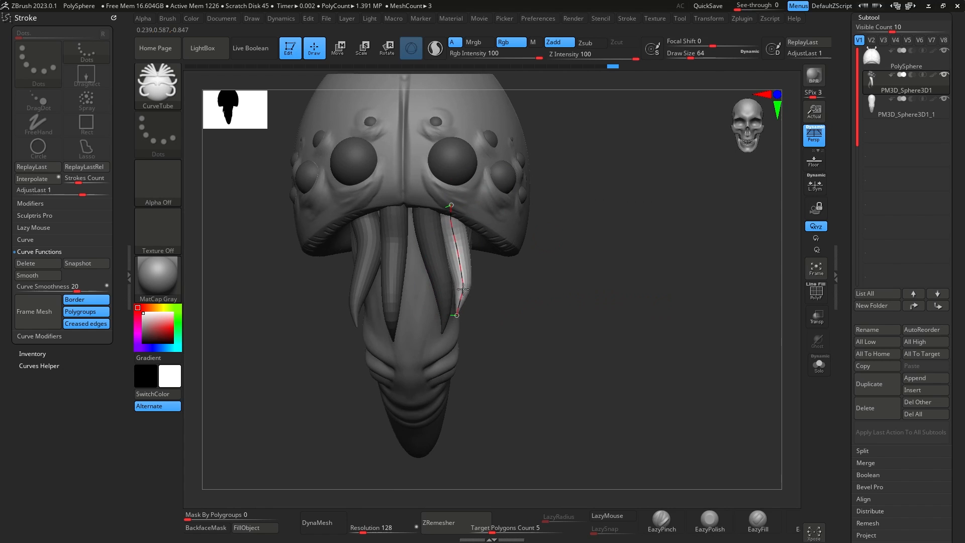
Select the neck subtool PM3D_Sphere3D1_1, reset its gizmo orientation and shift it slightly backward in side view.
{"action": "mouse_move", "coordinate": [564, 318]}
{"action": "left_mouse_down"}
{"action": "mouse_move", "coordinate": [624, 137]}
{"action": "mouse_move", "coordinate": [635, 232]}
{"action": "mouse_move", "coordinate": [686, 342]}
{"action": "mouse_move", "coordinate": [694, 290]}
{"action": "mouse_move", "coordinate": [624, 300]}
{"action": "left_mouse_up"}
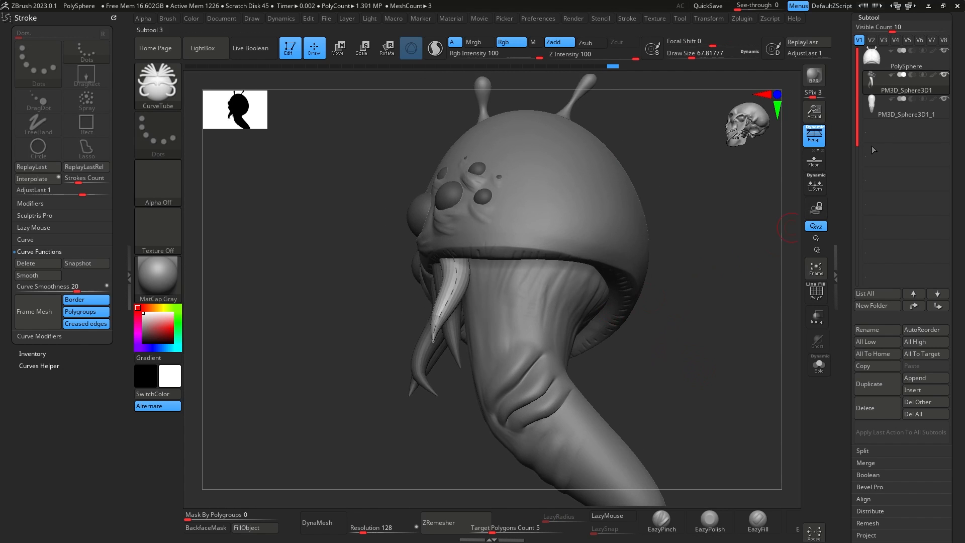
{"action": "left_click_drag", "start_coordinate": [729, 301], "coordinate": [775, 231]}
{"action": "left_click", "coordinate": [894, 112]}
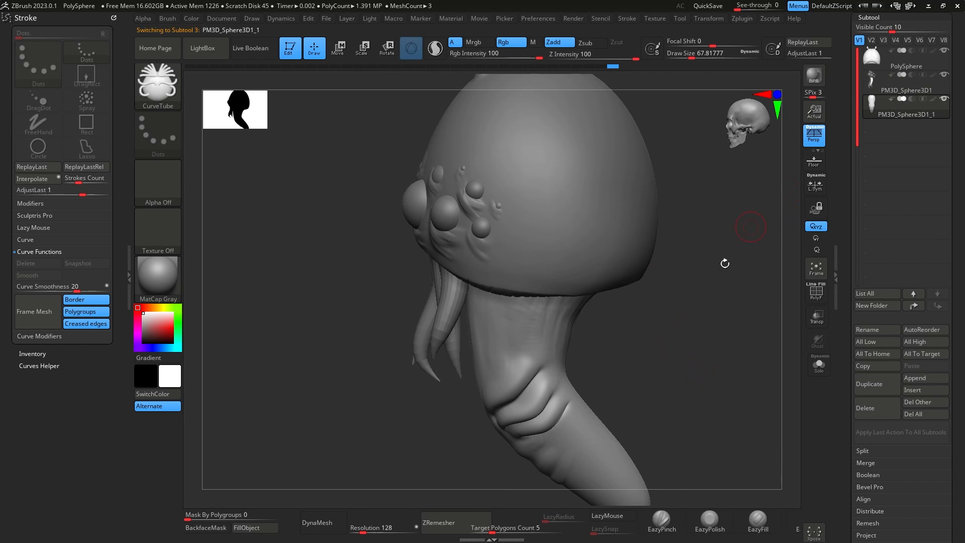
{"action": "key", "text": "w"}
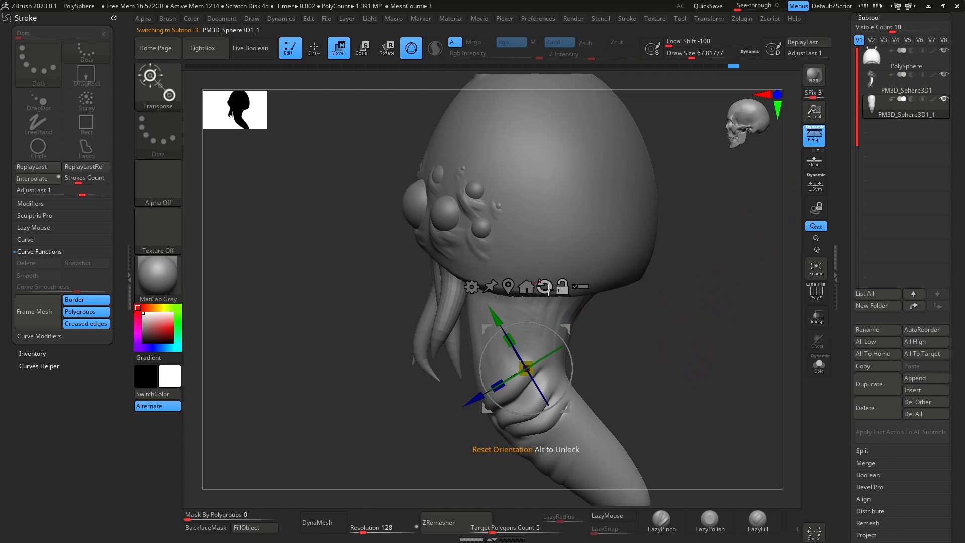
{"action": "left_click", "coordinate": [547, 288]}
{"action": "left_click_drag", "start_coordinate": [566, 327], "coordinate": [578, 326]}
{"action": "left_click_drag", "start_coordinate": [644, 302], "coordinate": [680, 325]}
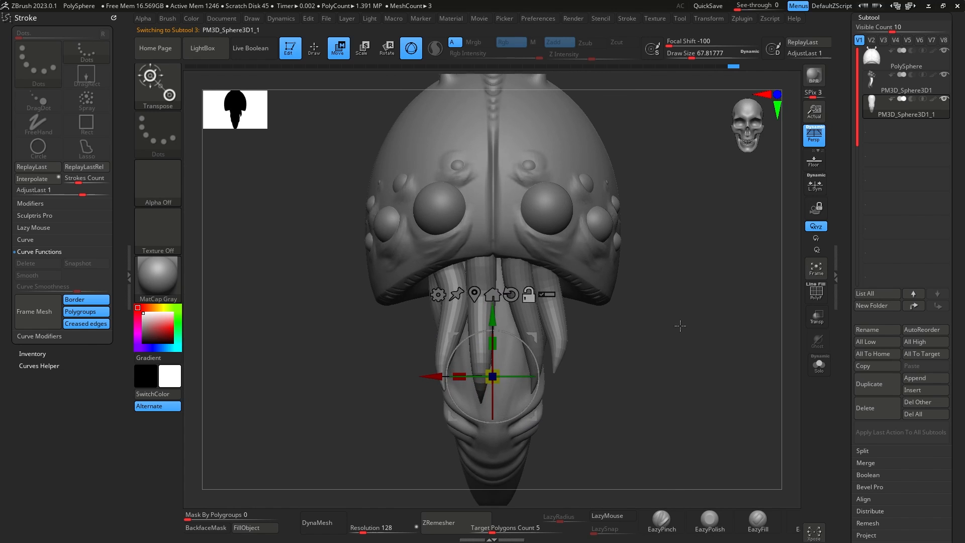
Switch back to the tentacle subtool PM3D_Sphere3D1, keep its existing mask, and return to drawing with the CurveTube brush.
{"action": "left_click", "coordinate": [880, 87]}
{"action": "mouse_move", "coordinate": [756, 352]}
{"action": "left_mouse_down"}
{"action": "mouse_move", "coordinate": [721, 358]}
{"action": "mouse_move", "coordinate": [720, 368]}
{"action": "mouse_move", "coordinate": [724, 358]}
{"action": "left_mouse_up"}
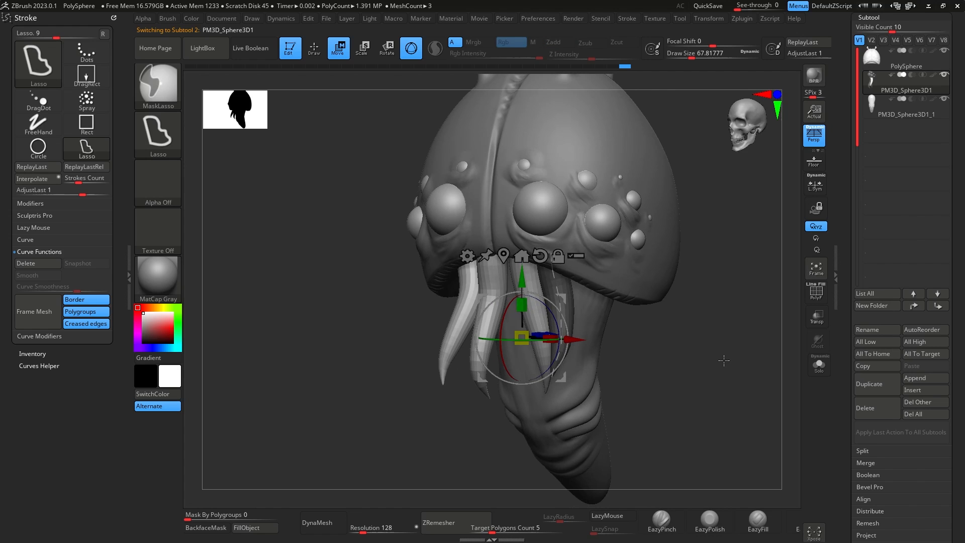
{"action": "key", "text": "ctrl+z"}
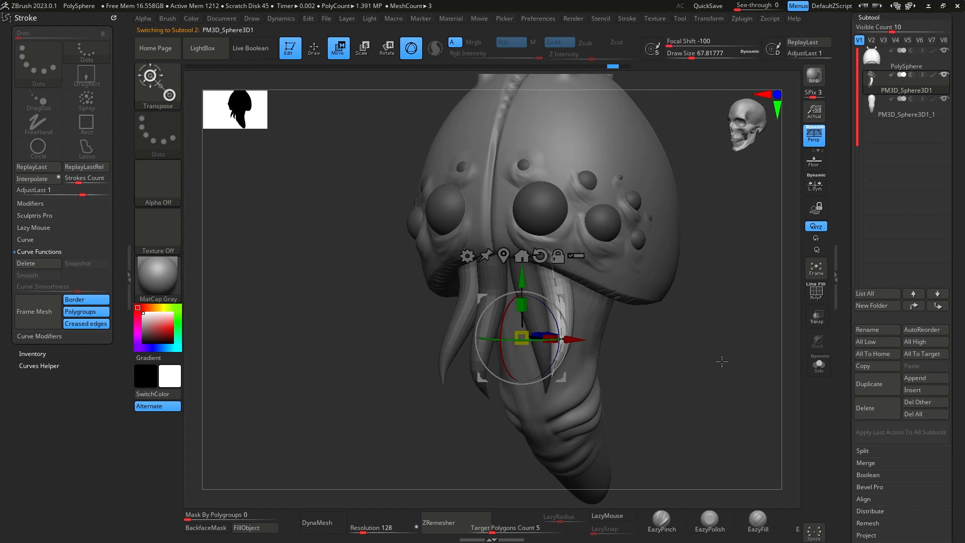
{"action": "left_click_drag", "start_coordinate": [723, 361], "coordinate": [739, 361], "text": "shift"}
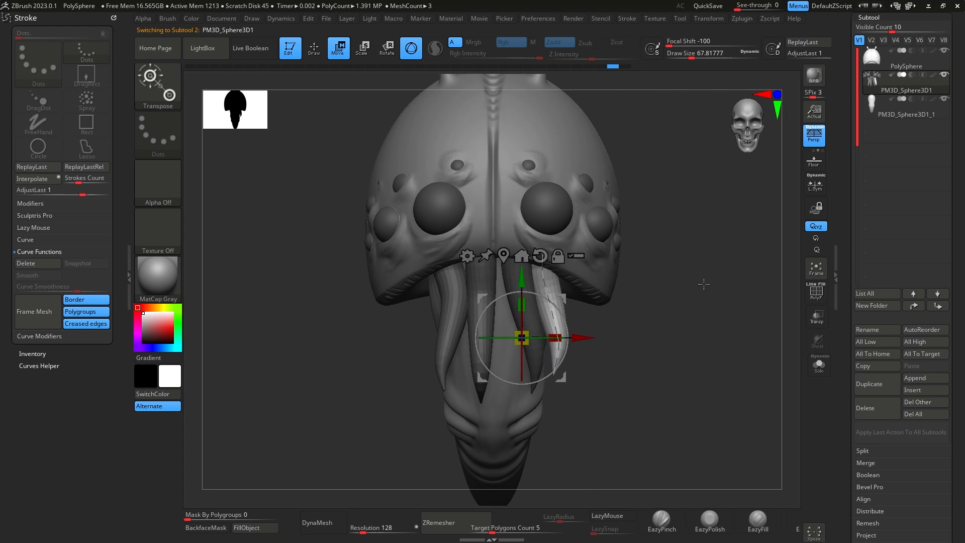
{"action": "mouse_move", "coordinate": [708, 339]}
{"action": "left_mouse_down"}
{"action": "mouse_move", "coordinate": [698, 341]}
{"action": "mouse_move", "coordinate": [715, 342]}
{"action": "mouse_move", "coordinate": [737, 319]}
{"action": "mouse_move", "coordinate": [670, 284]}
{"action": "left_mouse_up"}
{"action": "key", "text": "q"}
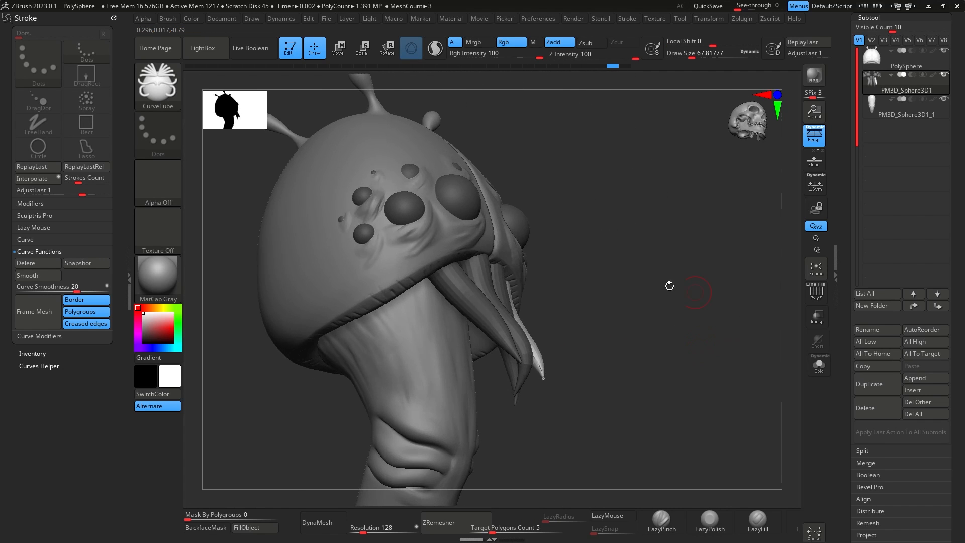
Draw a tentacle at the outer edge of the row, tuck its root back under the rim and bend its tip forward in side view.
{"action": "mouse_move", "coordinate": [574, 229]}
{"action": "left_mouse_down"}
{"action": "mouse_move", "coordinate": [623, 229]}
{"action": "mouse_move", "coordinate": [586, 206]}
{"action": "left_mouse_up"}
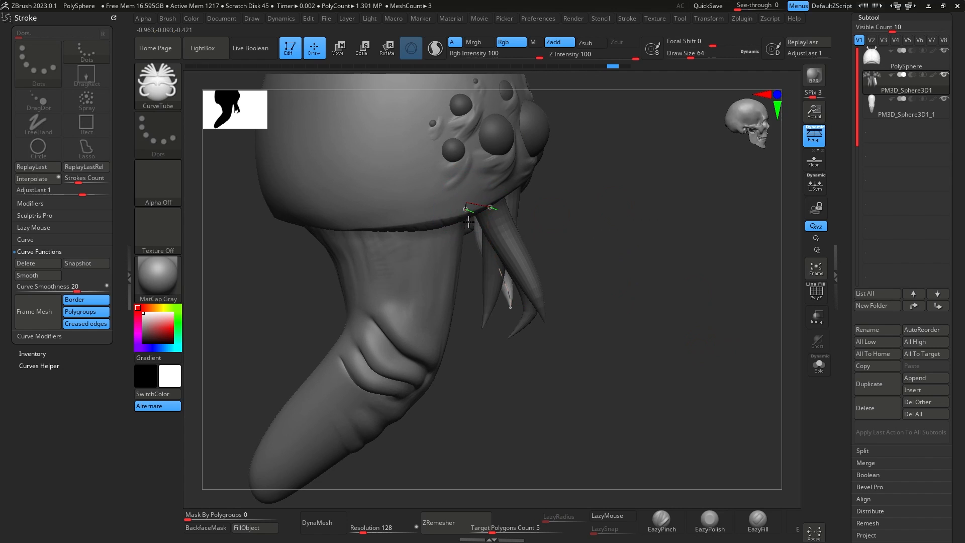
{"action": "left_click_drag", "start_coordinate": [648, 250], "coordinate": [535, 196]}
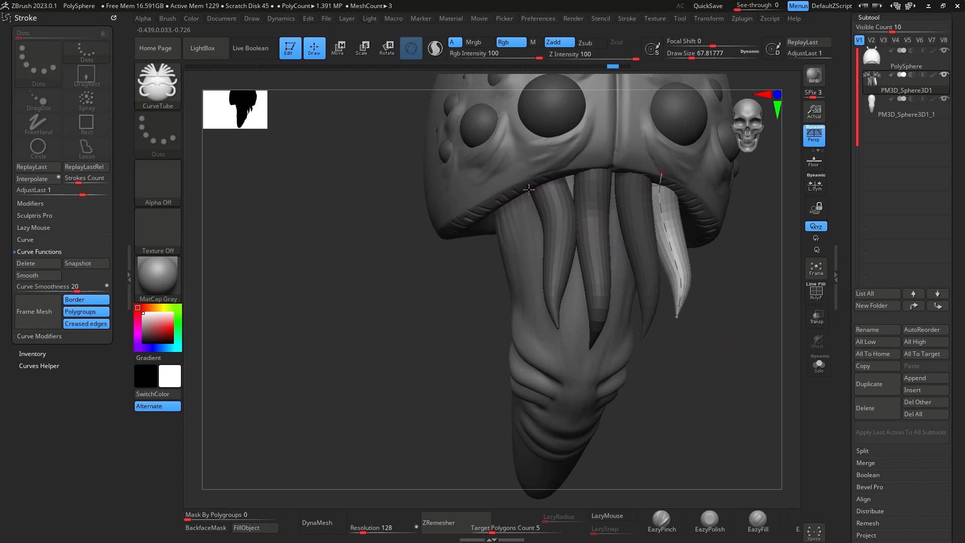
{"action": "left_click", "coordinate": [531, 295]}
{"action": "mouse_move", "coordinate": [698, 313]}
{"action": "left_mouse_down"}
{"action": "mouse_move", "coordinate": [766, 276]}
{"action": "mouse_move", "coordinate": [766, 261]}
{"action": "left_mouse_up"}
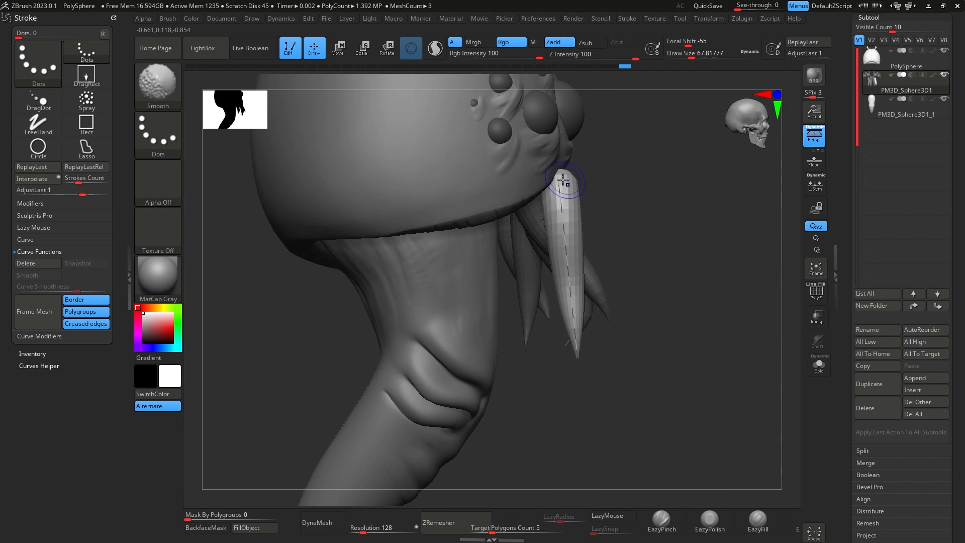
{"action": "left_click_drag", "start_coordinate": [559, 175], "coordinate": [504, 180]}
{"action": "left_click_drag", "start_coordinate": [521, 349], "coordinate": [549, 341]}
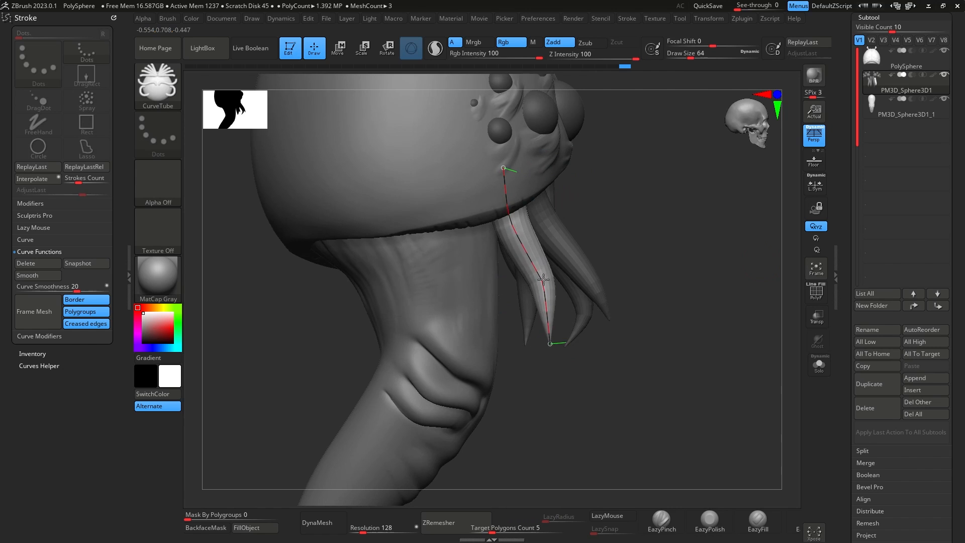
Add a longer tentacle right beside the central one, attach its root under the rim and curve it downward.
{"action": "left_click_drag", "start_coordinate": [703, 236], "coordinate": [663, 224]}
{"action": "left_click_drag", "start_coordinate": [757, 274], "coordinate": [728, 276]}
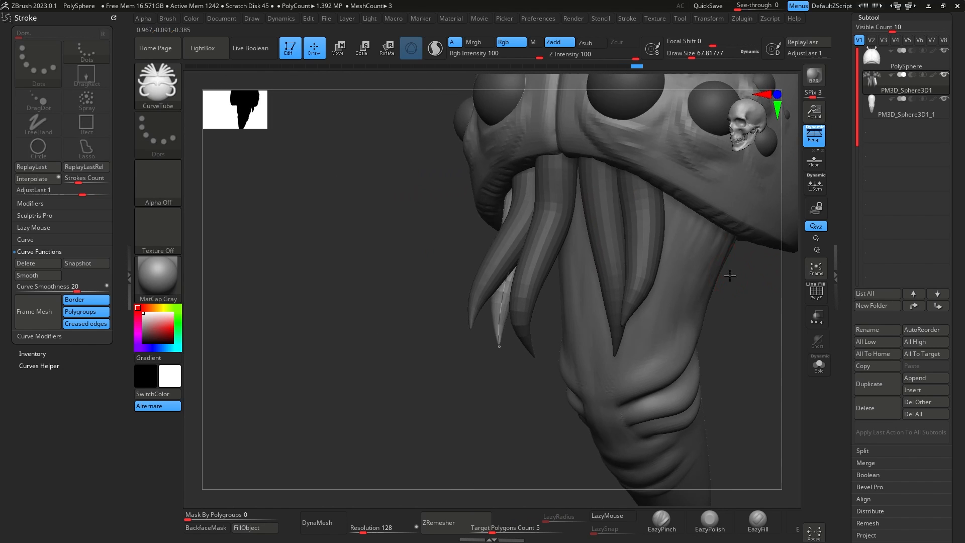
{"action": "left_click_drag", "start_coordinate": [596, 384], "coordinate": [597, 385]}
{"action": "left_click_drag", "start_coordinate": [743, 342], "coordinate": [696, 338]}
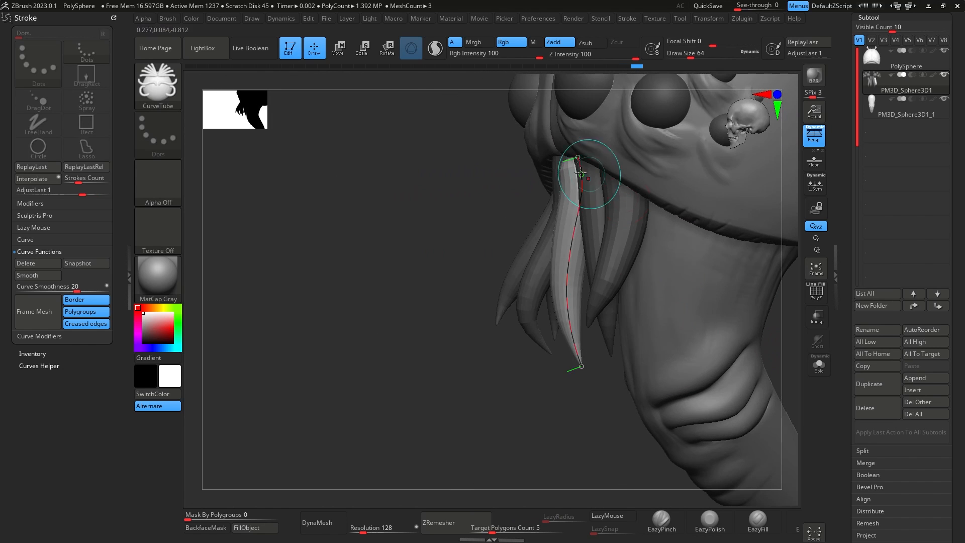
{"action": "mouse_move", "coordinate": [568, 332]}
{"action": "left_mouse_down"}
{"action": "mouse_move", "coordinate": [582, 300]}
{"action": "mouse_move", "coordinate": [567, 318]}
{"action": "left_mouse_up"}
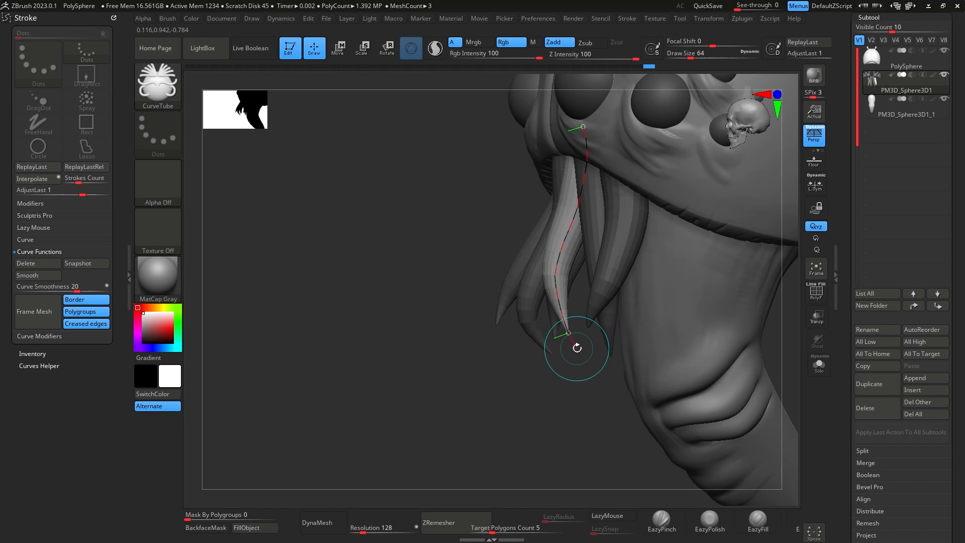
{"action": "left_click_drag", "start_coordinate": [598, 401], "coordinate": [626, 366]}
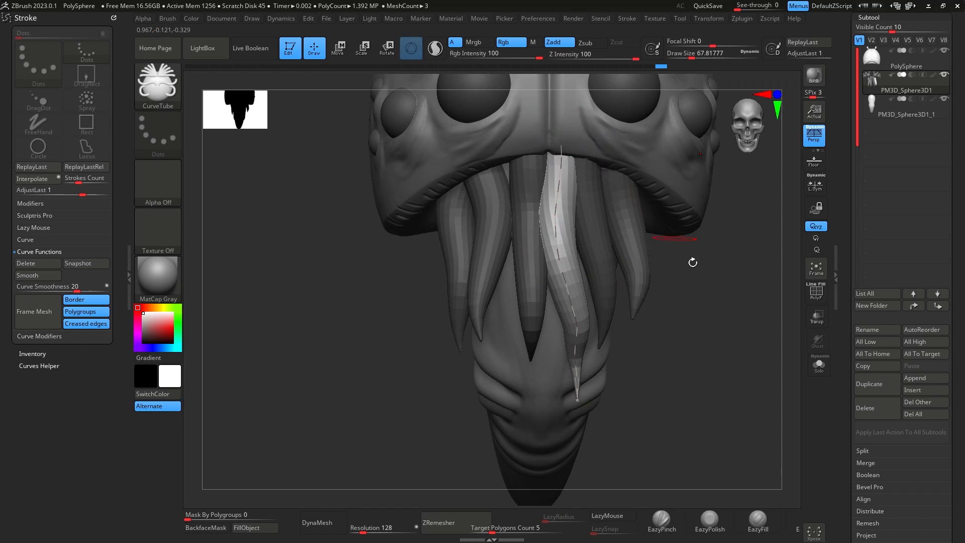
Reduce the brush to about 51 and draw a thinner outer tentacle, setting its root back beneath the rim.
{"action": "mouse_move", "coordinate": [692, 261]}
{"action": "left_mouse_down"}
{"action": "mouse_move", "coordinate": [732, 269]}
{"action": "mouse_move", "coordinate": [672, 293]}
{"action": "mouse_move", "coordinate": [714, 306]}
{"action": "mouse_move", "coordinate": [709, 287]}
{"action": "left_mouse_up"}
{"action": "key", "text": "space"}
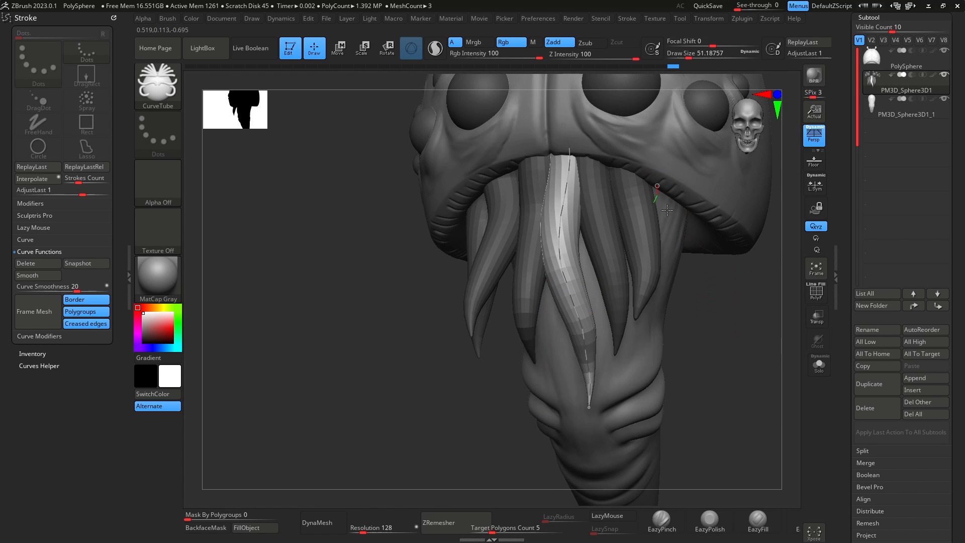
{"action": "left_click_drag", "start_coordinate": [667, 210], "coordinate": [665, 358]}
{"action": "left_click_drag", "start_coordinate": [656, 187], "coordinate": [648, 162]}
{"action": "left_click_drag", "start_coordinate": [736, 303], "coordinate": [692, 306]}
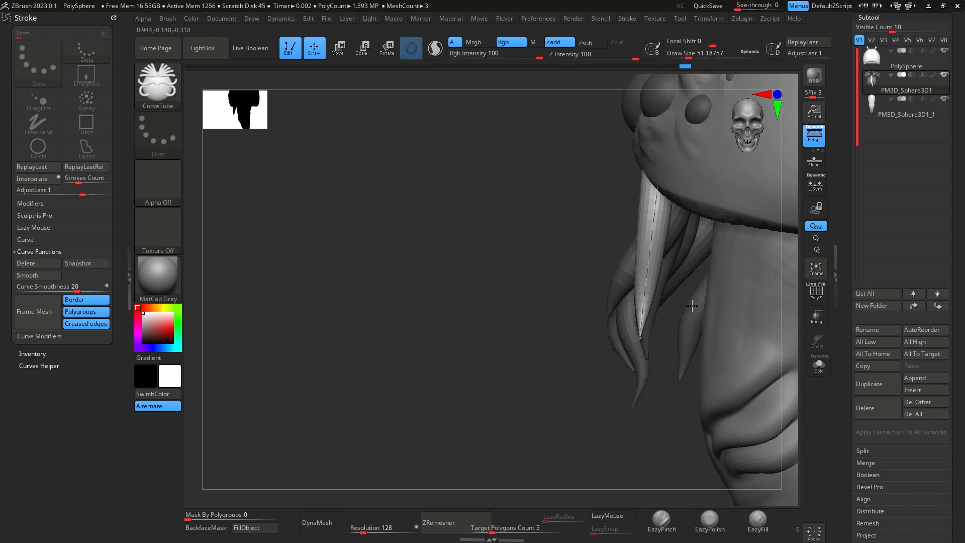
{"action": "left_click_drag", "start_coordinate": [661, 166], "coordinate": [707, 177]}
Draw a matching thin tentacle on the opposite outer side, lift its root into the rim and adjust its tip.
{"action": "left_click_drag", "start_coordinate": [558, 311], "coordinate": [681, 185]}
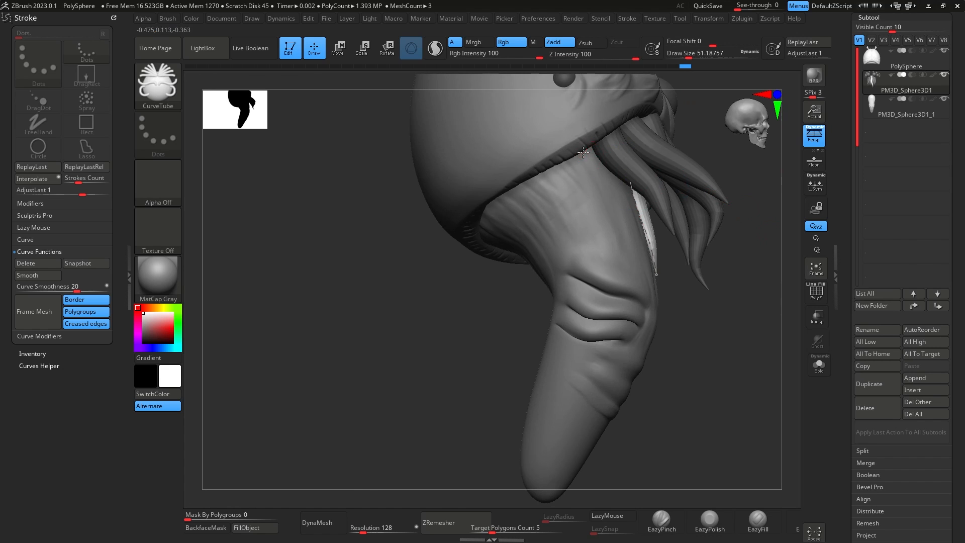
{"action": "left_click_drag", "start_coordinate": [583, 152], "coordinate": [636, 245]}
{"action": "mouse_move", "coordinate": [771, 235]}
{"action": "left_mouse_down"}
{"action": "mouse_move", "coordinate": [745, 270]}
{"action": "mouse_move", "coordinate": [719, 271]}
{"action": "left_mouse_up"}
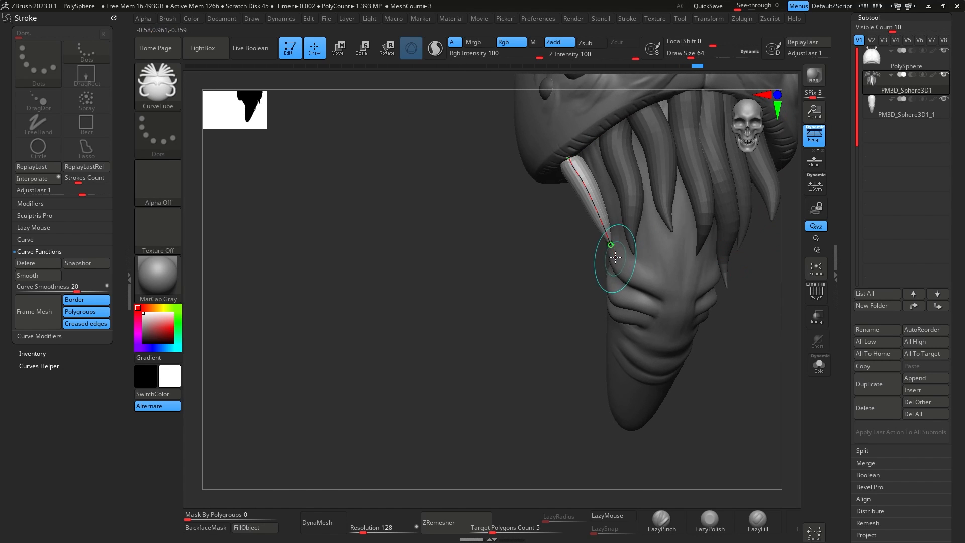
{"action": "left_click_drag", "start_coordinate": [583, 160], "coordinate": [589, 129]}
{"action": "left_click_drag", "start_coordinate": [611, 244], "coordinate": [598, 222]}
{"action": "mouse_move", "coordinate": [745, 235]}
{"action": "left_mouse_down", "text": "shift"}
{"action": "mouse_move", "coordinate": [768, 369]}
{"action": "mouse_move", "coordinate": [608, 417]}
{"action": "mouse_move", "coordinate": [662, 364]}
{"action": "mouse_move", "coordinate": [676, 334]}
{"action": "mouse_move", "coordinate": [668, 347]}
{"action": "mouse_move", "coordinate": [664, 311]}
{"action": "mouse_move", "coordinate": [672, 338]}
{"action": "mouse_move", "coordinate": [689, 324]}
{"action": "mouse_move", "coordinate": [685, 351]}
{"action": "mouse_move", "coordinate": [708, 238]}
{"action": "left_mouse_up", "text": "shift"}
{"action": "left_click_drag", "start_coordinate": [616, 307], "coordinate": [676, 287]}
Split the combined eyes and tentacles subtool with Split To Similar Parts.
{"action": "scroll", "coordinate": [893, 419], "scroll_direction": "down", "scroll_amount": 3}
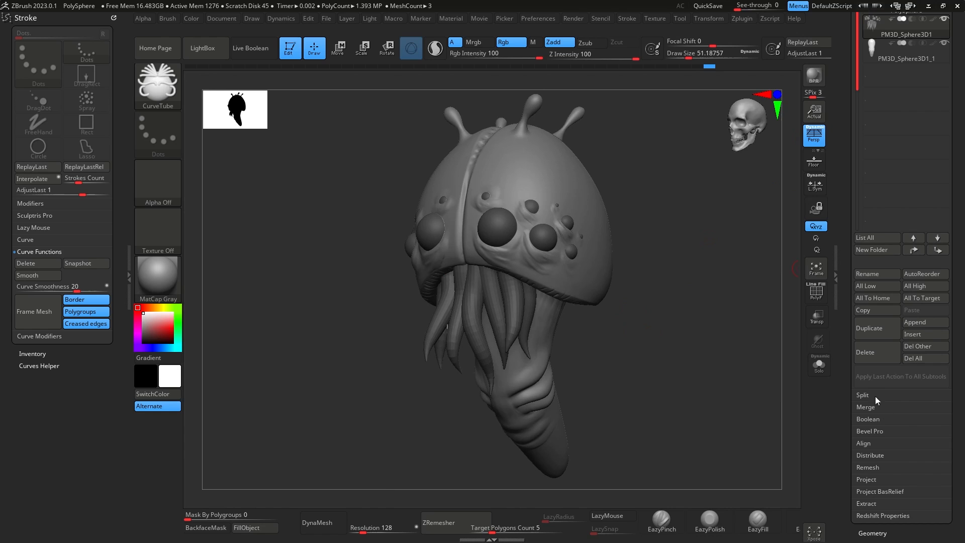
{"action": "left_click", "coordinate": [876, 396]}
{"action": "left_click", "coordinate": [890, 429]}
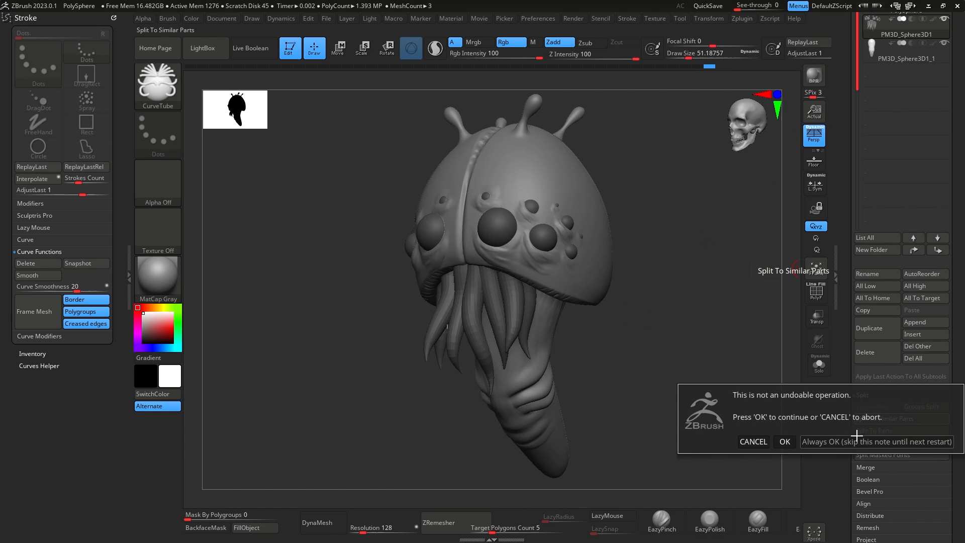
{"action": "left_click", "coordinate": [787, 445]}
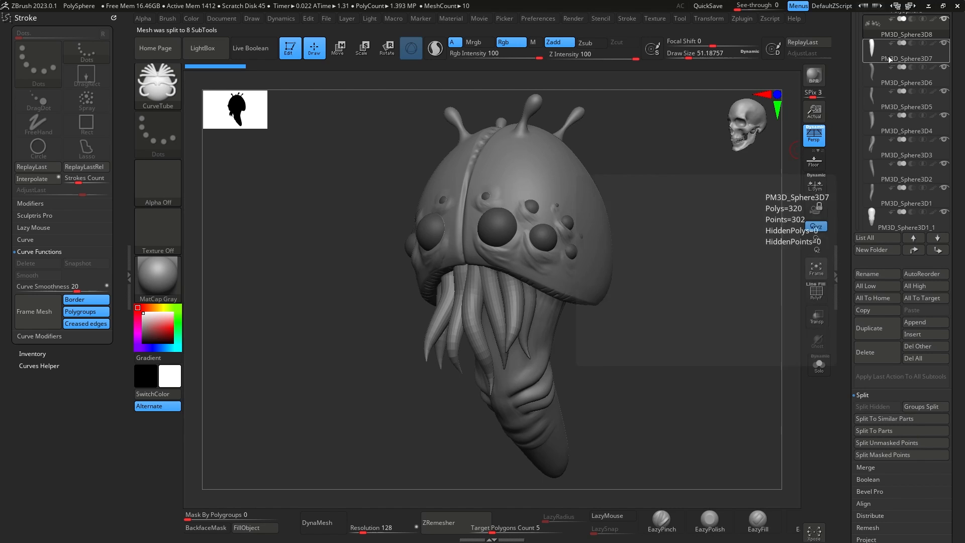
Select PM3D_Sphere3D7 and merge the separate tentacle subtools below it down into one subtool, excluding the neck.
{"action": "left_click", "coordinate": [903, 40]}
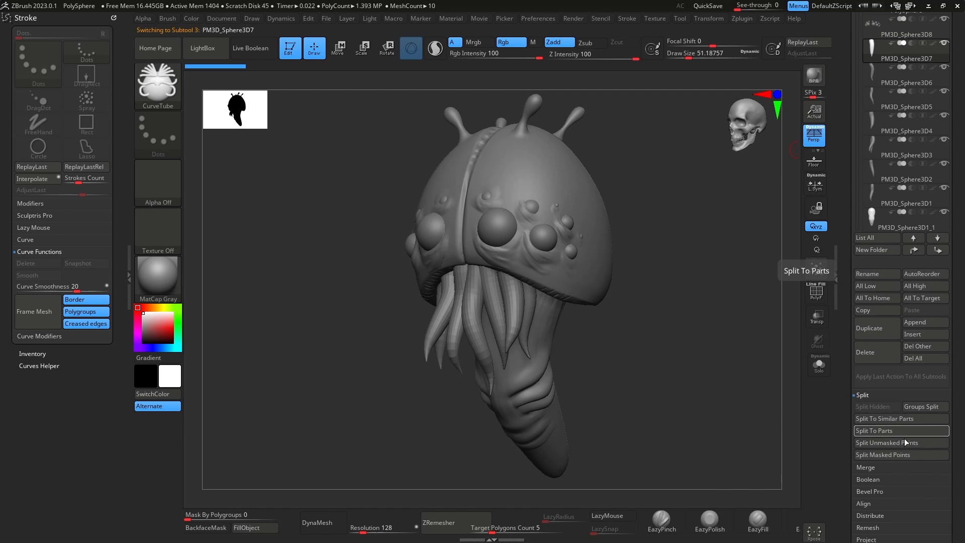
{"action": "left_click", "coordinate": [889, 465]}
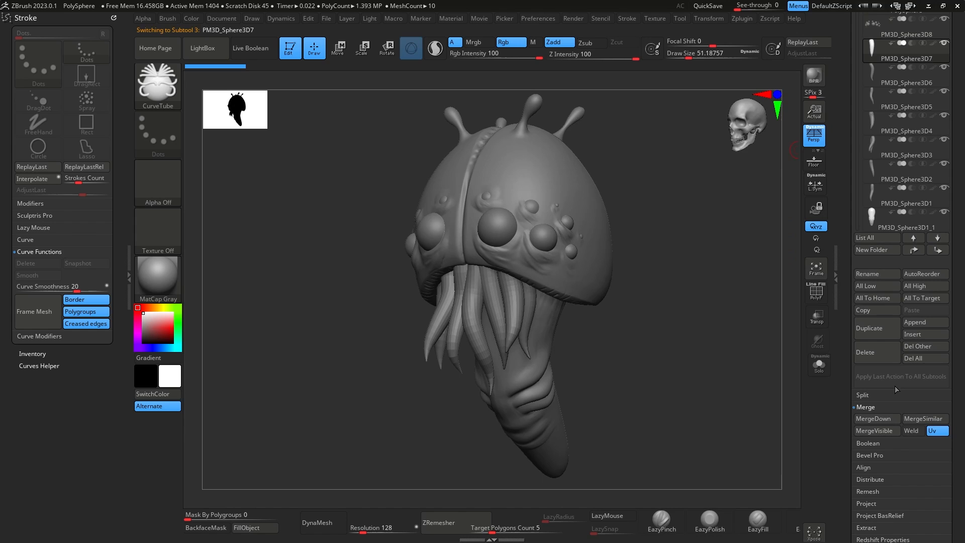
{"action": "left_click", "coordinate": [885, 416]}
{"action": "left_click", "coordinate": [820, 443]}
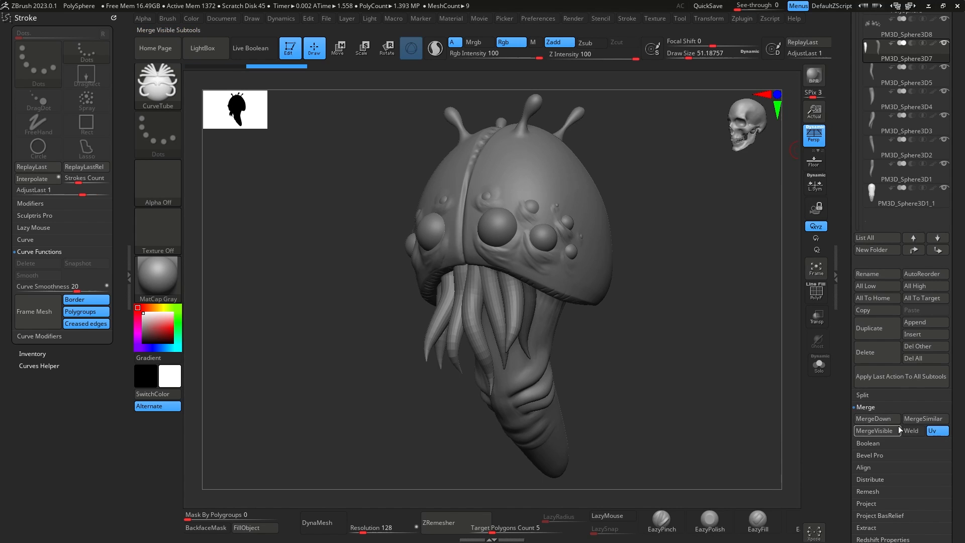
{"action": "left_click", "coordinate": [891, 421]}
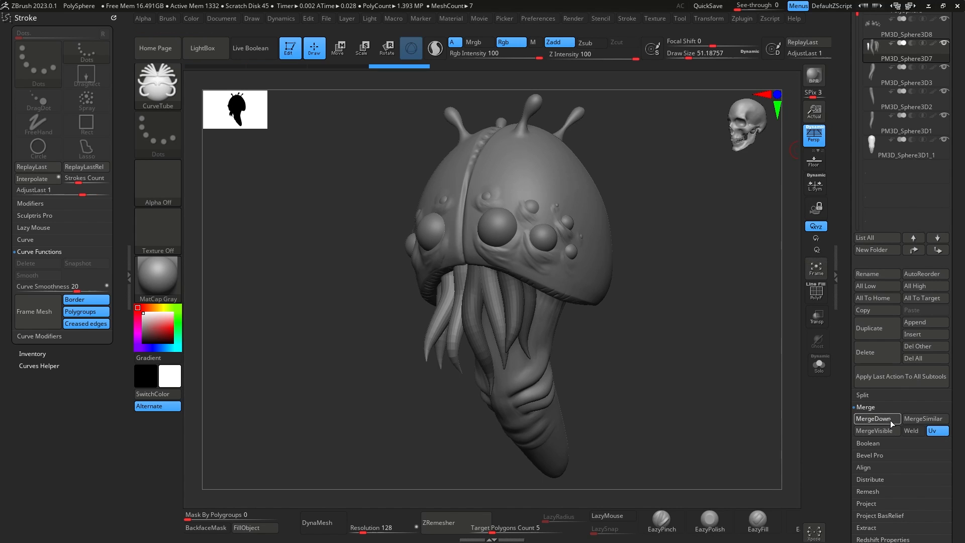
{"action": "left_click", "coordinate": [891, 422]}
{"action": "left_click", "coordinate": [891, 424]}
{"action": "left_click", "coordinate": [892, 424]}
{"action": "mouse_move", "coordinate": [663, 300]}
{"action": "left_mouse_down", "text": "shift"}
{"action": "mouse_move", "coordinate": [696, 319]}
{"action": "mouse_move", "coordinate": [670, 358]}
{"action": "mouse_move", "coordinate": [653, 309]}
{"action": "left_mouse_up", "text": "shift"}
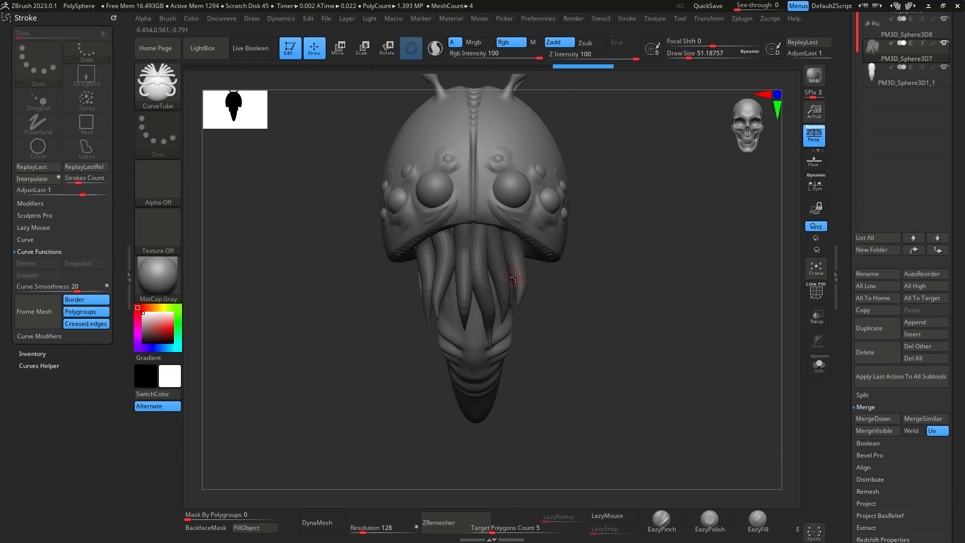
Display the polyframe and give each tentacle its own polygroup with Auto Groups.
{"action": "scroll", "coordinate": [888, 336], "scroll_direction": "down", "scroll_amount": 5}
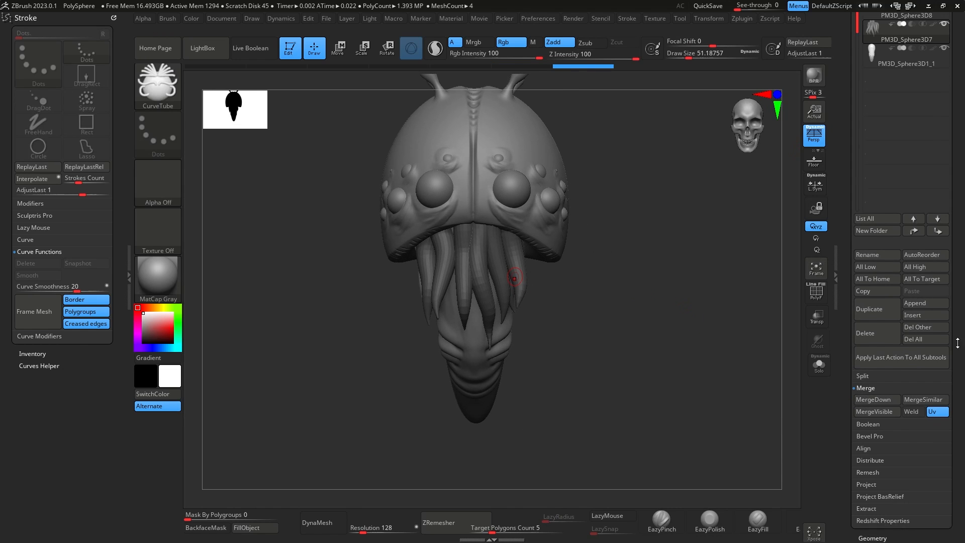
{"action": "left_click", "coordinate": [819, 302]}
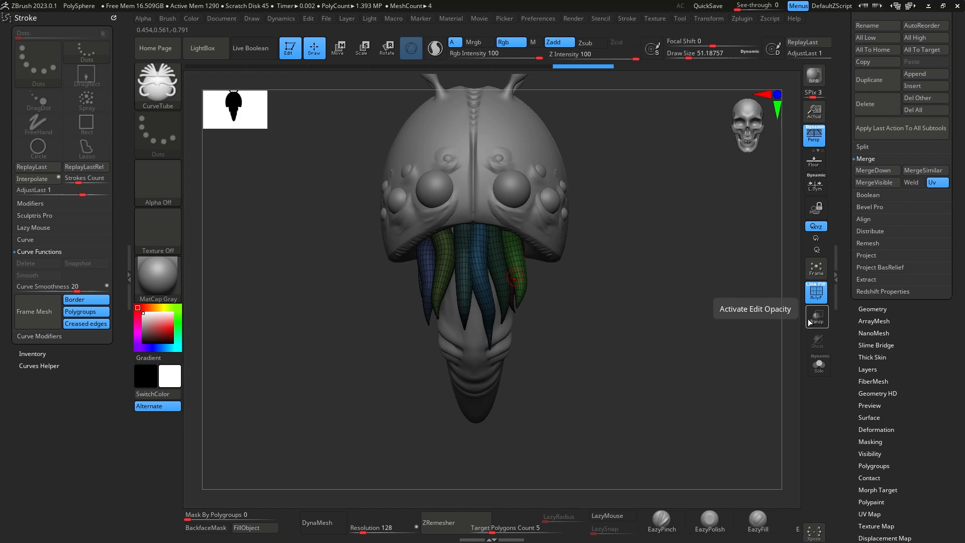
{"action": "scroll", "coordinate": [929, 392], "scroll_direction": "down", "scroll_amount": 3}
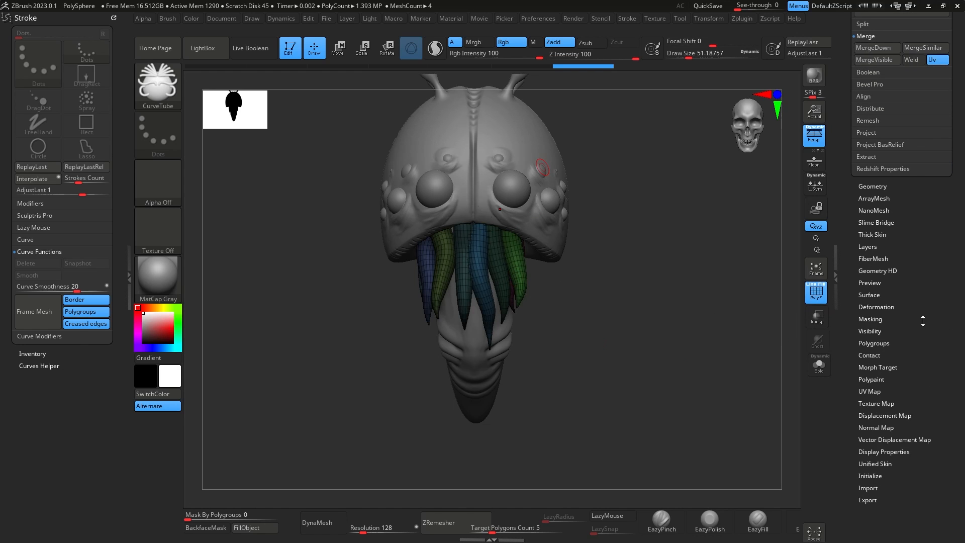
{"action": "left_click", "coordinate": [884, 343]}
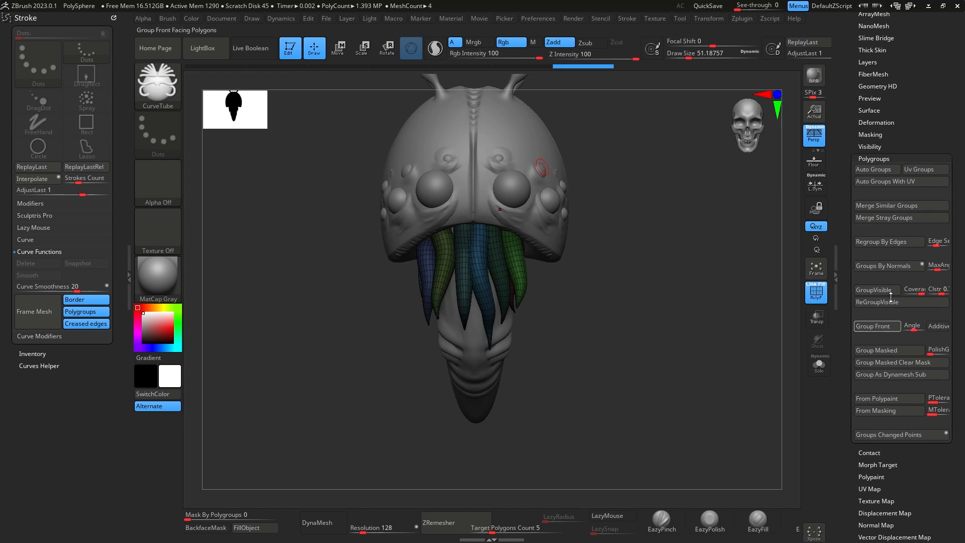
{"action": "left_click", "coordinate": [883, 171]}
{"action": "mouse_move", "coordinate": [650, 320]}
{"action": "right_mouse_down", "text": "ctrl"}
{"action": "mouse_move", "coordinate": [639, 310]}
{"action": "mouse_move", "coordinate": [663, 369]}
{"action": "mouse_move", "coordinate": [642, 330]}
{"action": "mouse_move", "coordinate": [642, 357]}
{"action": "mouse_move", "coordinate": [626, 375]}
{"action": "right_mouse_up", "text": "ctrl"}
Set Mask By Polygroups to 100 and switch to the Move brush with a draw size of about 318.
{"action": "left_click", "coordinate": [127, 274]}
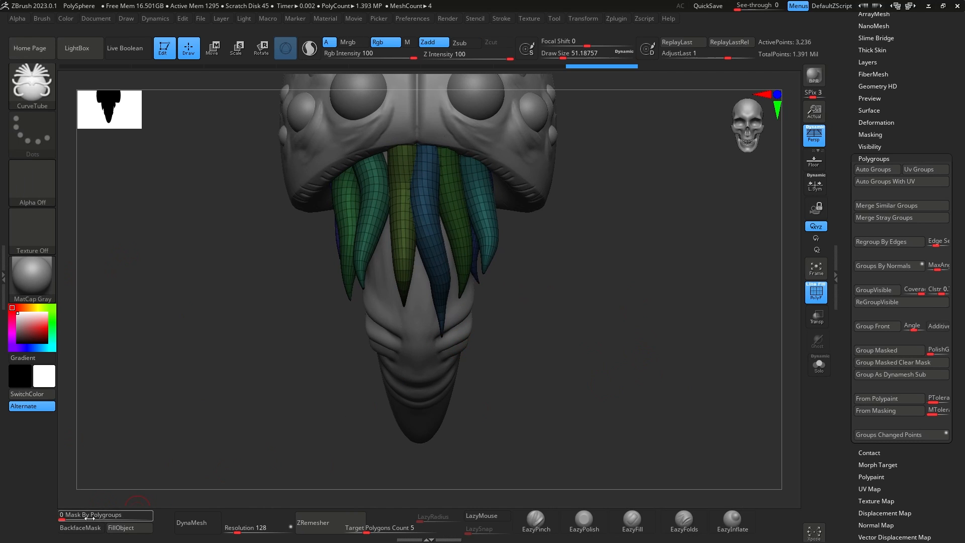
{"action": "left_click_drag", "start_coordinate": [72, 517], "coordinate": [115, 520]}
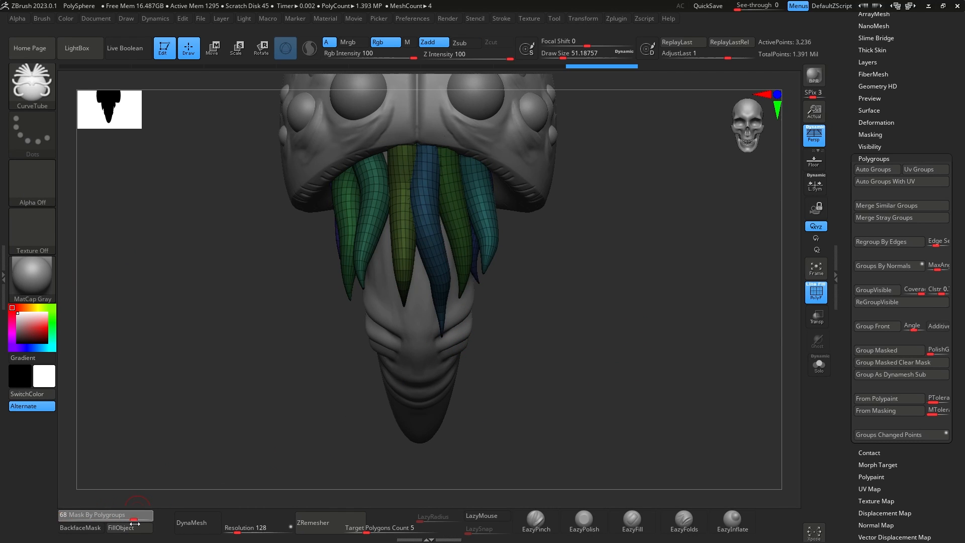
{"action": "key", "text": "b"}
{"action": "key", "text": "m"}
{"action": "key", "text": "v"}
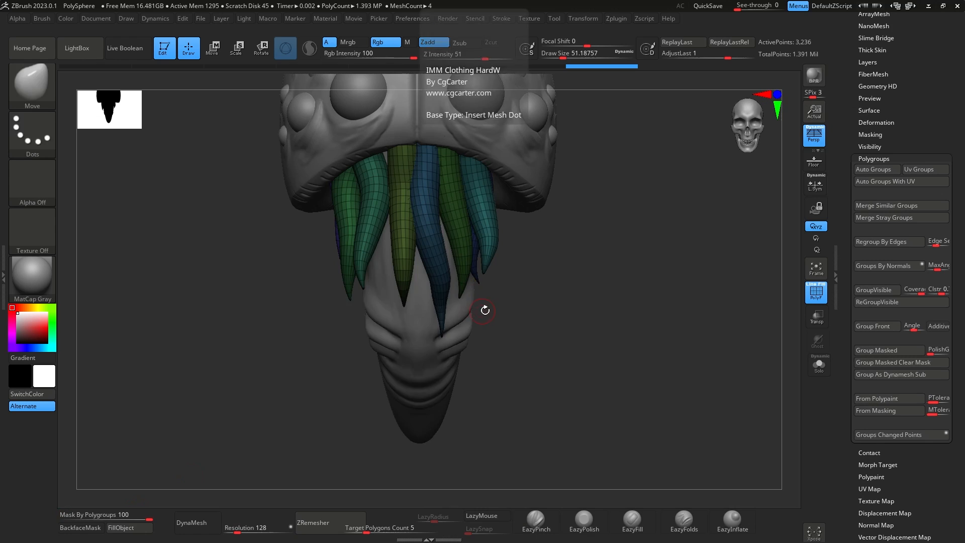
{"action": "key", "text": "space"}
{"action": "left_click_drag", "start_coordinate": [484, 310], "coordinate": [507, 310]}
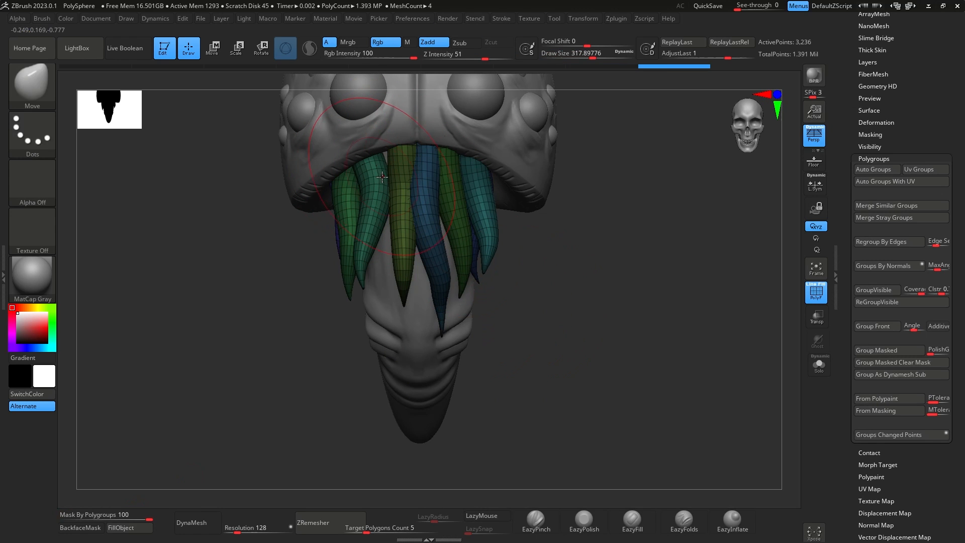
Clear the mask on the tentacles and reposition individual ones beneath the rim in front and side views.
{"action": "left_click_drag", "start_coordinate": [536, 250], "coordinate": [585, 294], "text": "ctrl"}
{"action": "mouse_move", "coordinate": [373, 176]}
{"action": "left_mouse_down"}
{"action": "mouse_move", "coordinate": [389, 155]}
{"action": "mouse_move", "coordinate": [352, 171]}
{"action": "left_mouse_up"}
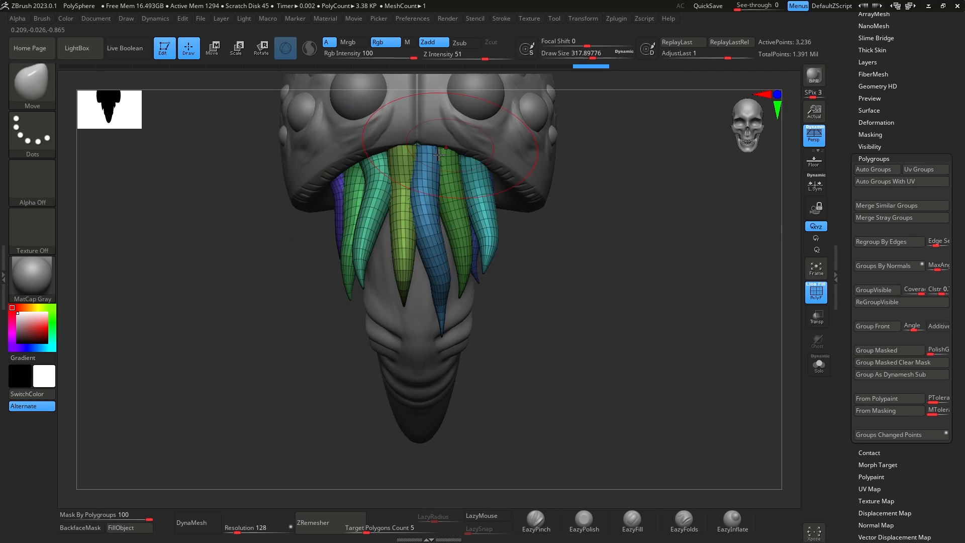
{"action": "left_click_drag", "start_coordinate": [543, 262], "coordinate": [688, 269]}
{"action": "mouse_move", "coordinate": [351, 220]}
{"action": "left_mouse_down"}
{"action": "mouse_move", "coordinate": [367, 221]}
{"action": "mouse_move", "coordinate": [338, 240]}
{"action": "left_mouse_up"}
{"action": "mouse_move", "coordinate": [654, 252]}
{"action": "left_mouse_down"}
{"action": "mouse_move", "coordinate": [427, 248]}
{"action": "mouse_move", "coordinate": [520, 248]}
{"action": "left_mouse_up"}
{"action": "left_click_drag", "start_coordinate": [420, 176], "coordinate": [429, 180]}
Enlarge the Move brush to about 517 and reshape more individual tentacles from front, underside and side views.
{"action": "mouse_move", "coordinate": [603, 231]}
{"action": "left_mouse_down"}
{"action": "mouse_move", "coordinate": [477, 226]}
{"action": "mouse_move", "coordinate": [452, 166]}
{"action": "mouse_move", "coordinate": [467, 198]}
{"action": "mouse_move", "coordinate": [456, 221]}
{"action": "left_mouse_up"}
{"action": "key", "text": "space"}
{"action": "left_click_drag", "start_coordinate": [444, 183], "coordinate": [457, 172]}
{"action": "left_click_drag", "start_coordinate": [500, 216], "coordinate": [483, 229]}
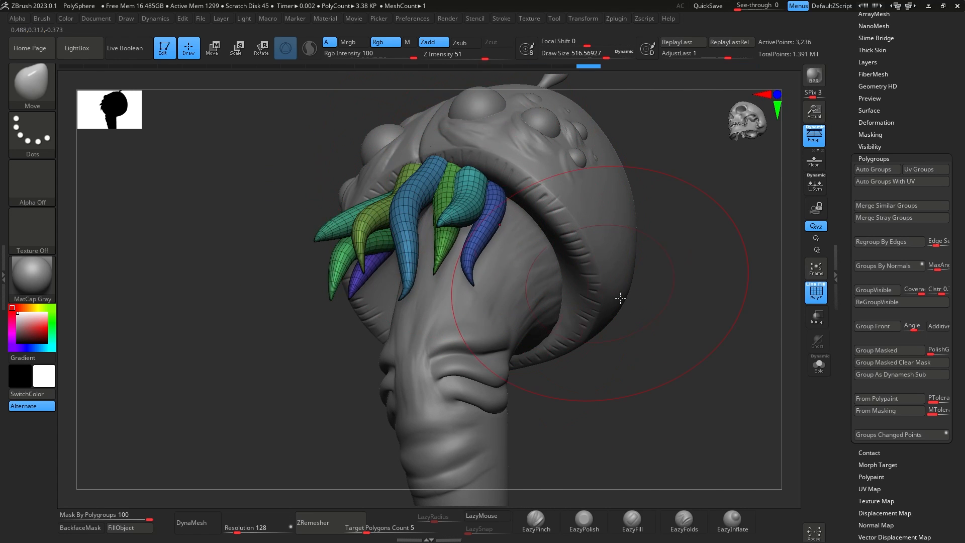
{"action": "left_click_drag", "start_coordinate": [640, 355], "coordinate": [694, 373], "text": "shift"}
{"action": "left_click_drag", "start_coordinate": [353, 175], "coordinate": [351, 173]}
{"action": "left_click_drag", "start_coordinate": [588, 279], "coordinate": [653, 267]}
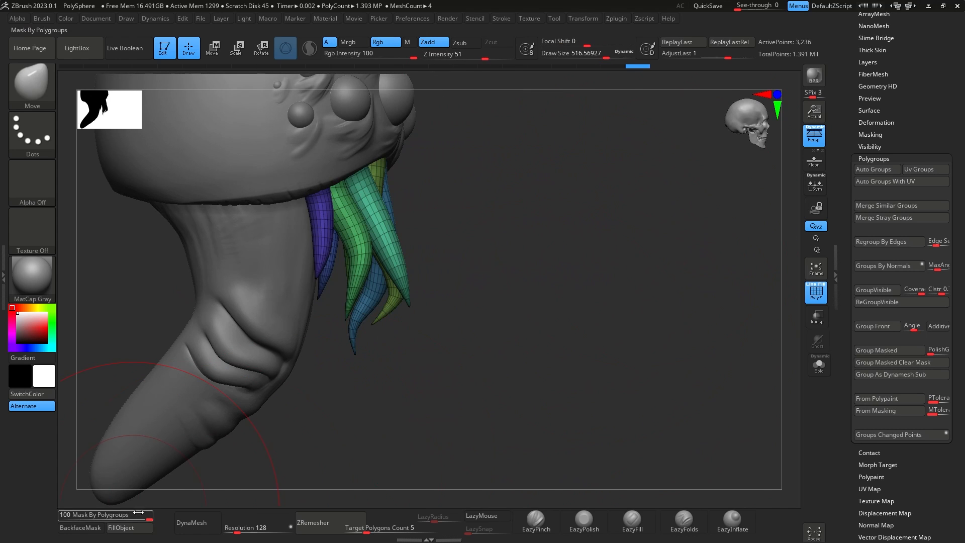
Set Mask By Polygroups to 0, enlarge the Move brush to about 648 and shift the tentacles together as a group.
{"action": "left_click_drag", "start_coordinate": [131, 518], "coordinate": [62, 517]}
{"action": "key", "text": "space"}
{"action": "left_click_drag", "start_coordinate": [382, 177], "coordinate": [395, 176]}
{"action": "left_click_drag", "start_coordinate": [387, 216], "coordinate": [363, 217]}
{"action": "left_click_drag", "start_coordinate": [593, 221], "coordinate": [491, 223]}
{"action": "mouse_move", "coordinate": [491, 223]}
{"action": "right_mouse_down"}
{"action": "mouse_move", "coordinate": [477, 224]}
{"action": "mouse_move", "coordinate": [642, 280]}
{"action": "mouse_move", "coordinate": [594, 225]}
{"action": "mouse_move", "coordinate": [589, 176]}
{"action": "right_mouse_up"}
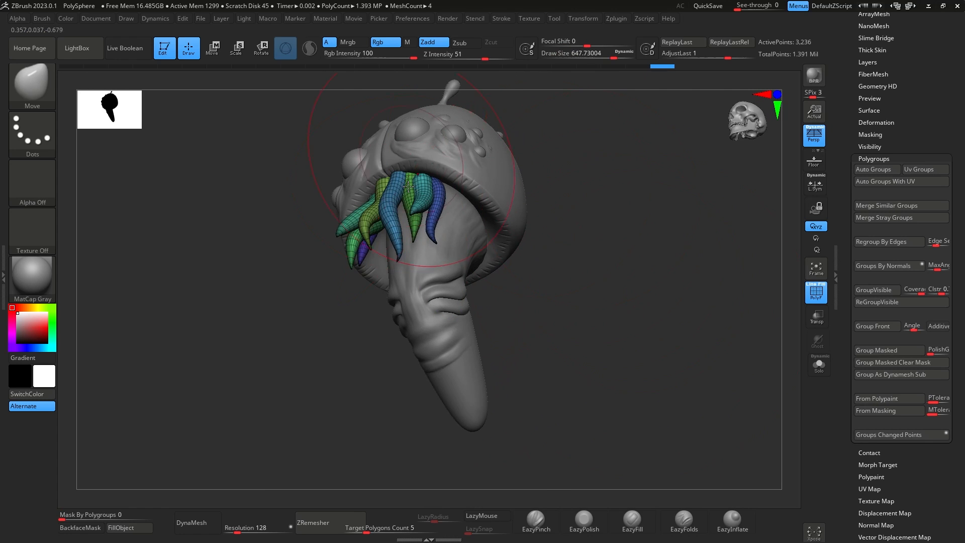
{"action": "left_click_drag", "start_coordinate": [396, 219], "coordinate": [397, 197]}
{"action": "right_click_drag", "start_coordinate": [556, 141], "coordinate": [634, 382]}
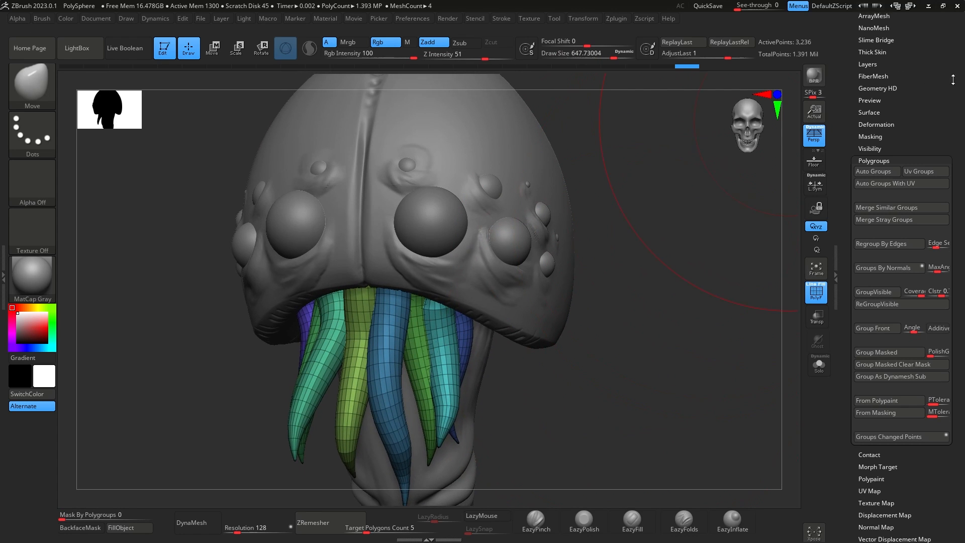
Select the eyes subtool PM3D_Sphere3D8 and toggle the polyframe display.
{"action": "scroll", "coordinate": [898, 64], "scroll_direction": "up", "scroll_amount": 3}
{"action": "left_click", "coordinate": [871, 113]}
{"action": "left_click", "coordinate": [901, 89]}
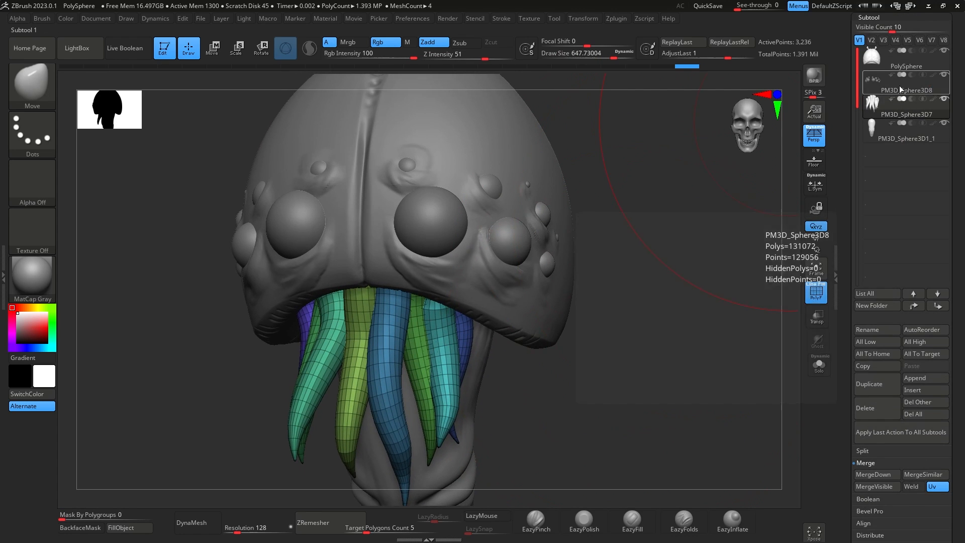
{"action": "key", "text": "shift+f"}
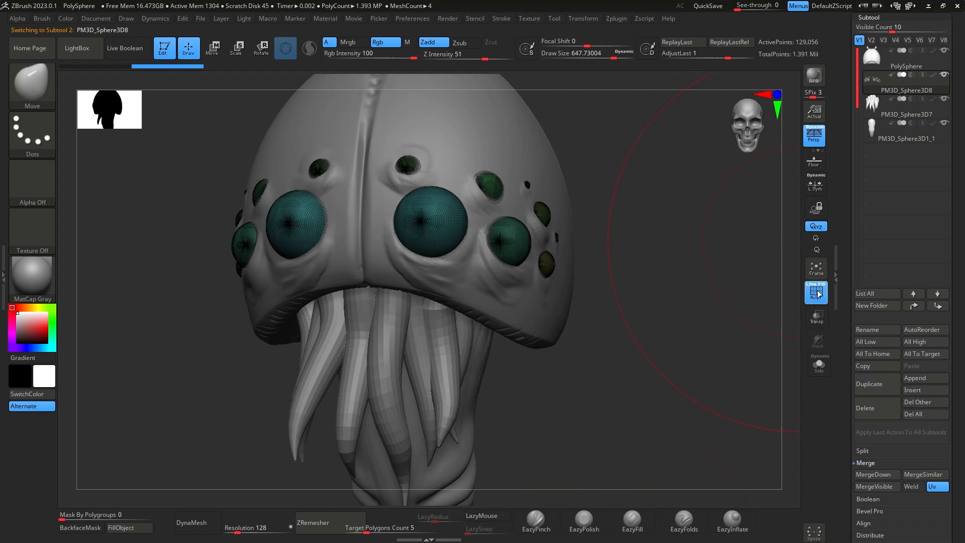
Isolate the two largest front eyes with an automatic mask, then rescale and reposition them within their sockets.
{"action": "left_click_drag", "start_coordinate": [662, 280], "coordinate": [687, 363]}
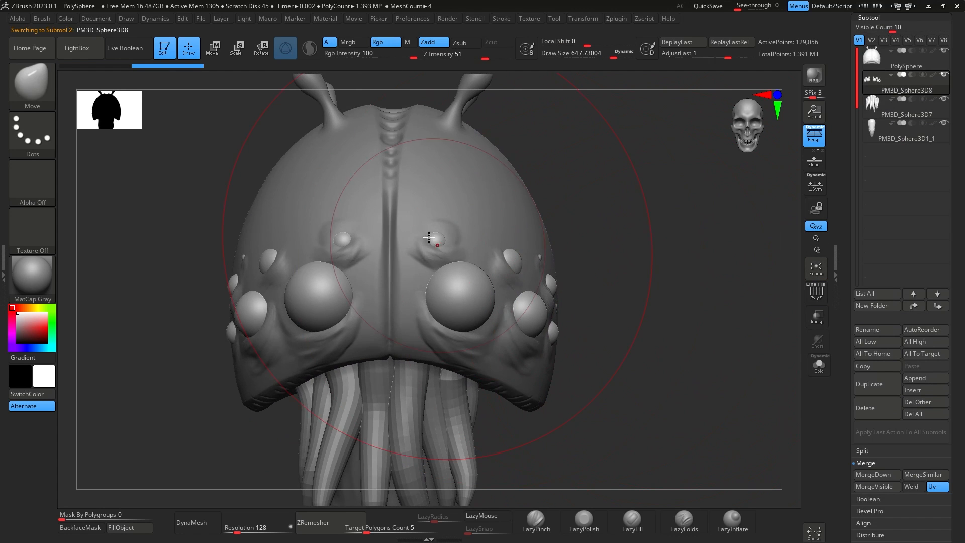
{"action": "key", "text": "w"}
{"action": "key", "text": "space"}
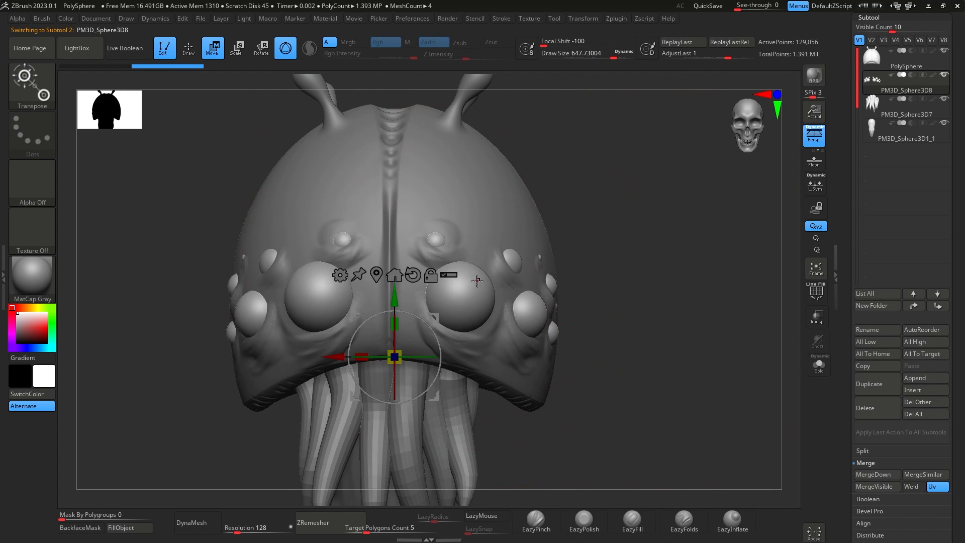
{"action": "left_click", "coordinate": [477, 280]}
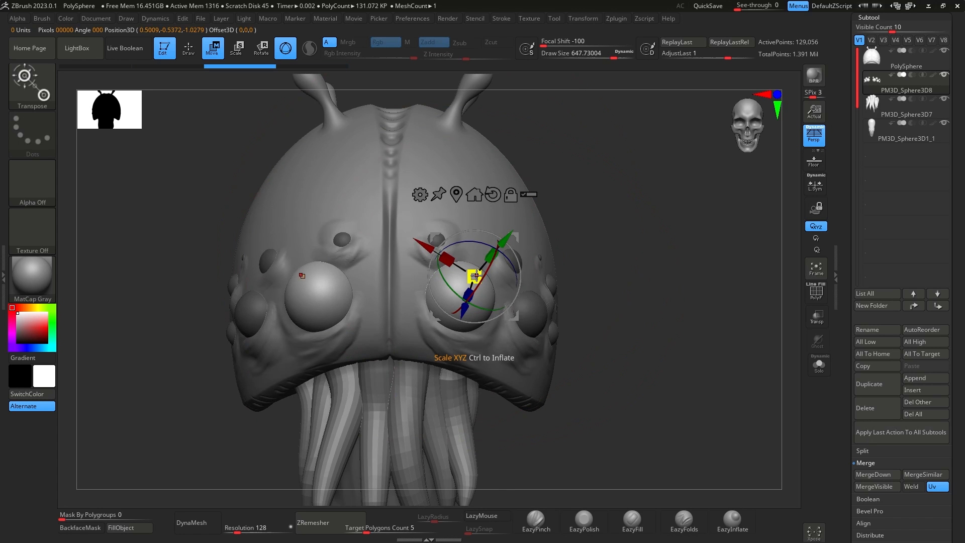
{"action": "left_click_drag", "start_coordinate": [475, 276], "coordinate": [469, 294]}
{"action": "left_click_drag", "start_coordinate": [510, 236], "coordinate": [527, 248]}
{"action": "left_click_drag", "start_coordinate": [631, 259], "coordinate": [634, 332]}
{"action": "left_click_drag", "start_coordinate": [531, 250], "coordinate": [534, 243]}
{"action": "mouse_move", "coordinate": [637, 306]}
{"action": "left_mouse_down"}
{"action": "mouse_move", "coordinate": [654, 242]}
{"action": "mouse_move", "coordinate": [704, 228]}
{"action": "mouse_move", "coordinate": [693, 272]}
{"action": "mouse_move", "coordinate": [681, 253]}
{"action": "mouse_move", "coordinate": [554, 261]}
{"action": "left_mouse_up"}
Isolate the second-largest pair of eyes beside the front ones, scale them down slightly and shift them within their sockets.
{"action": "key", "text": "q"}
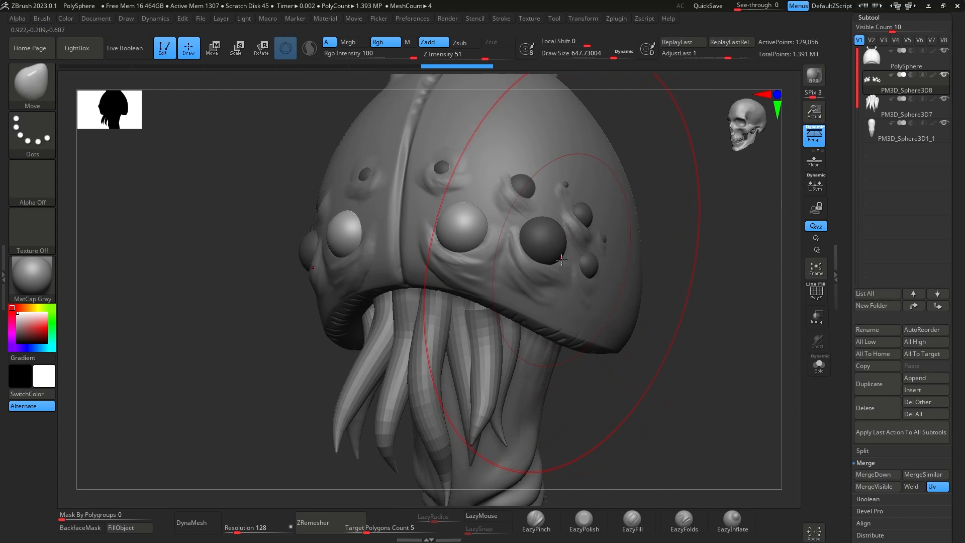
{"action": "key", "text": "w"}
{"action": "left_click", "coordinate": [556, 242], "text": "ctrl"}
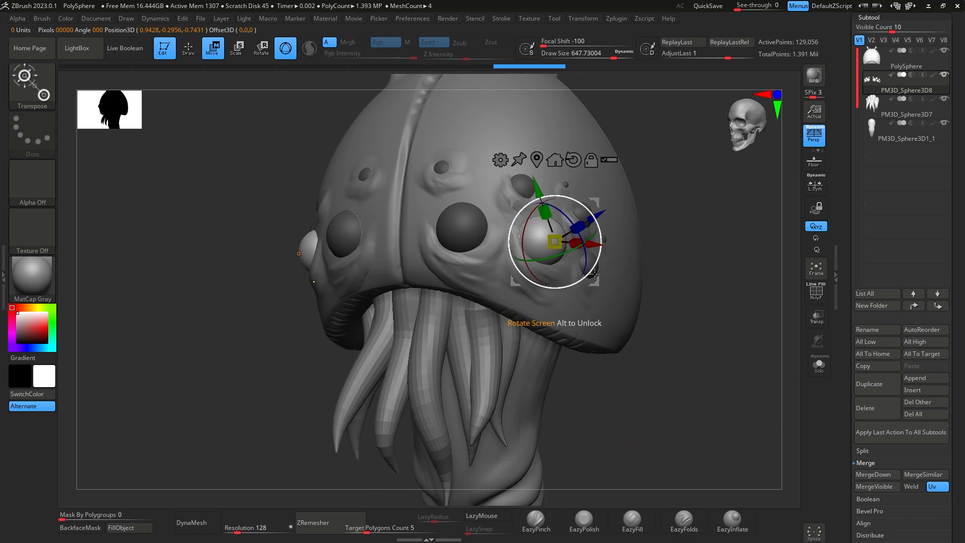
{"action": "left_click_drag", "start_coordinate": [685, 267], "coordinate": [789, 265]}
{"action": "left_click_drag", "start_coordinate": [555, 242], "coordinate": [553, 248]}
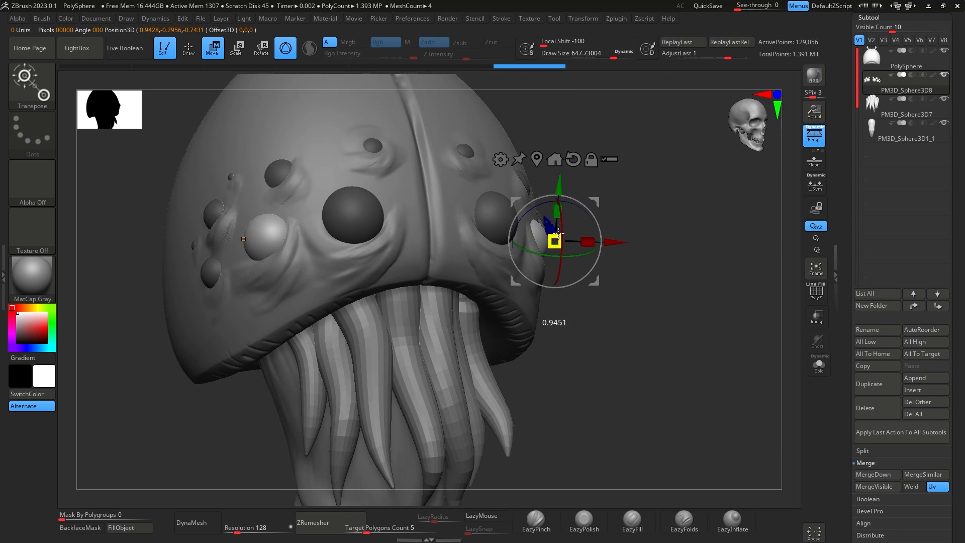
{"action": "left_click_drag", "start_coordinate": [573, 216], "coordinate": [592, 206]}
Select the cap subtool PolySphere and reduce the ClayBuildup brush's draw size to about 59.
{"action": "left_click_drag", "start_coordinate": [676, 301], "coordinate": [663, 322], "text": "shift"}
{"action": "right_click_drag", "start_coordinate": [663, 322], "coordinate": [740, 121], "text": "ctrl"}
{"action": "key", "text": "n"}
{"action": "left_click", "coordinate": [576, 246]}
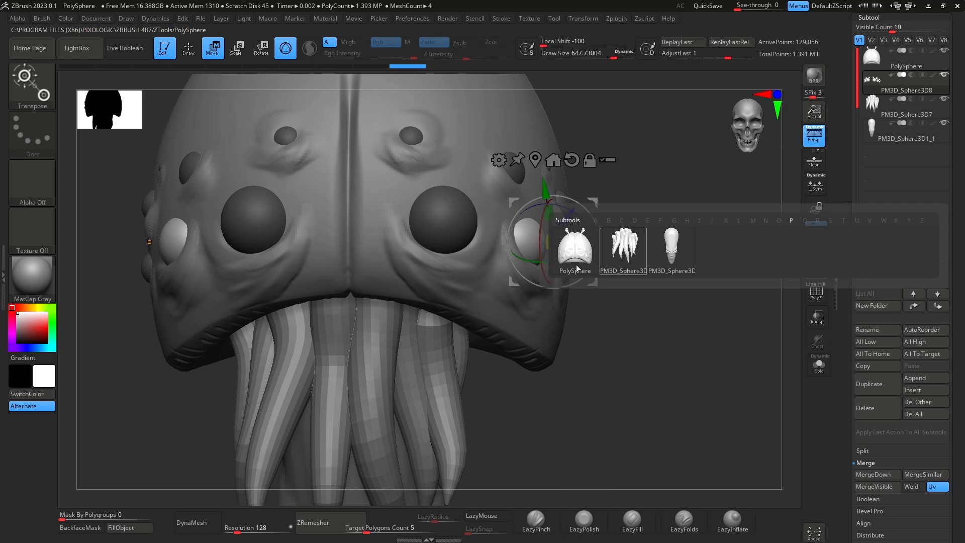
{"action": "key", "text": "q"}
{"action": "key", "text": "space"}
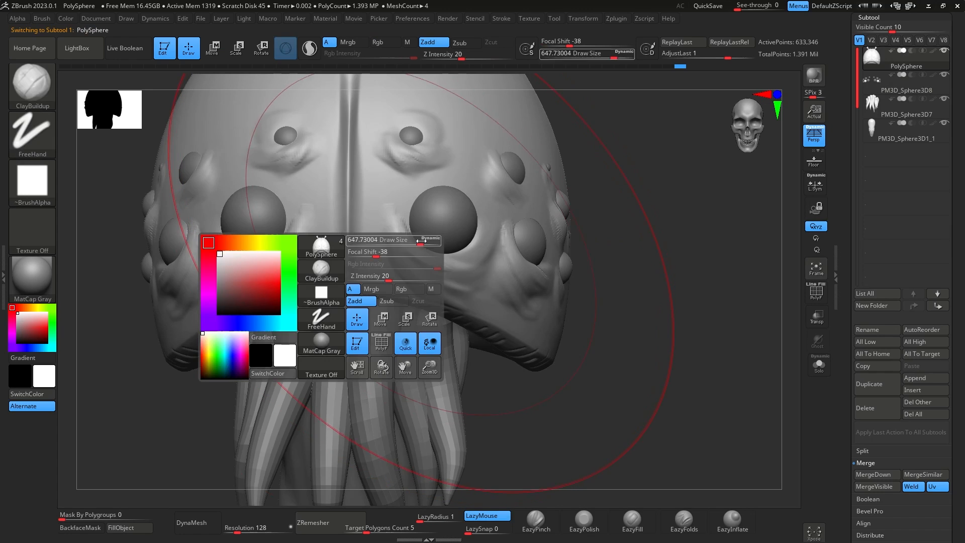
{"action": "mouse_move", "coordinate": [413, 239]}
{"action": "left_mouse_down"}
{"action": "mouse_move", "coordinate": [370, 240]}
{"action": "mouse_move", "coordinate": [410, 209]}
{"action": "mouse_move", "coordinate": [413, 225]}
{"action": "left_mouse_up"}
Build up and smooth the eyelid folds around the cap's eyes, including the upper pair beside the central ridge.
{"action": "key", "text": "shift"}
{"action": "left_click_drag", "start_coordinate": [662, 250], "coordinate": [518, 241]}
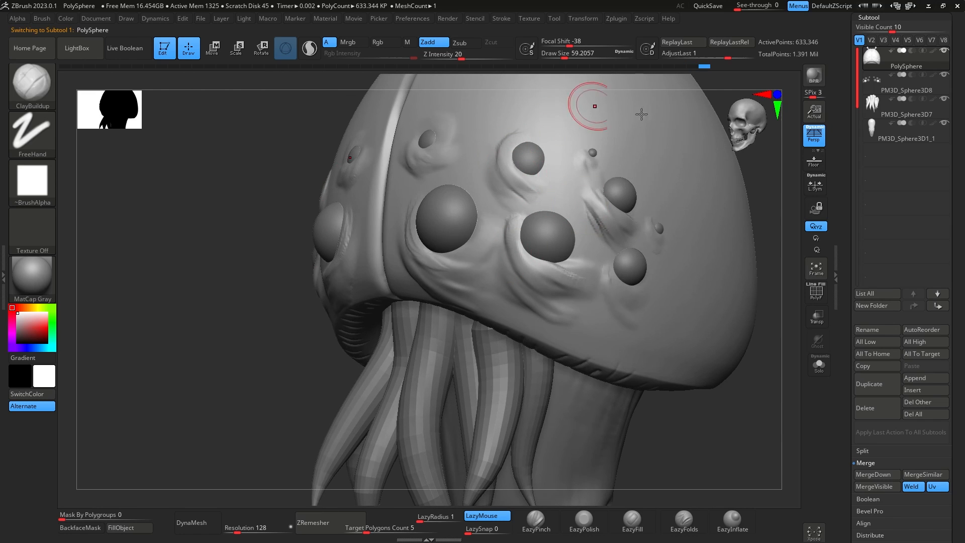
{"action": "left_click_drag", "start_coordinate": [769, 329], "coordinate": [717, 337]}
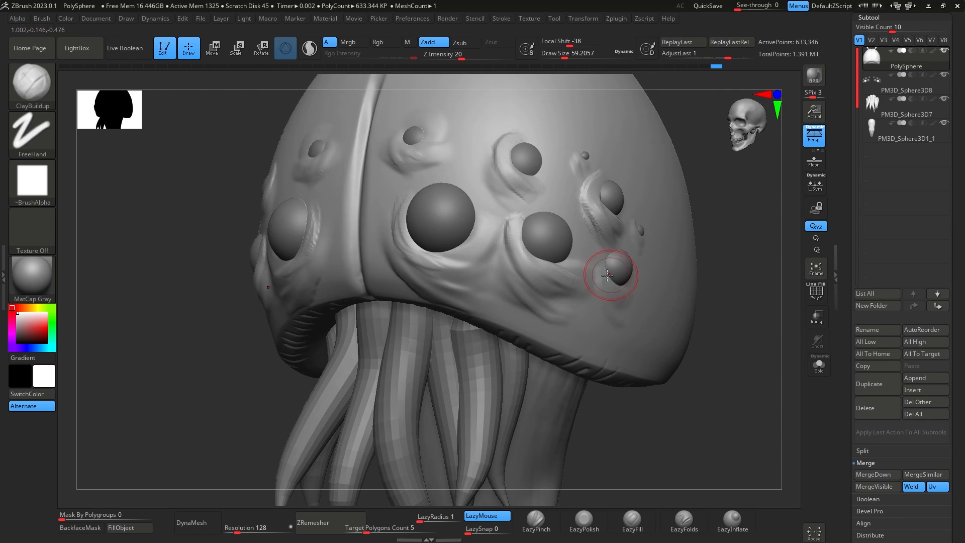
{"action": "key", "text": "shift"}
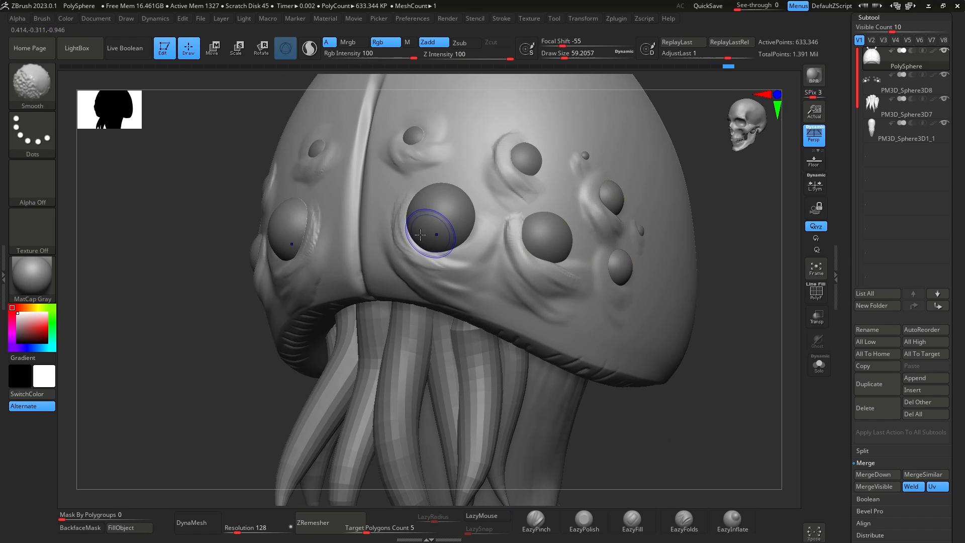
{"action": "left_click_drag", "start_coordinate": [714, 322], "coordinate": [733, 336], "text": "shift"}
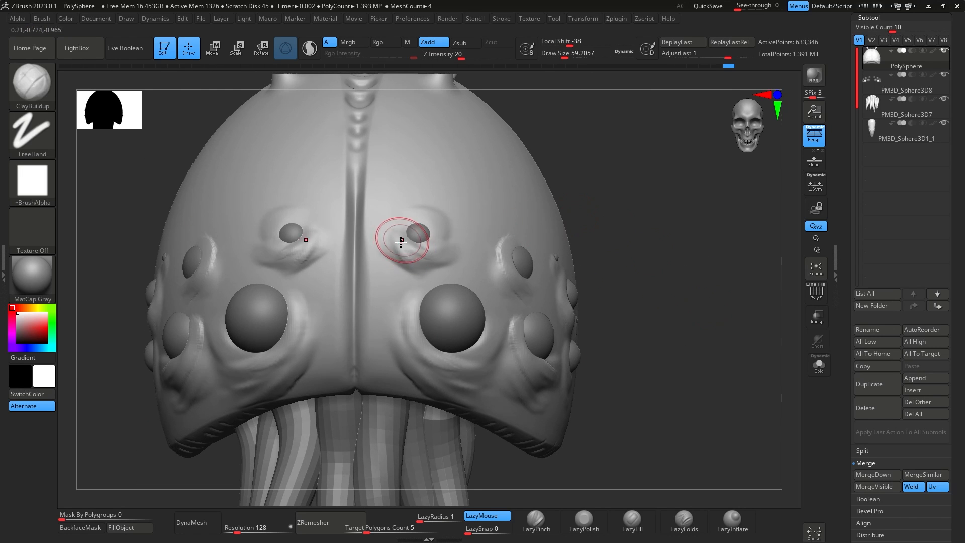
{"action": "mouse_move", "coordinate": [417, 251]}
{"action": "left_mouse_down", "text": "shift"}
{"action": "mouse_move", "coordinate": [421, 223]}
{"action": "mouse_move", "coordinate": [400, 241]}
{"action": "left_mouse_up", "text": "shift"}
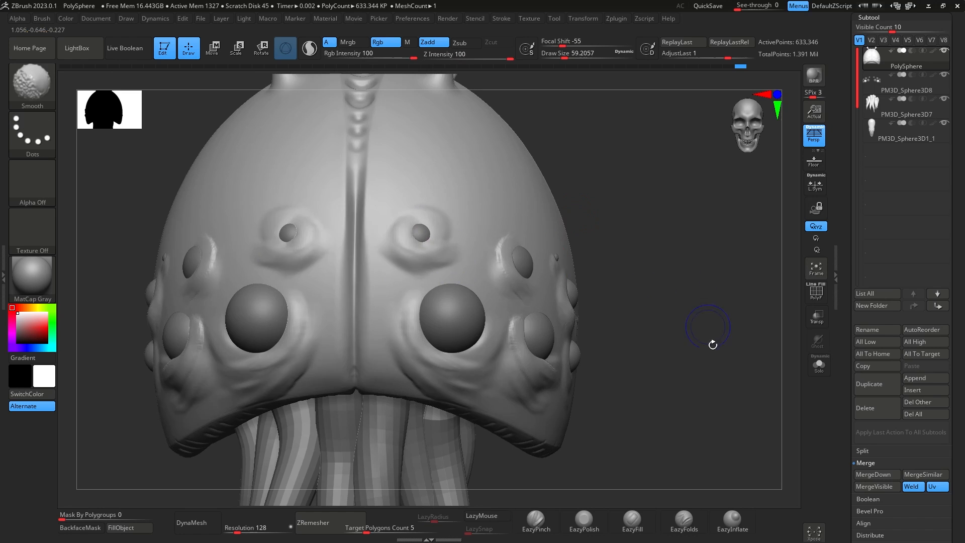
Change the current material to SkinShade4.
{"action": "left_click_drag", "start_coordinate": [709, 329], "coordinate": [744, 180], "text": "alt"}
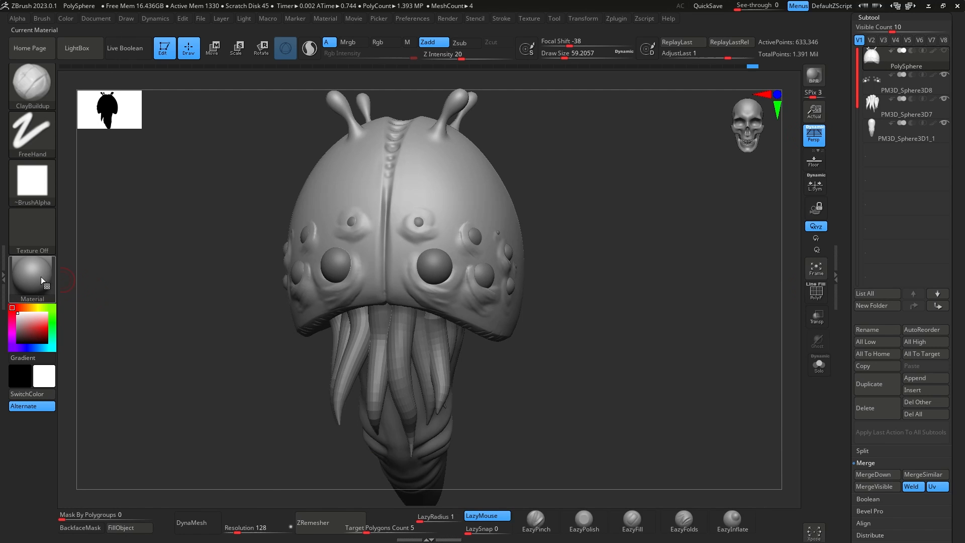
{"action": "left_click", "coordinate": [41, 277]}
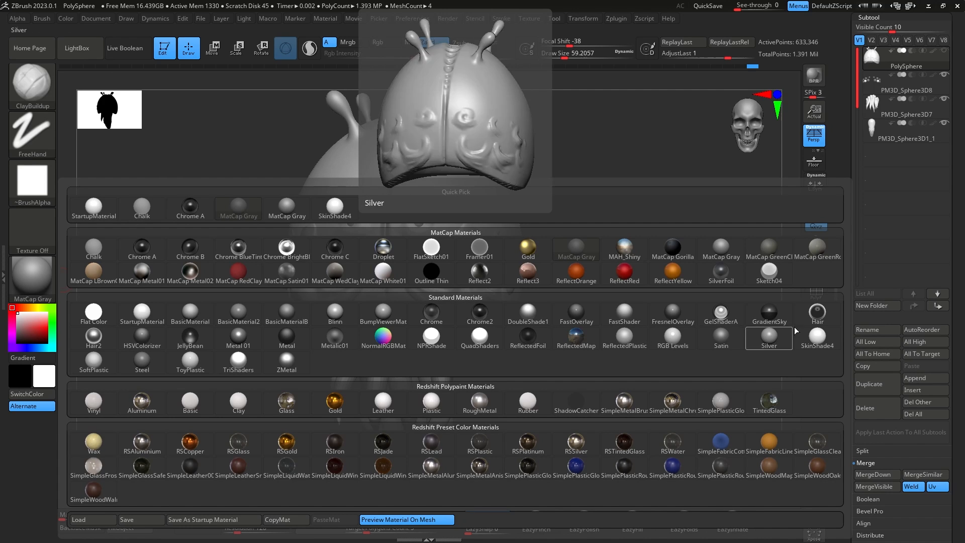
{"action": "left_click", "coordinate": [817, 340]}
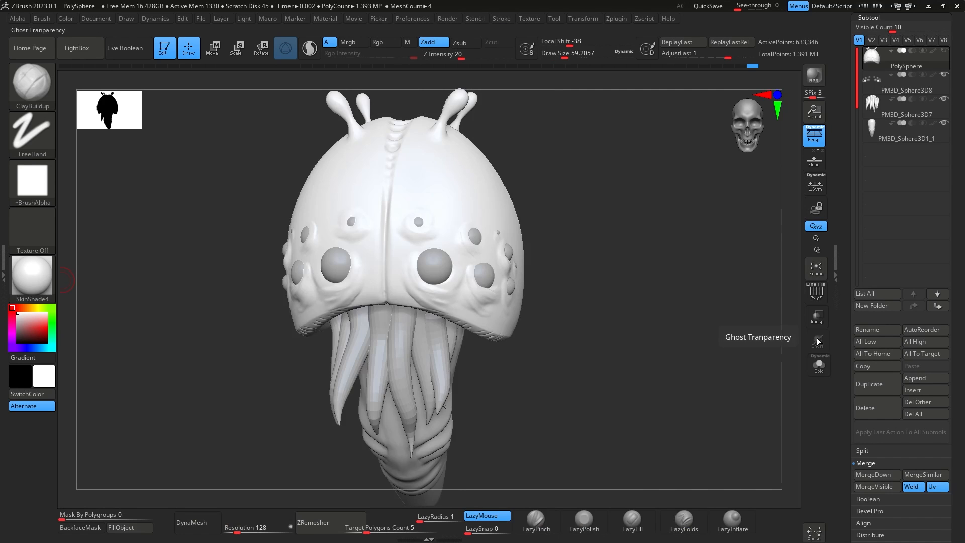
{"action": "left_click_drag", "start_coordinate": [754, 322], "coordinate": [679, 228]}
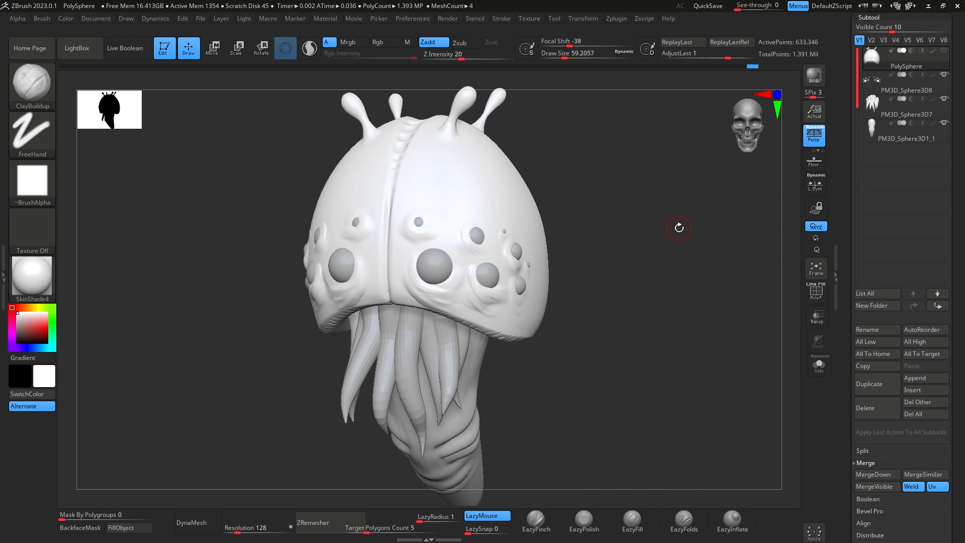
Choose a muted beige as the current colour and fill the cap with it.
{"action": "left_click", "coordinate": [31, 307]}
{"action": "left_click", "coordinate": [33, 328]}
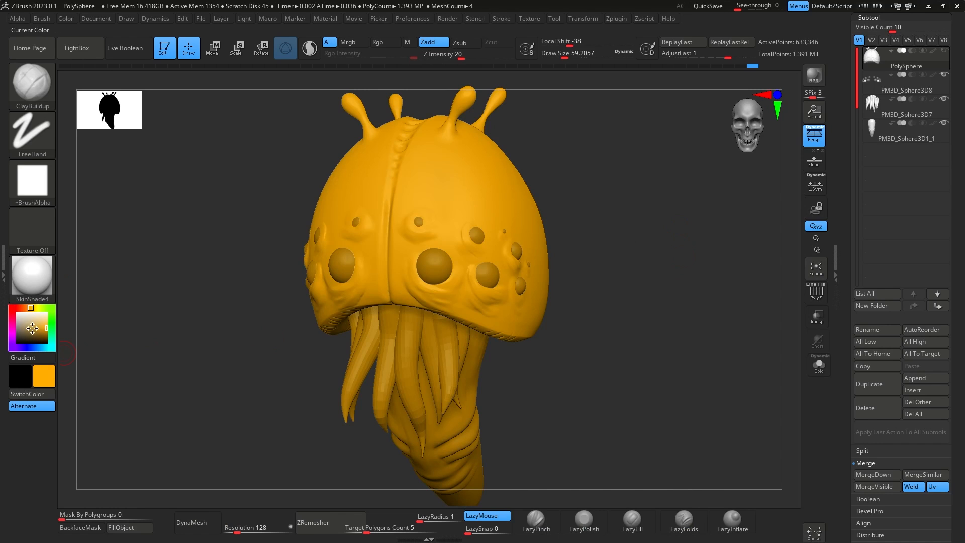
{"action": "left_click_drag", "start_coordinate": [29, 320], "coordinate": [27, 321]}
{"action": "left_click", "coordinate": [33, 324]}
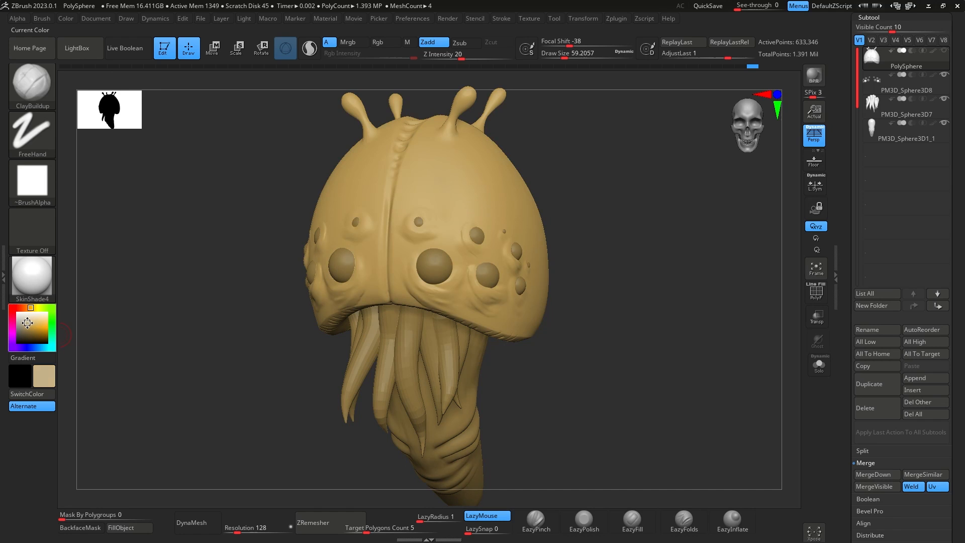
{"action": "left_click", "coordinate": [27, 323]}
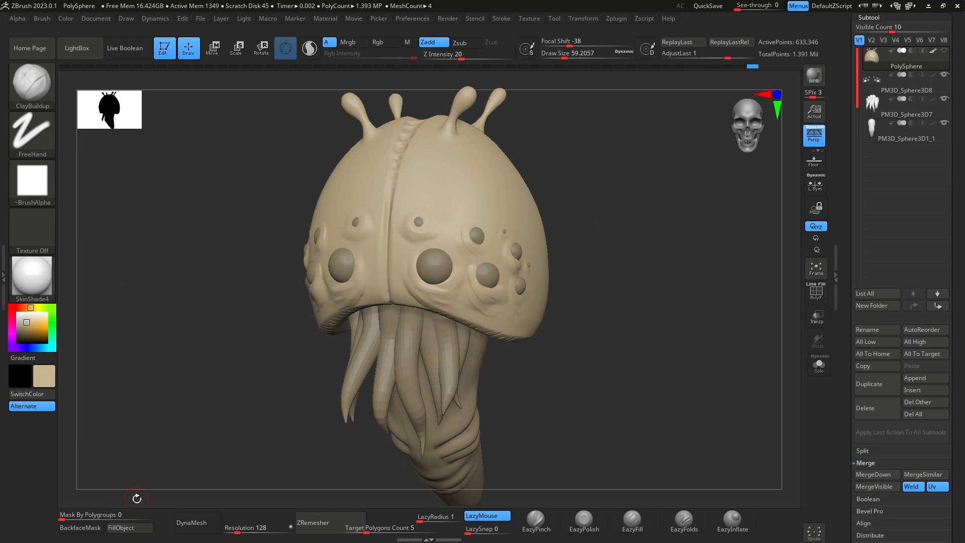
Select the eyes subtool PM3D_Sphere3D8, show the cap again and fill the eyes with black and the ToyPlastic material in Mrgb mode.
{"action": "mouse_move", "coordinate": [670, 309]}
{"action": "left_mouse_down"}
{"action": "mouse_move", "coordinate": [698, 310]}
{"action": "mouse_move", "coordinate": [676, 307]}
{"action": "left_mouse_up"}
{"action": "left_click", "coordinate": [877, 83]}
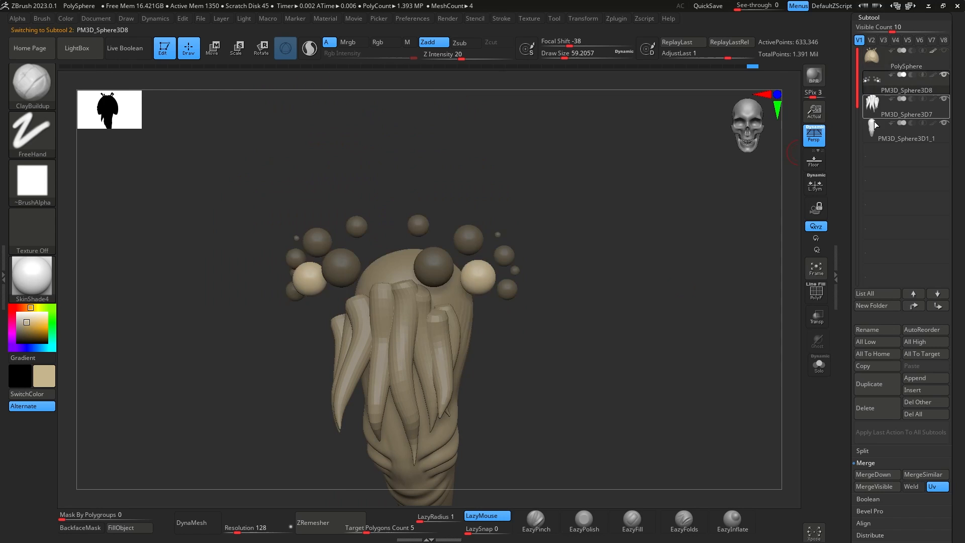
{"action": "left_click", "coordinate": [944, 51]}
{"action": "left_click_drag", "start_coordinate": [618, 322], "coordinate": [637, 381]}
{"action": "left_click", "coordinate": [54, 282]}
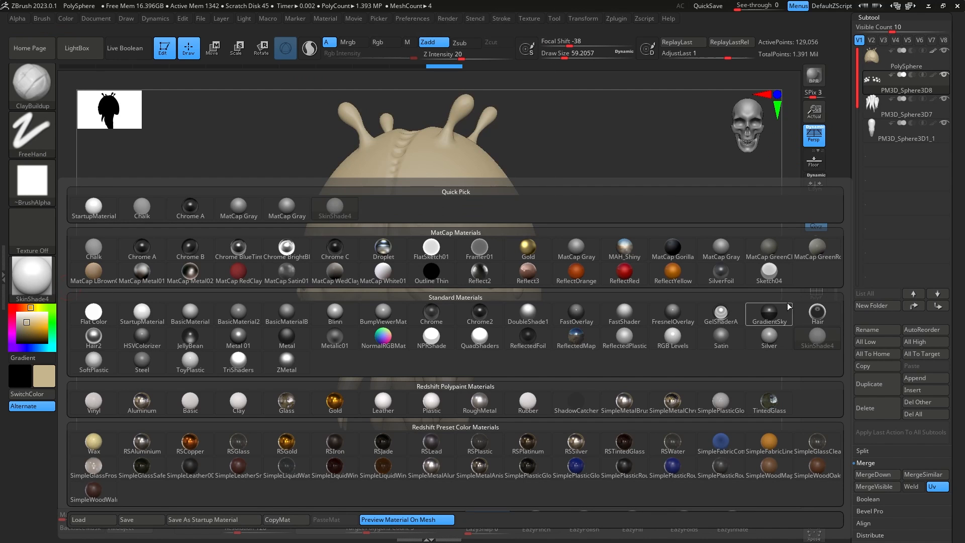
{"action": "mouse_move", "coordinate": [787, 309]}
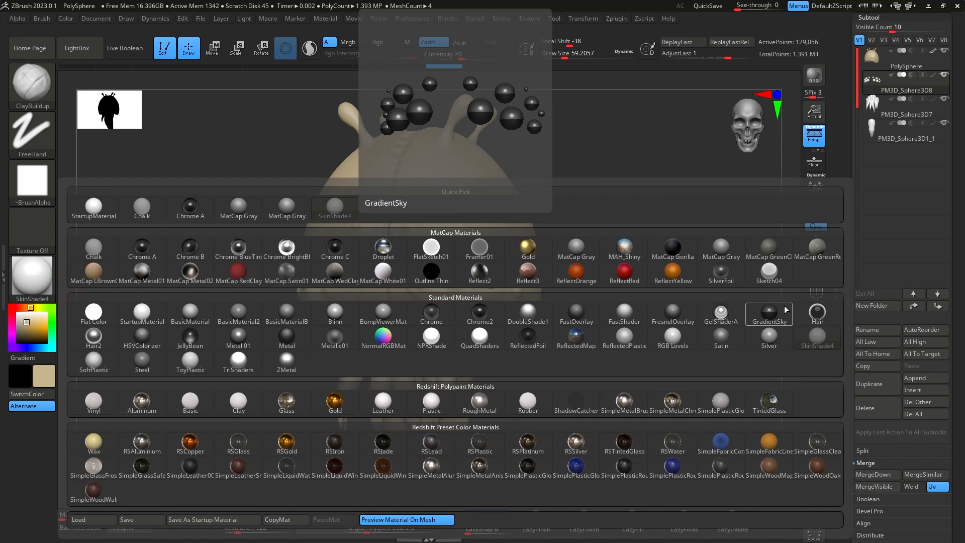
{"action": "left_click", "coordinate": [190, 359]}
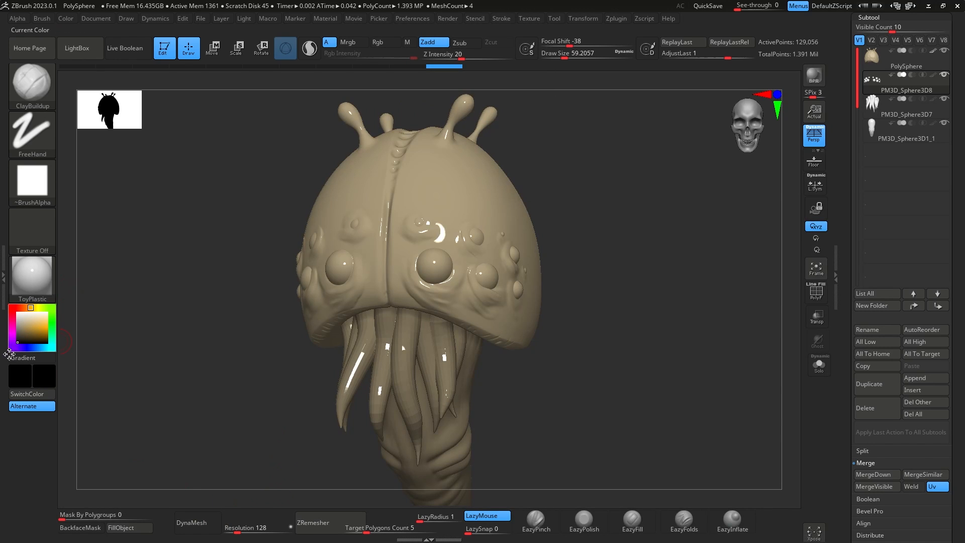
{"action": "left_click_drag", "start_coordinate": [9, 354], "coordinate": [10, 355]}
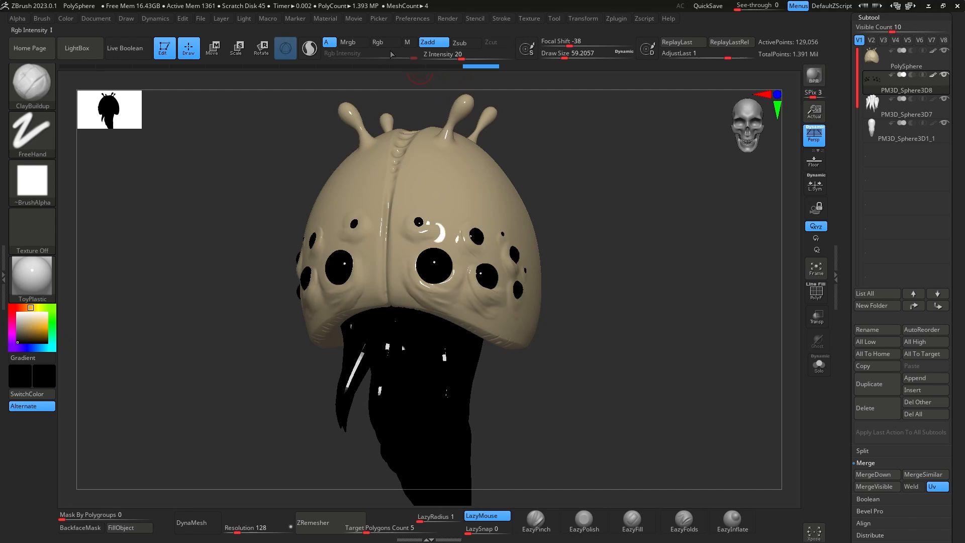
{"action": "left_click", "coordinate": [360, 44]}
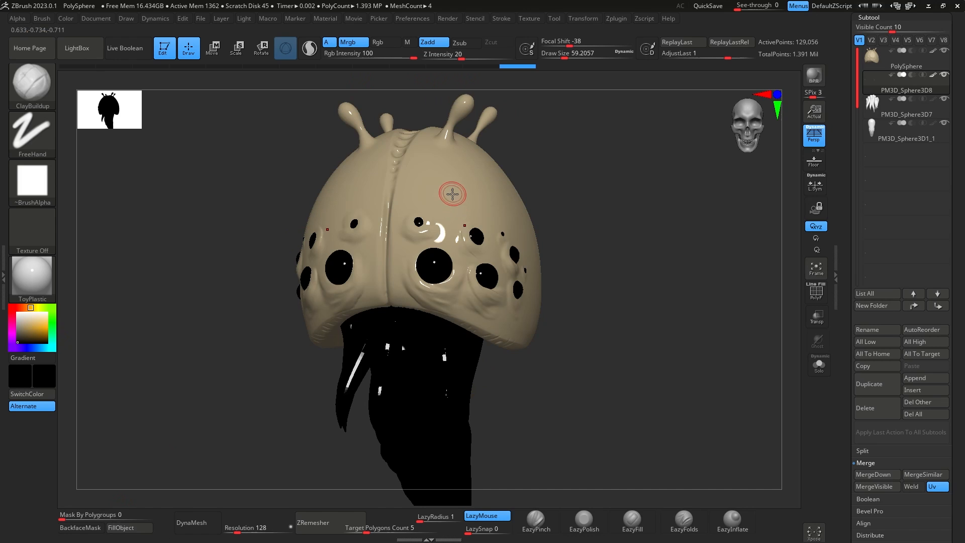
Sample the cap's beige and fill the PolySphere subtool with that colour and the SkinShade4 material.
{"action": "key", "text": "c"}
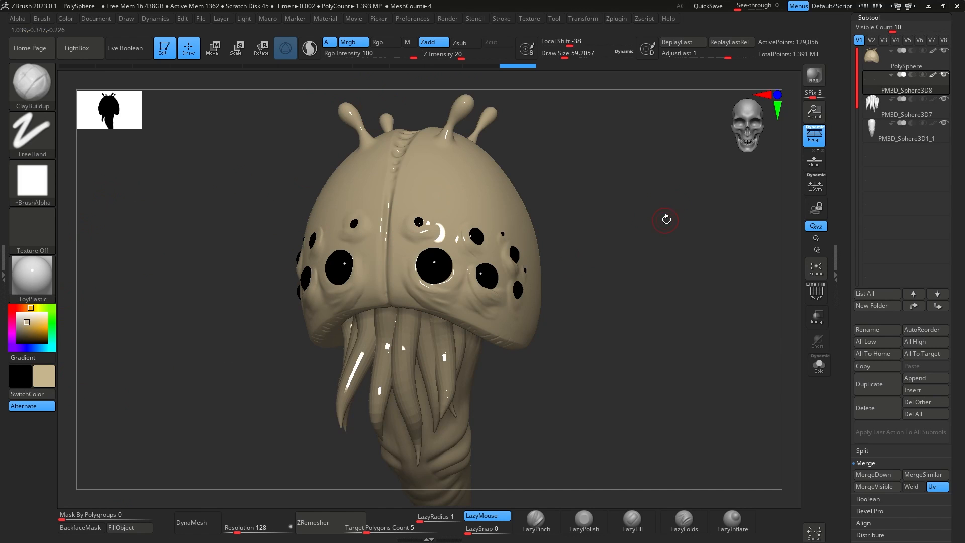
{"action": "key", "text": "n"}
{"action": "left_click", "coordinate": [499, 258]}
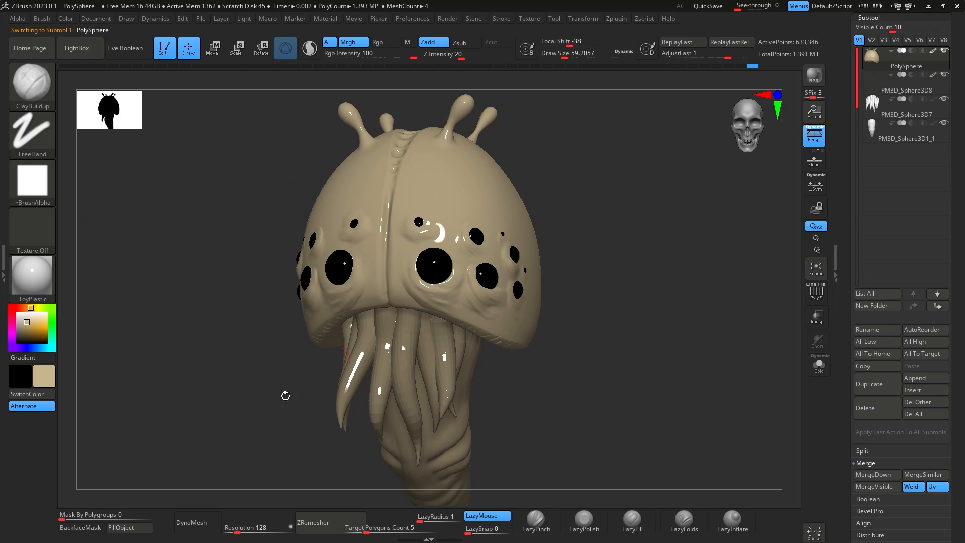
{"action": "left_click", "coordinate": [130, 531]}
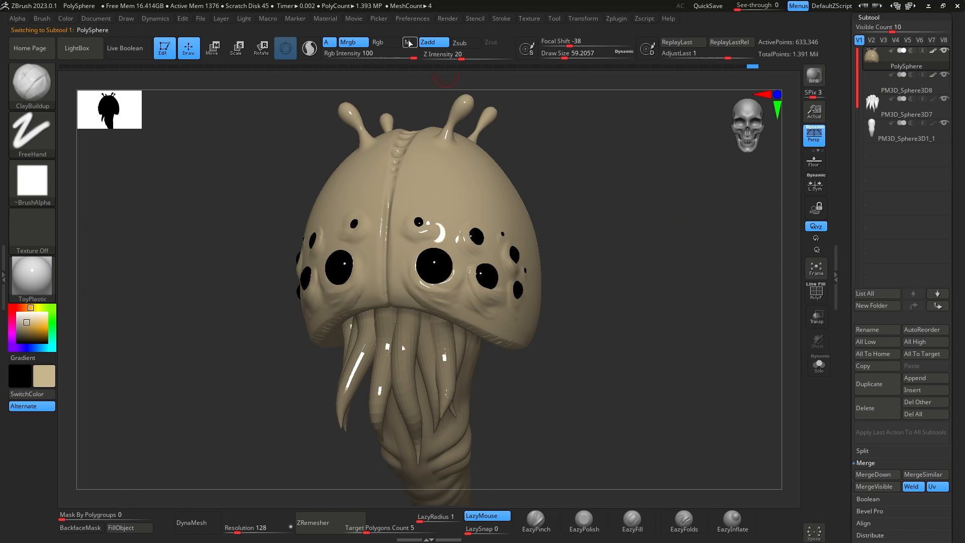
{"action": "left_click", "coordinate": [36, 281]}
{"action": "left_click", "coordinate": [808, 336]}
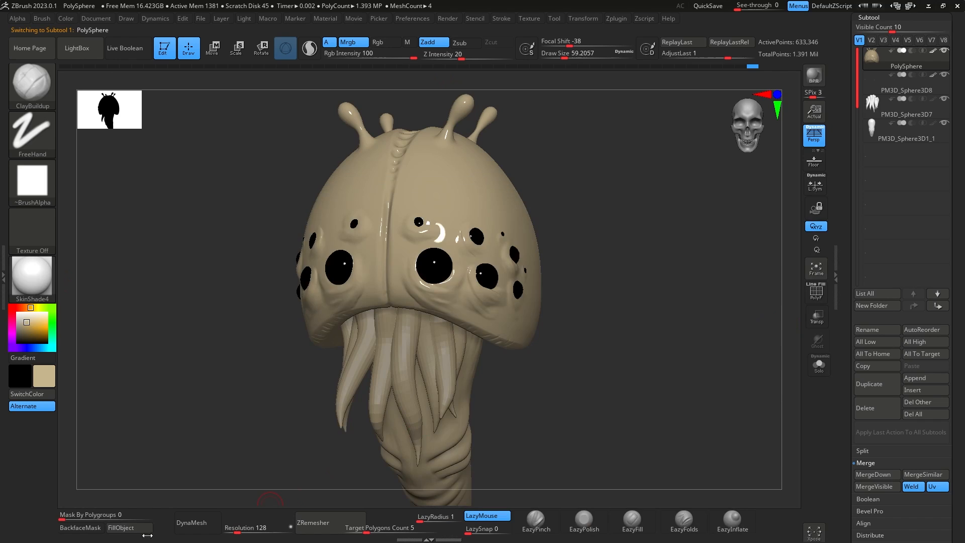
Fill the tentacles PM3D_Sphere3D7 and the body PM3D_Sphere3D1_1 with the same beige and SkinShade4 material.
{"action": "left_click", "coordinate": [905, 108]}
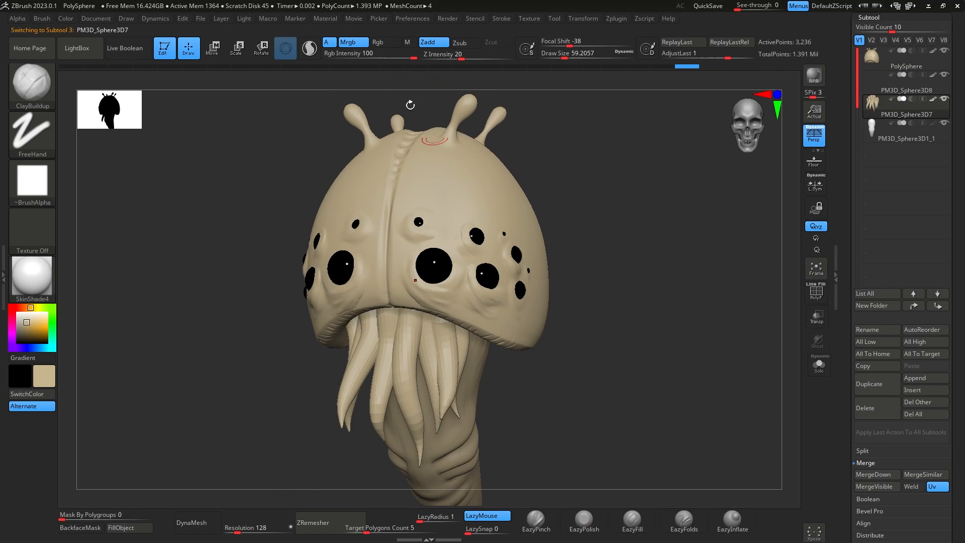
{"action": "left_click", "coordinate": [907, 143]}
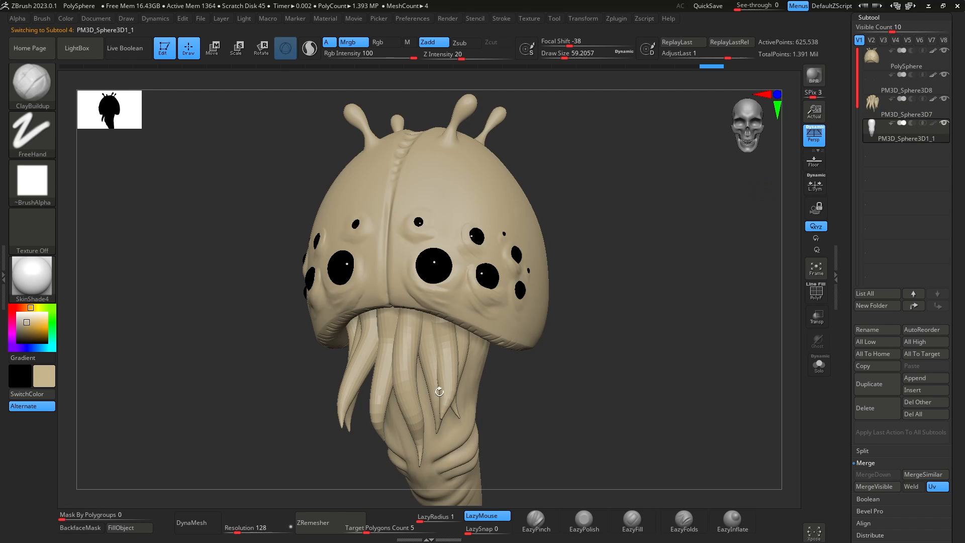
{"action": "left_click_drag", "start_coordinate": [648, 304], "coordinate": [769, 136]}
Reselect the tentacles PM3D_Sphere3D7, fill them with a muted blue-grey and subdivide them to smooth their surface.
{"action": "key", "text": "Up"}
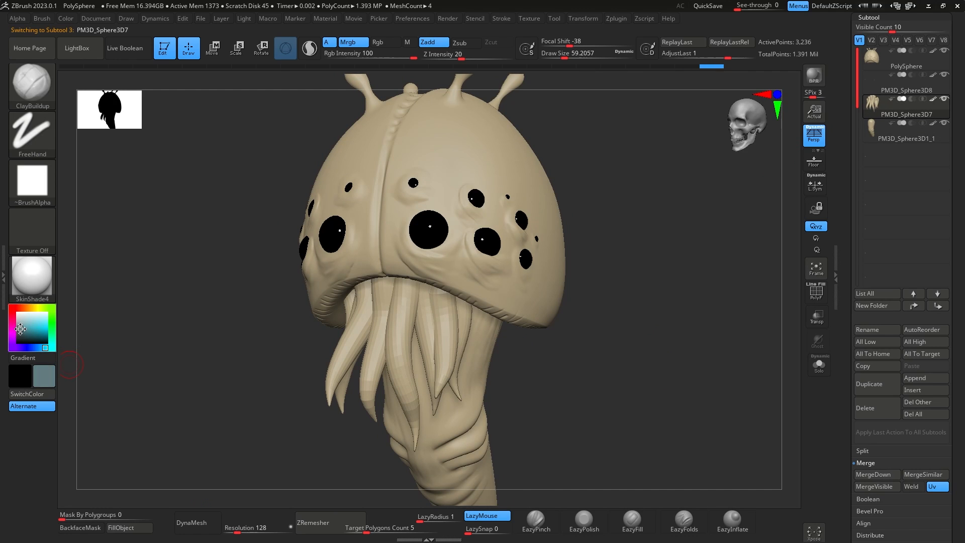
{"action": "left_click", "coordinate": [121, 527]}
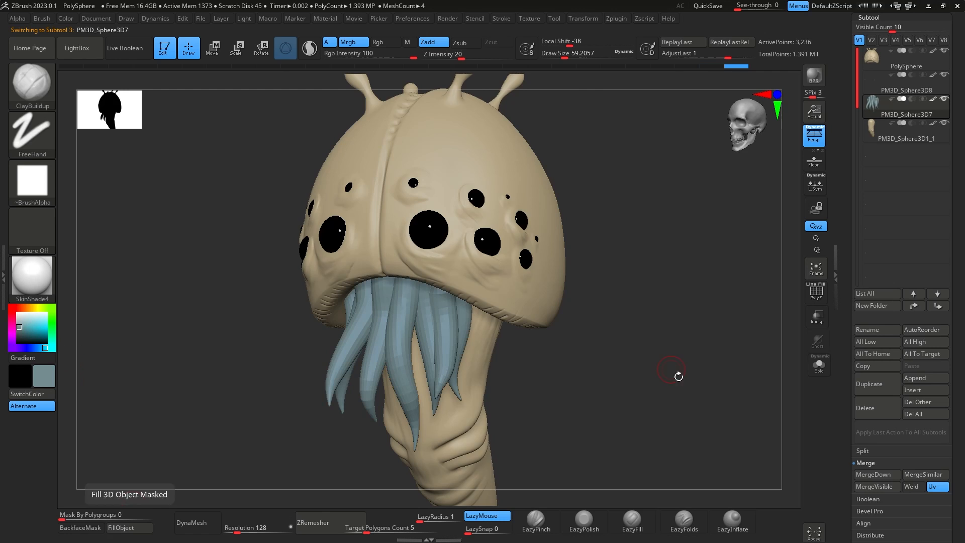
{"action": "mouse_move", "coordinate": [677, 377]}
{"action": "left_mouse_down", "text": "shift"}
{"action": "mouse_move", "coordinate": [697, 395]}
{"action": "mouse_move", "coordinate": [682, 306]}
{"action": "mouse_move", "coordinate": [697, 378]}
{"action": "mouse_move", "coordinate": [743, 287]}
{"action": "mouse_move", "coordinate": [722, 282]}
{"action": "mouse_move", "coordinate": [695, 318]}
{"action": "mouse_move", "coordinate": [736, 263]}
{"action": "mouse_move", "coordinate": [716, 294]}
{"action": "left_mouse_up", "text": "shift"}
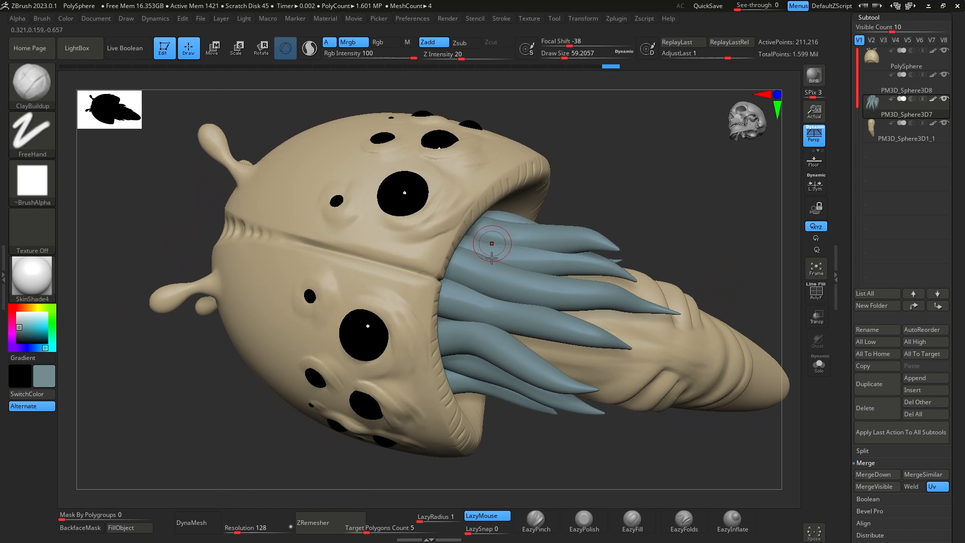
Switch to the Standard brush and make the PolySphere cap the active subtool.
{"action": "mouse_move", "coordinate": [654, 162]}
{"action": "left_mouse_down"}
{"action": "mouse_move", "coordinate": [730, 179]}
{"action": "mouse_move", "coordinate": [732, 263]}
{"action": "mouse_move", "coordinate": [724, 252]}
{"action": "mouse_move", "coordinate": [758, 272]}
{"action": "mouse_move", "coordinate": [726, 272]}
{"action": "mouse_move", "coordinate": [704, 238]}
{"action": "left_mouse_up"}
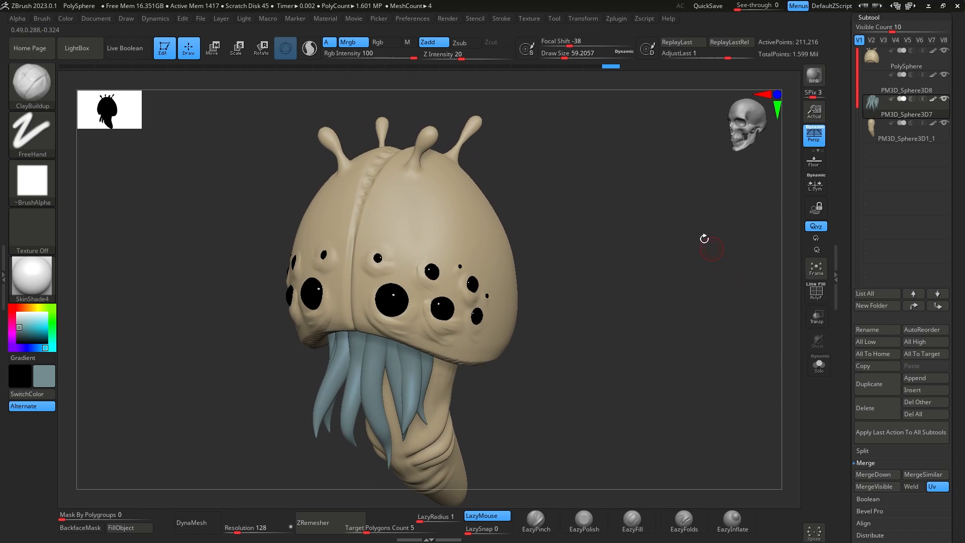
{"action": "left_click", "coordinate": [37, 90]}
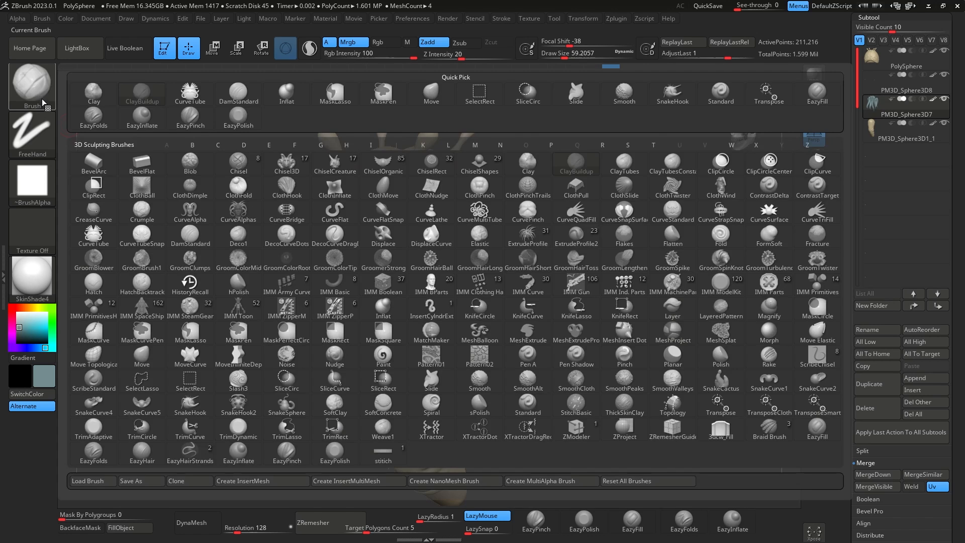
{"action": "key", "text": "b"}
{"action": "key", "text": "s"}
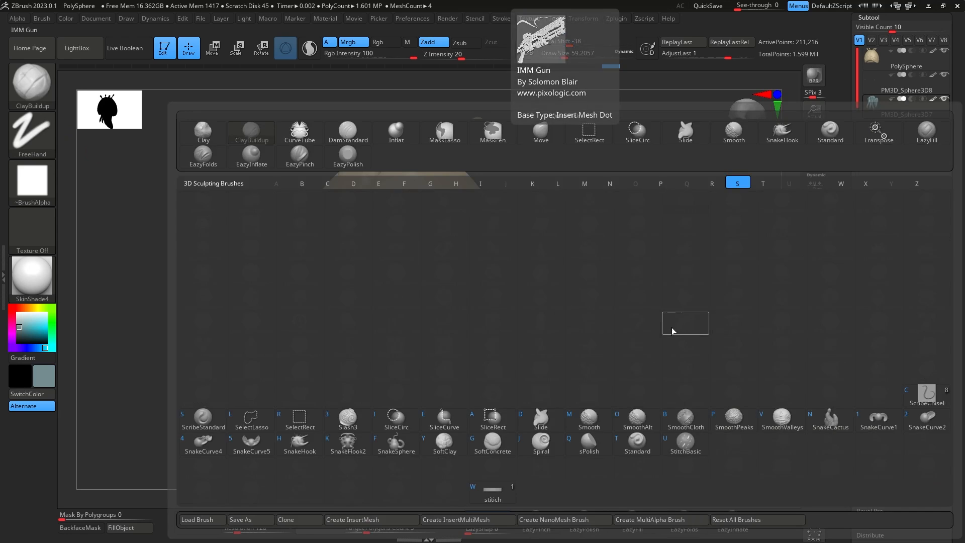
{"action": "key", "text": "t"}
{"action": "left_click", "coordinate": [874, 60]}
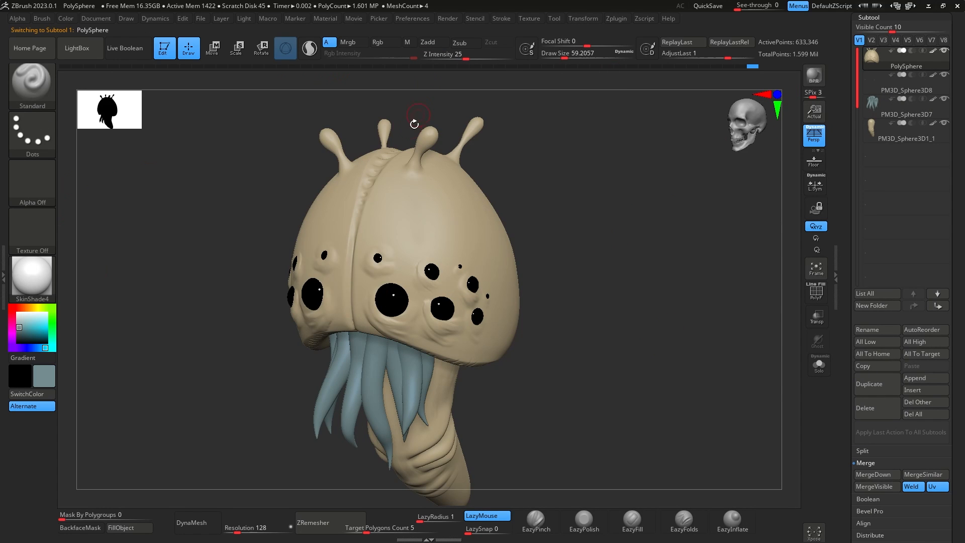
Set the brush to Rgb only with the DragRect stroke, Alpha 25 and a dark red colour.
{"action": "left_click", "coordinate": [397, 44]}
{"action": "left_click", "coordinate": [41, 136]}
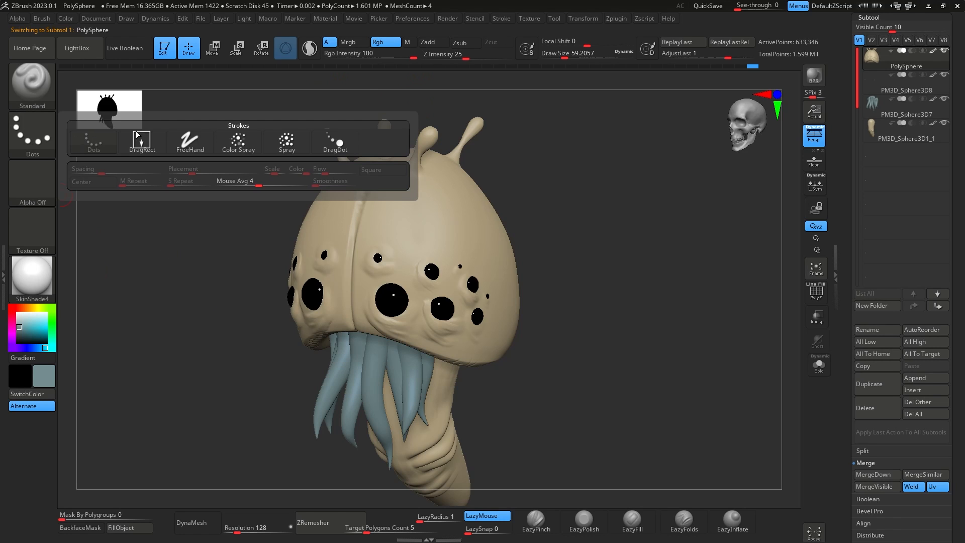
{"action": "left_click", "coordinate": [141, 137]}
{"action": "left_click", "coordinate": [35, 179]}
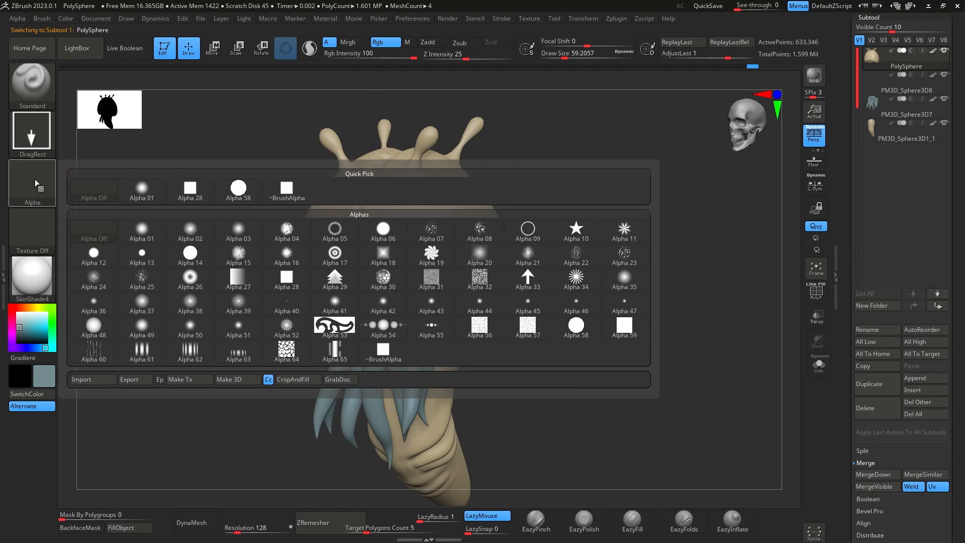
{"action": "left_click", "coordinate": [142, 277]}
{"action": "left_click", "coordinate": [18, 307]}
{"action": "left_click", "coordinate": [24, 328]}
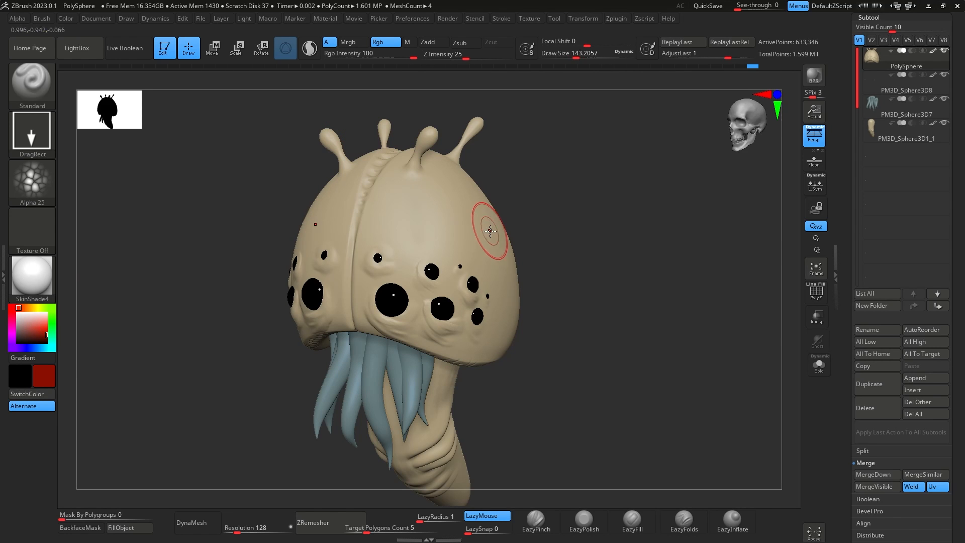
Try stamping dark red Alpha 25 cell patterns on the cap at full Rgb Intensity.
{"action": "left_click_drag", "start_coordinate": [462, 209], "coordinate": [468, 271]}
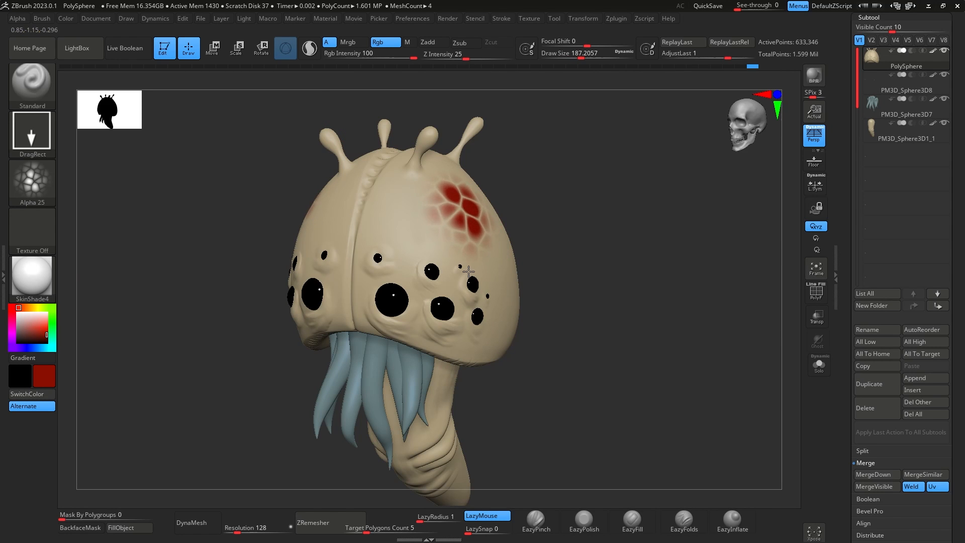
{"action": "left_click_drag", "start_coordinate": [558, 231], "coordinate": [483, 206]}
{"action": "left_click_drag", "start_coordinate": [411, 184], "coordinate": [416, 232]}
{"action": "mouse_move", "coordinate": [598, 214]}
{"action": "left_mouse_down"}
{"action": "mouse_move", "coordinate": [556, 211]}
{"action": "mouse_move", "coordinate": [569, 241]}
{"action": "mouse_move", "coordinate": [578, 233]}
{"action": "left_mouse_up"}
{"action": "key", "text": "ctrl+z"}
{"action": "key", "text": "ctrl+z"}
{"action": "key", "text": "ctrl+z"}
{"action": "key", "text": "ctrl+z"}
{"action": "key", "text": "ctrl+z"}
{"action": "key", "text": "ctrl+z"}
Set the brush's Rgb Intensity to 72 and its Draw Size to about 299.
{"action": "key", "text": "space"}
{"action": "left_click_drag", "start_coordinate": [413, 56], "coordinate": [400, 58]}
{"action": "left_click_drag", "start_coordinate": [618, 256], "coordinate": [556, 286]}
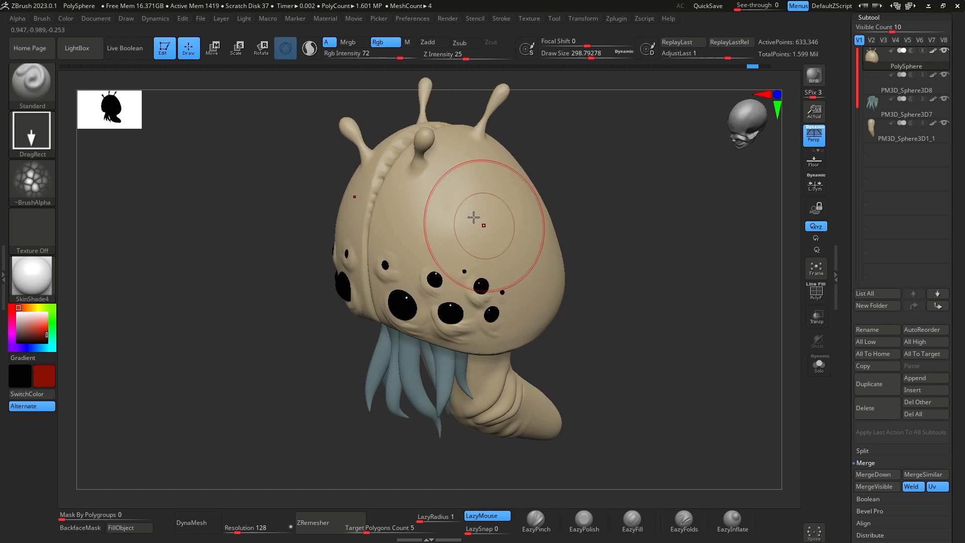
Try stamping larger, fainter red cell patterns over the cap's upper side and its rear lower edge.
{"action": "left_click_drag", "start_coordinate": [458, 178], "coordinate": [433, 257]}
{"action": "left_click_drag", "start_coordinate": [427, 278], "coordinate": [424, 285]}
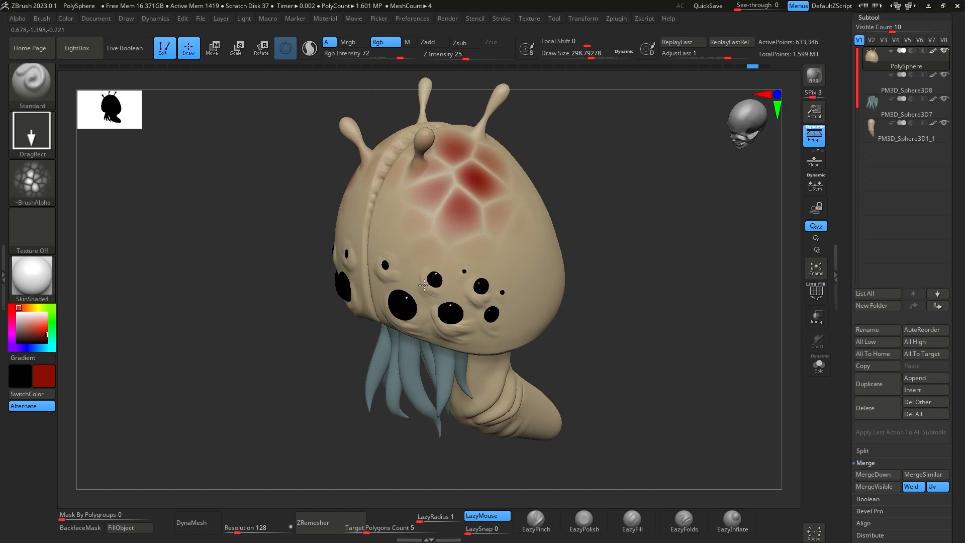
{"action": "mouse_move", "coordinate": [518, 231]}
{"action": "left_mouse_down"}
{"action": "mouse_move", "coordinate": [525, 314]}
{"action": "mouse_move", "coordinate": [661, 276]}
{"action": "mouse_move", "coordinate": [661, 289]}
{"action": "mouse_move", "coordinate": [632, 303]}
{"action": "mouse_move", "coordinate": [604, 302]}
{"action": "left_mouse_up"}
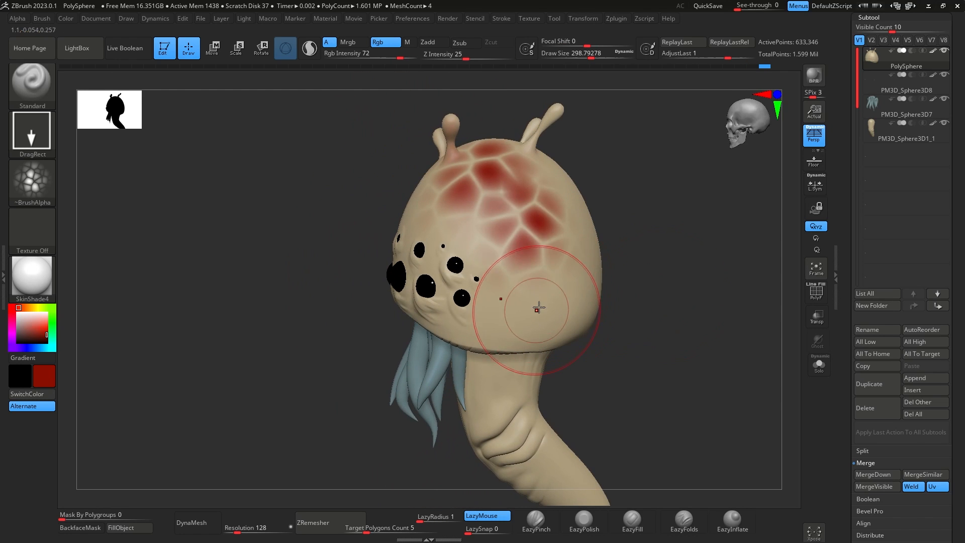
{"action": "left_click_drag", "start_coordinate": [529, 310], "coordinate": [491, 366]}
{"action": "left_click_drag", "start_coordinate": [594, 280], "coordinate": [576, 279]}
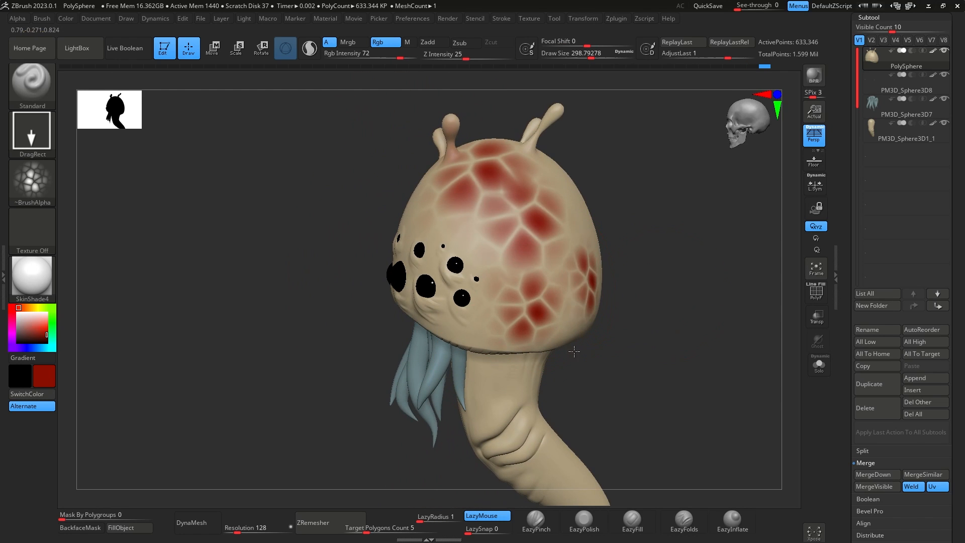
{"action": "key", "text": "ctrl+z"}
{"action": "key", "text": "ctrl+z"}
{"action": "key", "text": "ctrl+z"}
{"action": "key", "text": "ctrl+z"}
{"action": "key", "text": "ctrl+z"}
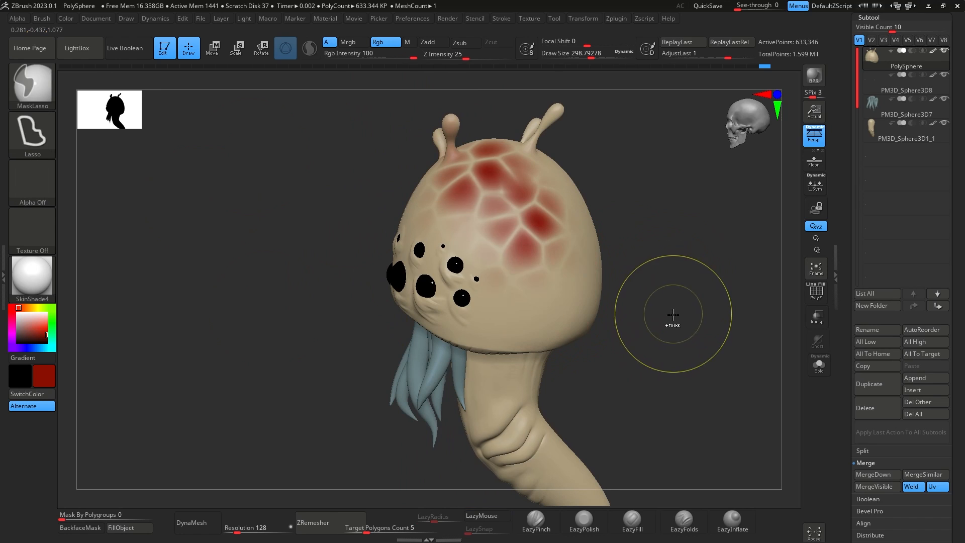
Try a dark red Alpha 30 stamp on the upper side of the cap.
{"action": "left_click", "coordinate": [29, 184]}
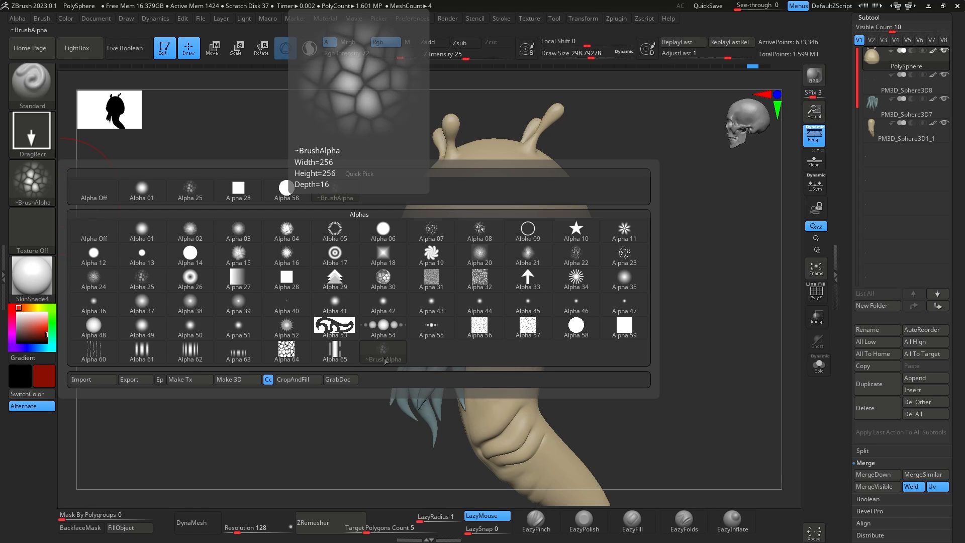
{"action": "left_click", "coordinate": [387, 286]}
{"action": "left_click_drag", "start_coordinate": [515, 193], "coordinate": [525, 258]}
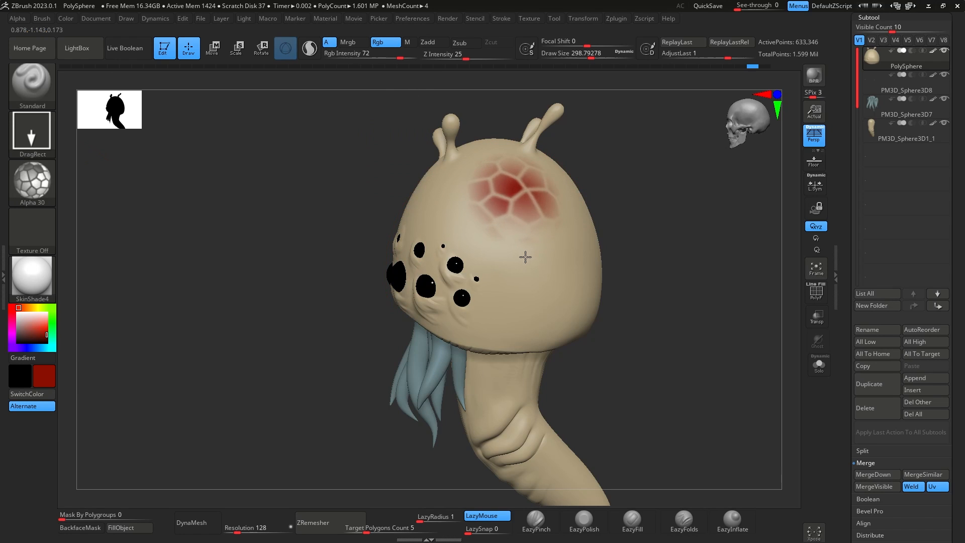
{"action": "mouse_move", "coordinate": [638, 163]}
{"action": "left_mouse_down"}
{"action": "mouse_move", "coordinate": [642, 189]}
{"action": "mouse_move", "coordinate": [645, 176]}
{"action": "mouse_move", "coordinate": [580, 194]}
{"action": "left_mouse_up"}
{"action": "key", "text": "ctrl+z"}
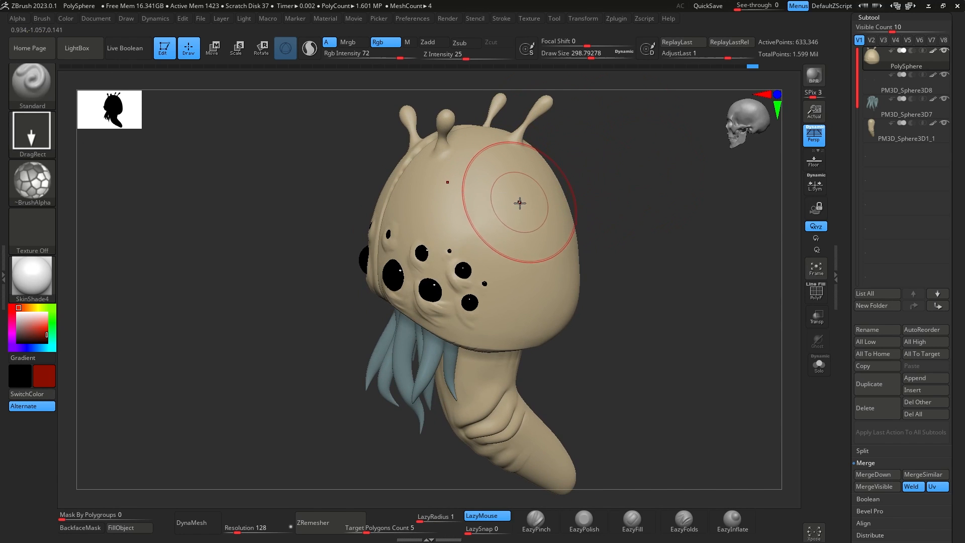
Try stamping the Alpha 30 pattern on the cap with the Focal Shift at 100 and at -100.
{"action": "key", "text": "space"}
{"action": "left_click_drag", "start_coordinate": [523, 221], "coordinate": [562, 219]}
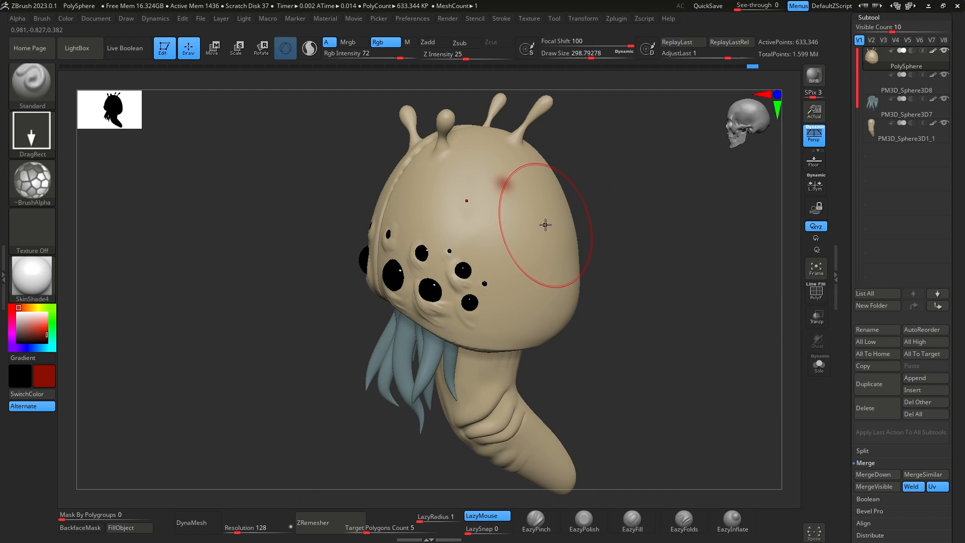
{"action": "key", "text": "space"}
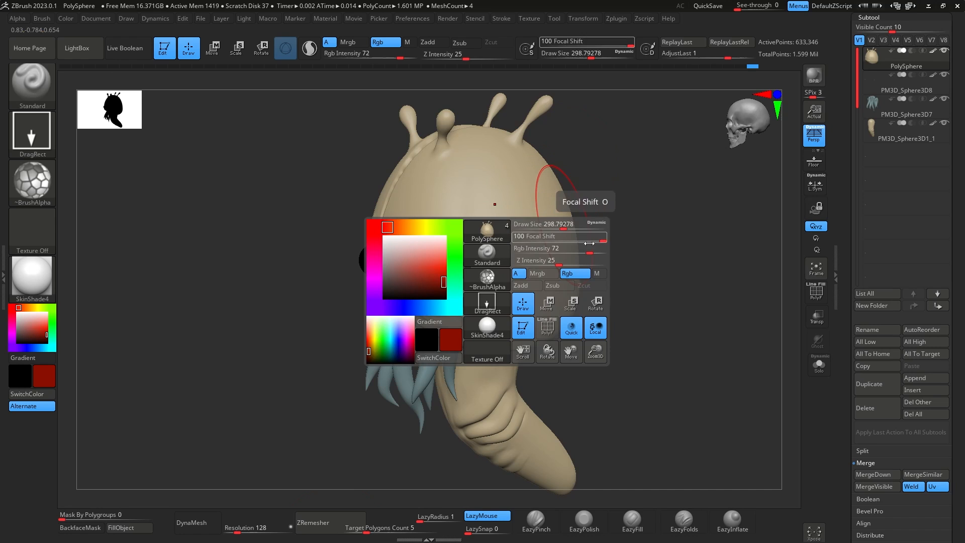
{"action": "left_click_drag", "start_coordinate": [589, 241], "coordinate": [587, 239]}
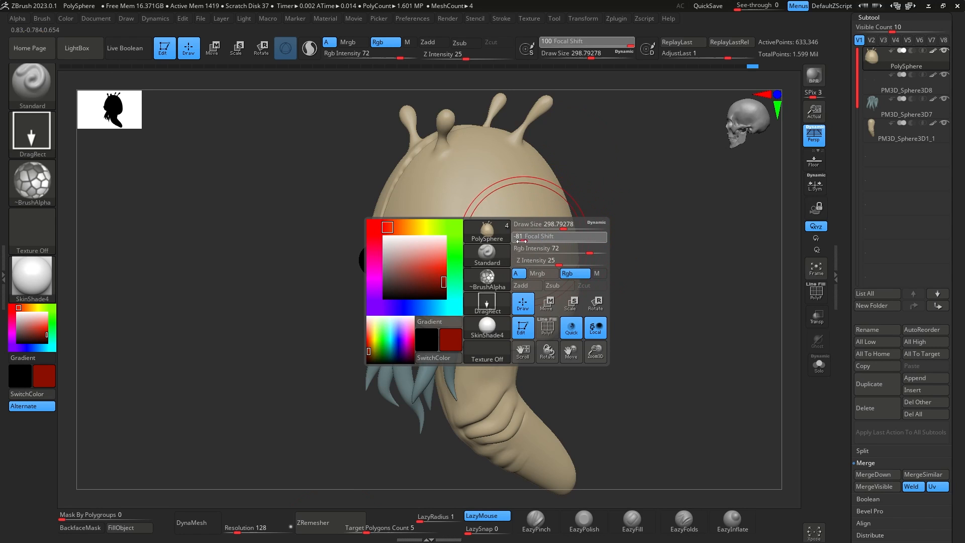
{"action": "left_click_drag", "start_coordinate": [522, 241], "coordinate": [511, 241]}
{"action": "left_click_drag", "start_coordinate": [505, 197], "coordinate": [476, 283]}
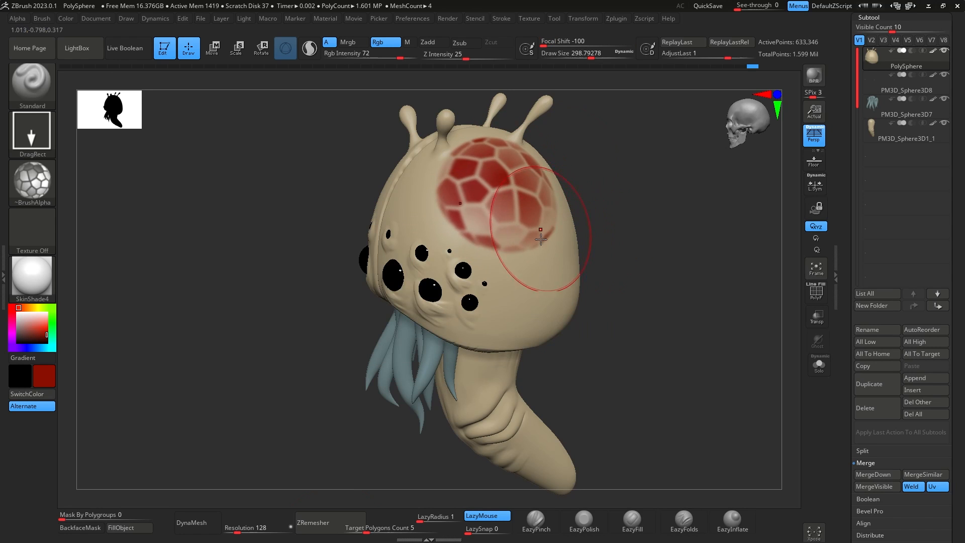
{"action": "key", "text": "ctrl+z"}
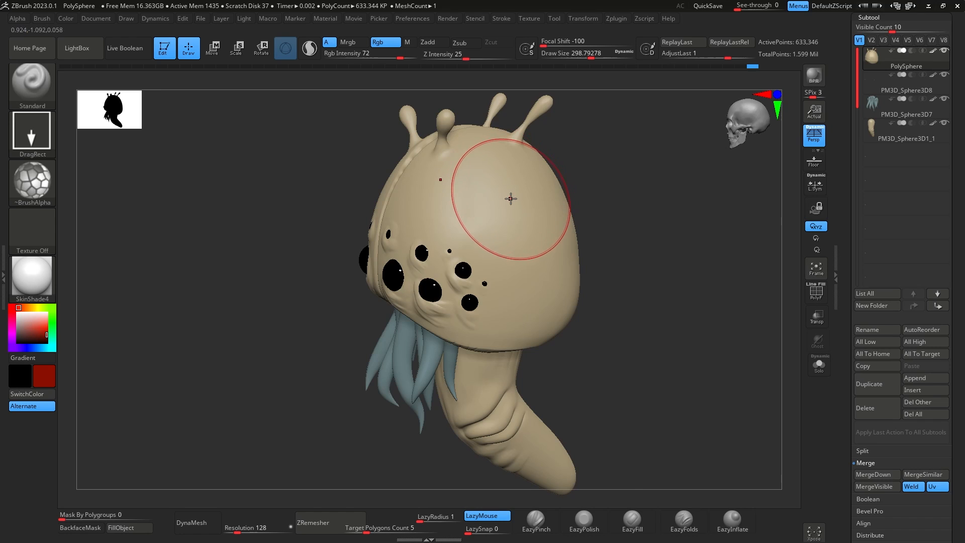
Set the Focal Shift to 11 and choose Alpha 25 for the brush again.
{"action": "right_click", "coordinate": [511, 201]}
{"action": "mouse_move", "coordinate": [509, 213]}
{"action": "left_mouse_down"}
{"action": "mouse_move", "coordinate": [499, 217]}
{"action": "mouse_move", "coordinate": [513, 219]}
{"action": "left_mouse_up"}
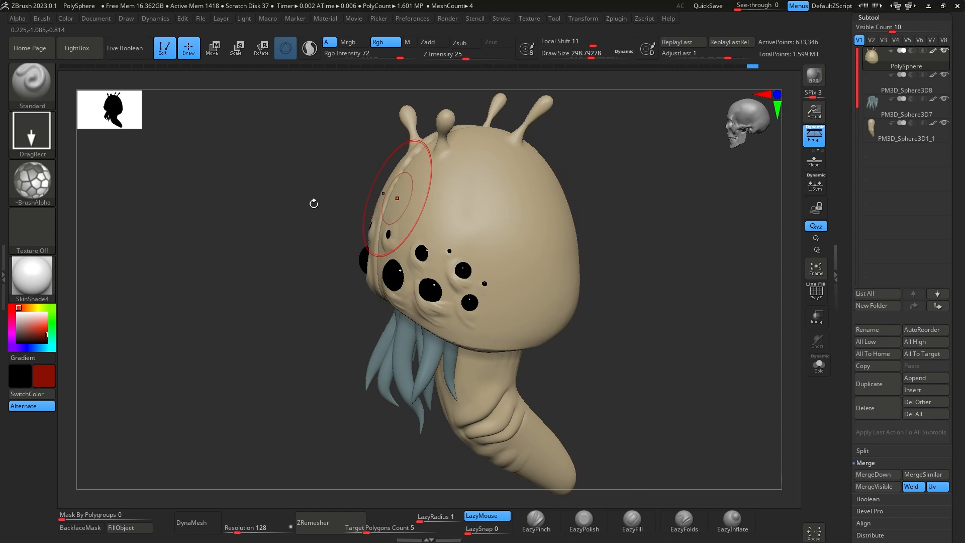
{"action": "left_click", "coordinate": [32, 181]}
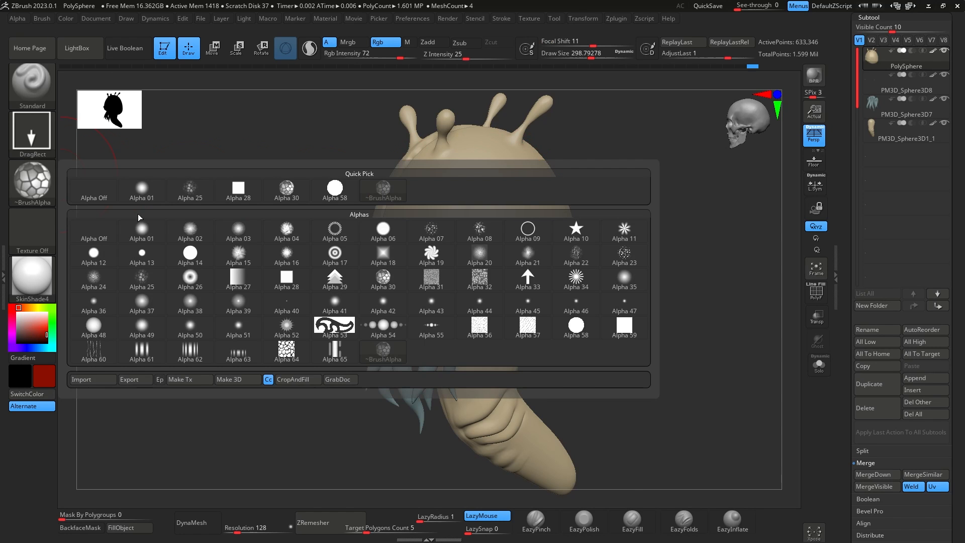
{"action": "left_click", "coordinate": [96, 280]}
Try stamping the red Alpha 25 pattern on the cap's top and side with the softer falloff.
{"action": "left_click_drag", "start_coordinate": [469, 158], "coordinate": [457, 254]}
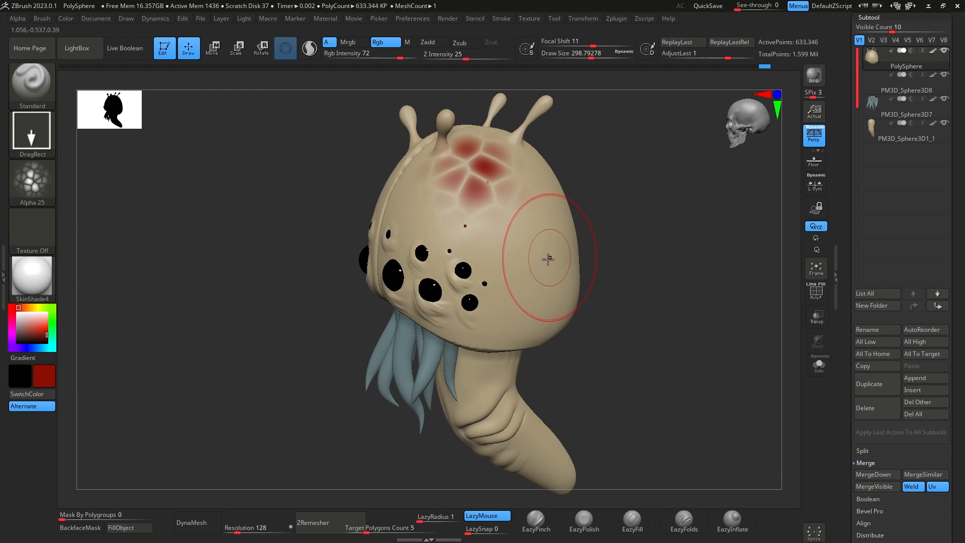
{"action": "left_click_drag", "start_coordinate": [529, 230], "coordinate": [495, 284]}
{"action": "mouse_move", "coordinate": [612, 213]}
{"action": "left_mouse_down"}
{"action": "mouse_move", "coordinate": [674, 198]}
{"action": "mouse_move", "coordinate": [698, 224]}
{"action": "mouse_move", "coordinate": [658, 219]}
{"action": "mouse_move", "coordinate": [649, 203]}
{"action": "left_mouse_up"}
{"action": "key", "text": "ctrl+z"}
{"action": "key", "text": "ctrl+z"}
{"action": "key", "text": "ctrl+z"}
{"action": "key", "text": "ctrl+z"}
{"action": "key", "text": "ctrl+z"}
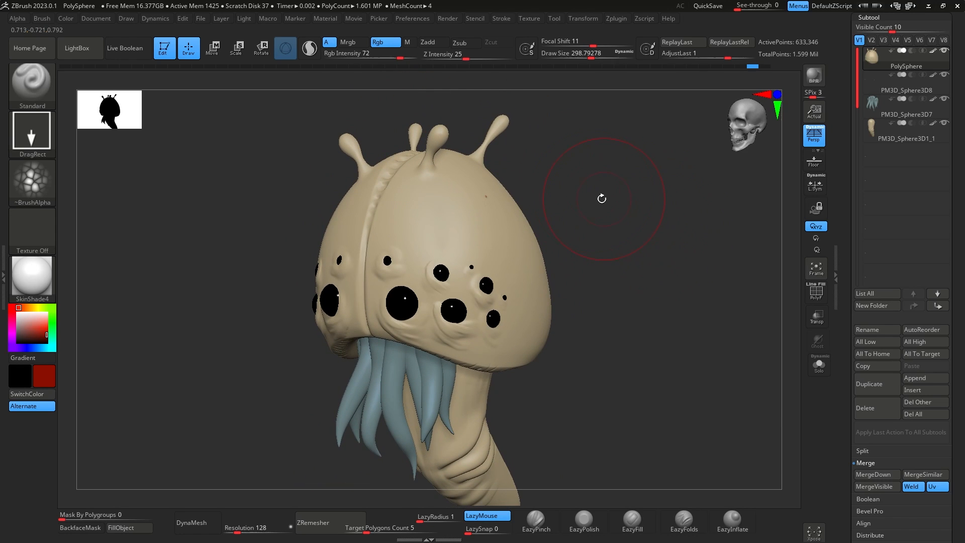
Change the brush to the Dots stroke and turn its alpha off.
{"action": "left_click", "coordinate": [45, 132]}
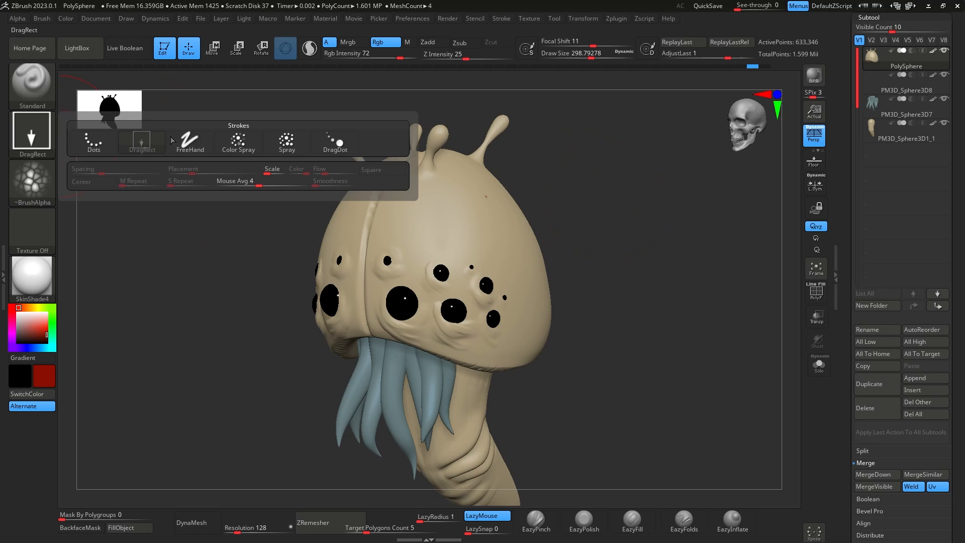
{"action": "left_click", "coordinate": [191, 141]}
{"action": "left_click", "coordinate": [44, 126]}
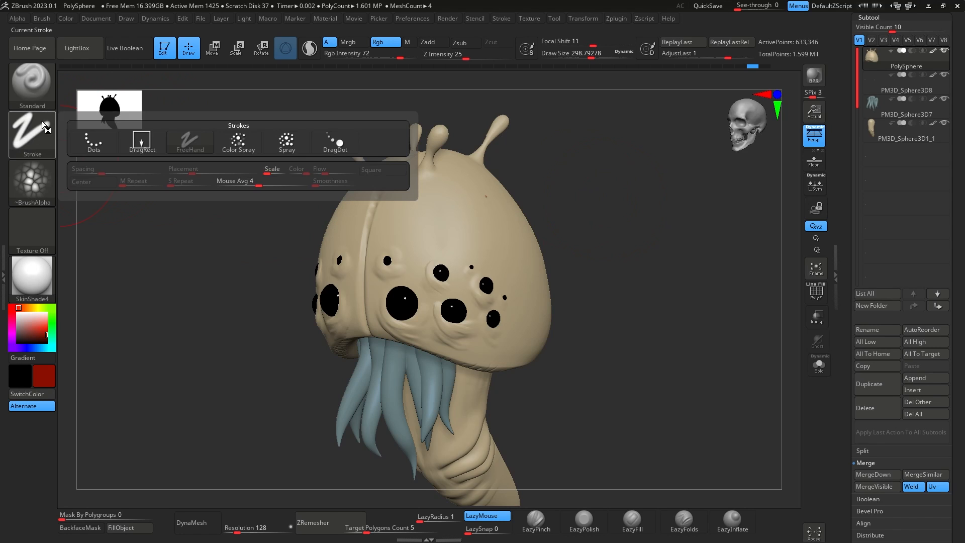
{"action": "left_click", "coordinate": [93, 146]}
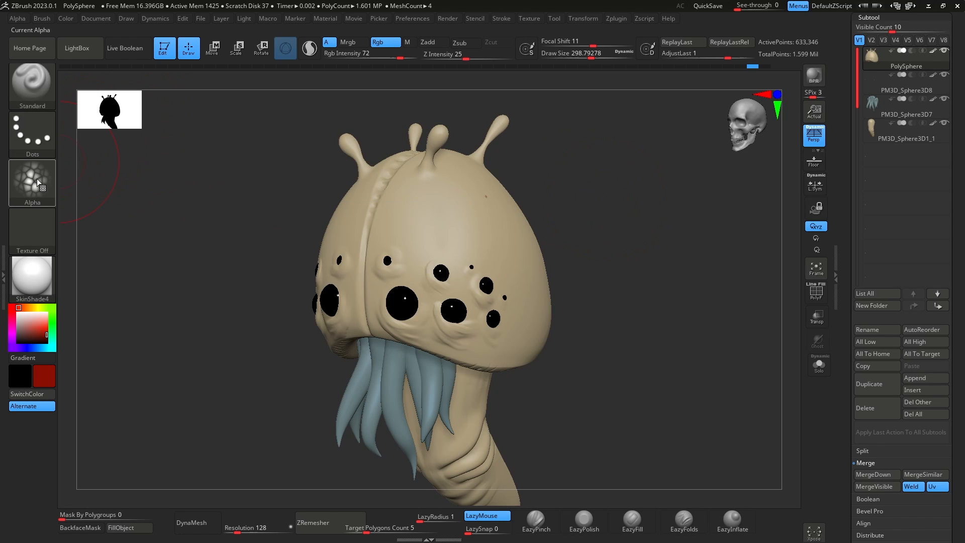
{"action": "left_click", "coordinate": [33, 170]}
{"action": "left_click", "coordinate": [90, 189]}
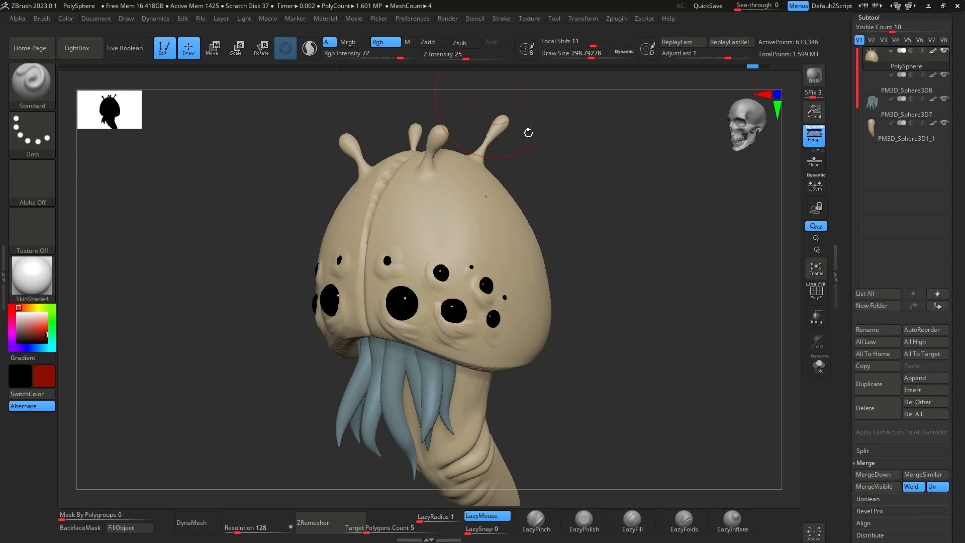
Reduce the Draw Size to about 35 and paint solid dark red spots on the upper cap.
{"action": "key", "text": "space"}
{"action": "left_click_drag", "start_coordinate": [548, 217], "coordinate": [525, 217]}
{"action": "mouse_move", "coordinate": [565, 187]}
{"action": "left_mouse_down"}
{"action": "mouse_move", "coordinate": [560, 216]}
{"action": "mouse_move", "coordinate": [552, 202]}
{"action": "left_mouse_up"}
{"action": "key", "text": "shift"}
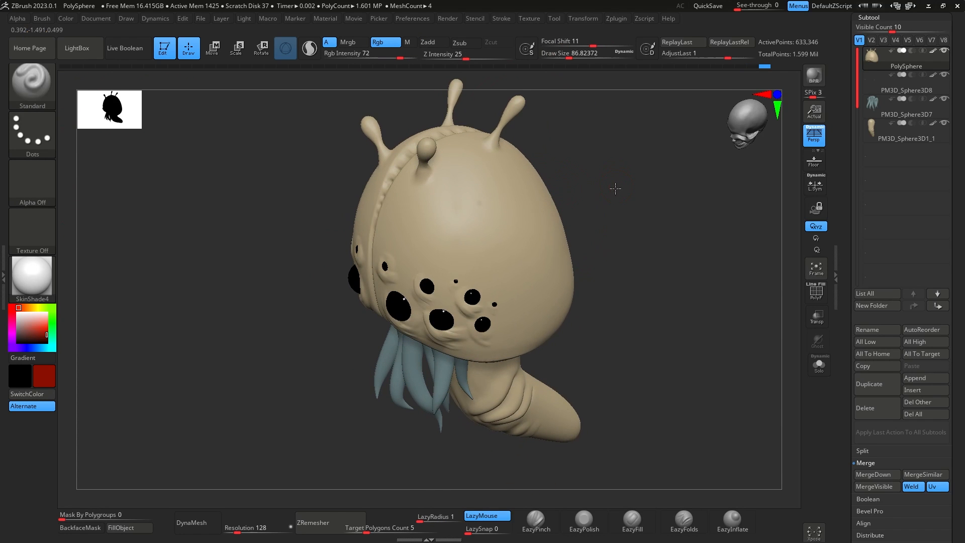
{"action": "mouse_move", "coordinate": [614, 190]}
{"action": "left_mouse_down"}
{"action": "mouse_move", "coordinate": [620, 200]}
{"action": "mouse_move", "coordinate": [487, 204]}
{"action": "left_mouse_up"}
{"action": "key", "text": "space"}
{"action": "mouse_move", "coordinate": [441, 236]}
{"action": "left_mouse_down"}
{"action": "mouse_move", "coordinate": [449, 253]}
{"action": "mouse_move", "coordinate": [443, 227]}
{"action": "left_mouse_up"}
{"action": "key", "text": "ctrl+z"}
{"action": "key", "text": "space"}
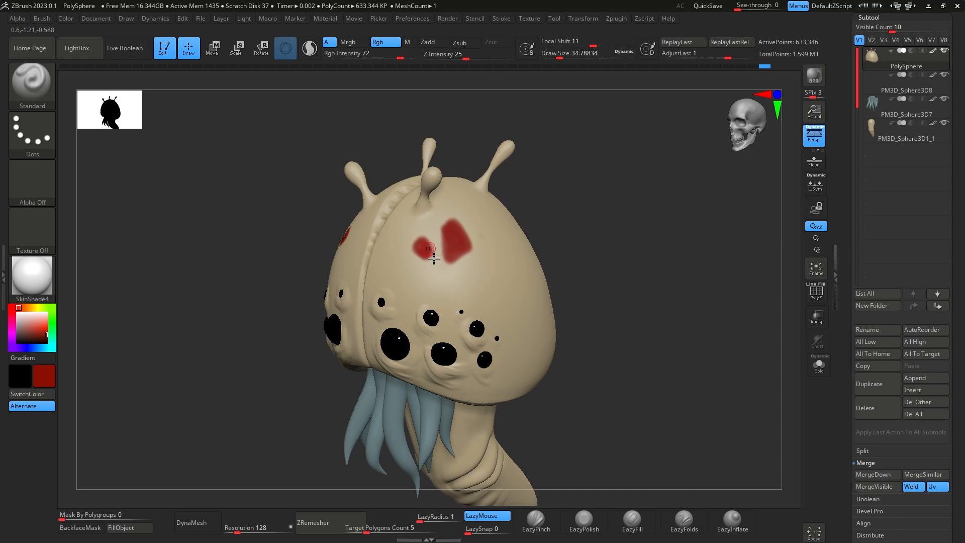
{"action": "mouse_move", "coordinate": [521, 111]}
{"action": "left_mouse_down"}
{"action": "mouse_move", "coordinate": [618, 209]}
{"action": "mouse_move", "coordinate": [586, 215]}
{"action": "mouse_move", "coordinate": [606, 209]}
{"action": "mouse_move", "coordinate": [502, 189]}
{"action": "mouse_move", "coordinate": [490, 230]}
{"action": "left_mouse_up"}
Enlarge the Draw Size to about 120 and paint the stalks on top of the cap dark red.
{"action": "key", "text": "space"}
{"action": "mouse_move", "coordinate": [565, 168]}
{"action": "left_mouse_down"}
{"action": "mouse_move", "coordinate": [528, 186]}
{"action": "mouse_move", "coordinate": [591, 140]}
{"action": "left_mouse_up"}
{"action": "left_click_drag", "start_coordinate": [466, 197], "coordinate": [458, 214]}
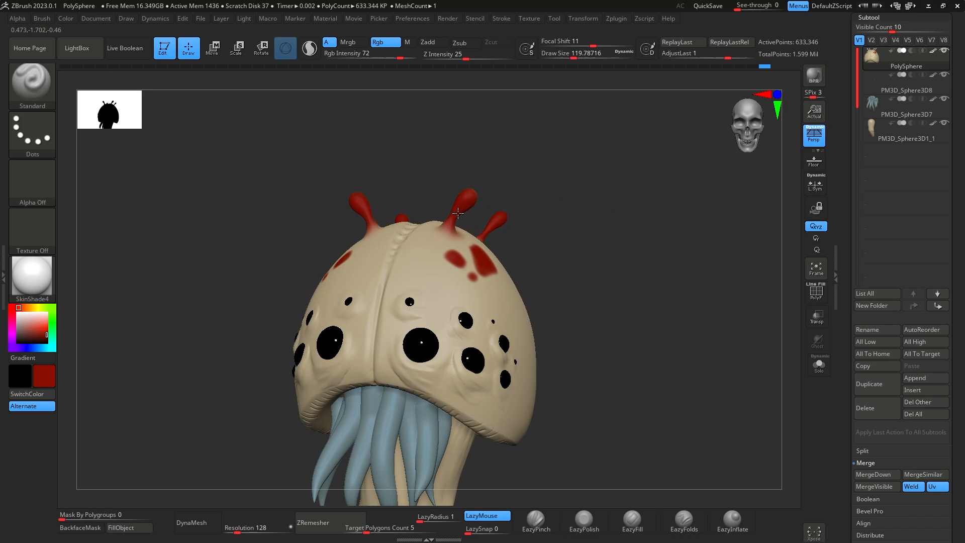
{"action": "left_click_drag", "start_coordinate": [592, 185], "coordinate": [652, 206]}
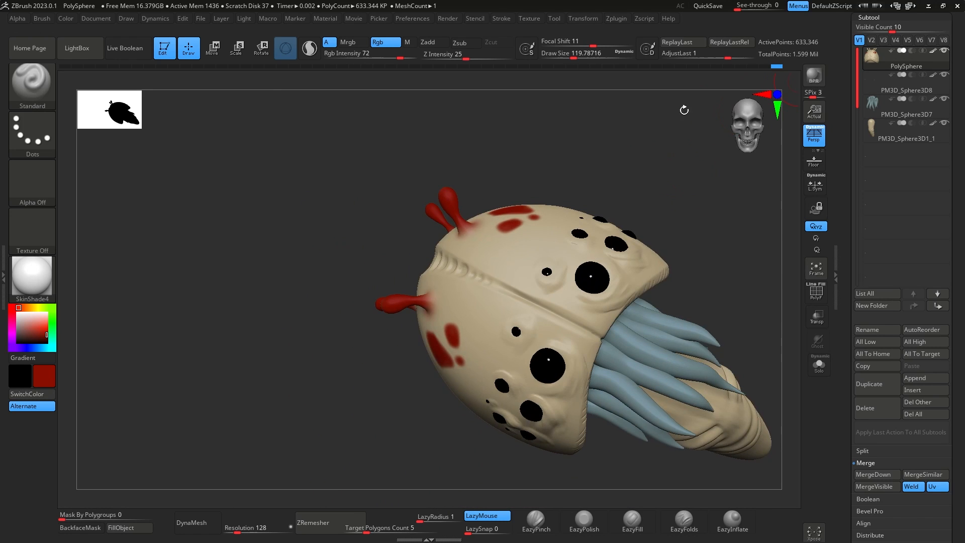
{"action": "left_click_drag", "start_coordinate": [683, 110], "coordinate": [512, 187]}
{"action": "left_click_drag", "start_coordinate": [440, 186], "coordinate": [497, 159]}
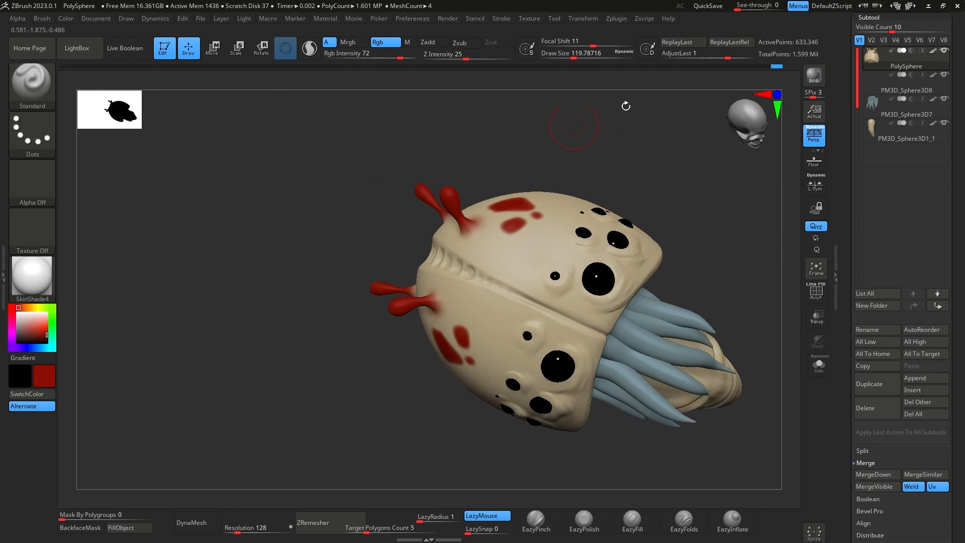
Turn off the perspective display for a closer check of the painted stalks.
{"action": "left_click", "coordinate": [810, 135]}
{"action": "mouse_move", "coordinate": [657, 162]}
{"action": "left_mouse_down", "text": "alt"}
{"action": "mouse_move", "coordinate": [668, 170]}
{"action": "mouse_move", "coordinate": [577, 128]}
{"action": "left_mouse_up", "text": "alt"}
{"action": "mouse_move", "coordinate": [553, 159]}
{"action": "left_mouse_down"}
{"action": "mouse_move", "coordinate": [517, 140]}
{"action": "mouse_move", "coordinate": [522, 108]}
{"action": "mouse_move", "coordinate": [433, 248]}
{"action": "left_mouse_up"}
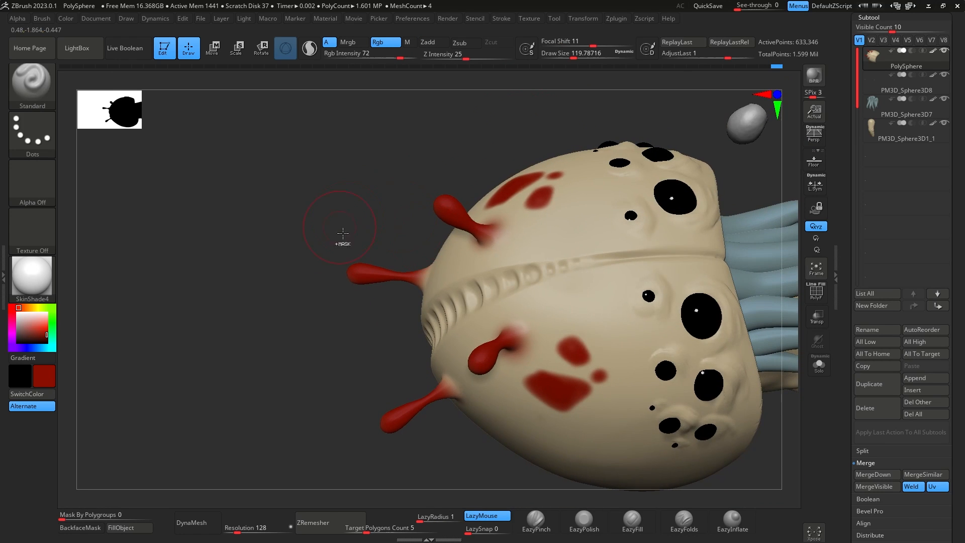
Mask several bands across the red stalks with the MaskLasso brush and invert the mask.
{"action": "left_click_drag", "start_coordinate": [363, 289], "coordinate": [370, 248], "text": "ctrl"}
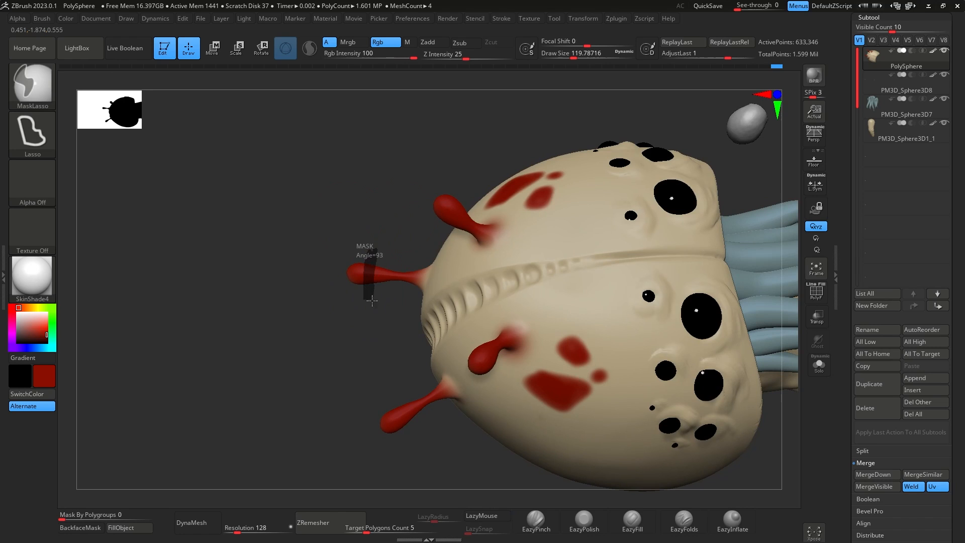
{"action": "left_click_drag", "start_coordinate": [372, 301], "coordinate": [392, 292], "text": "ctrl"}
{"action": "left_click_drag", "start_coordinate": [500, 138], "coordinate": [485, 137]}
{"action": "left_click_drag", "start_coordinate": [451, 215], "coordinate": [467, 193], "text": "ctrl"}
{"action": "mouse_move", "coordinate": [455, 230]}
{"action": "left_mouse_down", "text": "ctrl"}
{"action": "mouse_move", "coordinate": [479, 212]}
{"action": "mouse_move", "coordinate": [461, 239]}
{"action": "left_mouse_up", "text": "ctrl"}
{"action": "mouse_move", "coordinate": [534, 125]}
{"action": "left_mouse_down"}
{"action": "mouse_move", "coordinate": [550, 138]}
{"action": "mouse_move", "coordinate": [547, 99]}
{"action": "left_mouse_up"}
{"action": "left_click_drag", "start_coordinate": [598, 134], "coordinate": [603, 134], "text": "ctrl"}
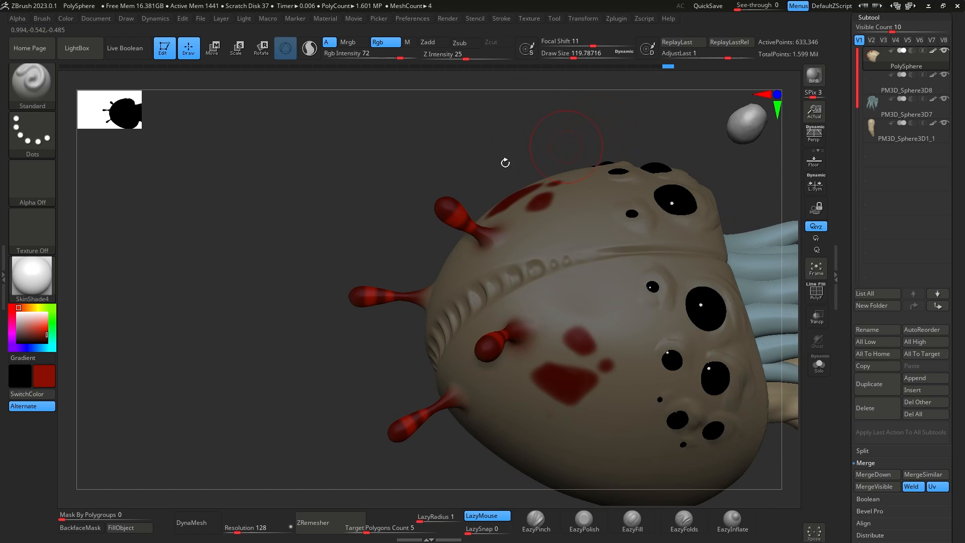
Fill the unmasked bands on the stalks with black, raising the Rgb Intensity to 100 for solid stripes.
{"action": "left_click", "coordinate": [137, 529]}
{"action": "mouse_move", "coordinate": [585, 132]}
{"action": "left_mouse_down"}
{"action": "mouse_move", "coordinate": [617, 122]}
{"action": "mouse_move", "coordinate": [716, 222]}
{"action": "mouse_move", "coordinate": [706, 172]}
{"action": "mouse_move", "coordinate": [680, 171]}
{"action": "left_mouse_up"}
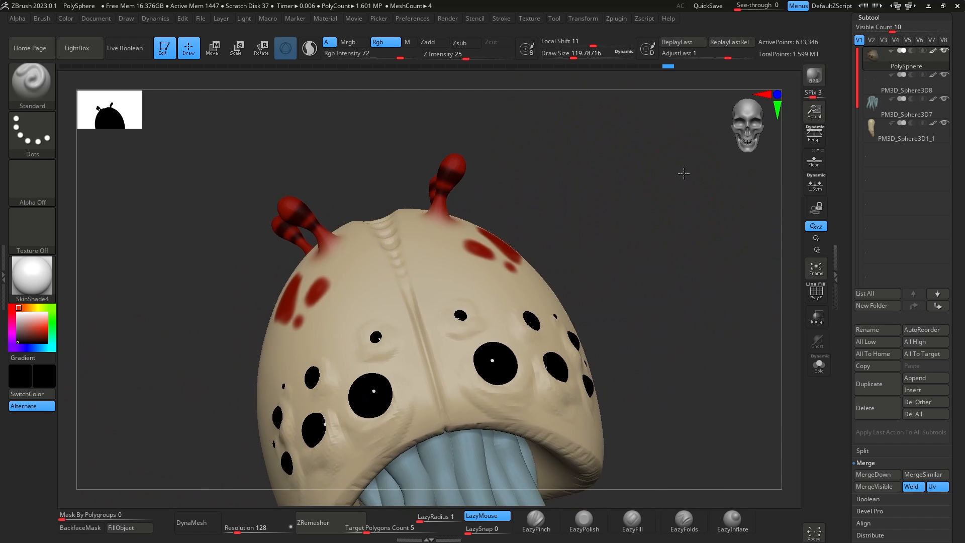
{"action": "left_click", "coordinate": [647, 144], "text": "ctrl"}
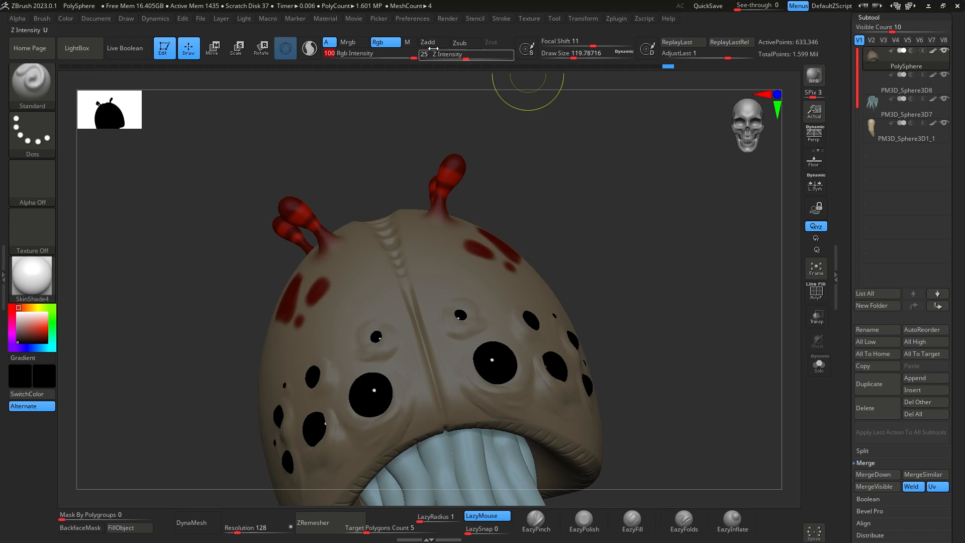
{"action": "left_click", "coordinate": [143, 534]}
{"action": "mouse_move", "coordinate": [651, 216]}
{"action": "left_mouse_down"}
{"action": "mouse_move", "coordinate": [657, 190]}
{"action": "mouse_move", "coordinate": [663, 280]}
{"action": "mouse_move", "coordinate": [648, 236]}
{"action": "mouse_move", "coordinate": [663, 250]}
{"action": "mouse_move", "coordinate": [679, 233]}
{"action": "mouse_move", "coordinate": [657, 248]}
{"action": "mouse_move", "coordinate": [671, 251]}
{"action": "mouse_move", "coordinate": [679, 272]}
{"action": "mouse_move", "coordinate": [673, 252]}
{"action": "mouse_move", "coordinate": [660, 265]}
{"action": "left_mouse_up"}
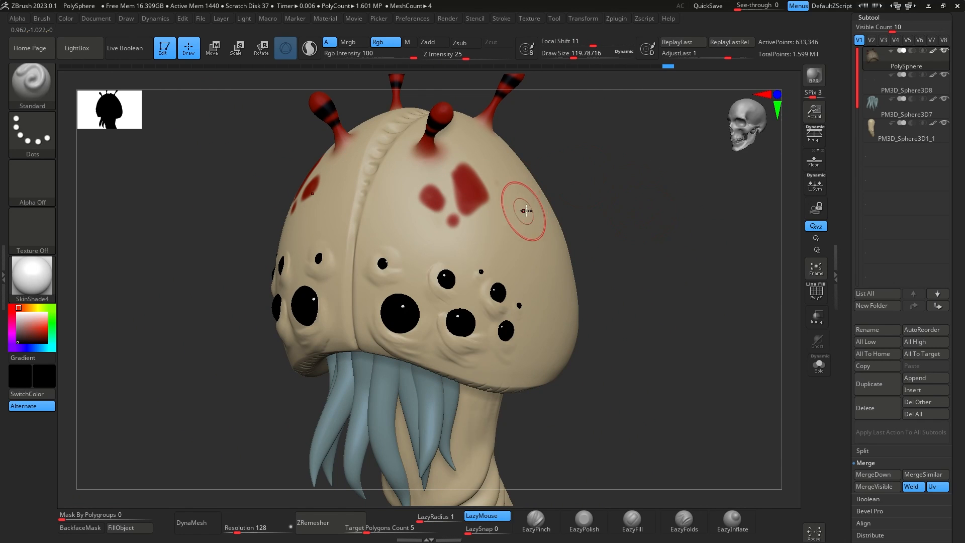
Sample the beige base colour and paint over the dark red spots on the cap.
{"action": "key", "text": "c"}
{"action": "mouse_move", "coordinate": [524, 232]}
{"action": "left_mouse_down"}
{"action": "mouse_move", "coordinate": [509, 201]}
{"action": "mouse_move", "coordinate": [431, 186]}
{"action": "left_mouse_up"}
{"action": "mouse_move", "coordinate": [603, 211]}
{"action": "left_mouse_down"}
{"action": "mouse_move", "coordinate": [635, 190]}
{"action": "mouse_move", "coordinate": [564, 208]}
{"action": "left_mouse_up"}
{"action": "key", "text": "space"}
{"action": "key", "text": "ctrl"}
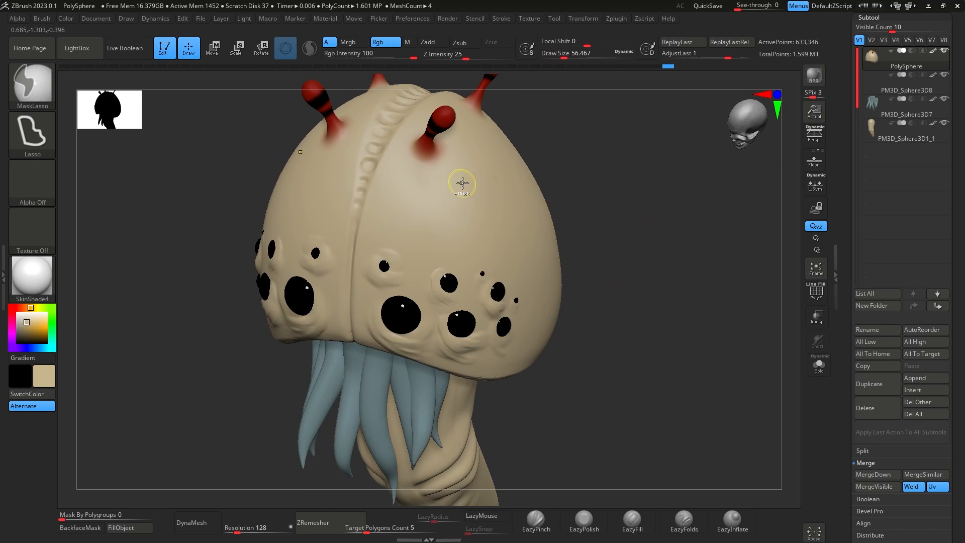
{"action": "left_click_drag", "start_coordinate": [153, 196], "coordinate": [141, 191], "text": "ctrl"}
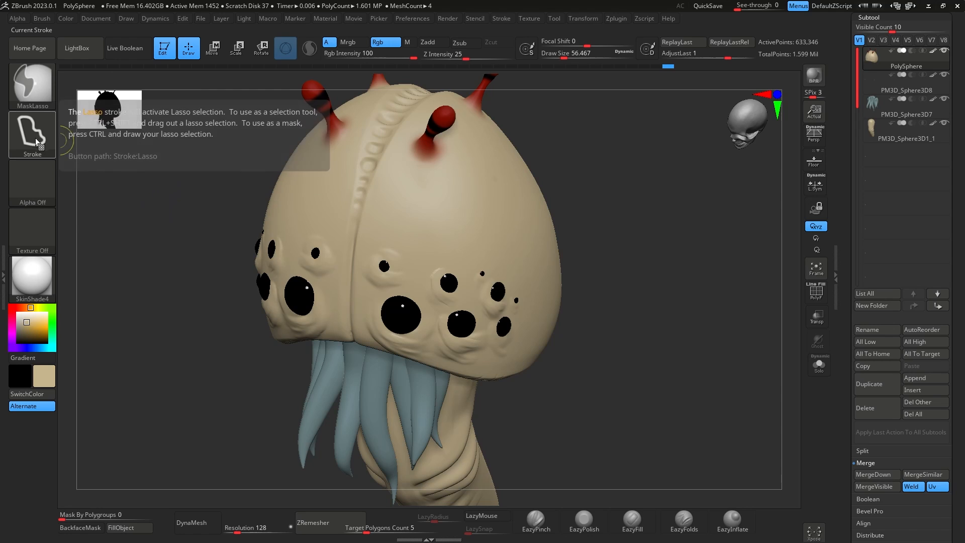
{"action": "left_click", "coordinate": [48, 146]}
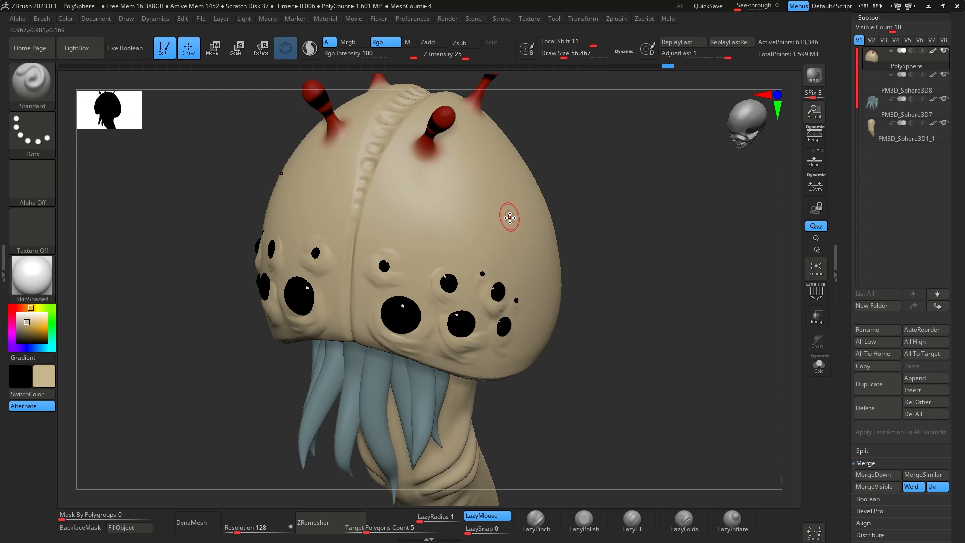
{"action": "left_click_drag", "start_coordinate": [565, 180], "coordinate": [634, 258]}
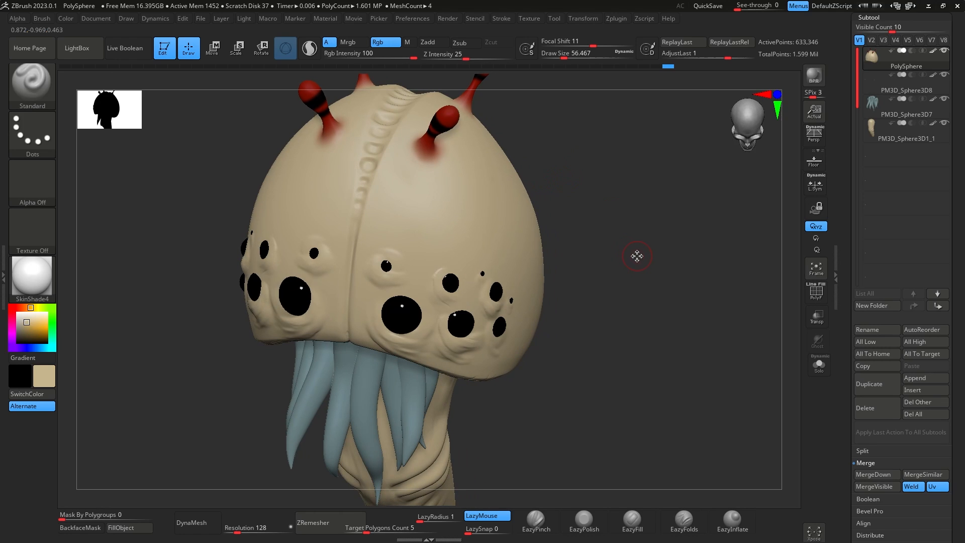
Set the Standard brush's Draw Size to about 104 and its Focal Shift to -80.
{"action": "mouse_move", "coordinate": [565, 57]}
{"action": "left_mouse_down"}
{"action": "mouse_move", "coordinate": [597, 44]}
{"action": "mouse_move", "coordinate": [560, 41]}
{"action": "left_mouse_up"}
{"action": "left_click_drag", "start_coordinate": [575, 172], "coordinate": [626, 211]}
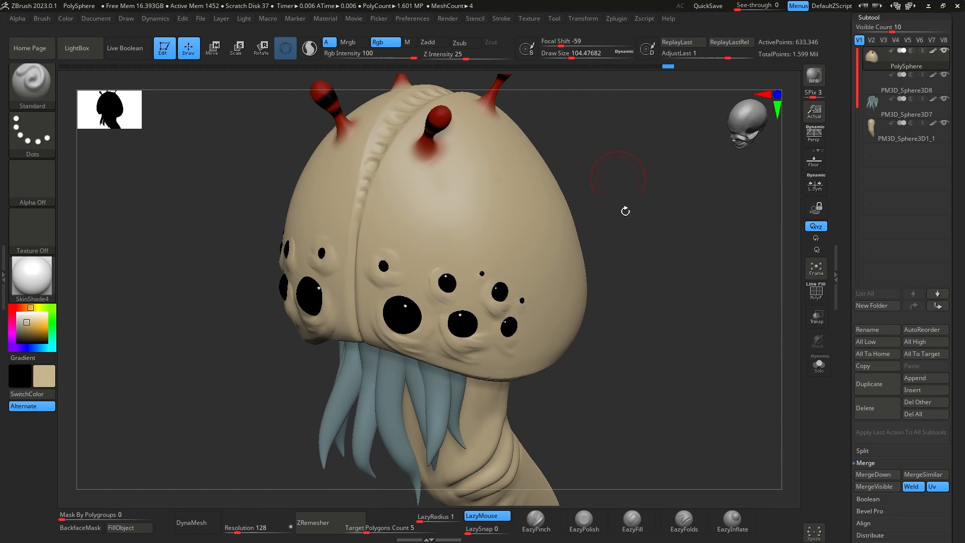
{"action": "key", "text": "e"}
{"action": "left_click_drag", "start_coordinate": [646, 291], "coordinate": [655, 272]}
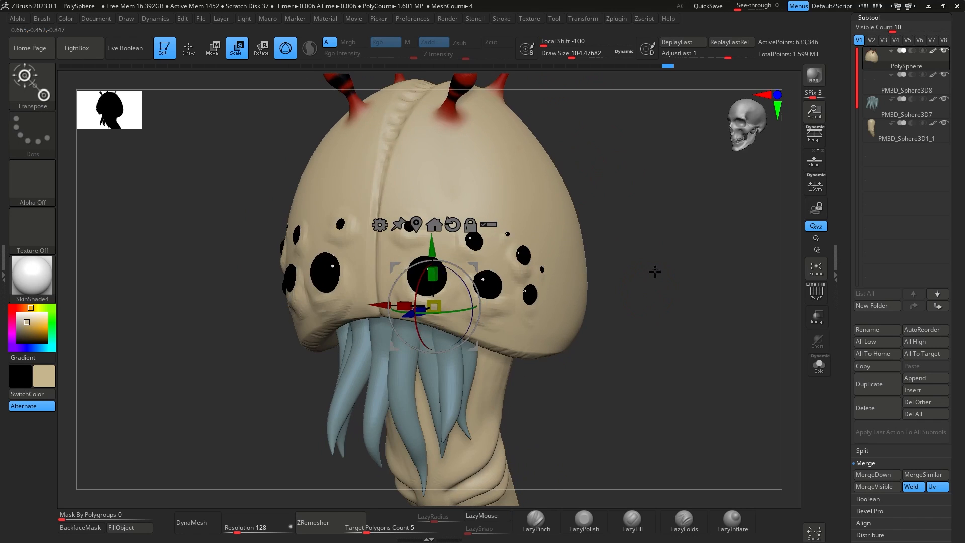
{"action": "key", "text": "q"}
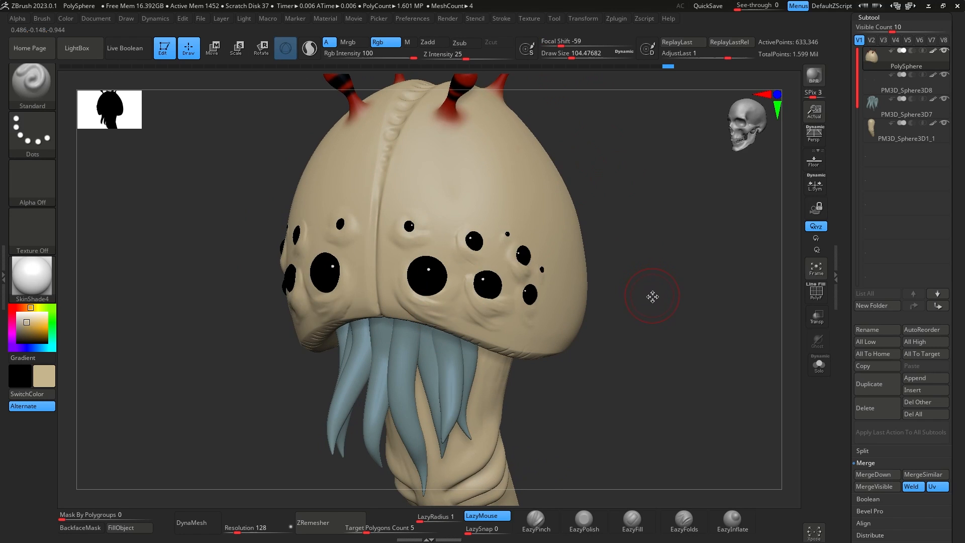
{"action": "left_click_drag", "start_coordinate": [653, 297], "coordinate": [590, 200]}
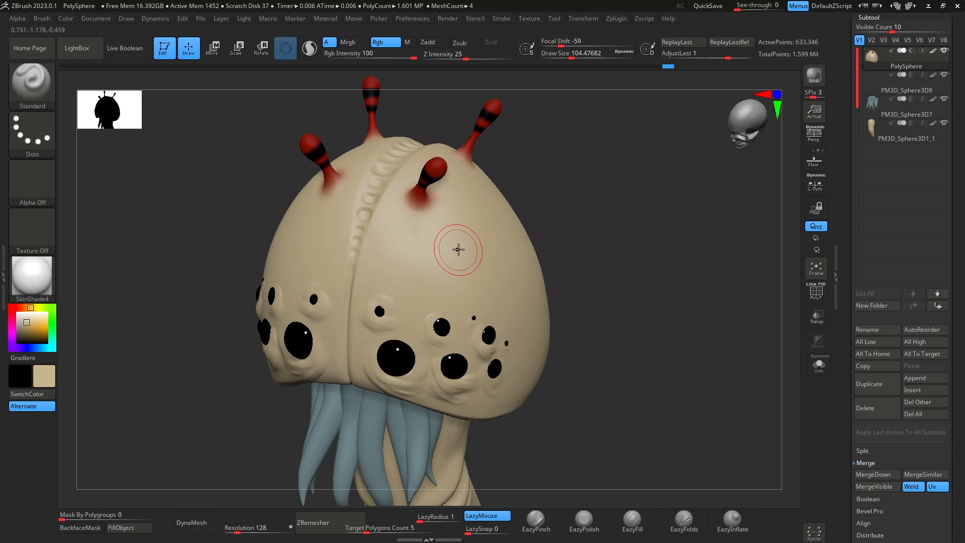
{"action": "left_click_drag", "start_coordinate": [561, 46], "coordinate": [537, 58]}
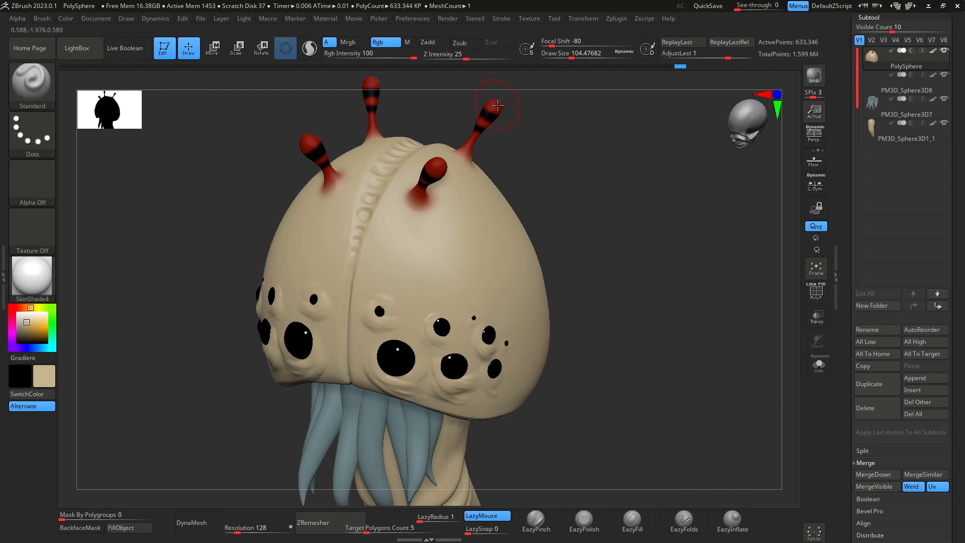
Sample the stalks' dark red, set Focal Shift to -25 and Draw Size to about 25, and paint crisp irregular spots below the front stalk.
{"action": "key", "text": "c"}
{"action": "left_click_drag", "start_coordinate": [457, 231], "coordinate": [477, 245]}
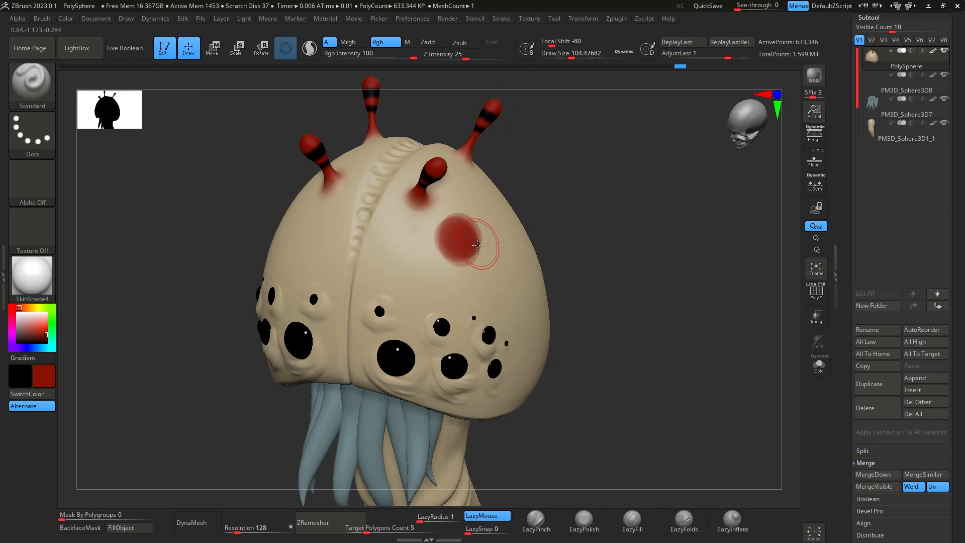
{"action": "key", "text": "ctrl+z"}
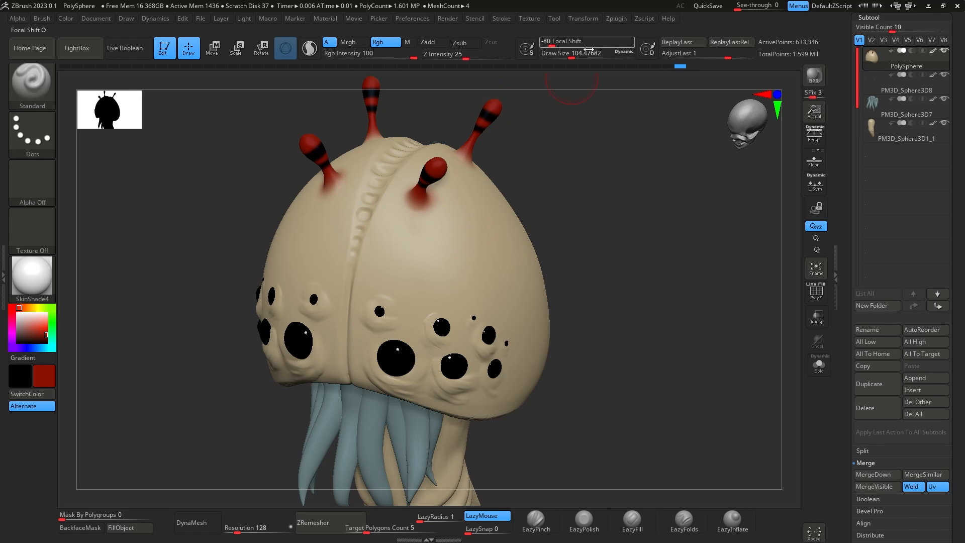
{"action": "mouse_move", "coordinate": [552, 44]}
{"action": "left_mouse_down"}
{"action": "mouse_move", "coordinate": [574, 45]}
{"action": "mouse_move", "coordinate": [556, 55]}
{"action": "left_mouse_up"}
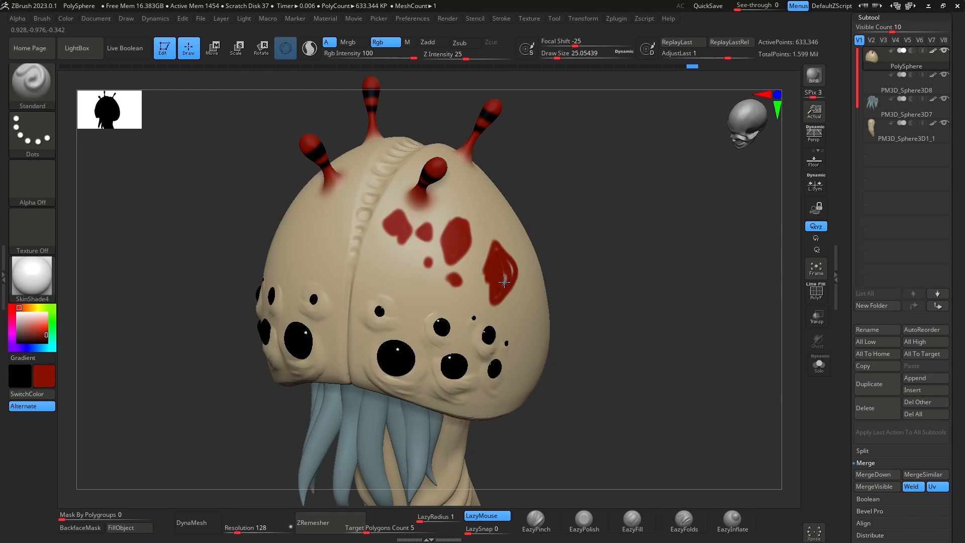
{"action": "mouse_move", "coordinate": [504, 238]}
{"action": "right_mouse_down"}
{"action": "mouse_move", "coordinate": [653, 276]}
{"action": "mouse_move", "coordinate": [534, 175]}
{"action": "right_mouse_up"}
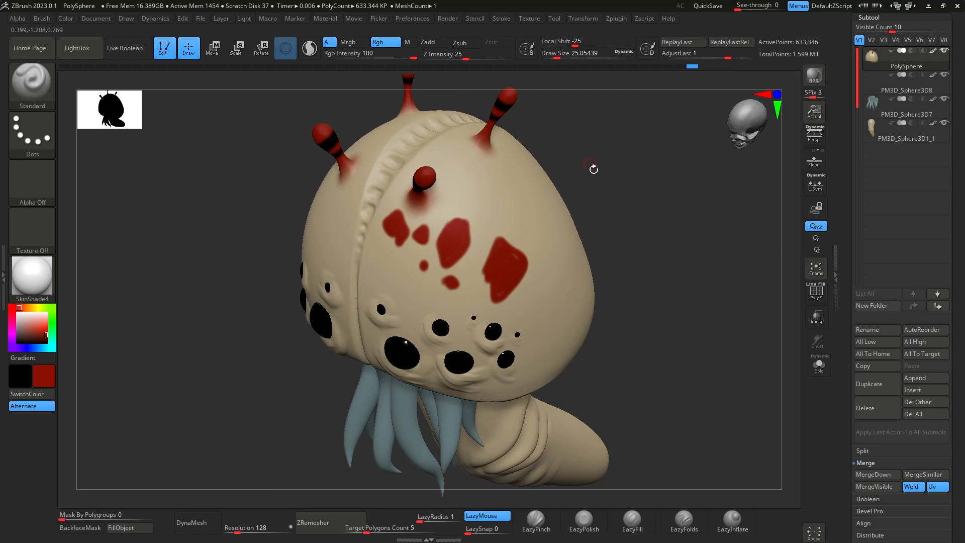
Paint more angular dark red patches across the top of the cap, between and around the stalks.
{"action": "right_click_drag", "start_coordinate": [593, 169], "coordinate": [424, 144]}
{"action": "left_click_drag", "start_coordinate": [426, 161], "coordinate": [454, 141]}
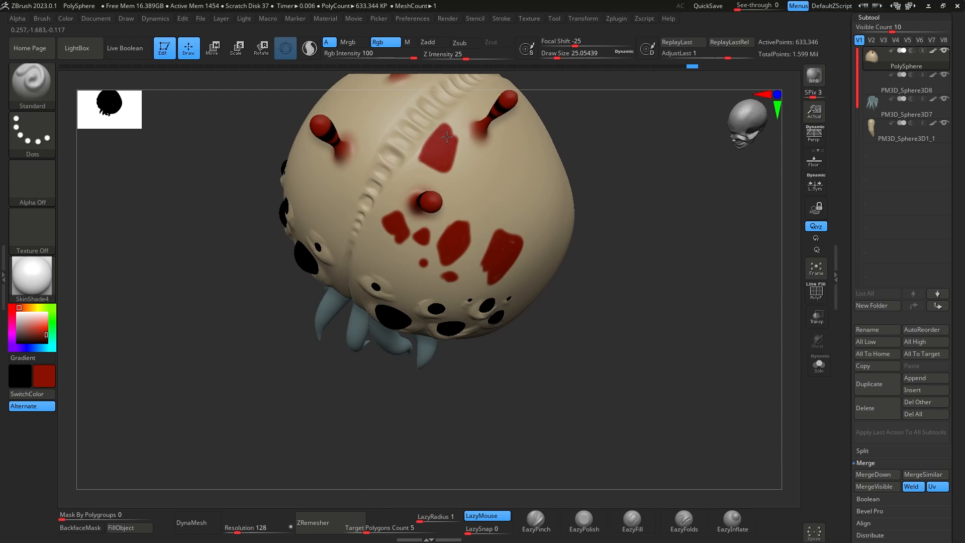
{"action": "left_click_drag", "start_coordinate": [454, 187], "coordinate": [502, 188]}
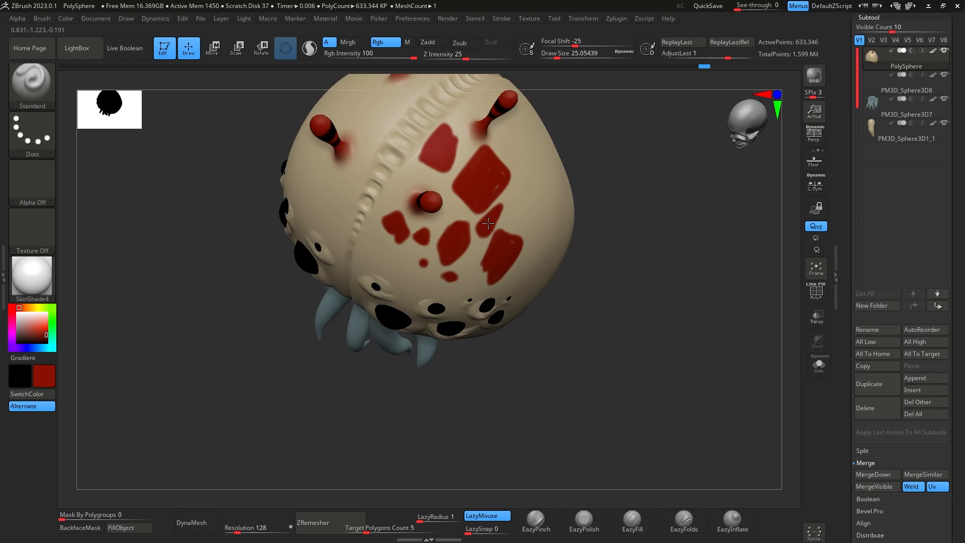
{"action": "left_click_drag", "start_coordinate": [572, 147], "coordinate": [556, 134]}
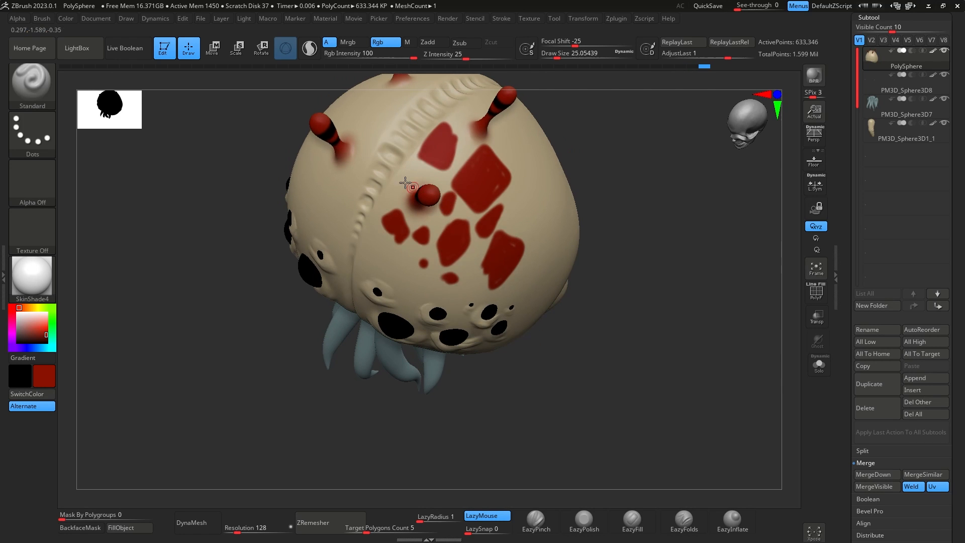
{"action": "mouse_move", "coordinate": [620, 194]}
{"action": "left_mouse_down"}
{"action": "mouse_move", "coordinate": [637, 166]}
{"action": "mouse_move", "coordinate": [651, 179]}
{"action": "mouse_move", "coordinate": [555, 191]}
{"action": "left_mouse_up"}
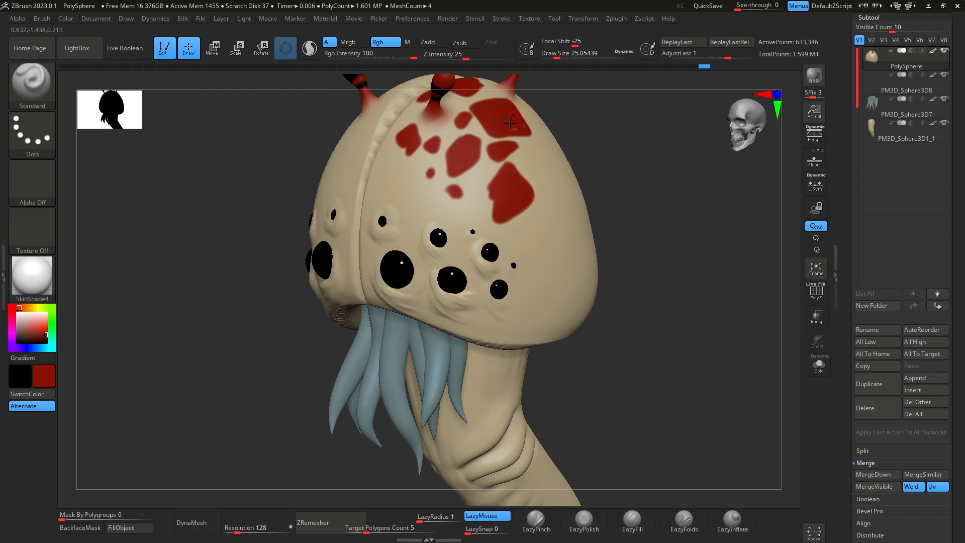
Dab small dark red dots on the cap between the large patches and the eyes.
{"action": "mouse_move", "coordinate": [640, 189]}
{"action": "left_mouse_down"}
{"action": "mouse_move", "coordinate": [689, 265]}
{"action": "mouse_move", "coordinate": [681, 231]}
{"action": "mouse_move", "coordinate": [713, 224]}
{"action": "mouse_move", "coordinate": [591, 212]}
{"action": "left_mouse_up"}
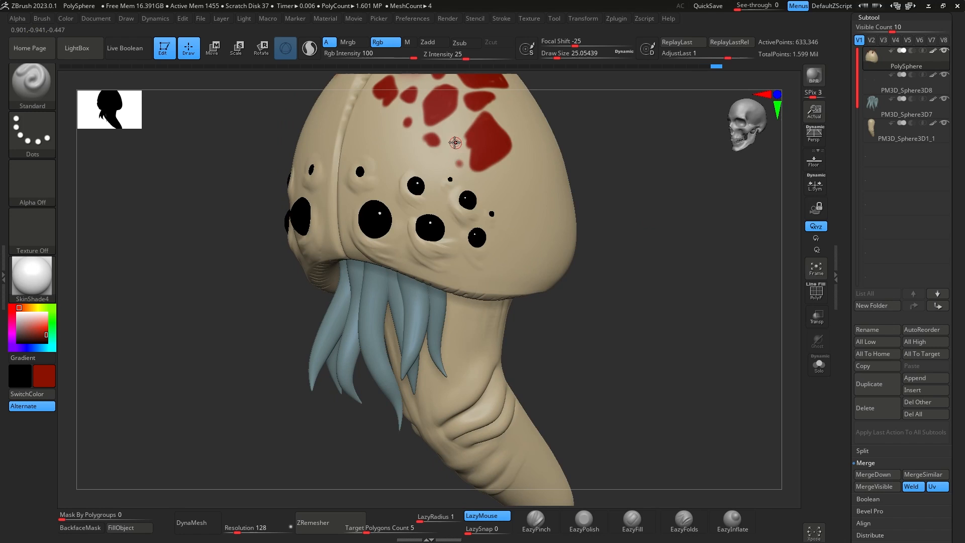
{"action": "left_click", "coordinate": [499, 197]}
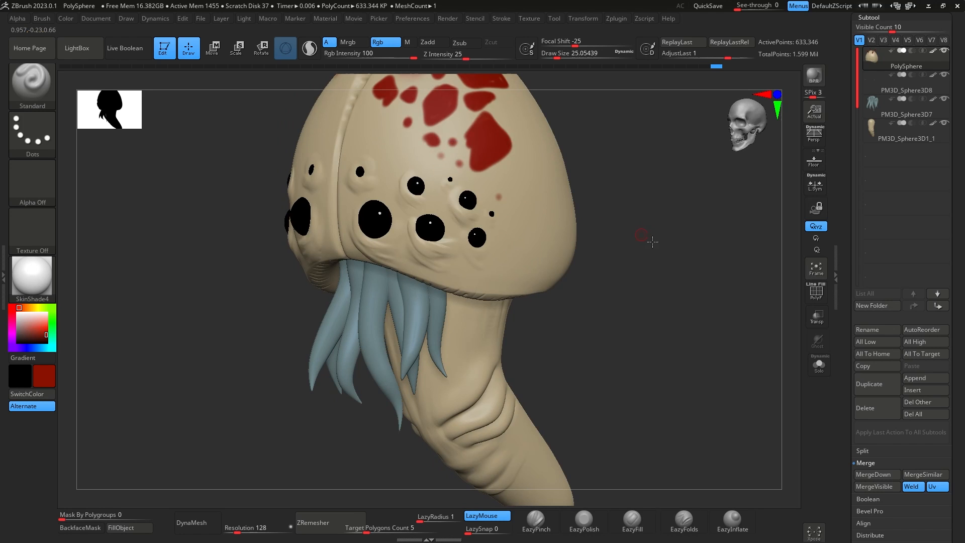
{"action": "mouse_move", "coordinate": [652, 242]}
{"action": "left_mouse_down"}
{"action": "mouse_move", "coordinate": [668, 250]}
{"action": "mouse_move", "coordinate": [642, 250]}
{"action": "mouse_move", "coordinate": [680, 286]}
{"action": "mouse_move", "coordinate": [542, 186]}
{"action": "mouse_move", "coordinate": [619, 234]}
{"action": "mouse_move", "coordinate": [523, 310]}
{"action": "mouse_move", "coordinate": [577, 314]}
{"action": "mouse_move", "coordinate": [571, 343]}
{"action": "left_mouse_up"}
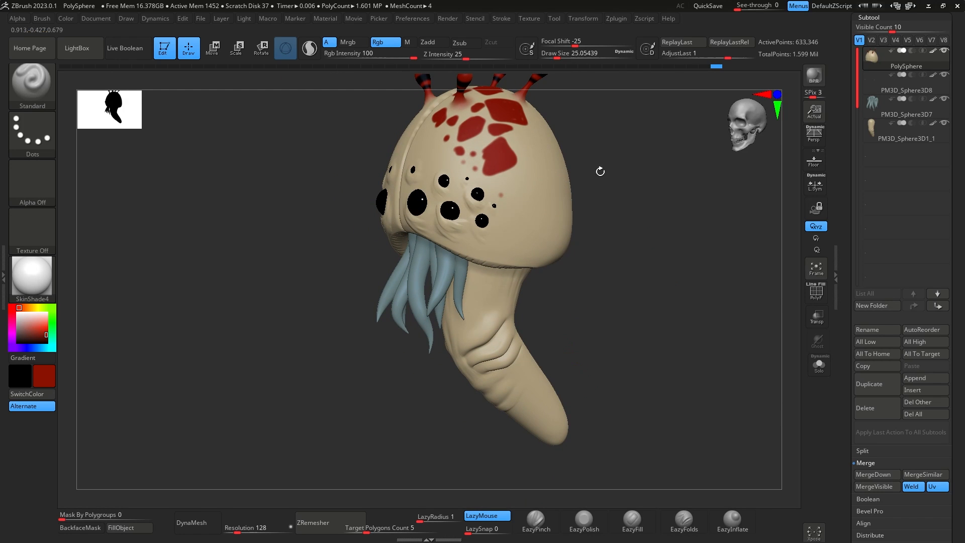
{"action": "mouse_move", "coordinate": [600, 172]}
{"action": "left_mouse_down"}
{"action": "mouse_move", "coordinate": [651, 230]}
{"action": "mouse_move", "coordinate": [638, 243]}
{"action": "mouse_move", "coordinate": [651, 214]}
{"action": "mouse_move", "coordinate": [684, 194]}
{"action": "mouse_move", "coordinate": [680, 215]}
{"action": "mouse_move", "coordinate": [665, 239]}
{"action": "mouse_move", "coordinate": [664, 189]}
{"action": "left_mouse_up"}
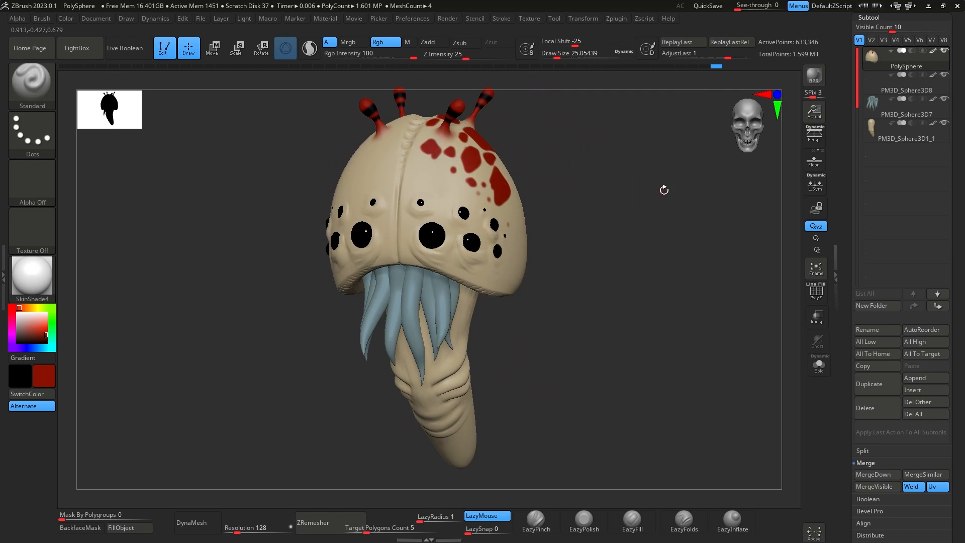
Select the tentacles subtool, choose a neutral mid grey and fill the tentacles with it.
{"action": "left_click", "coordinate": [885, 113]}
{"action": "left_click", "coordinate": [18, 327]}
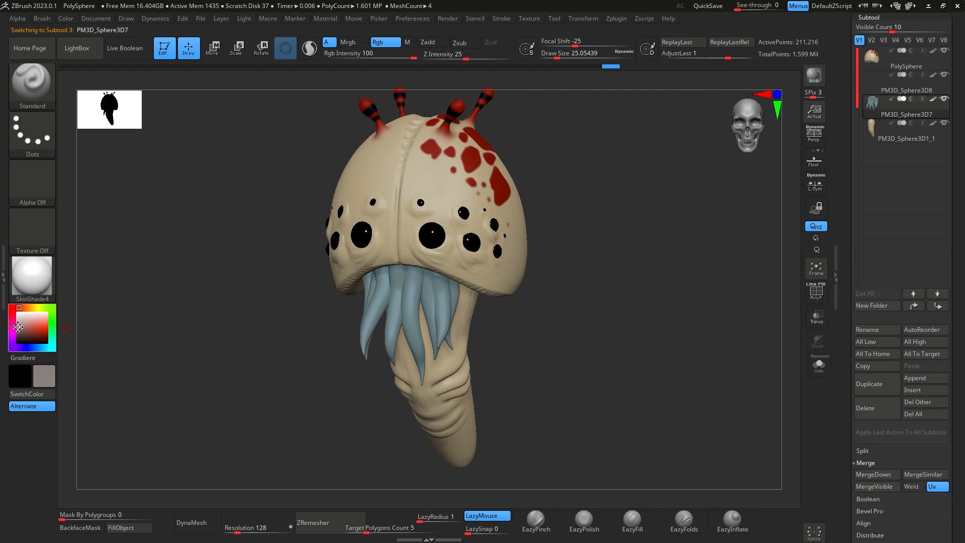
{"action": "left_click_drag", "start_coordinate": [18, 326], "coordinate": [16, 329]}
{"action": "left_click", "coordinate": [124, 529]}
{"action": "mouse_move", "coordinate": [635, 296]}
{"action": "left_mouse_down"}
{"action": "mouse_move", "coordinate": [652, 306]}
{"action": "mouse_move", "coordinate": [662, 276]}
{"action": "mouse_move", "coordinate": [631, 295]}
{"action": "mouse_move", "coordinate": [655, 326]}
{"action": "mouse_move", "coordinate": [648, 337]}
{"action": "mouse_move", "coordinate": [629, 340]}
{"action": "mouse_move", "coordinate": [653, 323]}
{"action": "mouse_move", "coordinate": [635, 316]}
{"action": "left_mouse_up"}
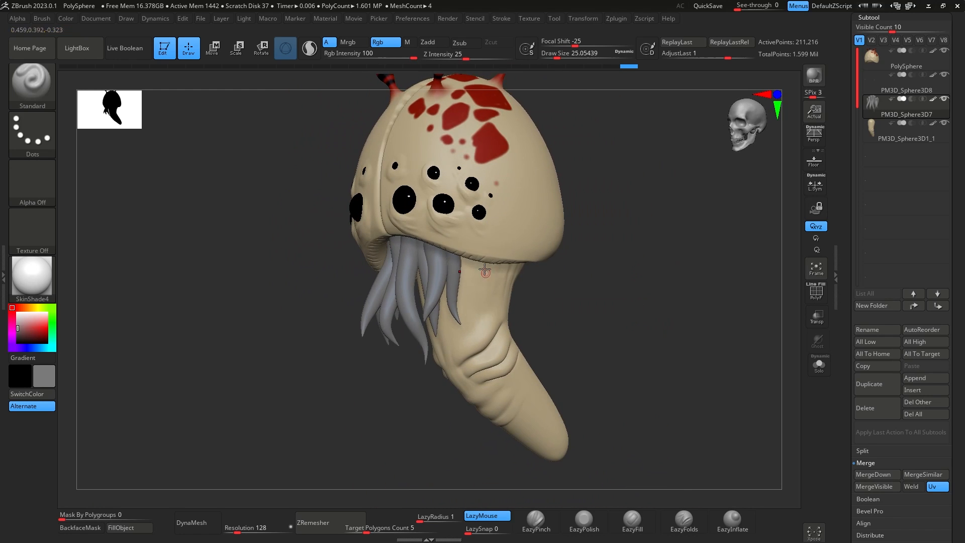
Select the body subtool, sample the dark red and paint irregular spots on the neck just below the cap.
{"action": "left_click", "coordinate": [476, 323], "text": "alt"}
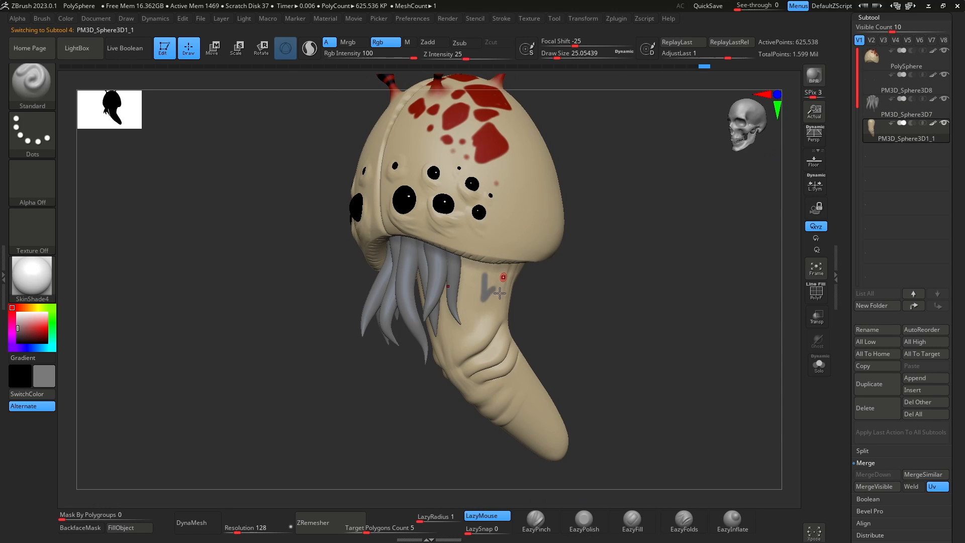
{"action": "key", "text": "c"}
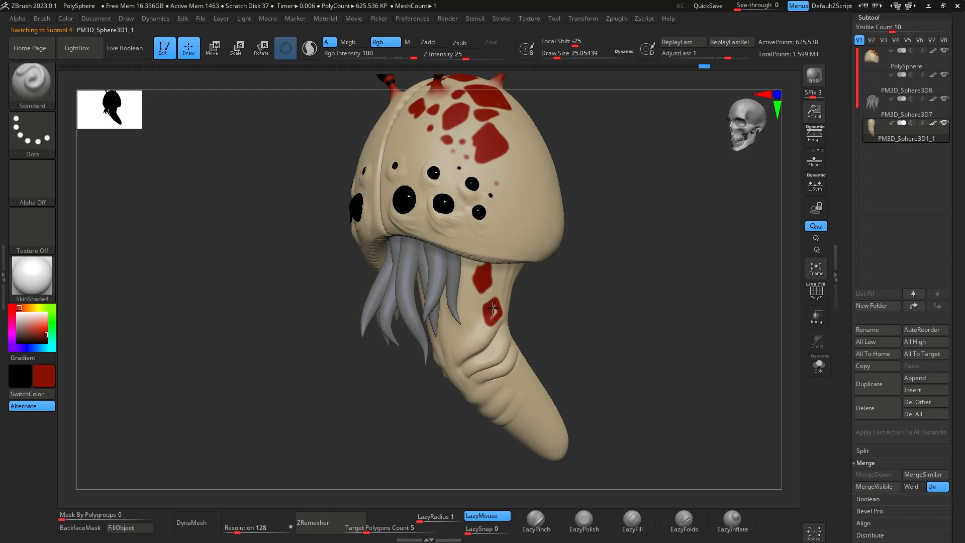
{"action": "left_click_drag", "start_coordinate": [500, 271], "coordinate": [506, 282]}
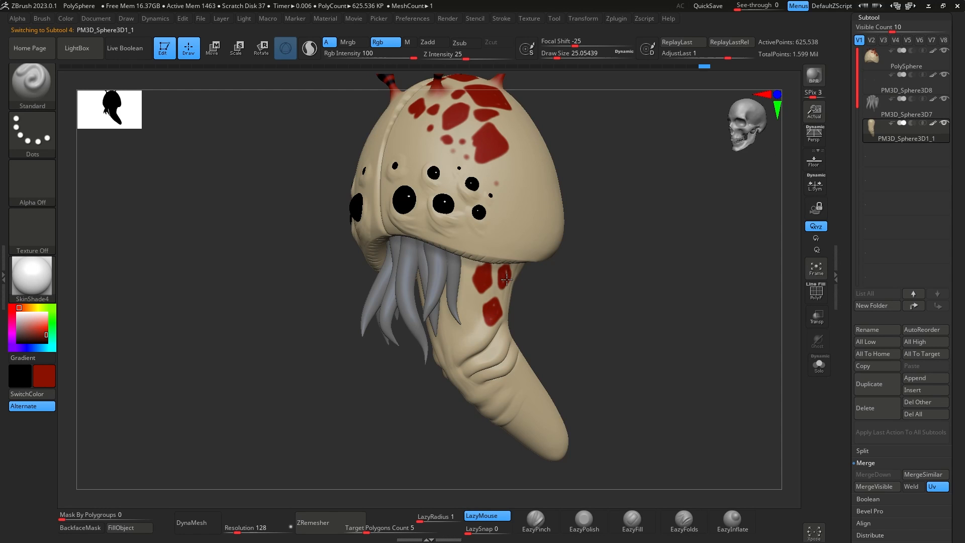
{"action": "right_click_drag", "start_coordinate": [507, 279], "coordinate": [477, 300]}
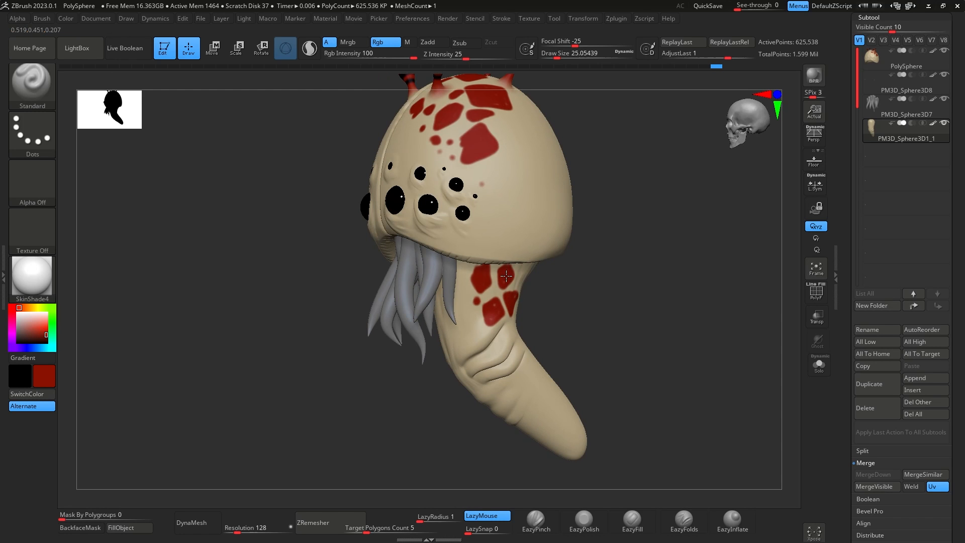
{"action": "right_click_drag", "start_coordinate": [506, 276], "coordinate": [616, 282]}
{"action": "right_click_drag", "start_coordinate": [588, 248], "coordinate": [597, 254], "text": "shift"}
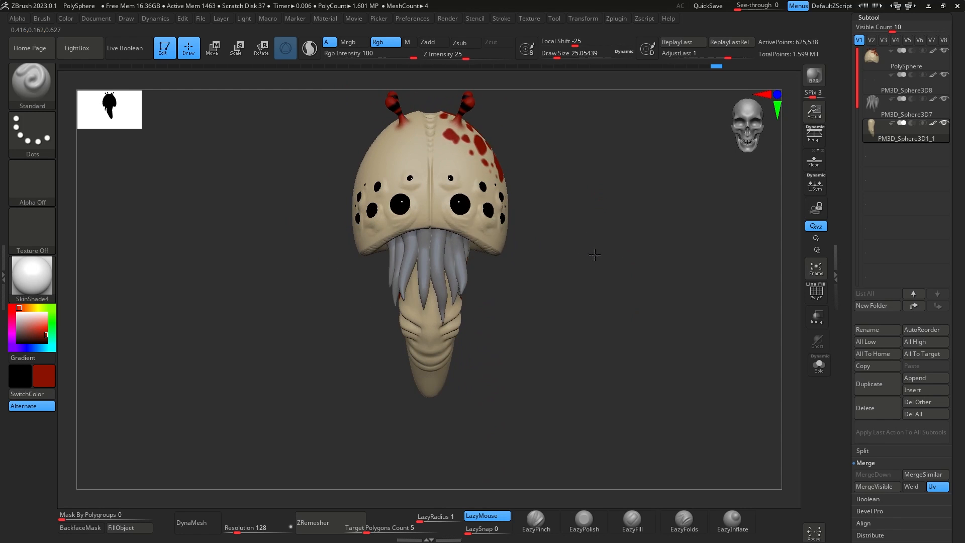
Select the cap subtool and, using the Move brush at a draw size of about 867, push the cap's top down between the stalks.
{"action": "key", "text": "b"}
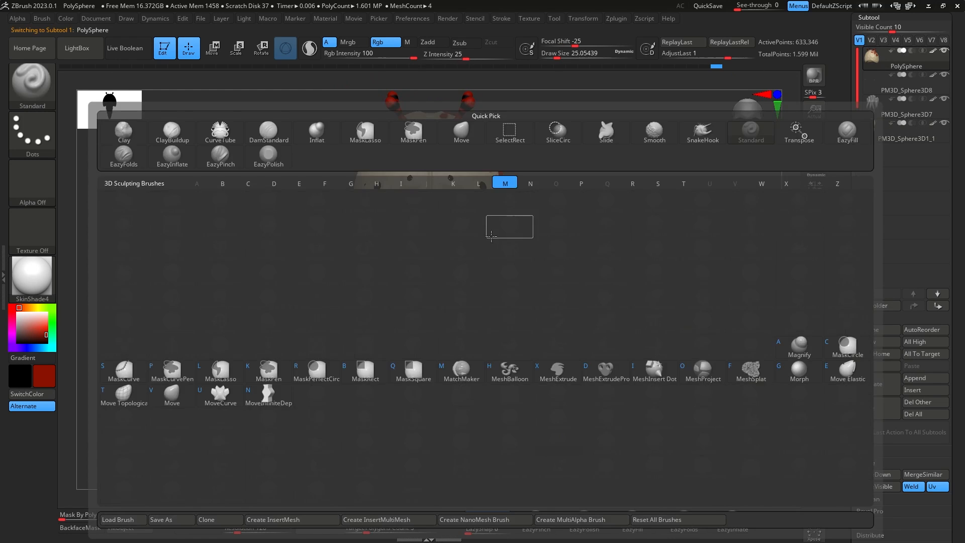
{"action": "key", "text": "m"}
{"action": "key", "text": "v"}
{"action": "key", "text": "space"}
{"action": "mouse_move", "coordinate": [490, 243]}
{"action": "left_mouse_down"}
{"action": "mouse_move", "coordinate": [535, 248]}
{"action": "mouse_move", "coordinate": [503, 247]}
{"action": "left_mouse_up"}
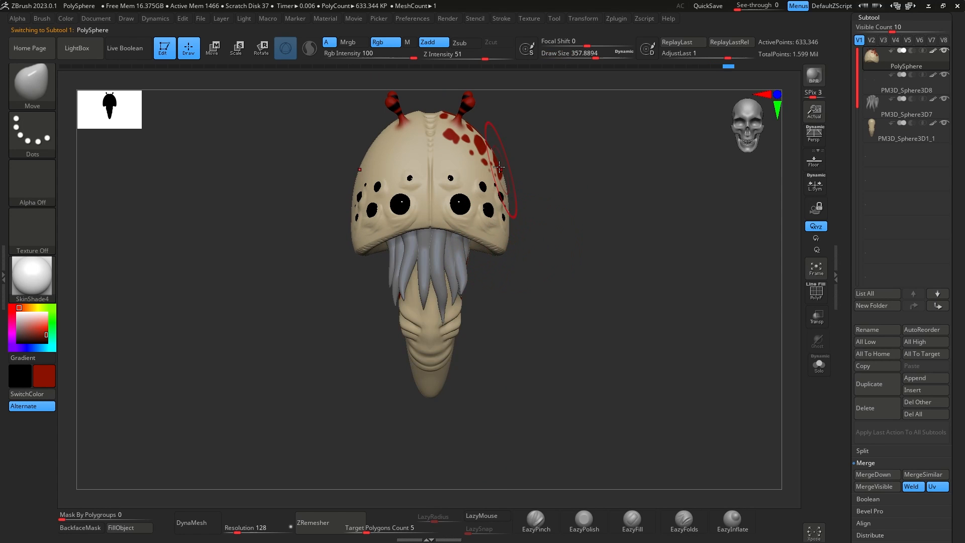
{"action": "key", "text": "space"}
{"action": "left_click_drag", "start_coordinate": [471, 151], "coordinate": [478, 150]}
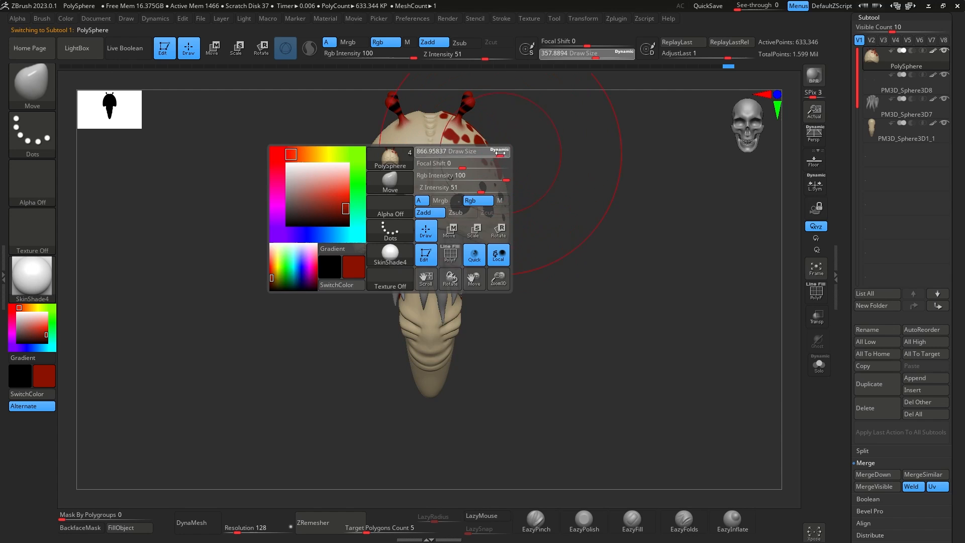
{"action": "left_click_drag", "start_coordinate": [444, 112], "coordinate": [444, 127]}
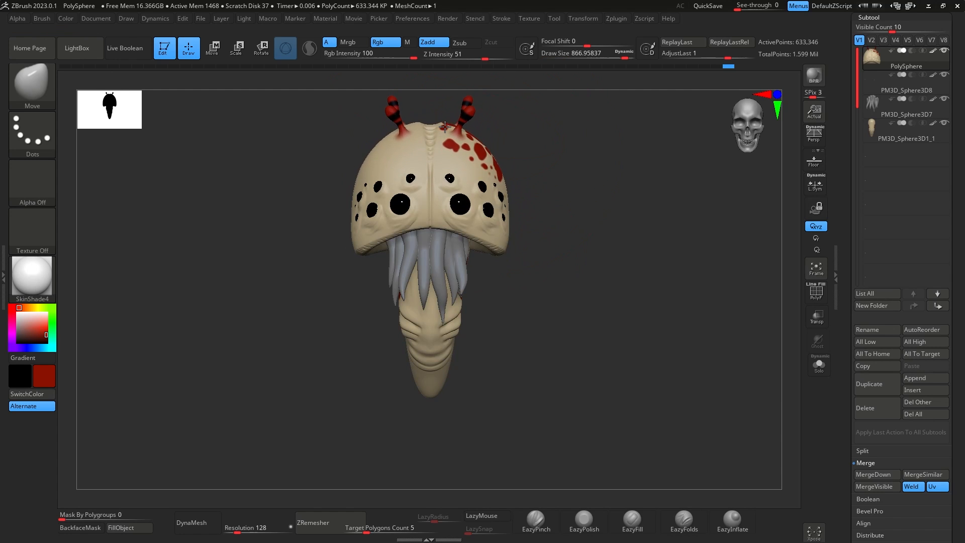
{"action": "right_click_drag", "start_coordinate": [444, 126], "coordinate": [517, 125]}
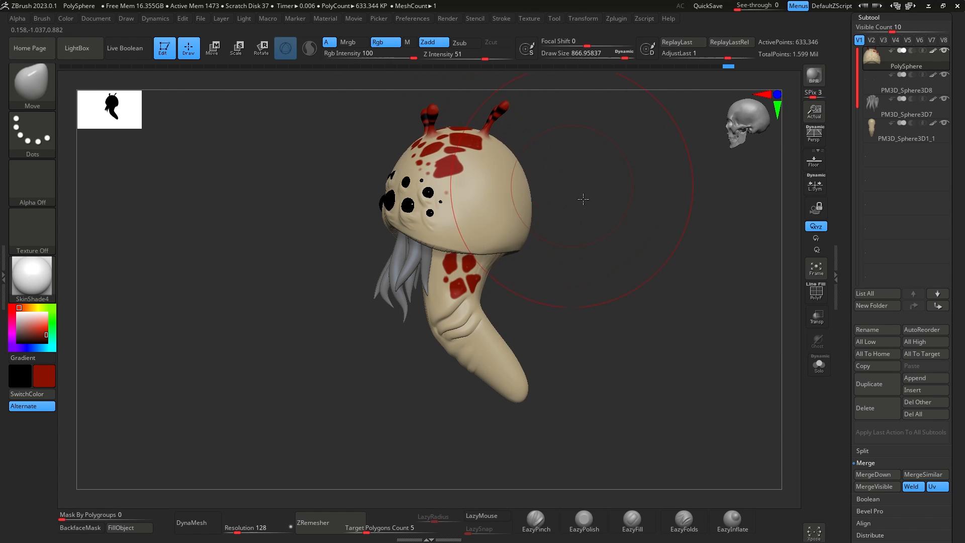
{"action": "right_click_drag", "start_coordinate": [583, 199], "coordinate": [560, 280]}
Sample the cap's beige and set up the Standard brush with a Spray stroke and Alpha 07.
{"action": "key", "text": "c"}
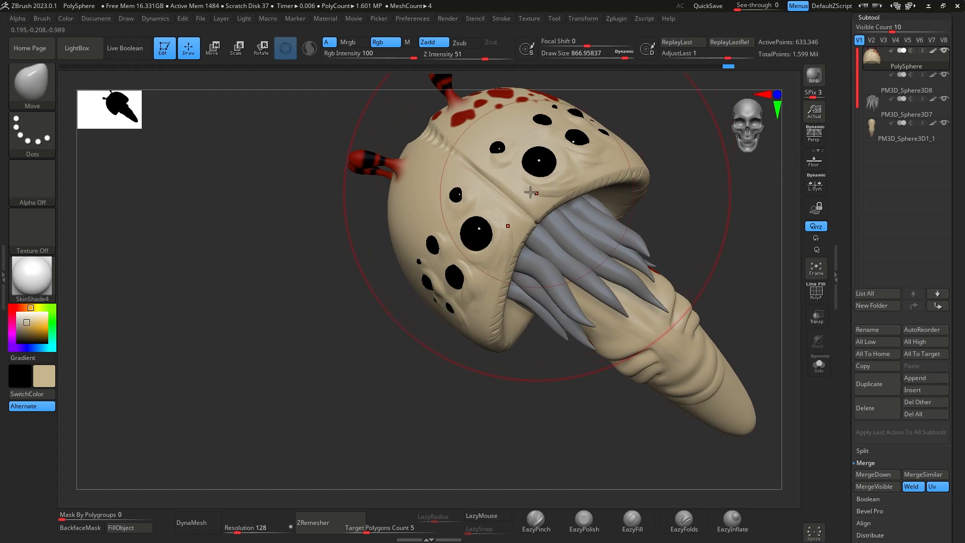
{"action": "key", "text": "b"}
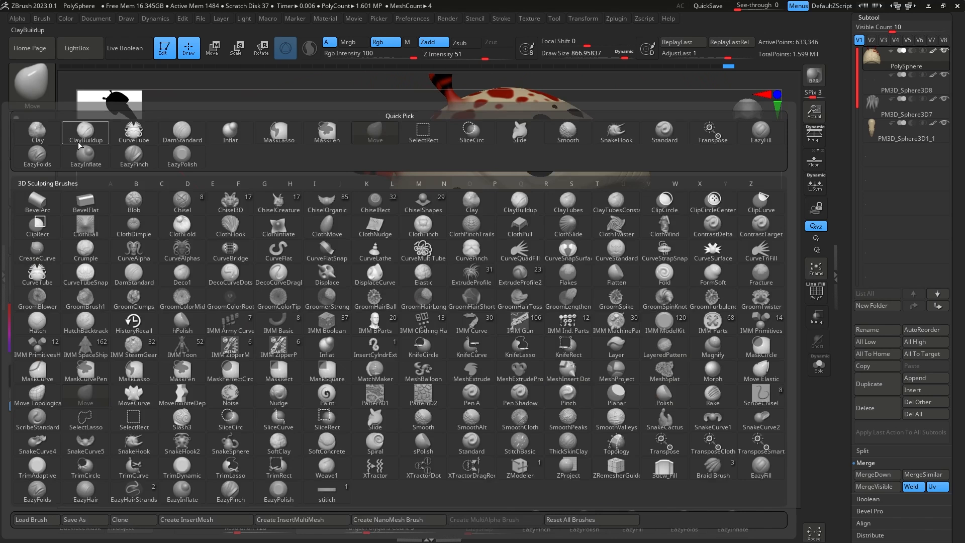
{"action": "key", "text": "s"}
{"action": "key", "text": "t"}
{"action": "key", "text": "space"}
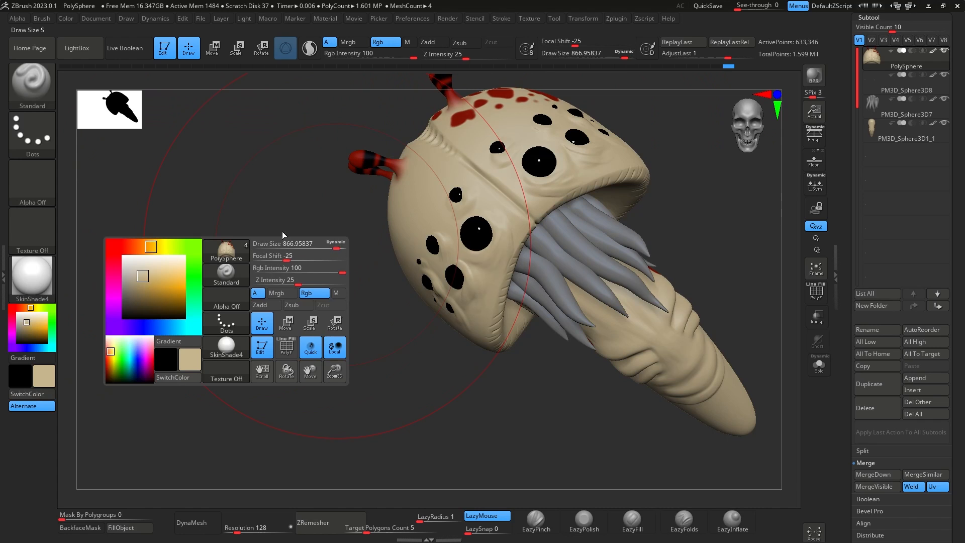
{"action": "left_click", "coordinate": [32, 133]}
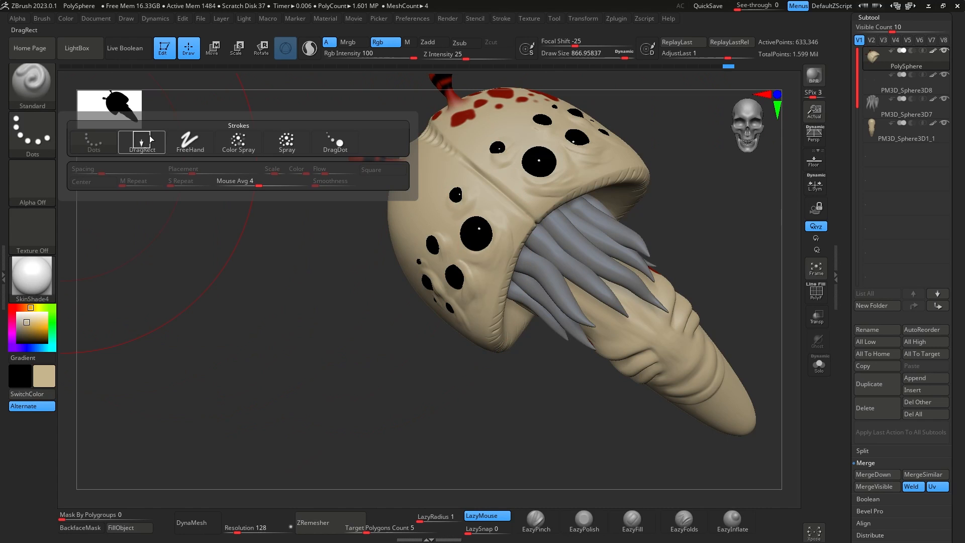
{"action": "left_click", "coordinate": [287, 142]}
{"action": "left_click", "coordinate": [32, 134]}
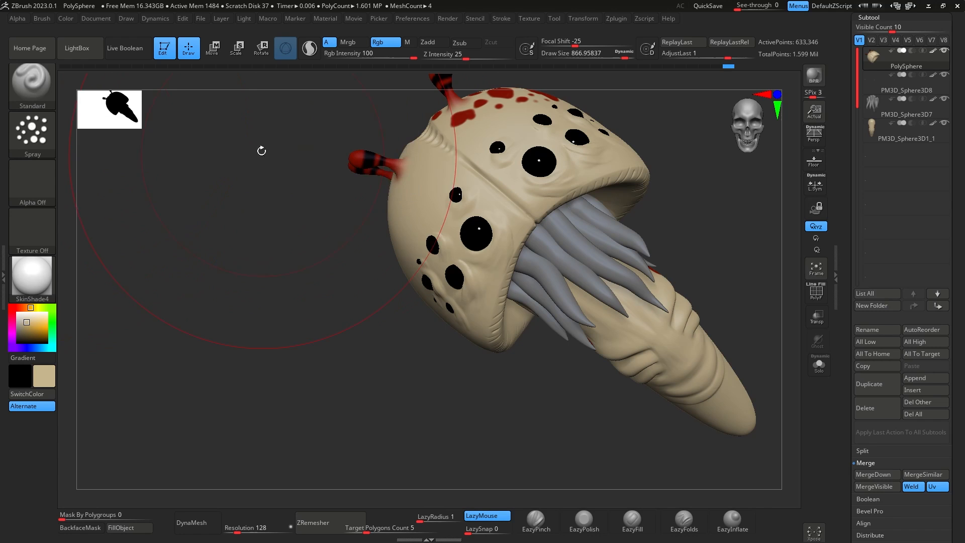
{"action": "left_click", "coordinate": [44, 182]}
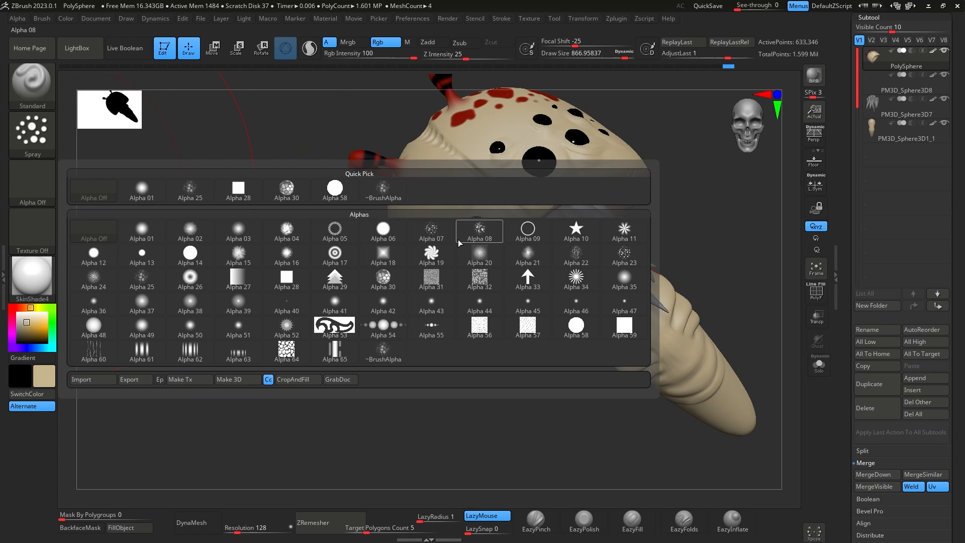
{"action": "left_click", "coordinate": [435, 237]}
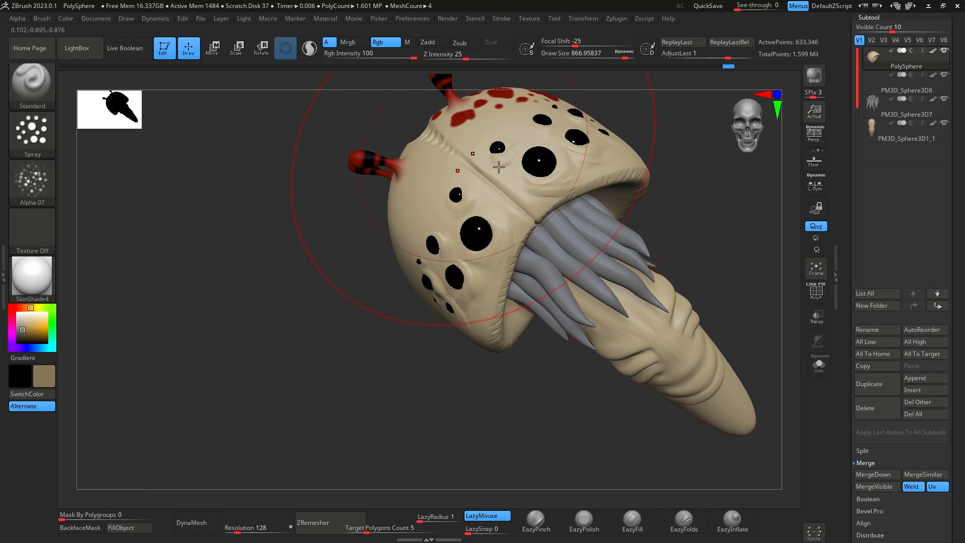
Spray a darker tan mottling over the cap's front, sides and back at a draw size of about 311.
{"action": "key", "text": "space"}
{"action": "left_click_drag", "start_coordinate": [500, 197], "coordinate": [470, 196]}
{"action": "left_click_drag", "start_coordinate": [664, 172], "coordinate": [688, 190]}
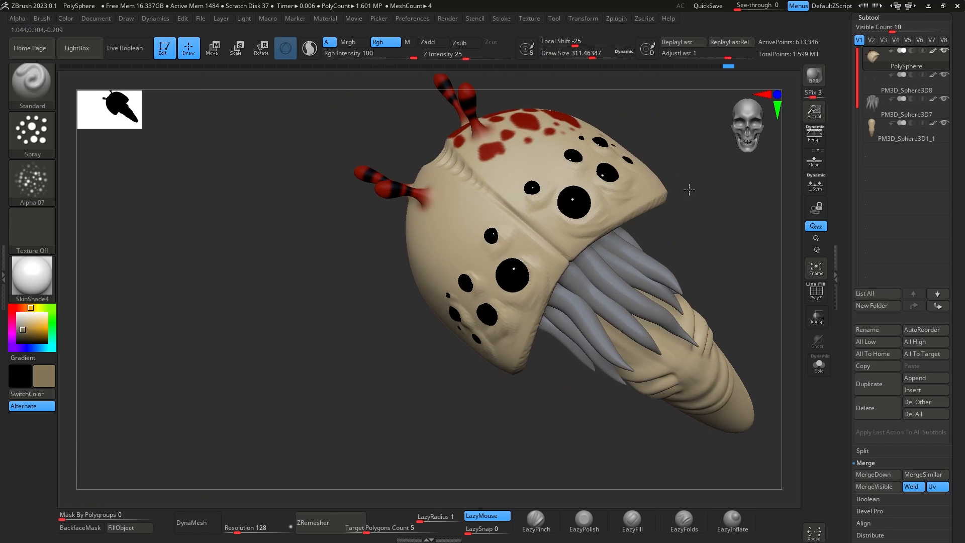
{"action": "key", "text": "space"}
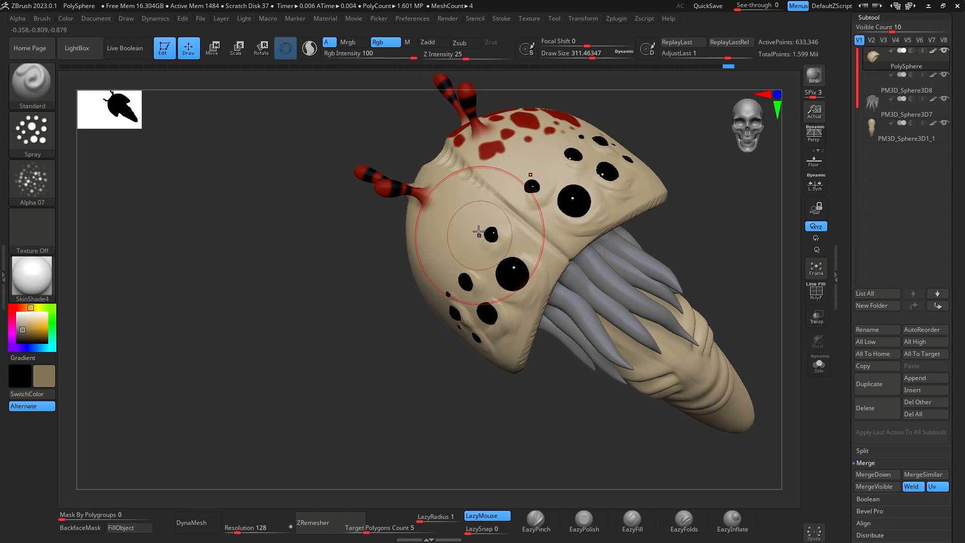
{"action": "mouse_move", "coordinate": [478, 232]}
{"action": "left_mouse_down"}
{"action": "mouse_move", "coordinate": [444, 308]}
{"action": "mouse_move", "coordinate": [447, 285]}
{"action": "left_mouse_up"}
{"action": "left_click_drag", "start_coordinate": [471, 351], "coordinate": [489, 267]}
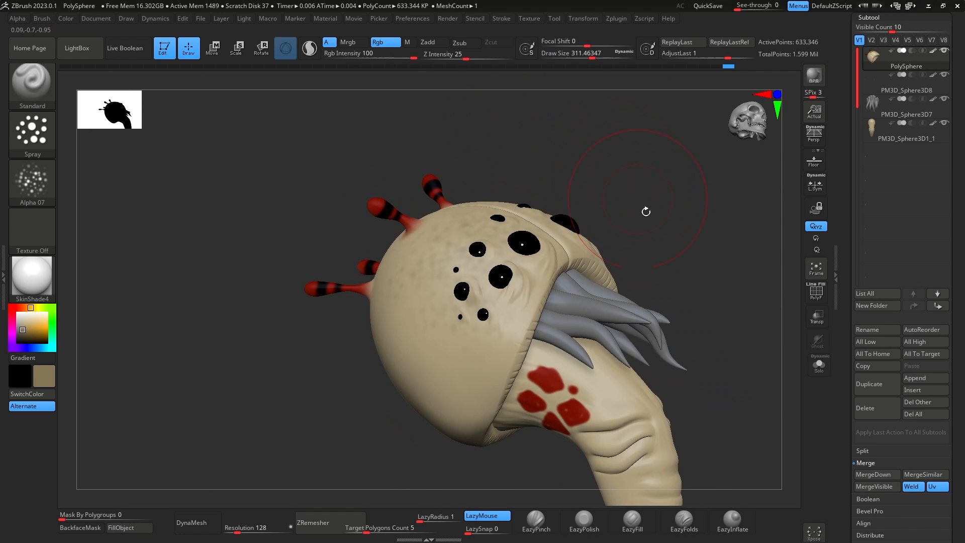
{"action": "left_click_drag", "start_coordinate": [669, 217], "coordinate": [733, 154]}
{"action": "left_click_drag", "start_coordinate": [529, 230], "coordinate": [511, 371]}
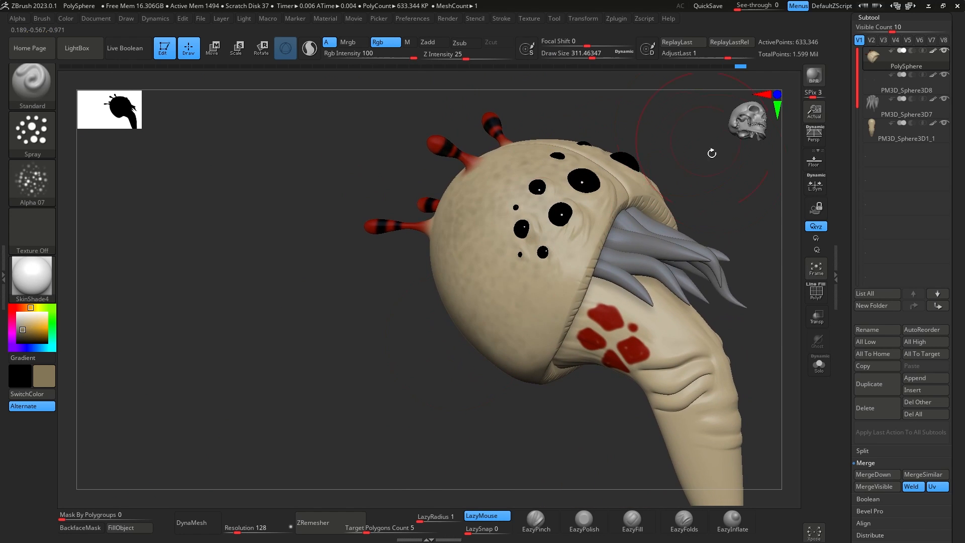
{"action": "left_click_drag", "start_coordinate": [711, 150], "coordinate": [616, 194]}
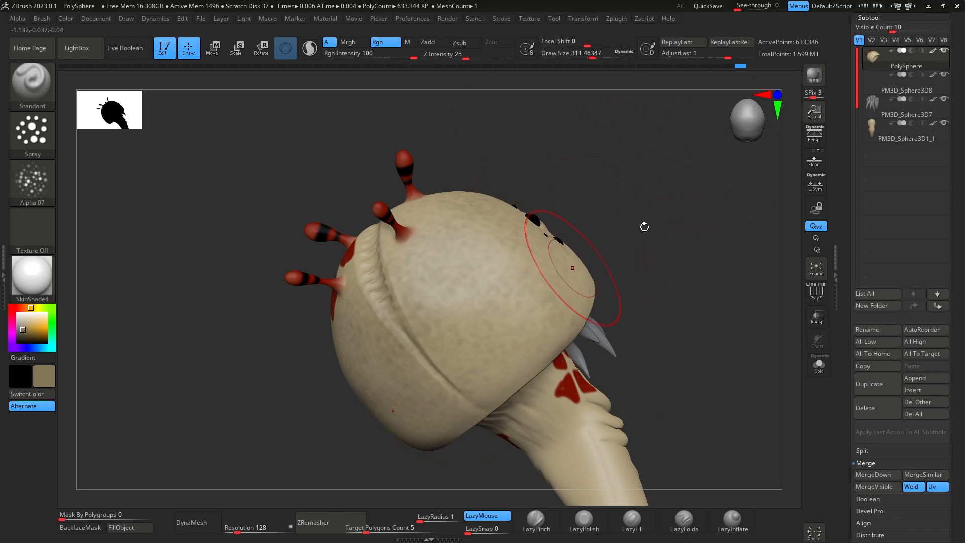
{"action": "left_click_drag", "start_coordinate": [642, 224], "coordinate": [581, 302]}
{"action": "right_click_drag", "start_coordinate": [702, 313], "coordinate": [545, 306], "text": "alt"}
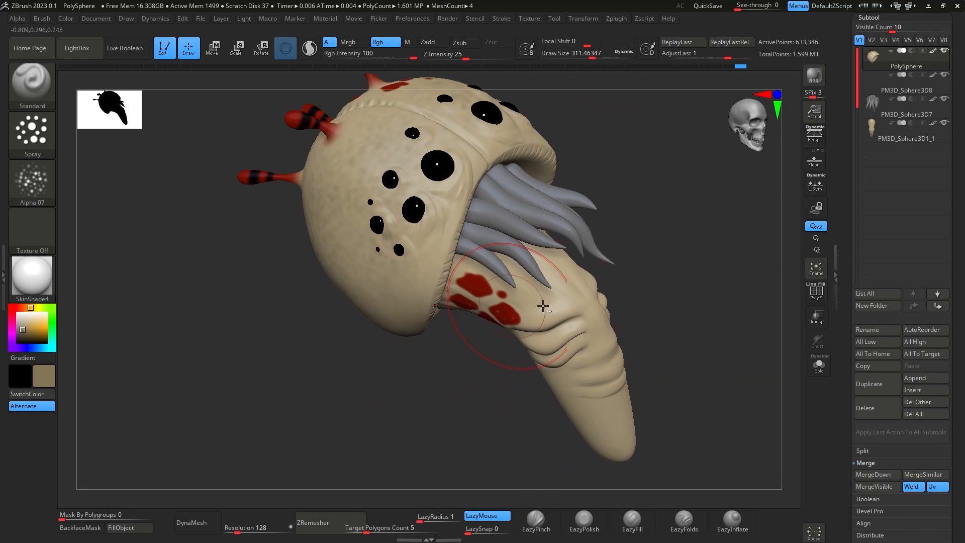
Select the body subtool and spray the same dark tan mottling along the neck and tail.
{"action": "key", "text": "n"}
{"action": "left_click", "coordinate": [623, 263]}
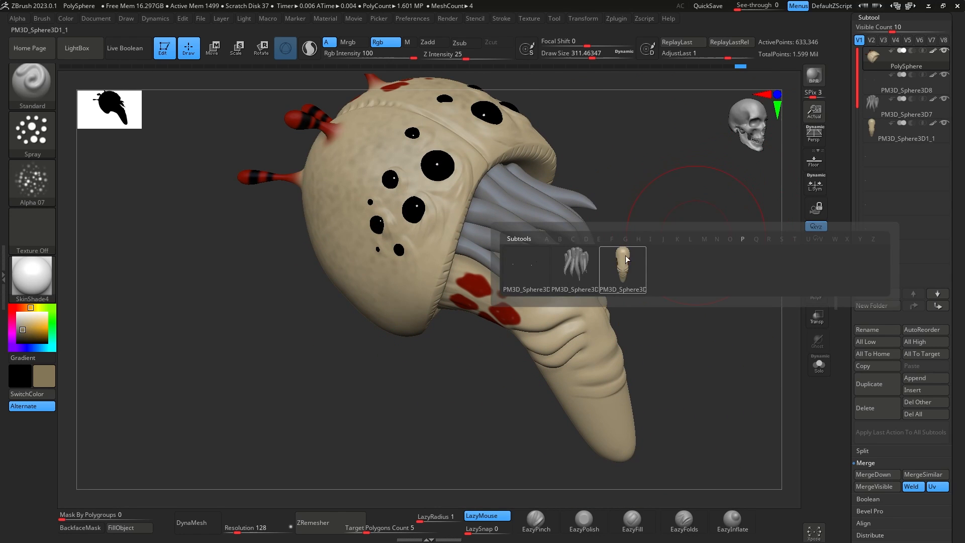
{"action": "right_click_drag", "start_coordinate": [543, 265], "coordinate": [492, 251]}
{"action": "right_click_drag", "start_coordinate": [429, 205], "coordinate": [671, 308]}
Select the cap subtool again, choose a lighter beige and spray it over the cap's sides and red patches.
{"action": "key", "text": "n"}
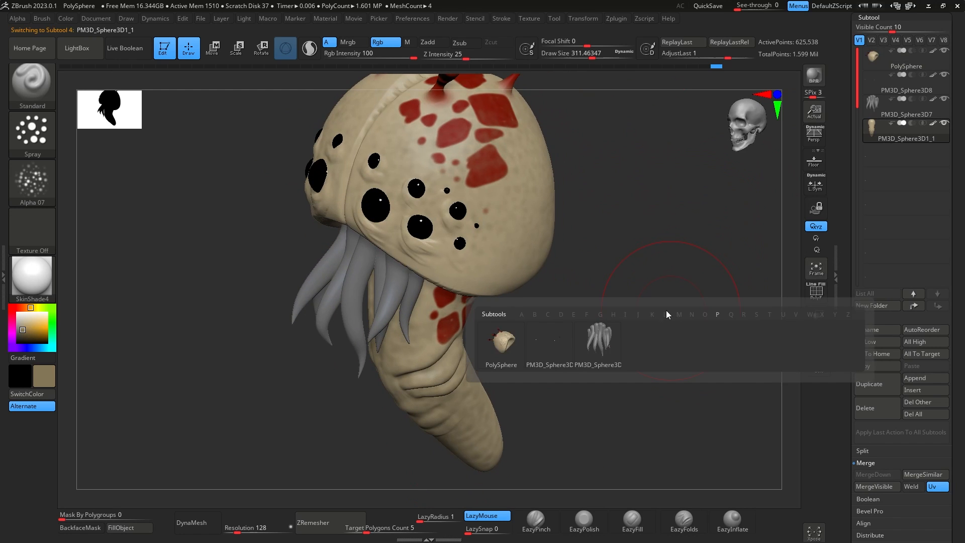
{"action": "left_click", "coordinate": [500, 327]}
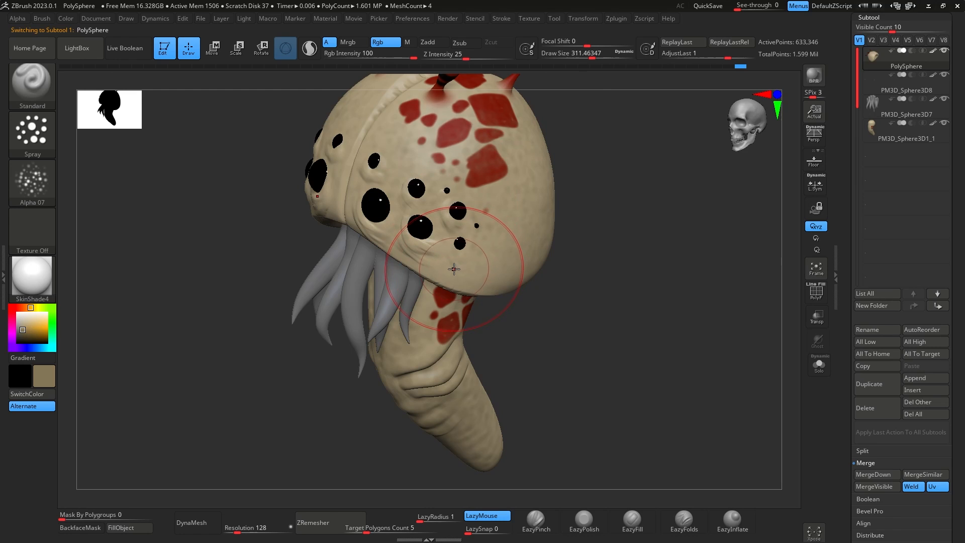
{"action": "key", "text": "c"}
{"action": "left_click", "coordinate": [26, 321]}
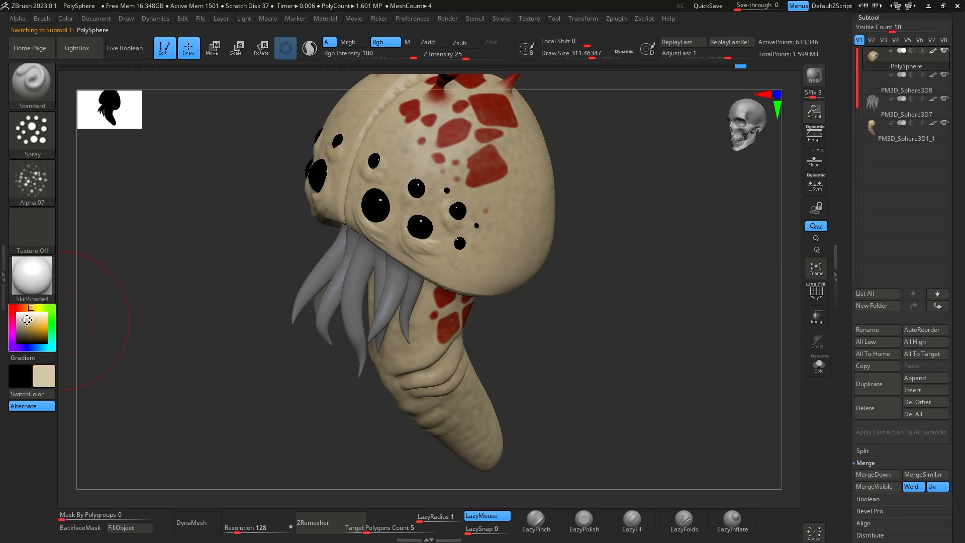
{"action": "left_click_drag", "start_coordinate": [504, 203], "coordinate": [527, 237]}
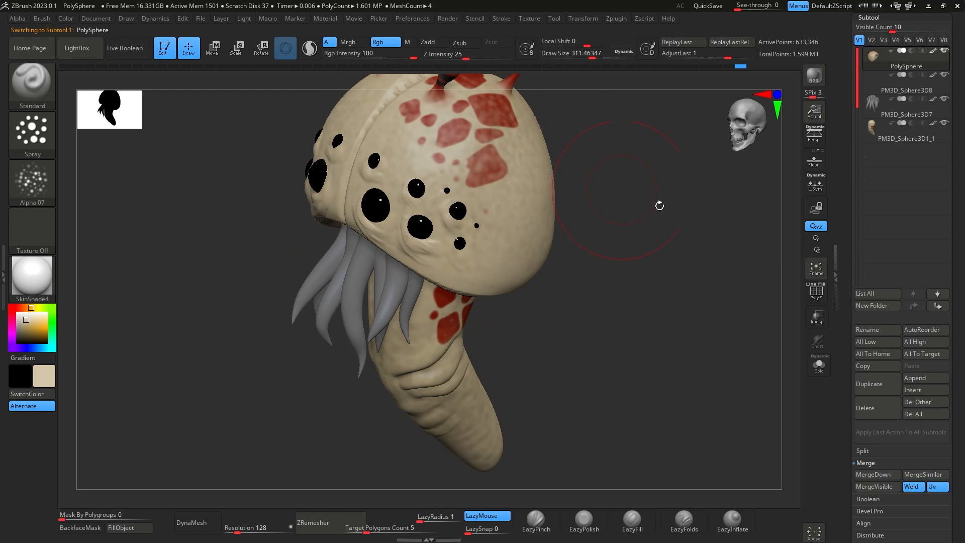
{"action": "left_click_drag", "start_coordinate": [659, 205], "coordinate": [610, 142]}
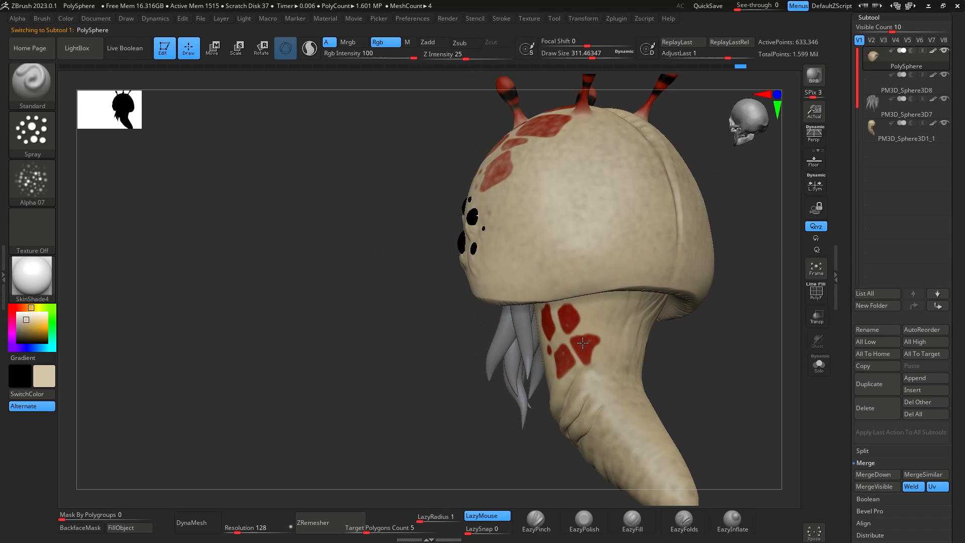
{"action": "left_click_drag", "start_coordinate": [724, 327], "coordinate": [647, 208]}
{"action": "left_click_drag", "start_coordinate": [666, 347], "coordinate": [656, 350]}
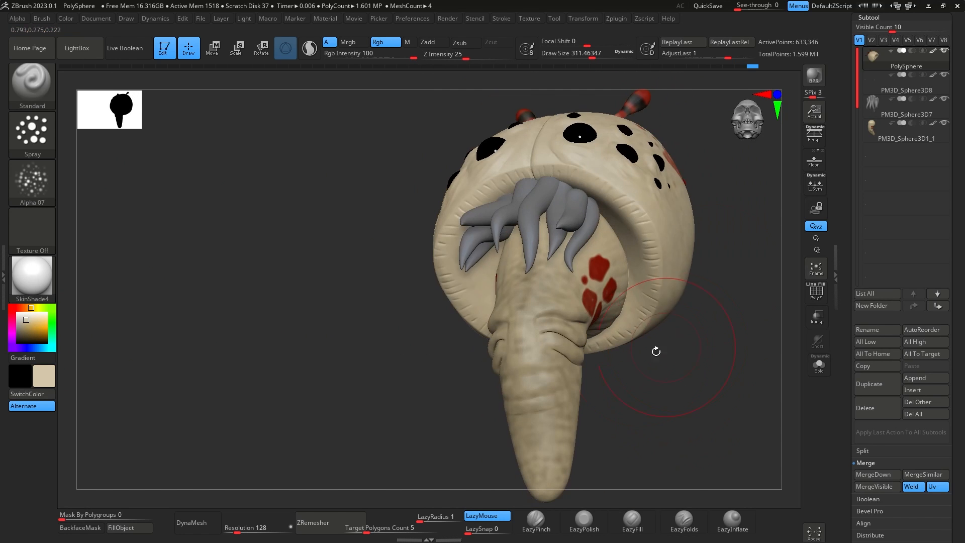
{"action": "left_click_drag", "start_coordinate": [739, 252], "coordinate": [603, 207]}
Choose a darker grey-brown, set a Dots stroke without alpha at a draw size of about 108, and paint the cap's inner rim.
{"action": "left_click_drag", "start_coordinate": [23, 321], "coordinate": [21, 330]}
{"action": "key", "text": "space"}
{"action": "left_click_drag", "start_coordinate": [476, 250], "coordinate": [455, 250]}
{"action": "left_click", "coordinate": [32, 181]}
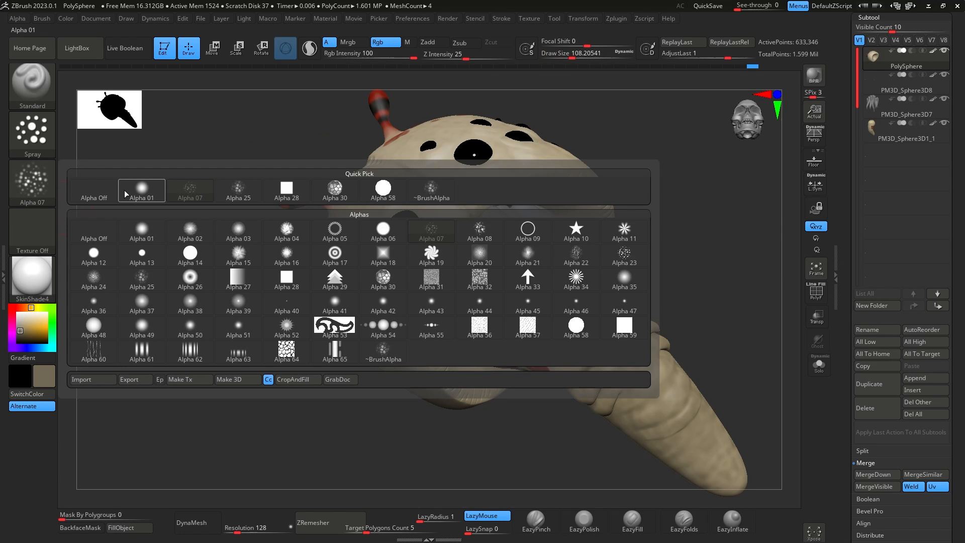
{"action": "left_click", "coordinate": [94, 191]}
{"action": "left_click", "coordinate": [32, 133]}
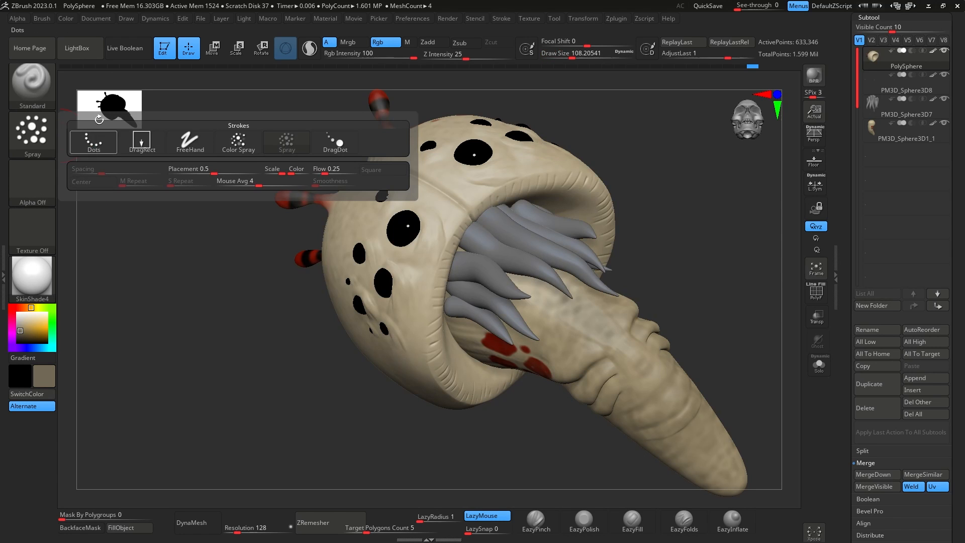
{"action": "left_click", "coordinate": [91, 140]}
{"action": "left_click_drag", "start_coordinate": [439, 331], "coordinate": [443, 352]}
{"action": "key", "text": "ctrl+z"}
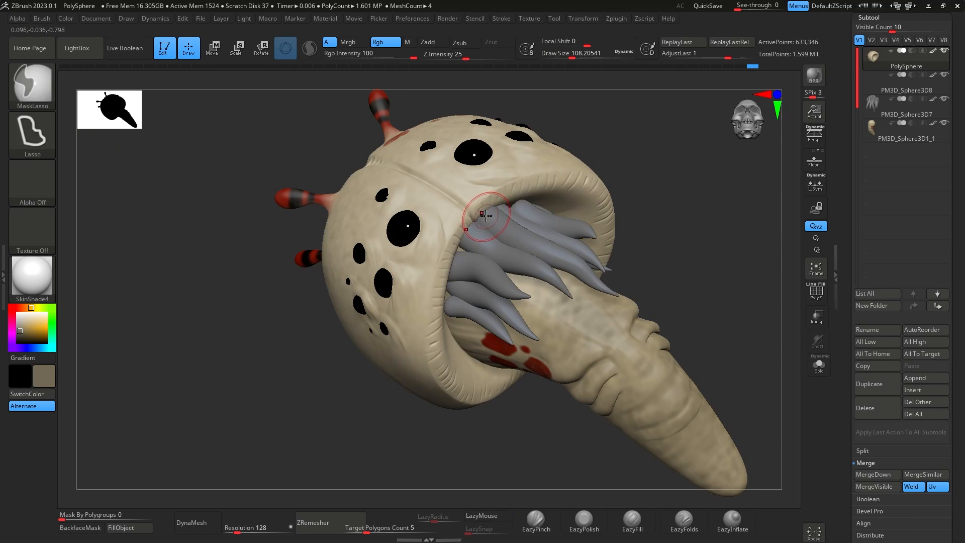
{"action": "mouse_move", "coordinate": [451, 249]}
{"action": "left_mouse_down"}
{"action": "mouse_move", "coordinate": [447, 375]}
{"action": "mouse_move", "coordinate": [473, 389]}
{"action": "mouse_move", "coordinate": [502, 383]}
{"action": "mouse_move", "coordinate": [498, 376]}
{"action": "left_mouse_up"}
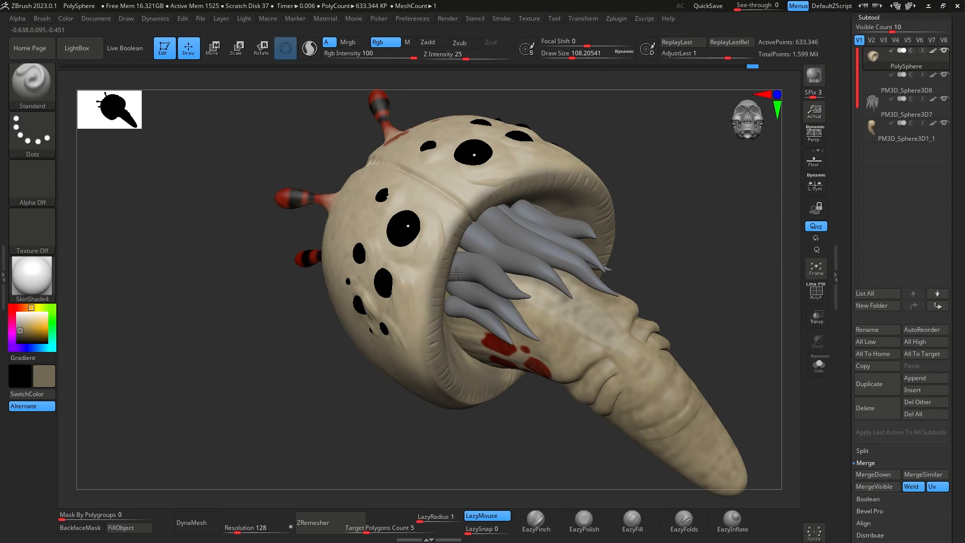
Isolate the cap and paint its hollow underside and the rim grooves grey-brown.
{"action": "left_click", "coordinate": [818, 366]}
{"action": "left_click_drag", "start_coordinate": [769, 290], "coordinate": [678, 287]}
{"action": "mouse_move", "coordinate": [504, 314]}
{"action": "left_mouse_down"}
{"action": "mouse_move", "coordinate": [484, 317]}
{"action": "mouse_move", "coordinate": [455, 298]}
{"action": "mouse_move", "coordinate": [460, 352]}
{"action": "mouse_move", "coordinate": [523, 296]}
{"action": "mouse_move", "coordinate": [599, 340]}
{"action": "mouse_move", "coordinate": [558, 367]}
{"action": "mouse_move", "coordinate": [633, 327]}
{"action": "mouse_move", "coordinate": [597, 354]}
{"action": "left_mouse_up"}
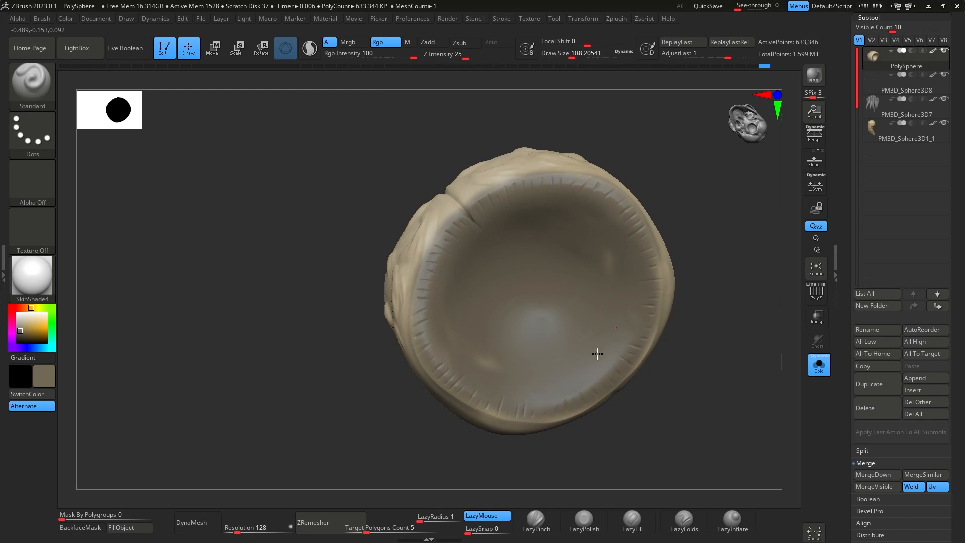
{"action": "left_click_drag", "start_coordinate": [467, 392], "coordinate": [512, 383]}
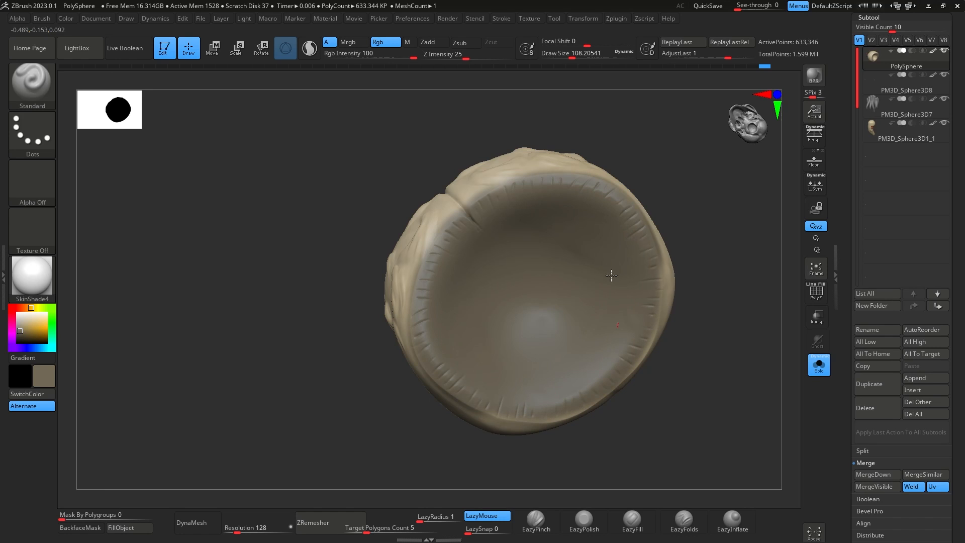
{"action": "left_click_drag", "start_coordinate": [621, 315], "coordinate": [732, 224]}
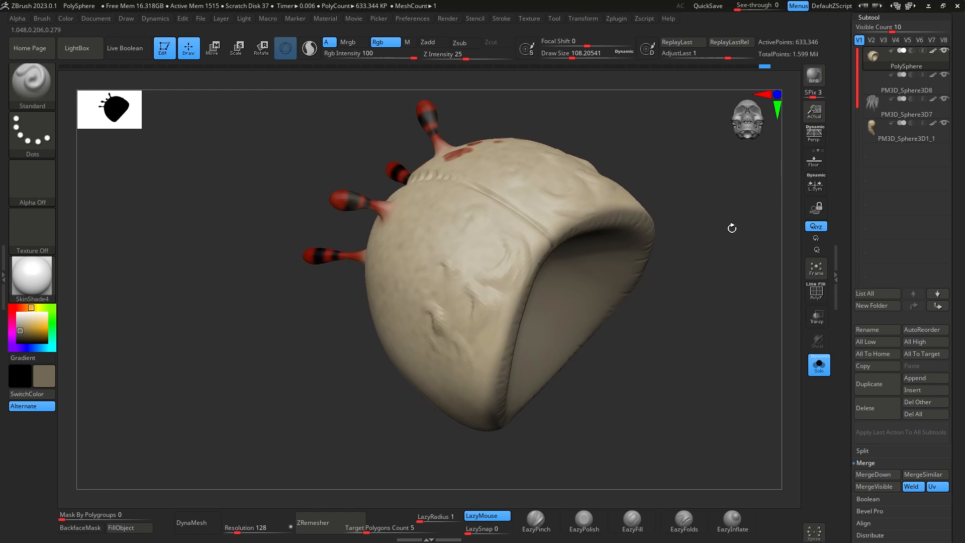
Sample the cap's beige, paint it over the outer surface beside the rim, and show all subtools again.
{"action": "key", "text": "c"}
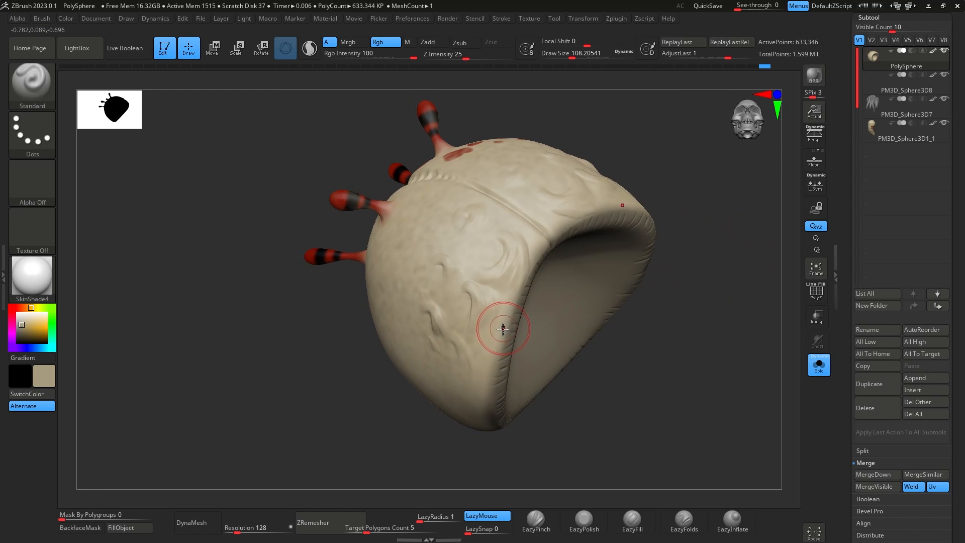
{"action": "left_click_drag", "start_coordinate": [541, 226], "coordinate": [521, 255]}
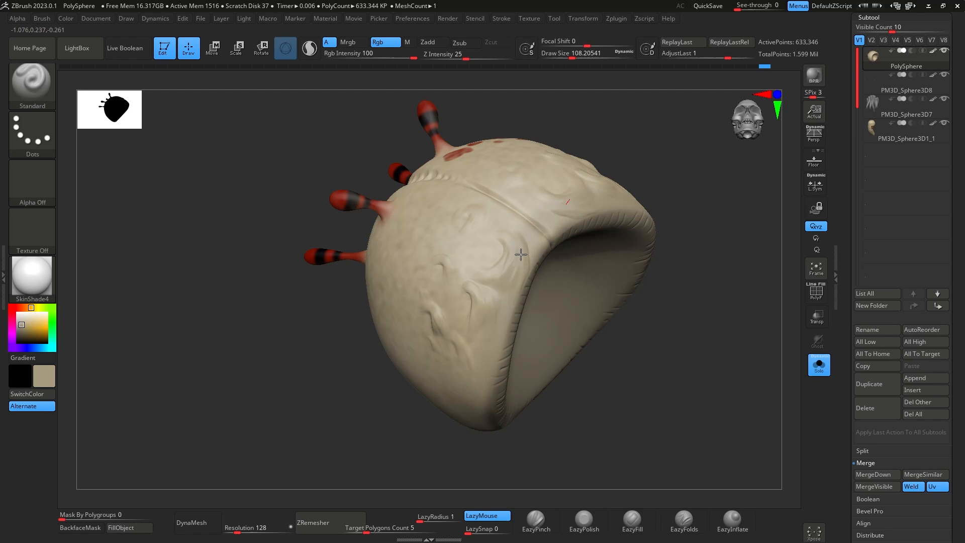
{"action": "right_click_drag", "start_coordinate": [491, 258], "coordinate": [492, 248]}
{"action": "left_click", "coordinate": [497, 254]}
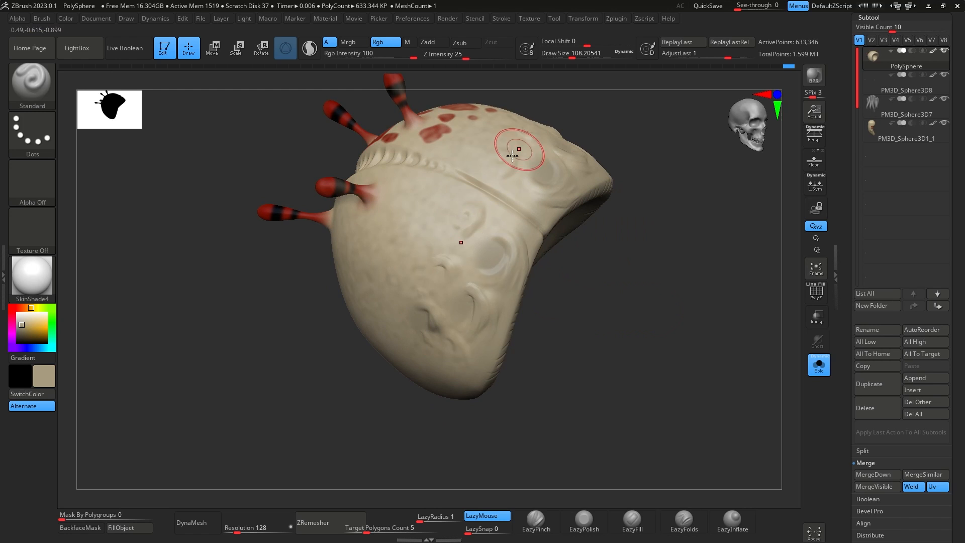
{"action": "right_click_drag", "start_coordinate": [565, 166], "coordinate": [781, 241]}
{"action": "left_click", "coordinate": [819, 364]}
Choose a near-black colour, set the draw size to about 13, and paint thin dark creases around the cap's eyes.
{"action": "mouse_move", "coordinate": [774, 321]}
{"action": "right_mouse_down"}
{"action": "mouse_move", "coordinate": [737, 336]}
{"action": "mouse_move", "coordinate": [705, 386]}
{"action": "mouse_move", "coordinate": [738, 378]}
{"action": "mouse_move", "coordinate": [717, 384]}
{"action": "mouse_move", "coordinate": [709, 340]}
{"action": "mouse_move", "coordinate": [705, 173]}
{"action": "right_mouse_up"}
{"action": "mouse_move", "coordinate": [730, 205]}
{"action": "left_mouse_down"}
{"action": "mouse_move", "coordinate": [711, 197]}
{"action": "mouse_move", "coordinate": [715, 221]}
{"action": "mouse_move", "coordinate": [671, 186]}
{"action": "left_mouse_up"}
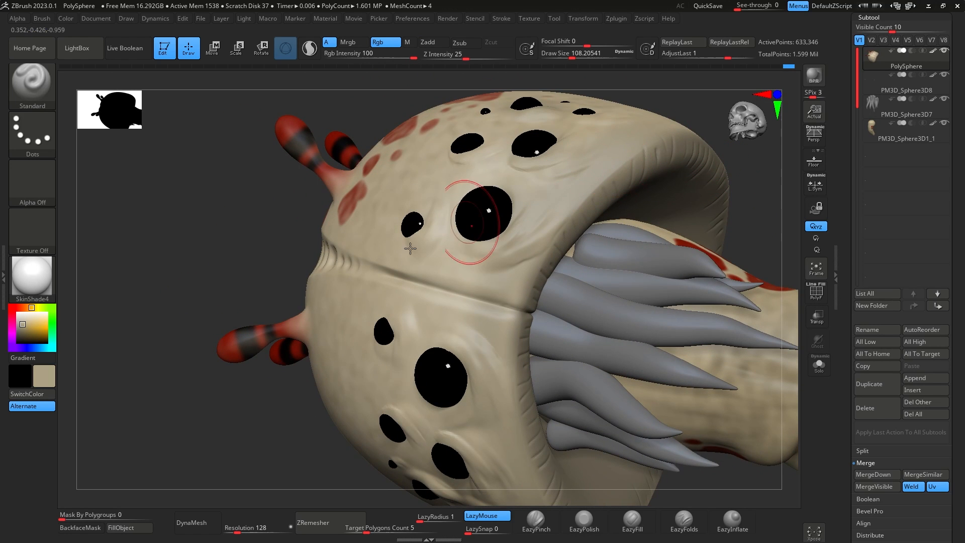
{"action": "left_click_drag", "start_coordinate": [21, 326], "coordinate": [18, 340]}
{"action": "key", "text": "space"}
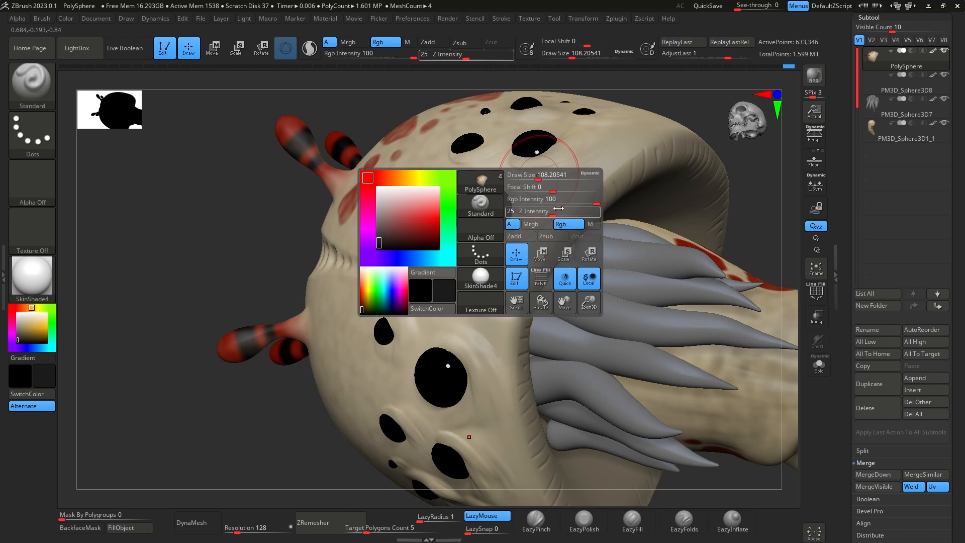
{"action": "left_click_drag", "start_coordinate": [541, 176], "coordinate": [523, 175]}
{"action": "left_click_drag", "start_coordinate": [747, 194], "coordinate": [709, 179]}
{"action": "left_click_drag", "start_coordinate": [534, 227], "coordinate": [555, 190]}
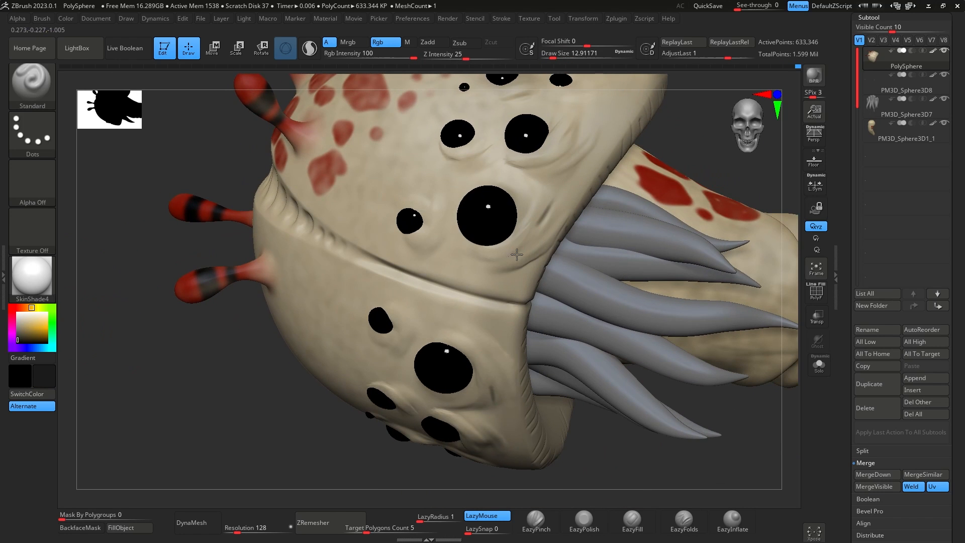
{"action": "left_click_drag", "start_coordinate": [513, 256], "coordinate": [545, 232]}
{"action": "left_click_drag", "start_coordinate": [549, 170], "coordinate": [578, 146]}
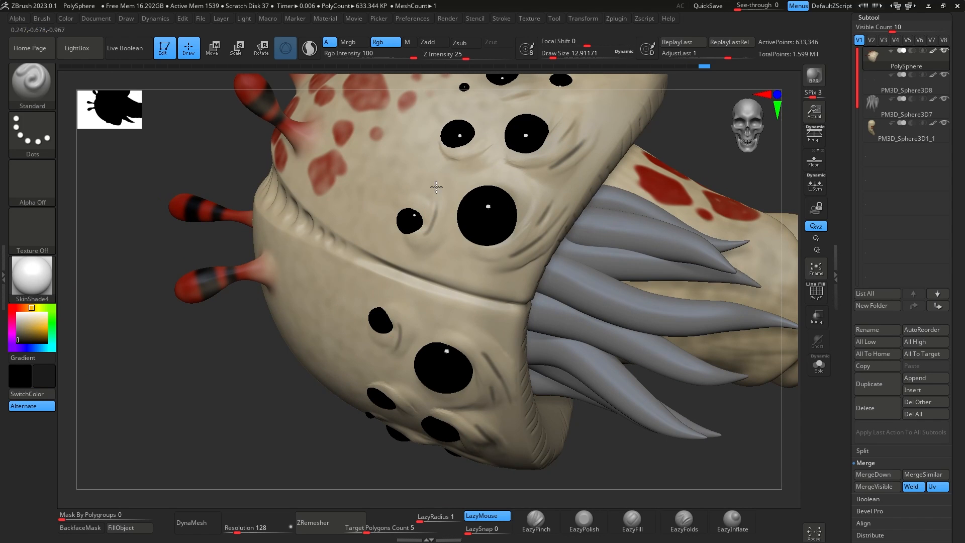
{"action": "left_click_drag", "start_coordinate": [692, 171], "coordinate": [608, 201]}
{"action": "left_click_drag", "start_coordinate": [528, 178], "coordinate": [518, 189]}
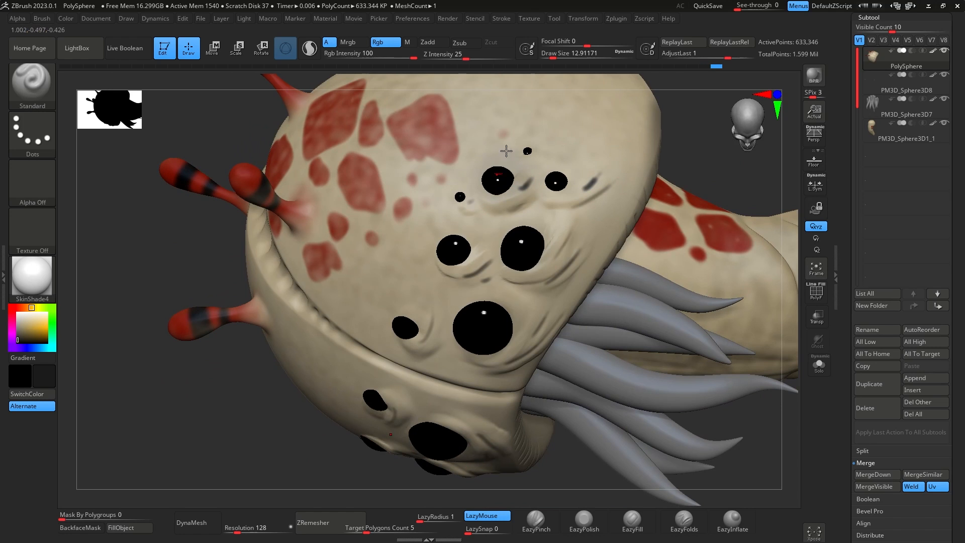
{"action": "left_click_drag", "start_coordinate": [736, 202], "coordinate": [663, 191]}
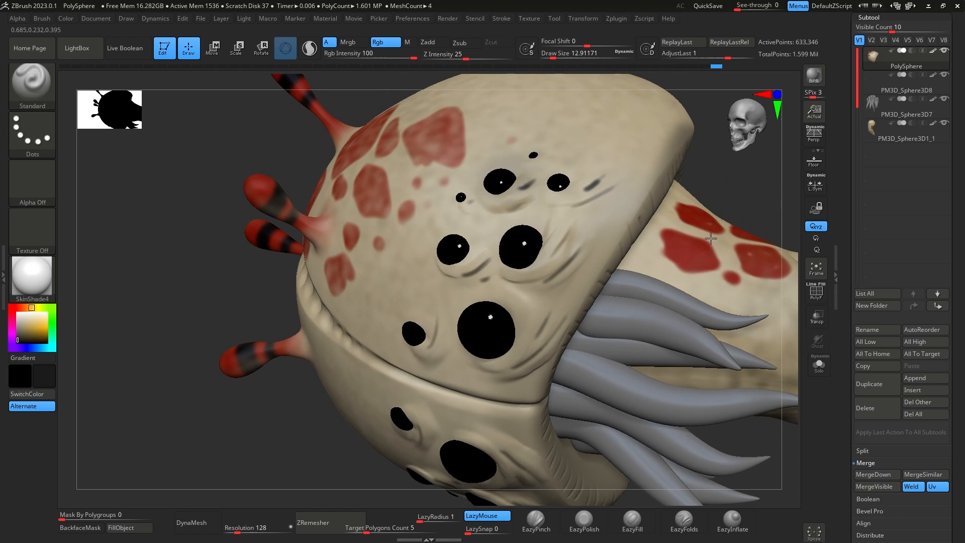
Sample the cap's beige, set the draw size to about 54, and soften the dark creases around the eyes.
{"action": "left_click_drag", "start_coordinate": [742, 196], "coordinate": [739, 252], "text": "alt"}
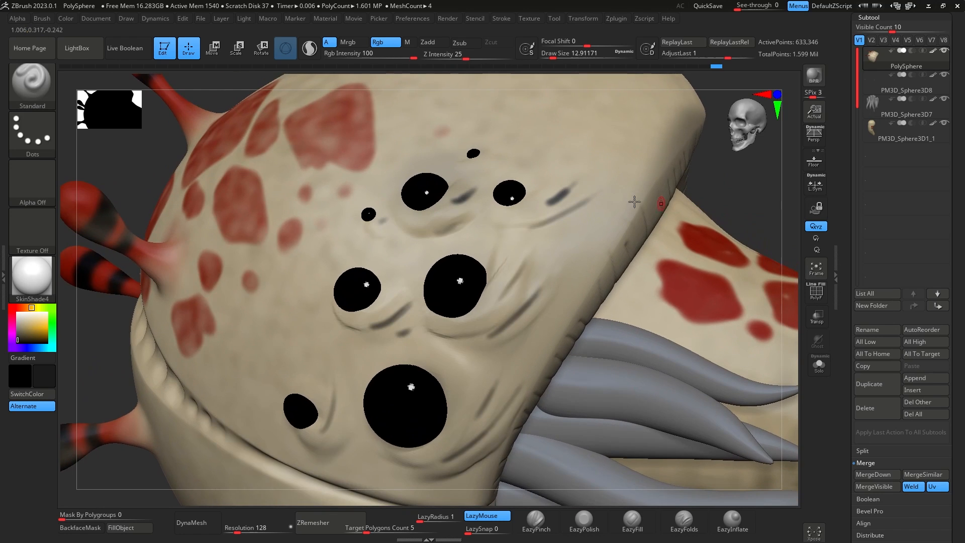
{"action": "key", "text": "c"}
{"action": "key", "text": "space"}
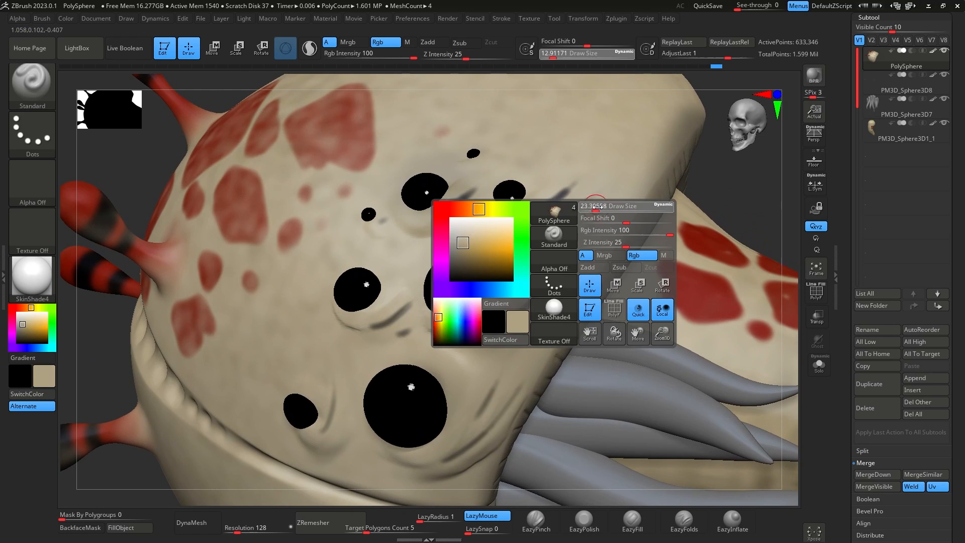
{"action": "mouse_move", "coordinate": [596, 206]}
{"action": "left_mouse_down"}
{"action": "mouse_move", "coordinate": [552, 206]}
{"action": "mouse_move", "coordinate": [529, 226]}
{"action": "left_mouse_up"}
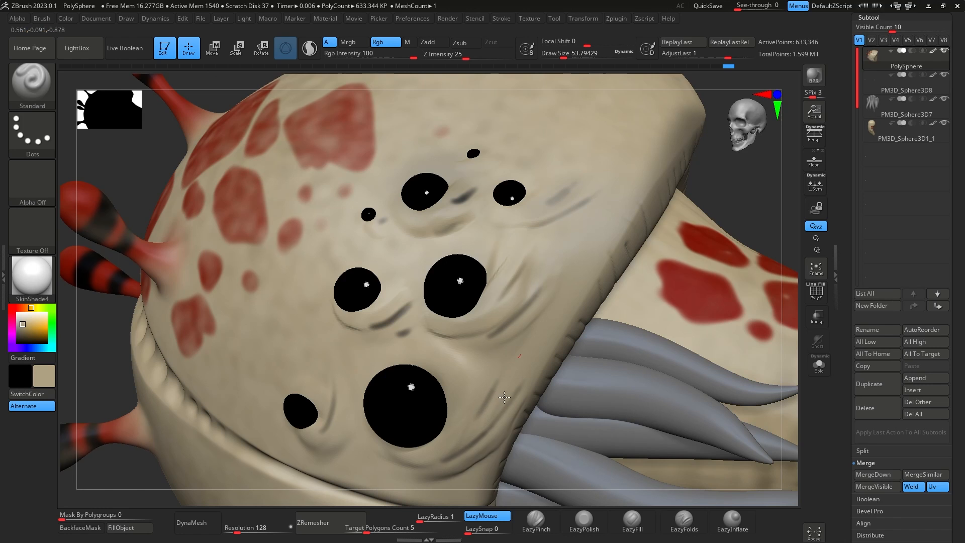
{"action": "left_click_drag", "start_coordinate": [504, 397], "coordinate": [475, 433]}
{"action": "left_click_drag", "start_coordinate": [414, 302], "coordinate": [370, 335]}
{"action": "mouse_move", "coordinate": [475, 189]}
{"action": "left_mouse_down"}
{"action": "mouse_move", "coordinate": [438, 220]}
{"action": "mouse_move", "coordinate": [370, 230]}
{"action": "left_mouse_up"}
{"action": "left_click_drag", "start_coordinate": [404, 309], "coordinate": [400, 309]}
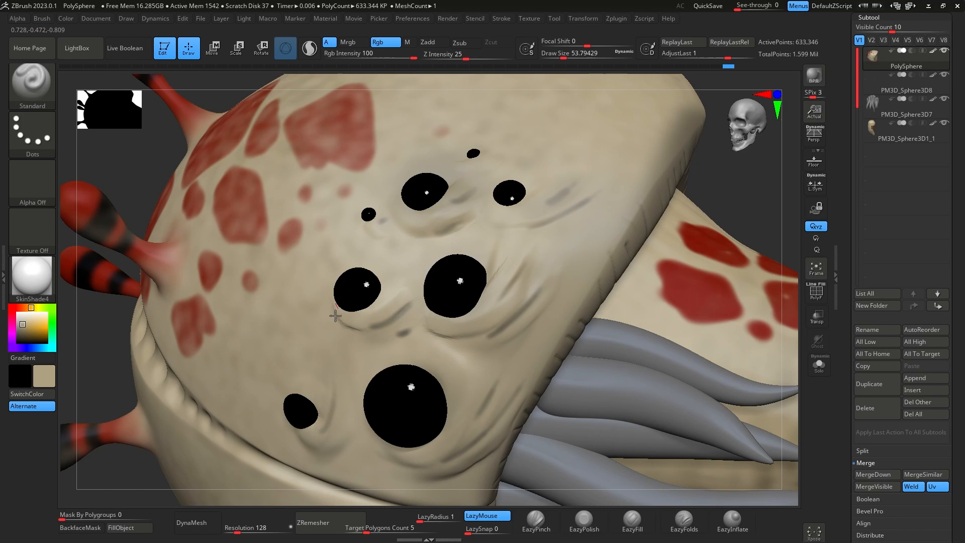
Sample the tentacles' grey and paint it along the ridged strip running over the top of the cap.
{"action": "left_click_drag", "start_coordinate": [681, 212], "coordinate": [671, 299]}
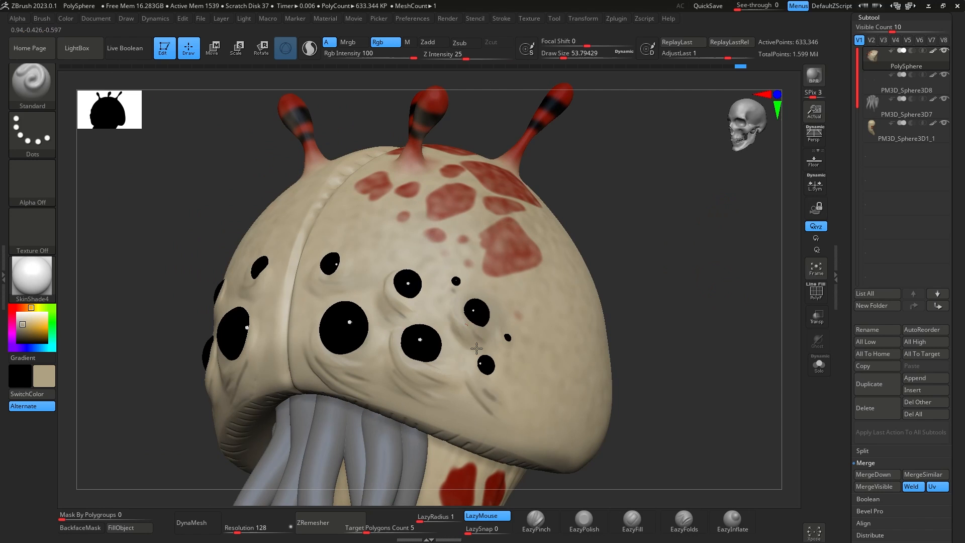
{"action": "left_click_drag", "start_coordinate": [638, 297], "coordinate": [706, 332]}
{"action": "left_click_drag", "start_coordinate": [683, 258], "coordinate": [681, 350], "text": "shift"}
{"action": "left_click_drag", "start_coordinate": [681, 349], "coordinate": [448, 293], "text": "alt"}
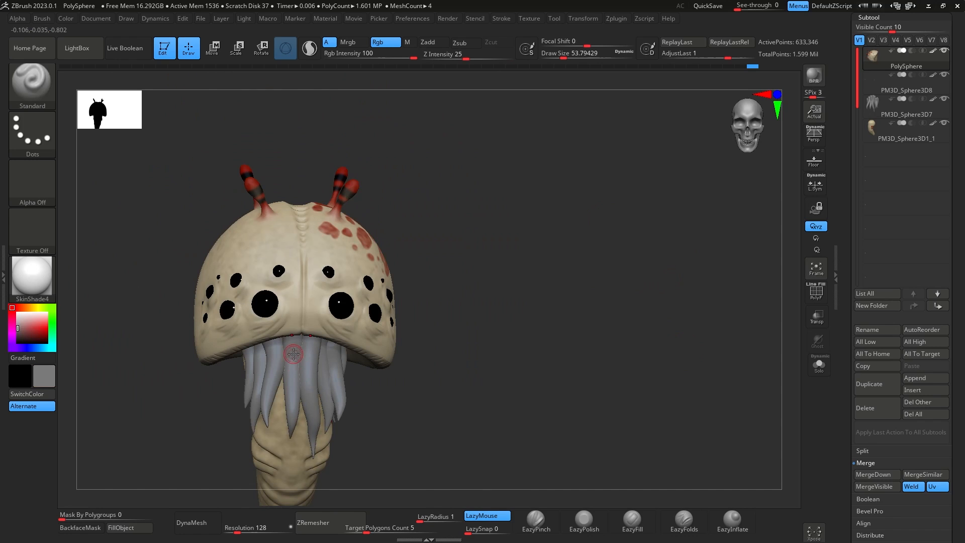
{"action": "left_click_drag", "start_coordinate": [575, 257], "coordinate": [565, 226]}
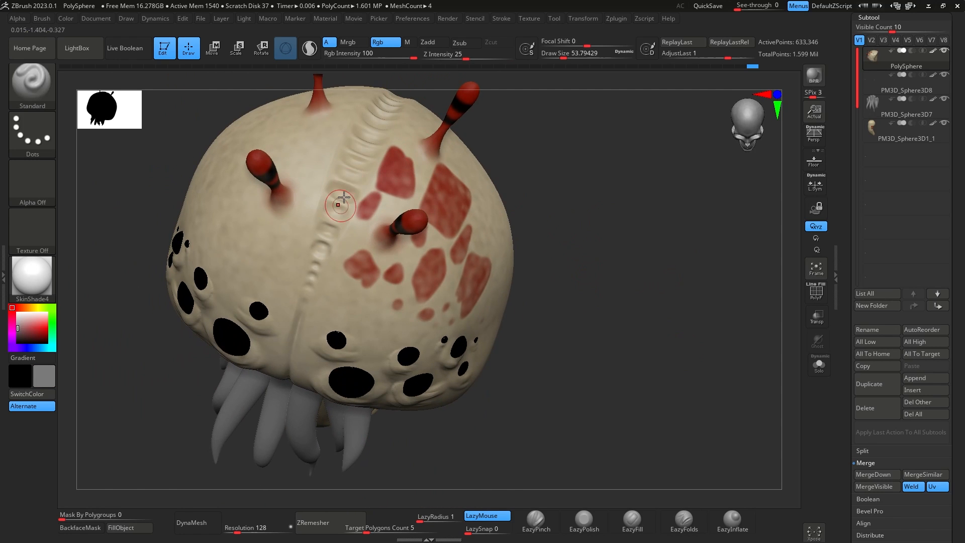
{"action": "left_click_drag", "start_coordinate": [327, 225], "coordinate": [358, 161], "text": "ctrl"}
{"action": "mouse_move", "coordinate": [318, 256]}
{"action": "left_mouse_down", "text": "ctrl"}
{"action": "mouse_move", "coordinate": [309, 286]}
{"action": "mouse_move", "coordinate": [323, 194]}
{"action": "mouse_move", "coordinate": [367, 140]}
{"action": "left_mouse_up", "text": "ctrl"}
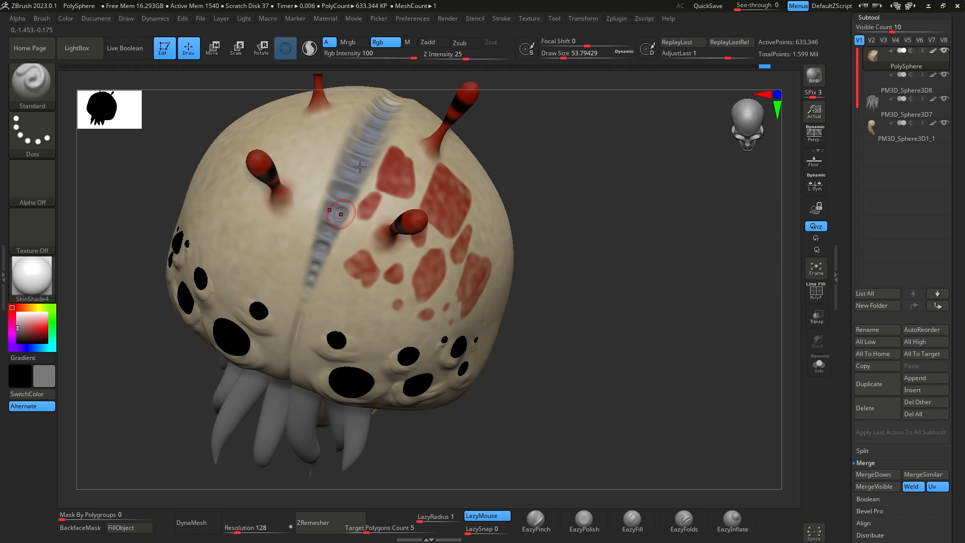
Continue the grey down the cap's central groove between the eyes to the front rim.
{"action": "mouse_move", "coordinate": [634, 168]}
{"action": "left_mouse_down", "text": "alt"}
{"action": "mouse_move", "coordinate": [640, 289]}
{"action": "mouse_move", "coordinate": [653, 321]}
{"action": "mouse_move", "coordinate": [639, 318]}
{"action": "left_mouse_up", "text": "alt"}
{"action": "mouse_move", "coordinate": [381, 244]}
{"action": "left_mouse_down"}
{"action": "mouse_move", "coordinate": [371, 251]}
{"action": "mouse_move", "coordinate": [454, 148]}
{"action": "left_mouse_up"}
{"action": "mouse_move", "coordinate": [679, 166]}
{"action": "left_mouse_down"}
{"action": "mouse_move", "coordinate": [692, 265]}
{"action": "mouse_move", "coordinate": [680, 282]}
{"action": "mouse_move", "coordinate": [663, 273]}
{"action": "left_mouse_up"}
{"action": "key", "text": "space"}
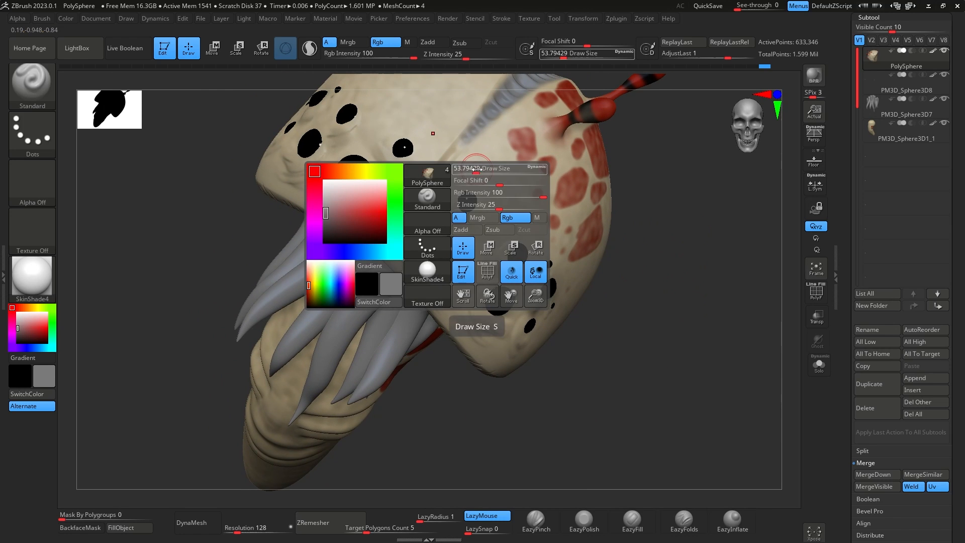
{"action": "mouse_move", "coordinate": [475, 171]}
{"action": "left_mouse_down"}
{"action": "mouse_move", "coordinate": [424, 188]}
{"action": "mouse_move", "coordinate": [396, 226]}
{"action": "mouse_move", "coordinate": [437, 222]}
{"action": "left_mouse_up"}
Sample a light beige, set the draw size to about 97, and clean up the skin beside the grey central groove.
{"action": "key", "text": "c"}
{"action": "key", "text": "space"}
{"action": "left_click_drag", "start_coordinate": [388, 252], "coordinate": [400, 238]}
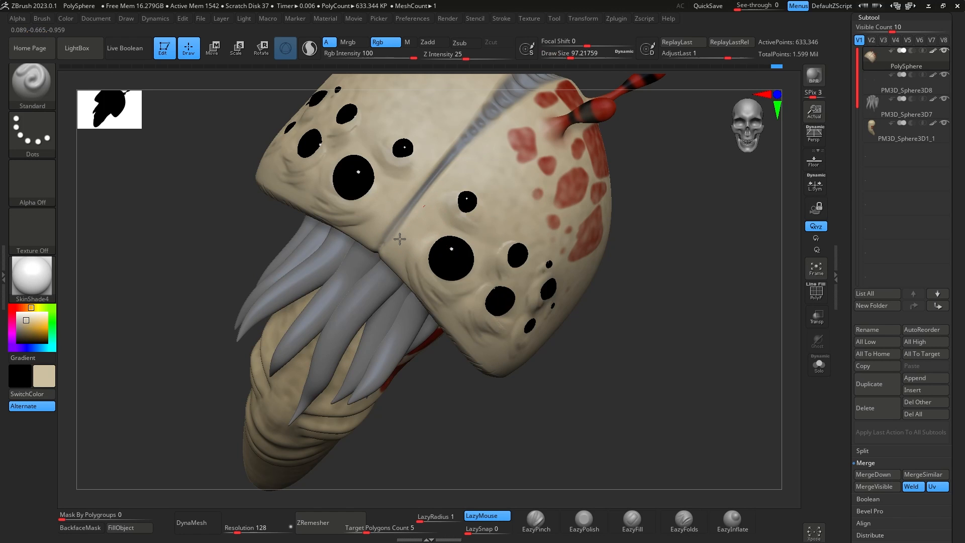
{"action": "left_click_drag", "start_coordinate": [444, 177], "coordinate": [408, 217]}
Sample the strip's grey, darken it, set the draw size to about 27, and shade the individual segments of the ridged strip.
{"action": "left_click_drag", "start_coordinate": [677, 295], "coordinate": [709, 269], "text": "shift"}
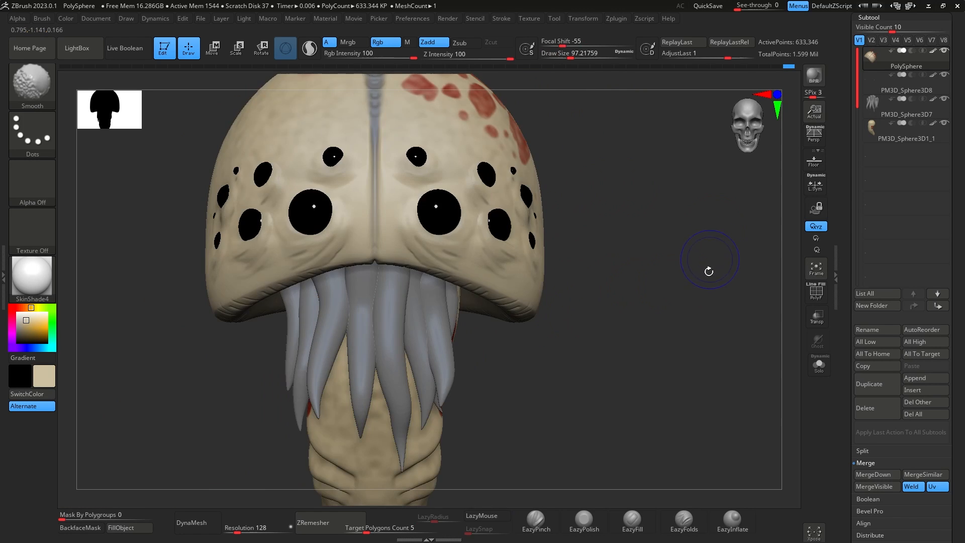
{"action": "right_click_drag", "start_coordinate": [709, 270], "coordinate": [717, 213], "text": "ctrl"}
{"action": "mouse_move", "coordinate": [718, 213]}
{"action": "left_mouse_down"}
{"action": "mouse_move", "coordinate": [703, 260]}
{"action": "mouse_move", "coordinate": [711, 277]}
{"action": "left_mouse_up"}
{"action": "right_click_drag", "start_coordinate": [711, 278], "coordinate": [726, 237], "text": "ctrl"}
{"action": "left_click_drag", "start_coordinate": [726, 237], "coordinate": [558, 228]}
{"action": "key", "text": "c"}
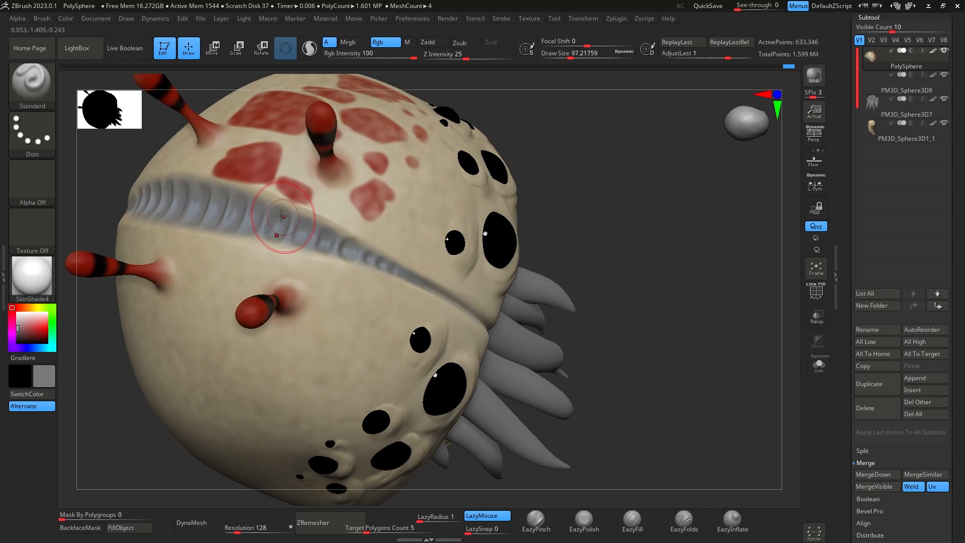
{"action": "left_click_drag", "start_coordinate": [18, 327], "coordinate": [17, 333]}
{"action": "key", "text": "space"}
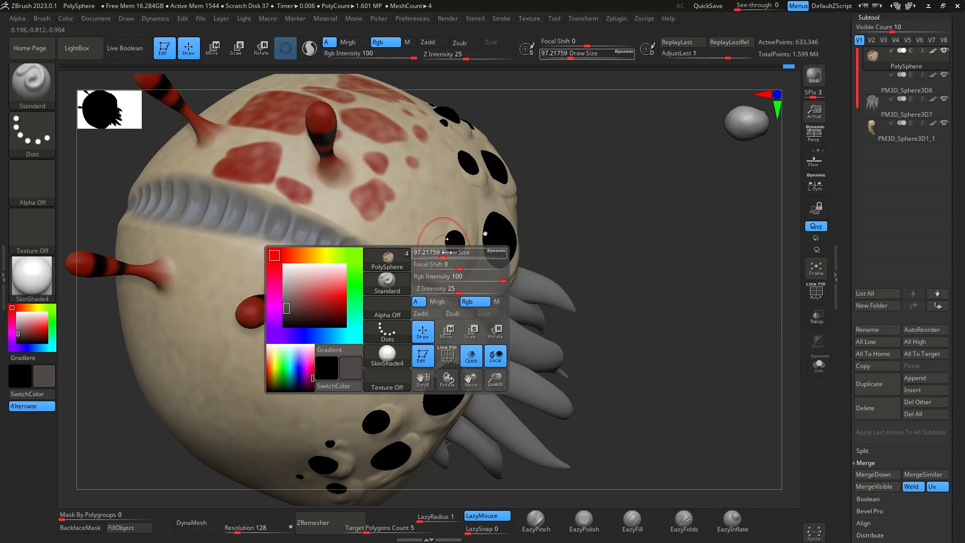
{"action": "left_click_drag", "start_coordinate": [444, 253], "coordinate": [424, 254]}
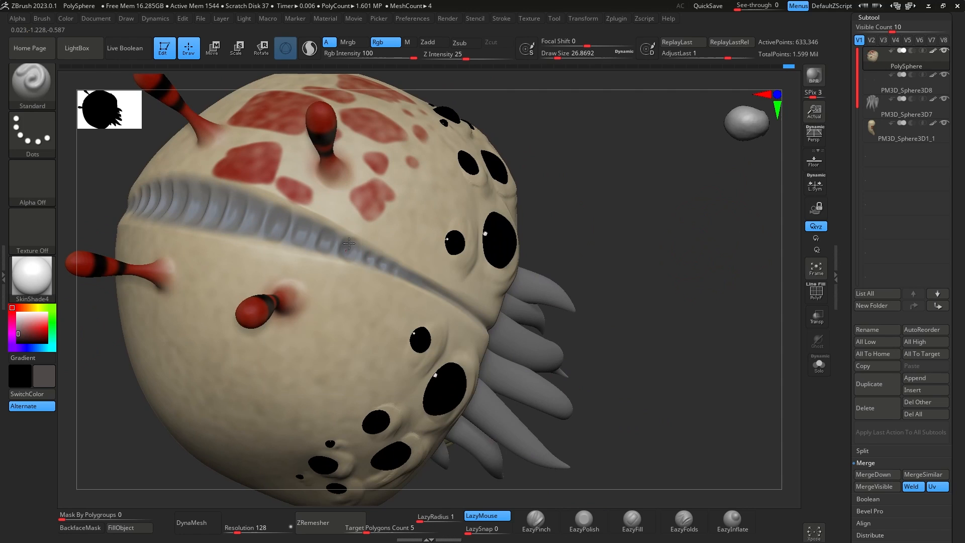
{"action": "left_click_drag", "start_coordinate": [383, 264], "coordinate": [399, 271]}
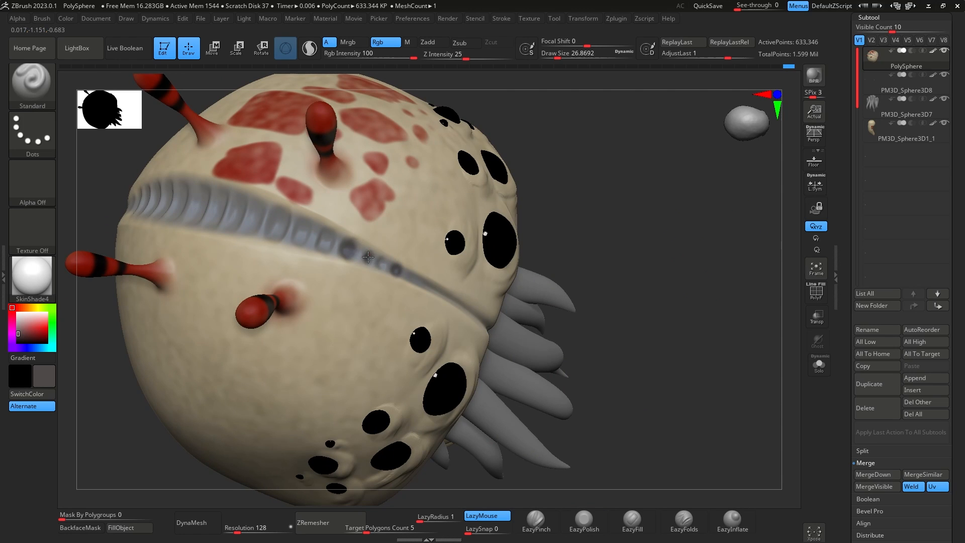
{"action": "left_click_drag", "start_coordinate": [631, 174], "coordinate": [616, 195]}
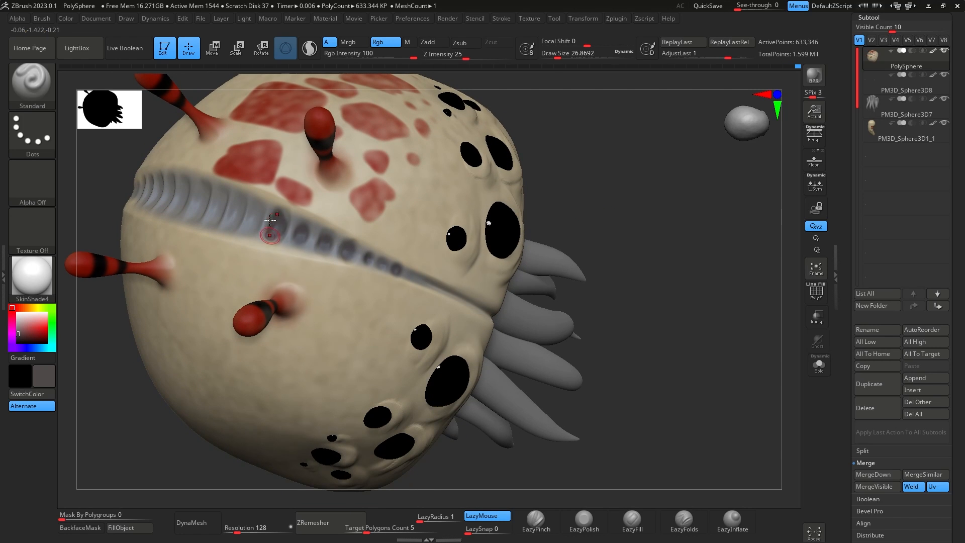
{"action": "left_click_drag", "start_coordinate": [603, 216], "coordinate": [671, 216]}
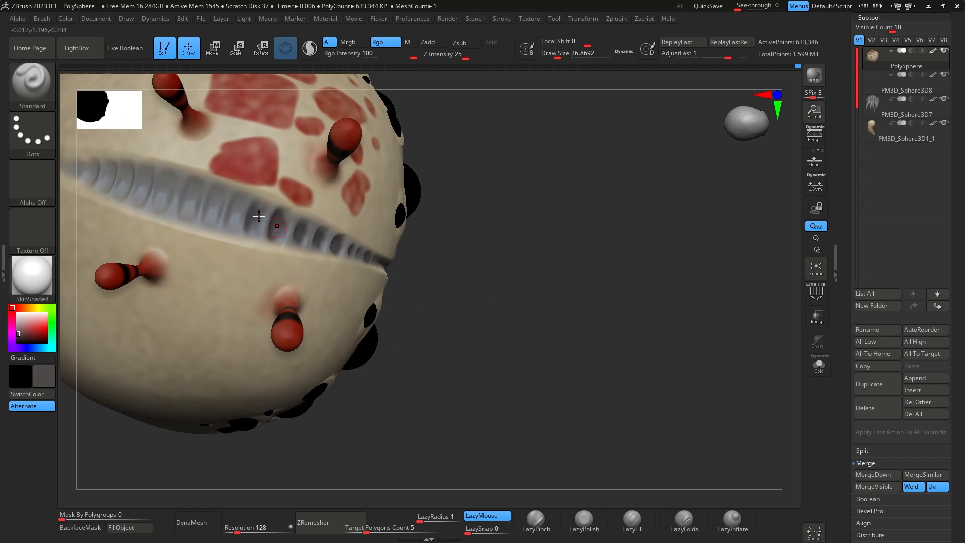
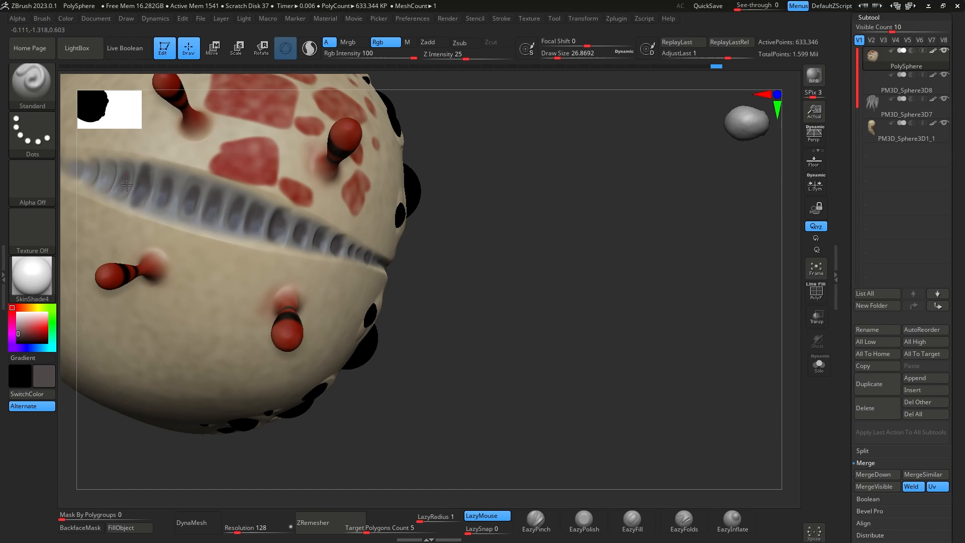
Select the tentacles subtool and nudge the upper ends of the front and side tentacles with the Move brush at a draw size of about 280.
{"action": "mouse_move", "coordinate": [550, 282]}
{"action": "left_mouse_down"}
{"action": "mouse_move", "coordinate": [566, 225]}
{"action": "mouse_move", "coordinate": [571, 284]}
{"action": "mouse_move", "coordinate": [679, 265]}
{"action": "mouse_move", "coordinate": [670, 279]}
{"action": "mouse_move", "coordinate": [734, 280]}
{"action": "mouse_move", "coordinate": [681, 209]}
{"action": "mouse_move", "coordinate": [704, 205]}
{"action": "mouse_move", "coordinate": [700, 192]}
{"action": "mouse_move", "coordinate": [734, 233]}
{"action": "mouse_move", "coordinate": [689, 256]}
{"action": "mouse_move", "coordinate": [714, 294]}
{"action": "mouse_move", "coordinate": [704, 222]}
{"action": "mouse_move", "coordinate": [698, 262]}
{"action": "mouse_move", "coordinate": [596, 190]}
{"action": "left_mouse_up"}
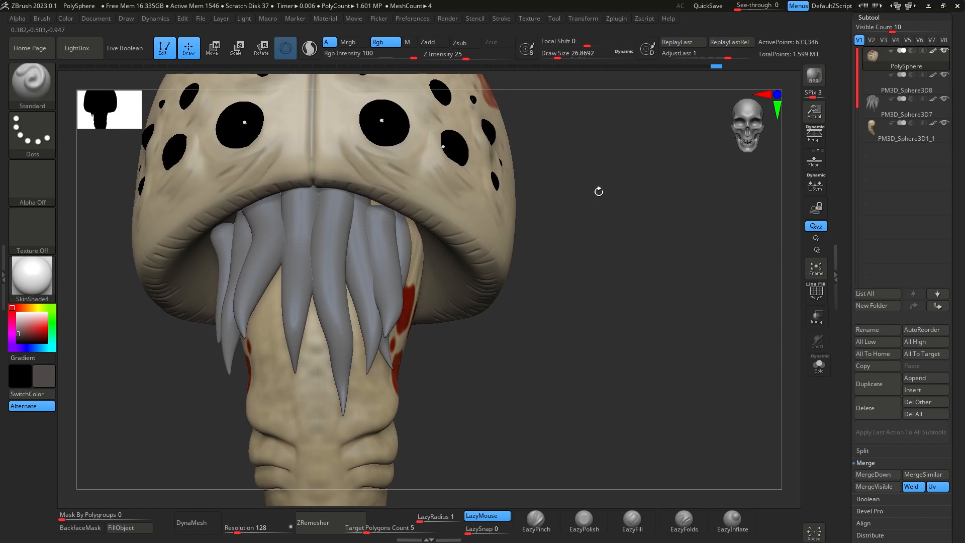
{"action": "left_click", "coordinate": [883, 112]}
{"action": "key", "text": "b"}
{"action": "key", "text": "m"}
{"action": "key", "text": "v"}
{"action": "key", "text": "space"}
{"action": "left_click_drag", "start_coordinate": [429, 221], "coordinate": [436, 220]}
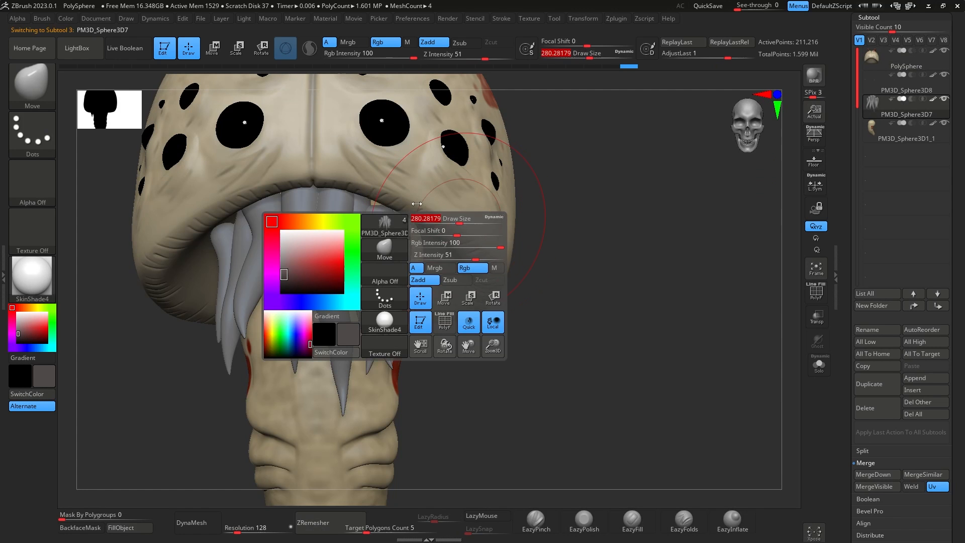
{"action": "left_click_drag", "start_coordinate": [329, 215], "coordinate": [350, 219]}
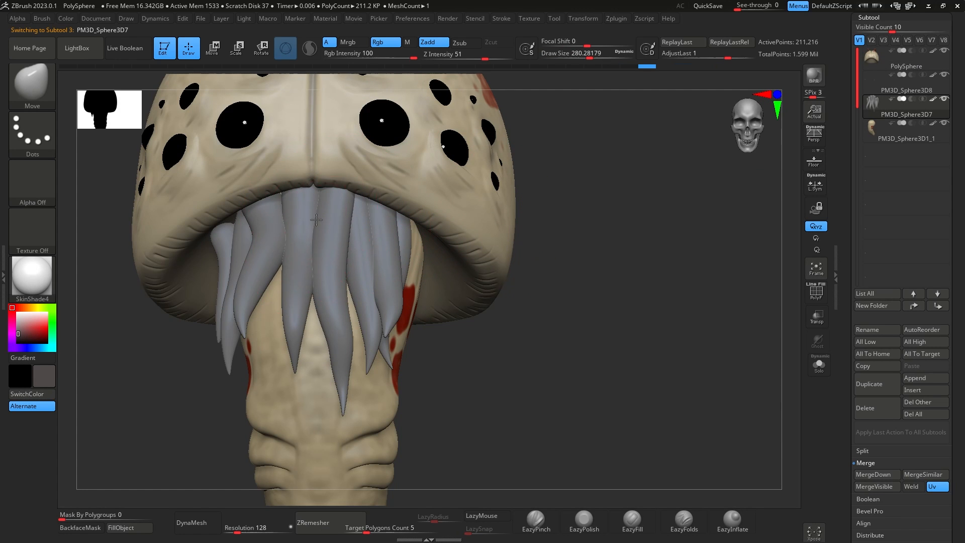
{"action": "left_click_drag", "start_coordinate": [276, 224], "coordinate": [282, 219]}
{"action": "left_click_drag", "start_coordinate": [221, 236], "coordinate": [216, 232]}
Switch to the Standard brush and give it the Spray stroke for detailing the tentacles.
{"action": "left_click_drag", "start_coordinate": [586, 213], "coordinate": [648, 301]}
{"action": "key", "text": "b"}
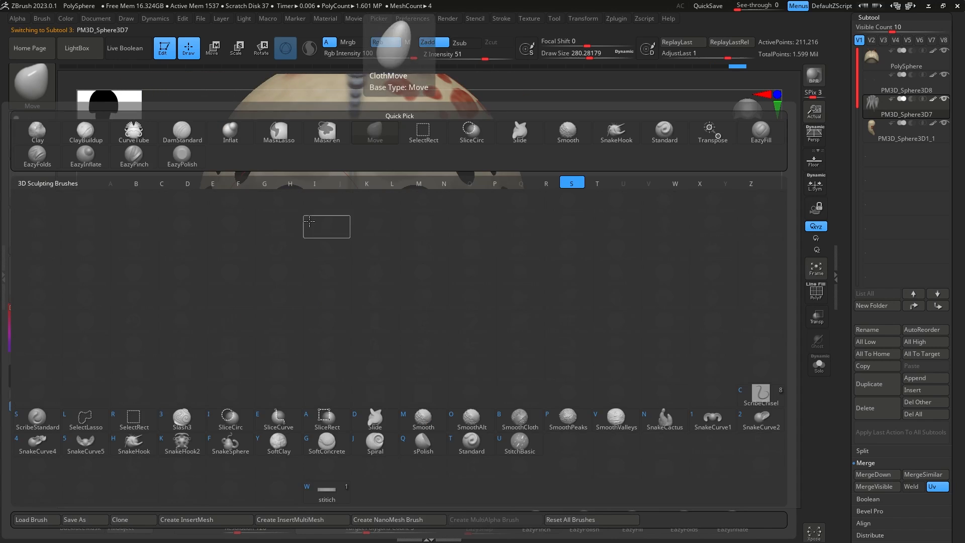
{"action": "key", "text": "s"}
{"action": "key", "text": "t"}
{"action": "left_click", "coordinate": [54, 129]}
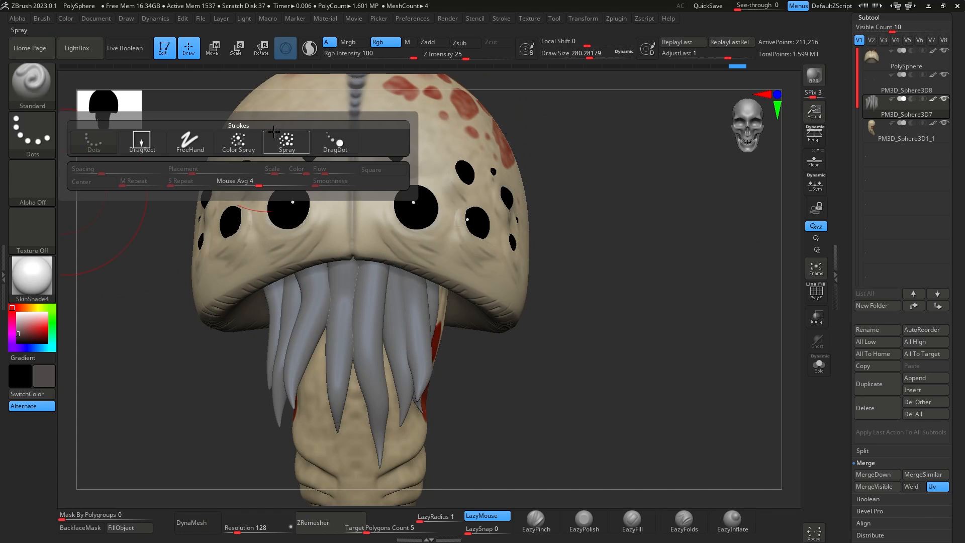
{"action": "left_click", "coordinate": [274, 131]}
Assign Alpha 23 to the brush and set it to Zadd with Rgb painting turned off.
{"action": "left_click", "coordinate": [32, 181]}
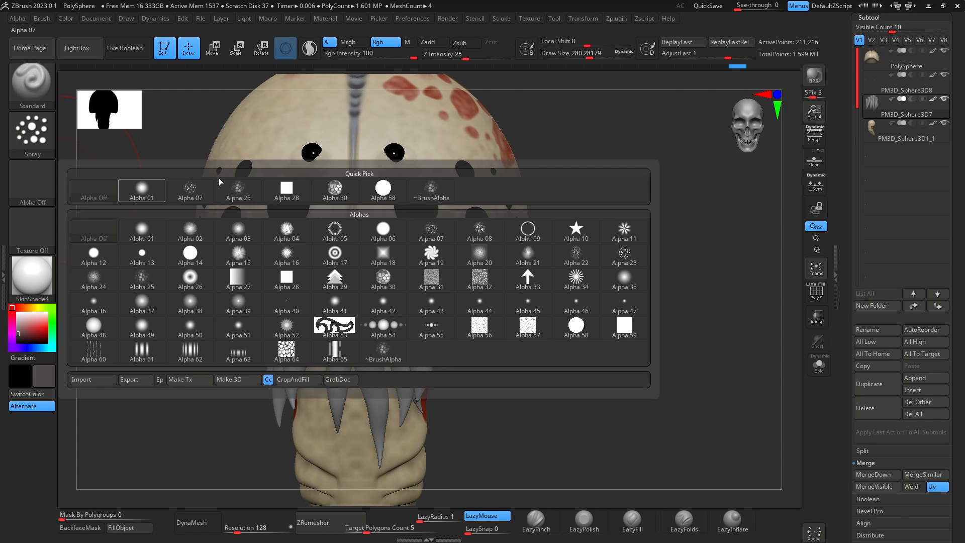
{"action": "left_click", "coordinate": [626, 255]}
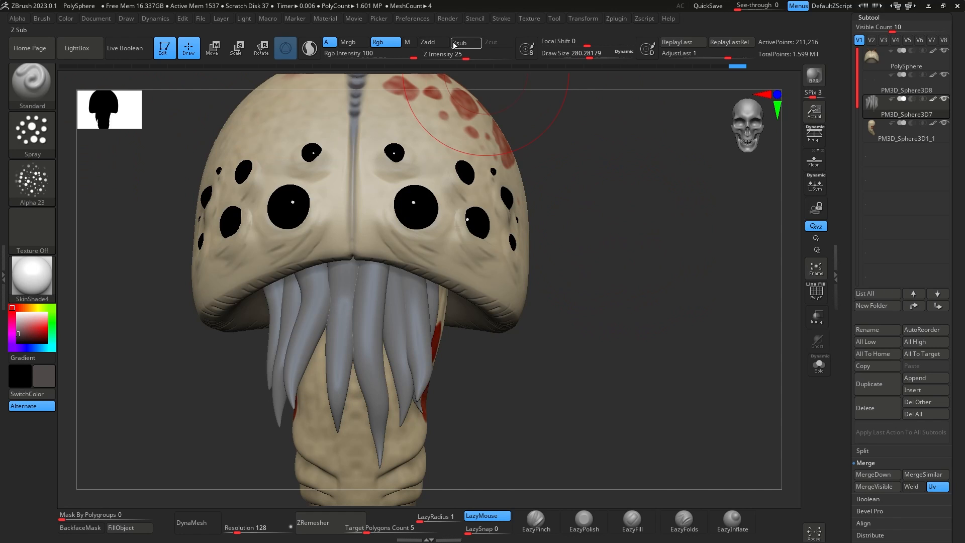
{"action": "left_click", "coordinate": [393, 42]}
{"action": "left_click", "coordinate": [461, 43]}
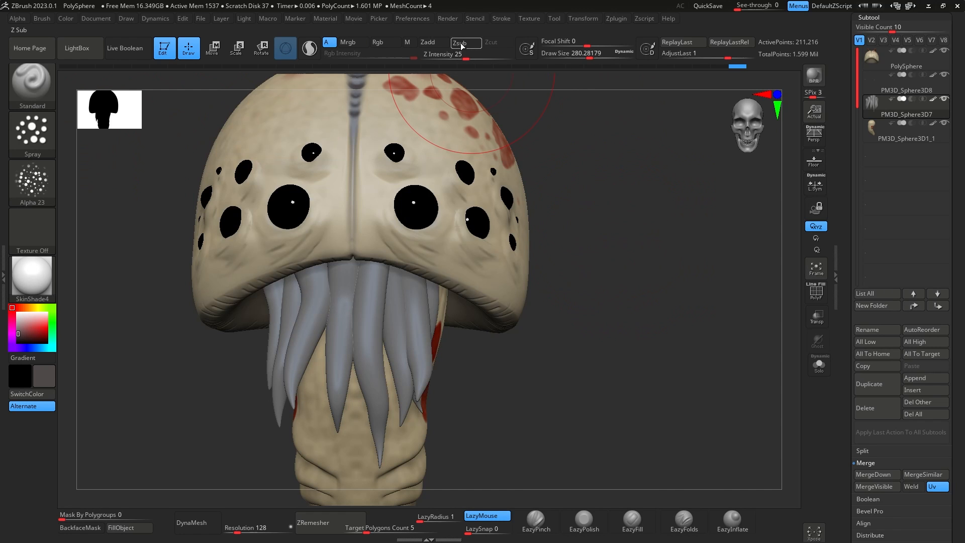
{"action": "left_click", "coordinate": [434, 43]}
Test the sprayed texture on the front tentacles and reduce the draw size to about 80.
{"action": "left_click_drag", "start_coordinate": [616, 237], "coordinate": [601, 236]}
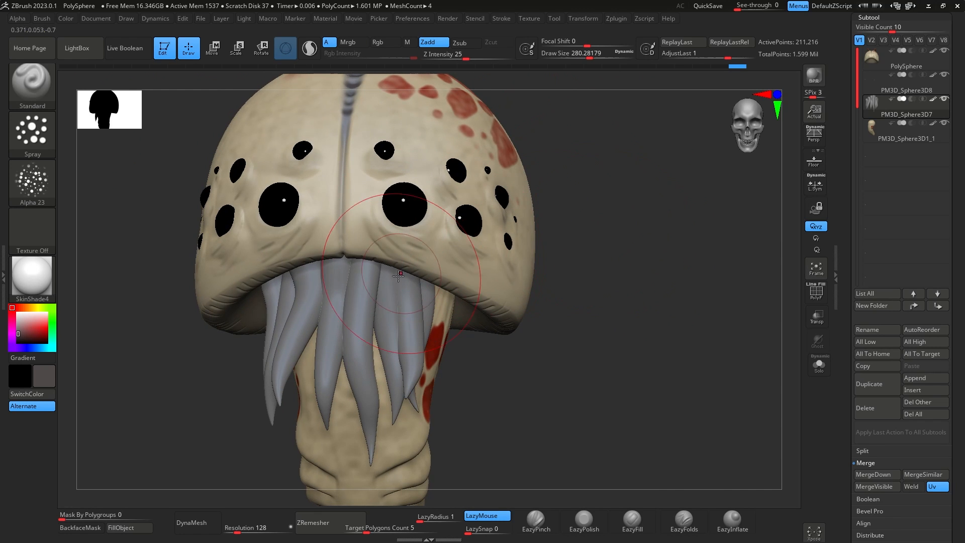
{"action": "mouse_move", "coordinate": [370, 296]}
{"action": "left_mouse_down"}
{"action": "mouse_move", "coordinate": [362, 322]}
{"action": "mouse_move", "coordinate": [383, 377]}
{"action": "mouse_move", "coordinate": [427, 286]}
{"action": "left_mouse_up"}
{"action": "key", "text": "space"}
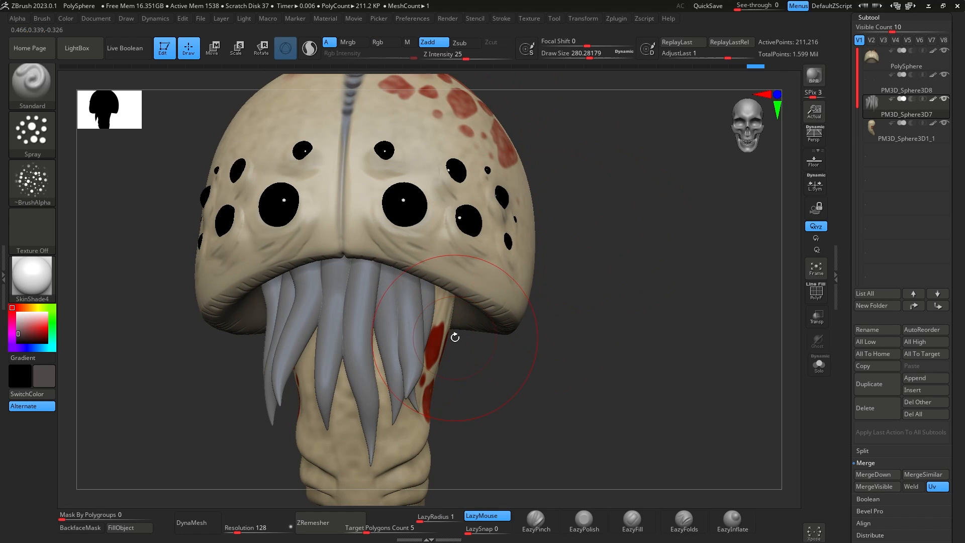
{"action": "key", "text": "space"}
{"action": "left_click_drag", "start_coordinate": [451, 337], "coordinate": [433, 336]}
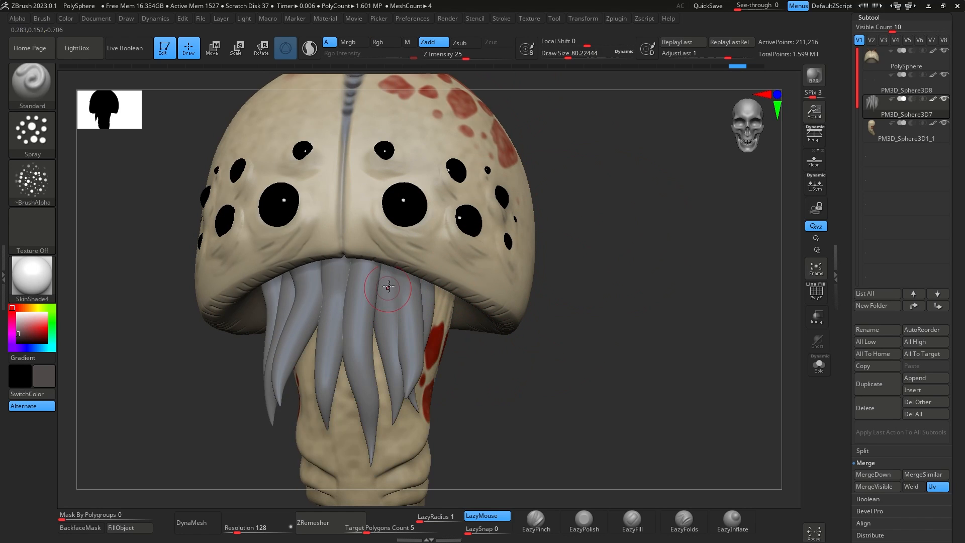
{"action": "left_click_drag", "start_coordinate": [577, 338], "coordinate": [642, 279], "text": "alt"}
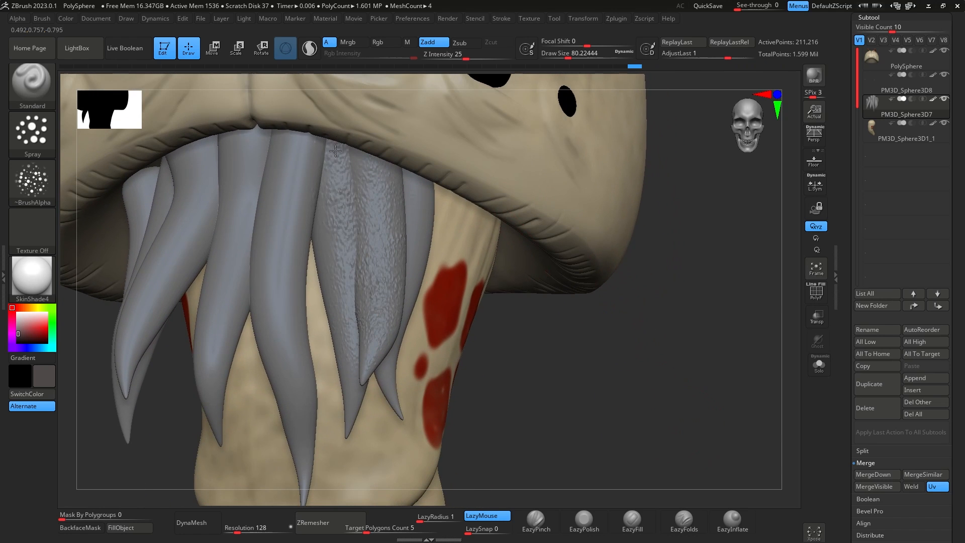
{"action": "left_click_drag", "start_coordinate": [336, 150], "coordinate": [326, 322]}
{"action": "mouse_move", "coordinate": [301, 138]}
{"action": "left_mouse_down"}
{"action": "mouse_move", "coordinate": [281, 339]}
{"action": "mouse_move", "coordinate": [301, 447]}
{"action": "left_mouse_up"}
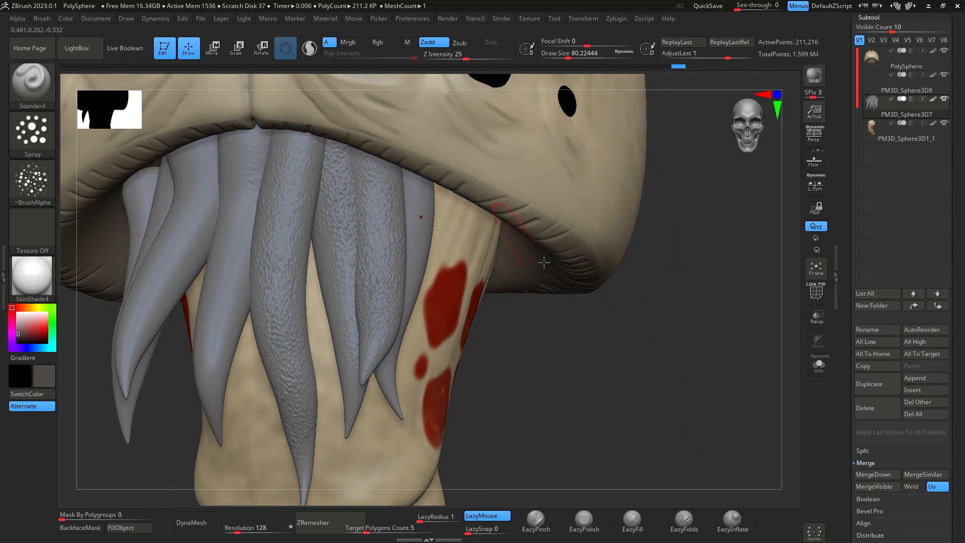
{"action": "left_click_drag", "start_coordinate": [588, 312], "coordinate": [643, 361]}
{"action": "key", "text": "ctrl+z"}
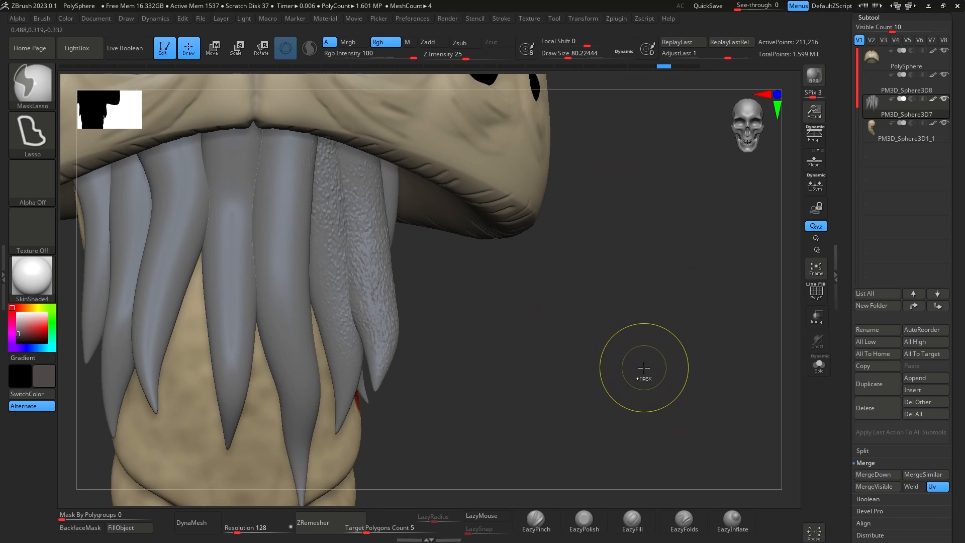
{"action": "key", "text": "ctrl+z"}
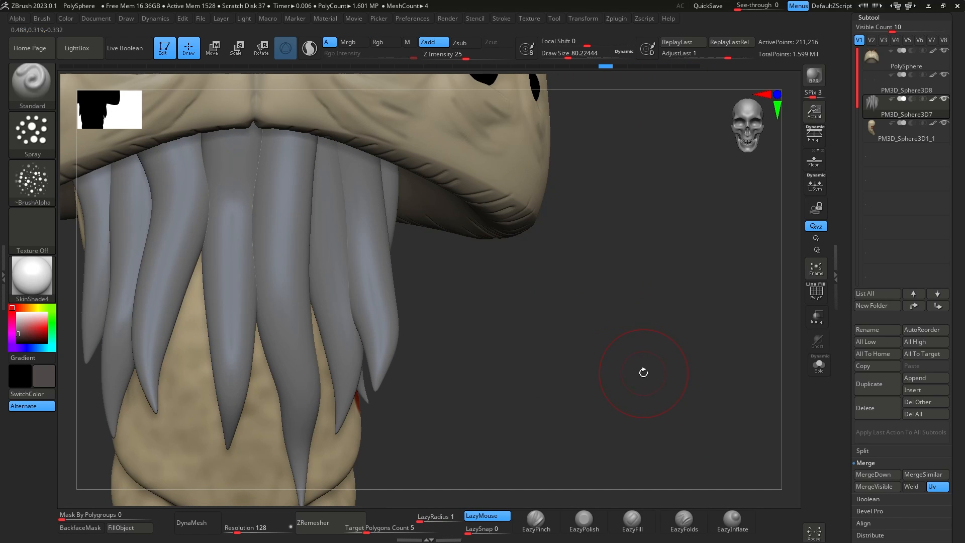
Subdivide the tentacles once and spray a rough, bumpy texture over the central and neighbouring tentacles on the red-spotted side.
{"action": "key", "text": "ctrl+d"}
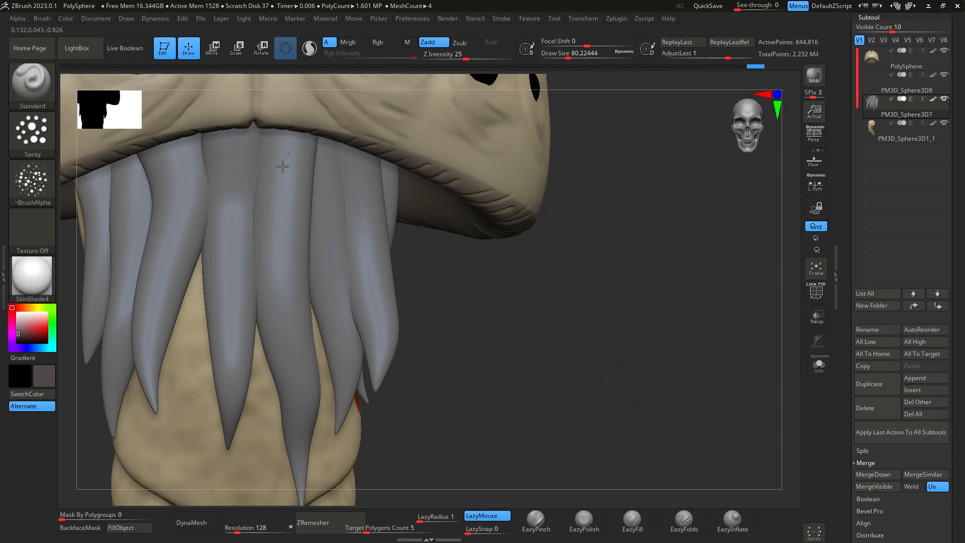
{"action": "left_click_drag", "start_coordinate": [282, 166], "coordinate": [274, 422]}
{"action": "left_click_drag", "start_coordinate": [326, 146], "coordinate": [327, 265]}
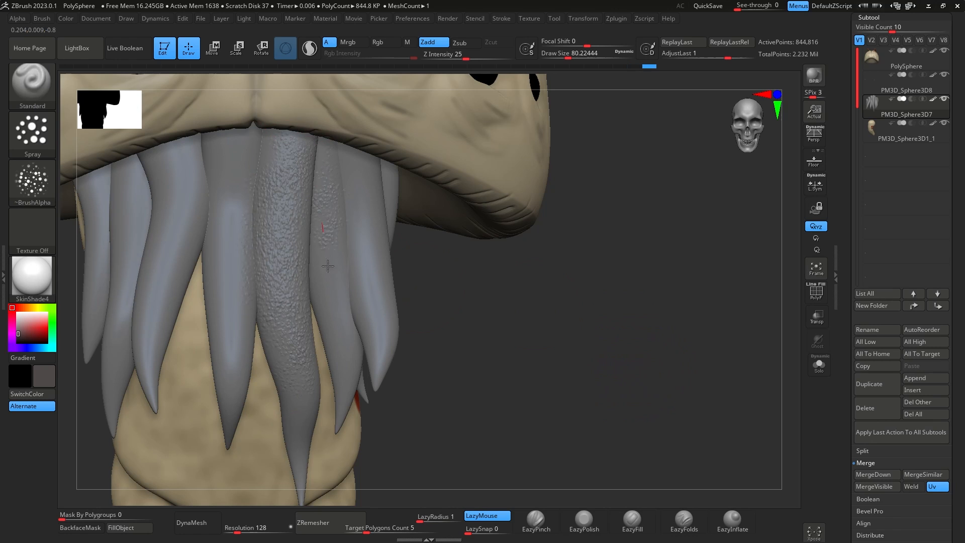
{"action": "left_click_drag", "start_coordinate": [383, 352], "coordinate": [372, 183]}
{"action": "mouse_move", "coordinate": [643, 322]}
{"action": "left_mouse_down"}
{"action": "mouse_move", "coordinate": [569, 325]}
{"action": "mouse_move", "coordinate": [540, 307]}
{"action": "left_mouse_up"}
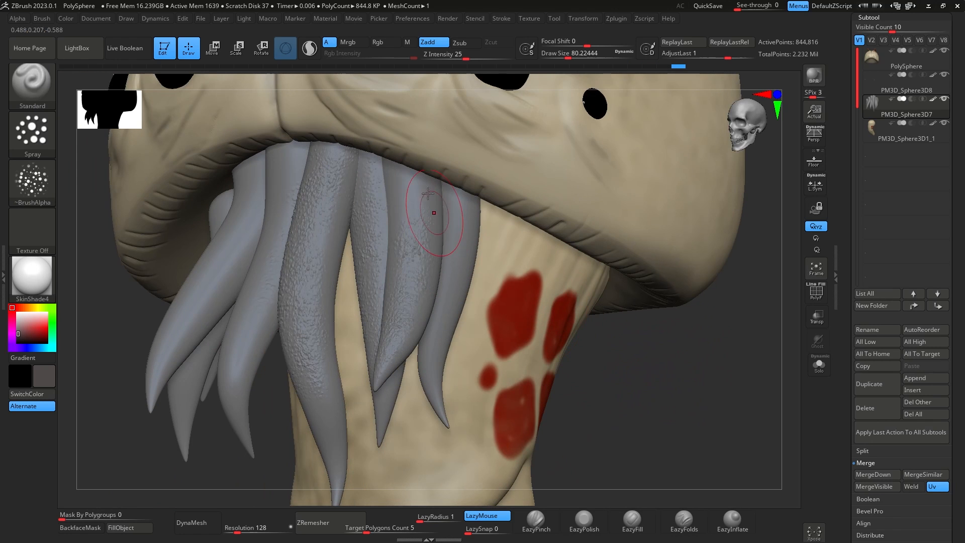
{"action": "left_click_drag", "start_coordinate": [387, 438], "coordinate": [460, 337]}
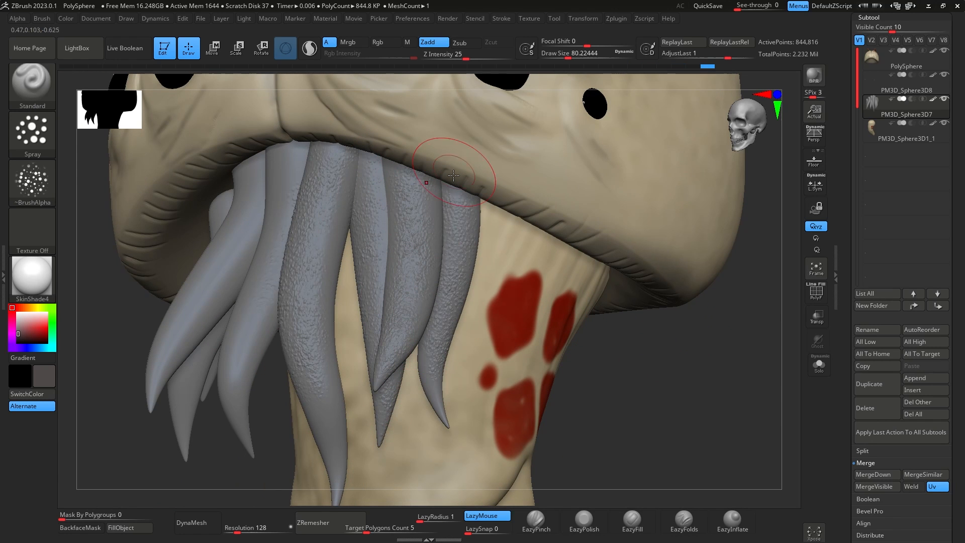
{"action": "left_click_drag", "start_coordinate": [455, 166], "coordinate": [452, 417]}
Continue the bumpy texture down the long central tentacle to its tip and across the tentacles on the unspotted side.
{"action": "left_click_drag", "start_coordinate": [724, 370], "coordinate": [600, 270]}
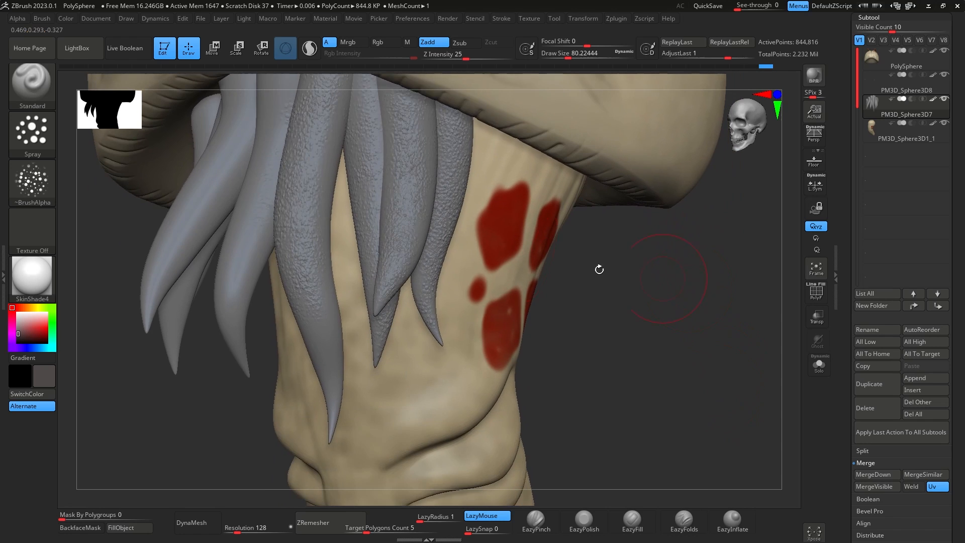
{"action": "mouse_move", "coordinate": [325, 159]}
{"action": "left_mouse_down"}
{"action": "mouse_move", "coordinate": [327, 442]}
{"action": "mouse_move", "coordinate": [320, 307]}
{"action": "left_mouse_up"}
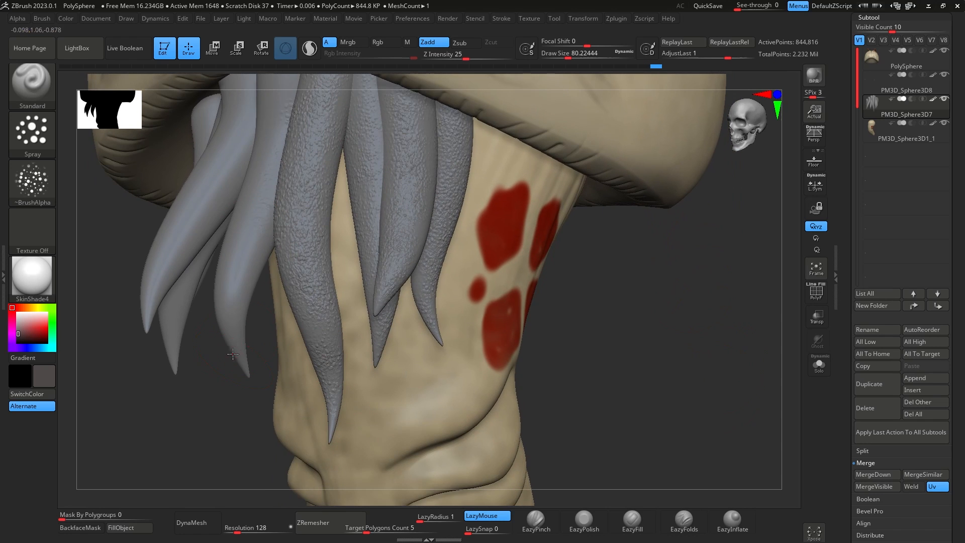
{"action": "left_click_drag", "start_coordinate": [233, 354], "coordinate": [282, 80]}
{"action": "left_click_drag", "start_coordinate": [583, 322], "coordinate": [652, 345]}
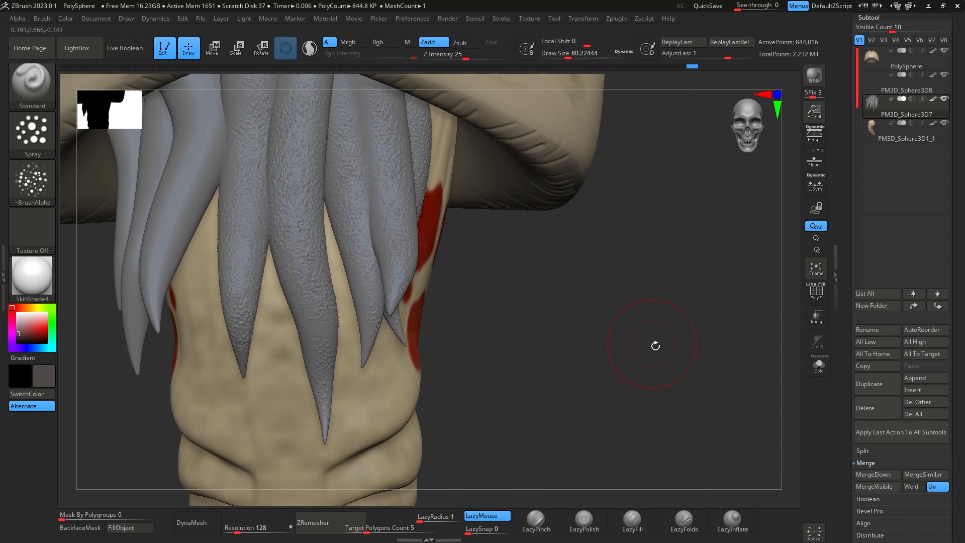
{"action": "mouse_move", "coordinate": [377, 113]}
{"action": "left_mouse_down"}
{"action": "mouse_move", "coordinate": [345, 122]}
{"action": "mouse_move", "coordinate": [290, 334]}
{"action": "left_mouse_up"}
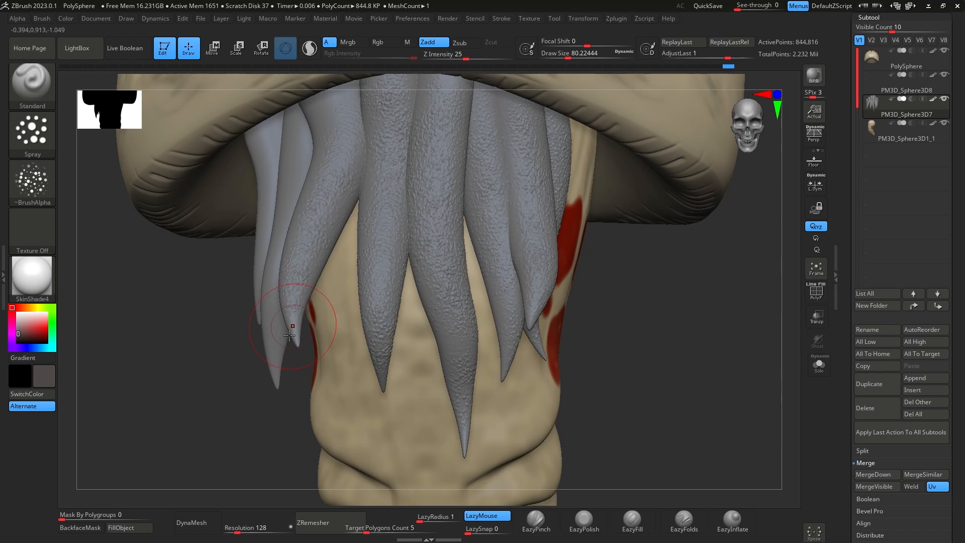
Spray the bumpy texture over the two rearmost tentacles on the unspotted side, from tip to base.
{"action": "left_click_drag", "start_coordinate": [679, 272], "coordinate": [703, 245]}
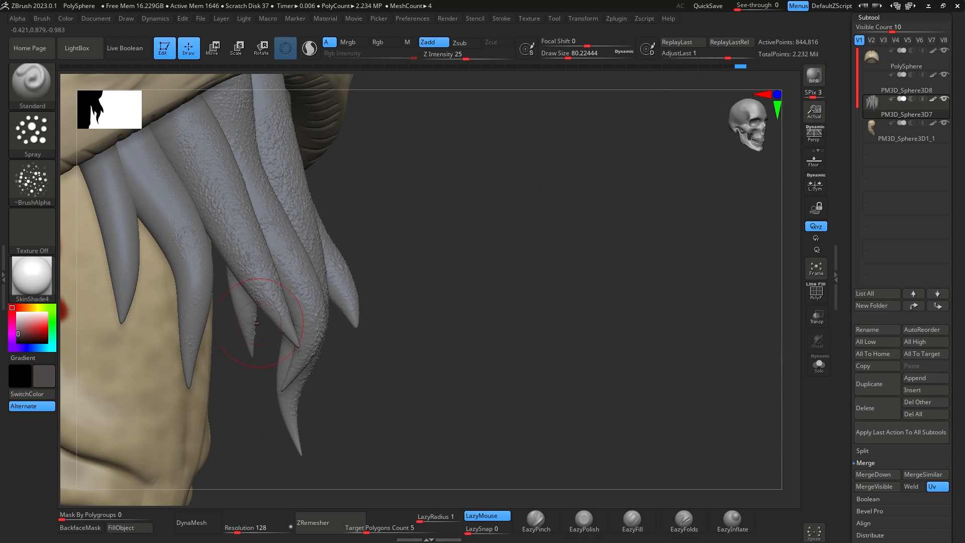
{"action": "left_click_drag", "start_coordinate": [189, 358], "coordinate": [114, 104]}
{"action": "left_click_drag", "start_coordinate": [112, 174], "coordinate": [122, 302]}
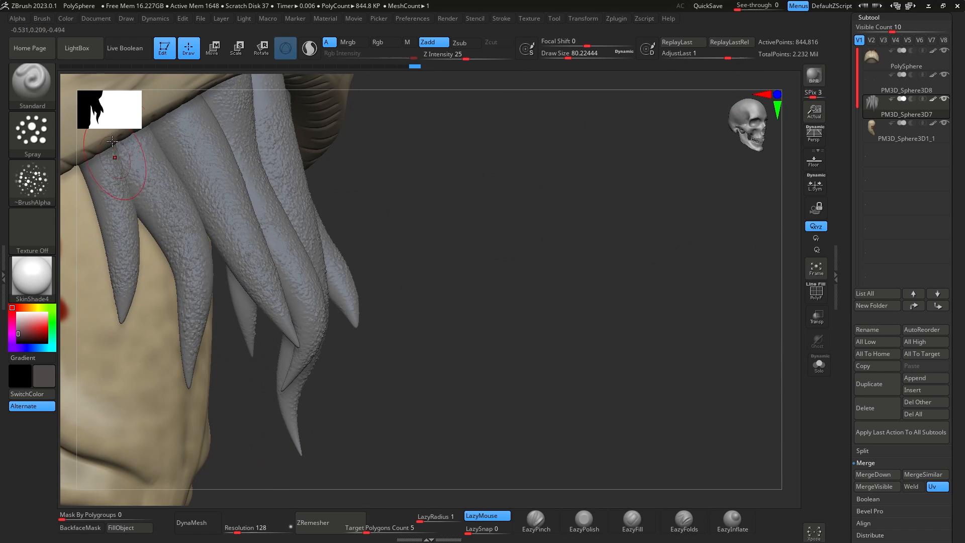
Isolate the tentacles and spray the bumpy texture over their remaining smooth upper ends, undersides and inner surfaces.
{"action": "left_click_drag", "start_coordinate": [372, 242], "coordinate": [541, 193]}
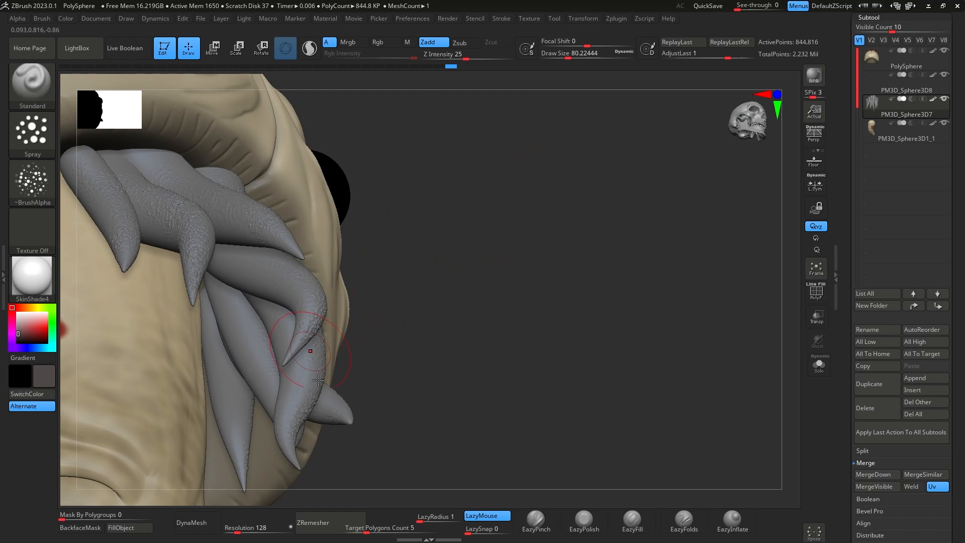
{"action": "left_click", "coordinate": [815, 366]}
{"action": "left_click_drag", "start_coordinate": [648, 302], "coordinate": [198, 216]}
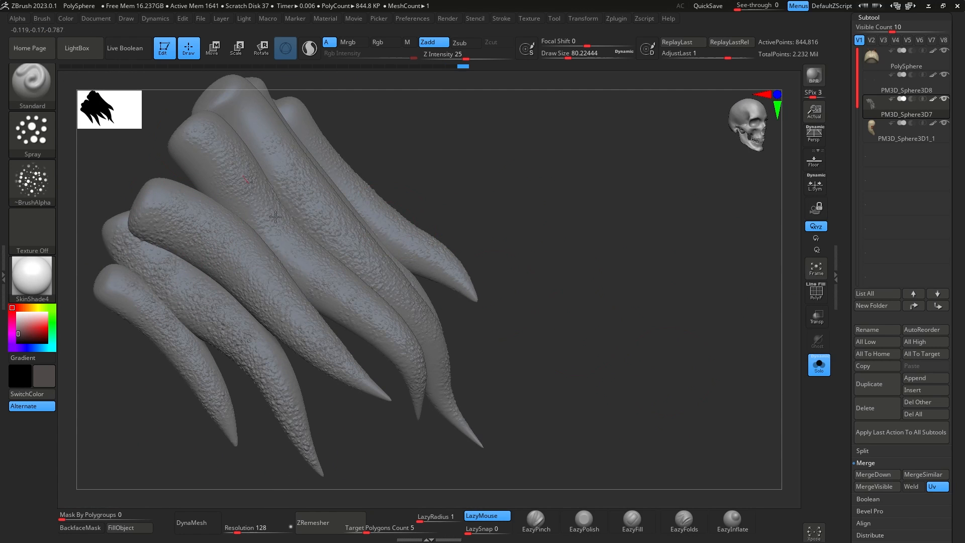
{"action": "left_click_drag", "start_coordinate": [628, 271], "coordinate": [530, 253]}
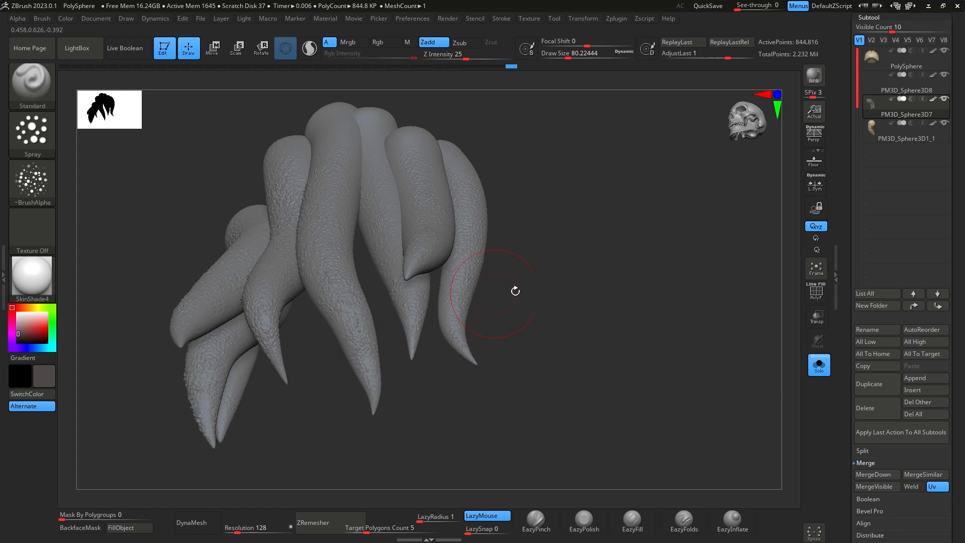
{"action": "left_click_drag", "start_coordinate": [515, 291], "coordinate": [446, 340]}
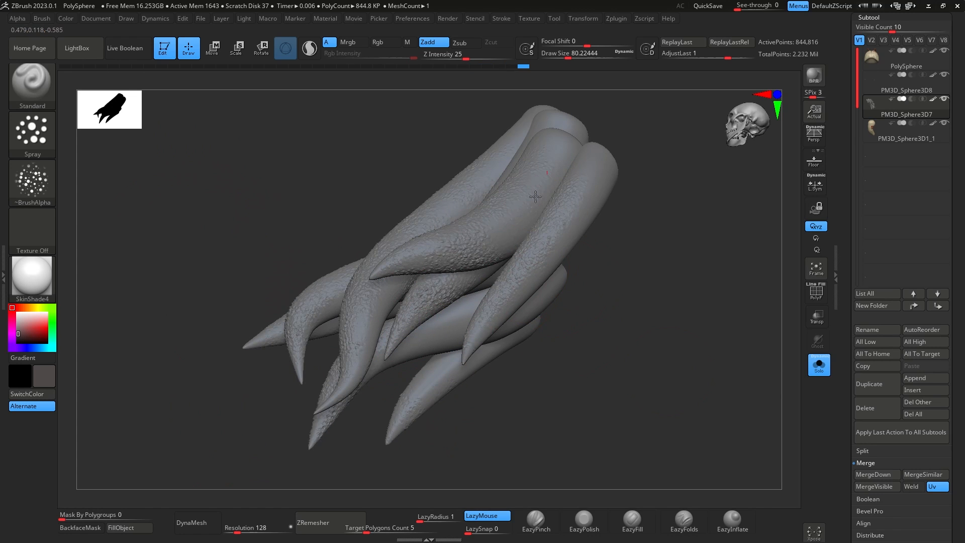
{"action": "left_click_drag", "start_coordinate": [475, 358], "coordinate": [595, 241]}
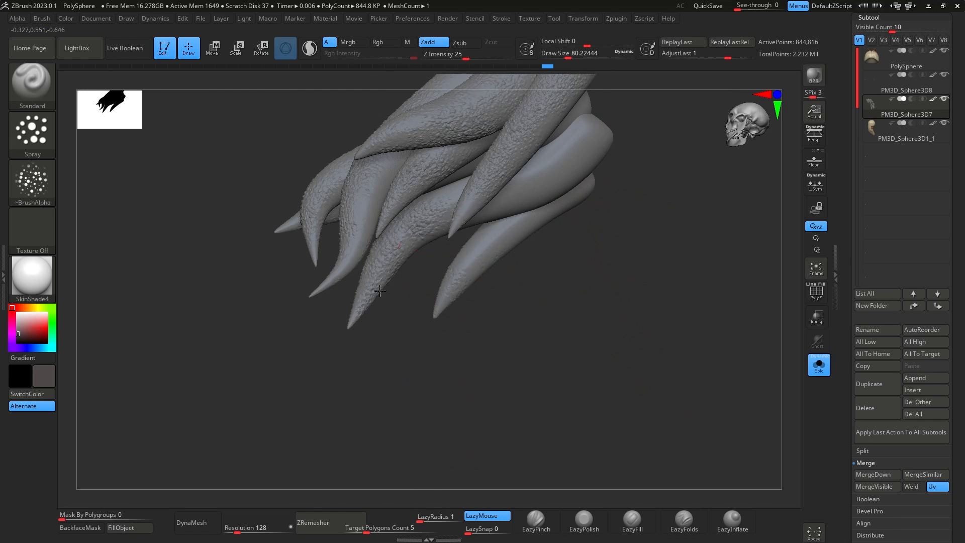
{"action": "left_click_drag", "start_coordinate": [568, 362], "coordinate": [784, 358]}
Show the rest of the creature again and check the textured tentacles against the whole figure from several angles.
{"action": "left_click", "coordinate": [818, 365]}
{"action": "left_click_drag", "start_coordinate": [767, 401], "coordinate": [694, 367], "text": "alt"}
{"action": "left_click_drag", "start_coordinate": [705, 439], "coordinate": [686, 343]}
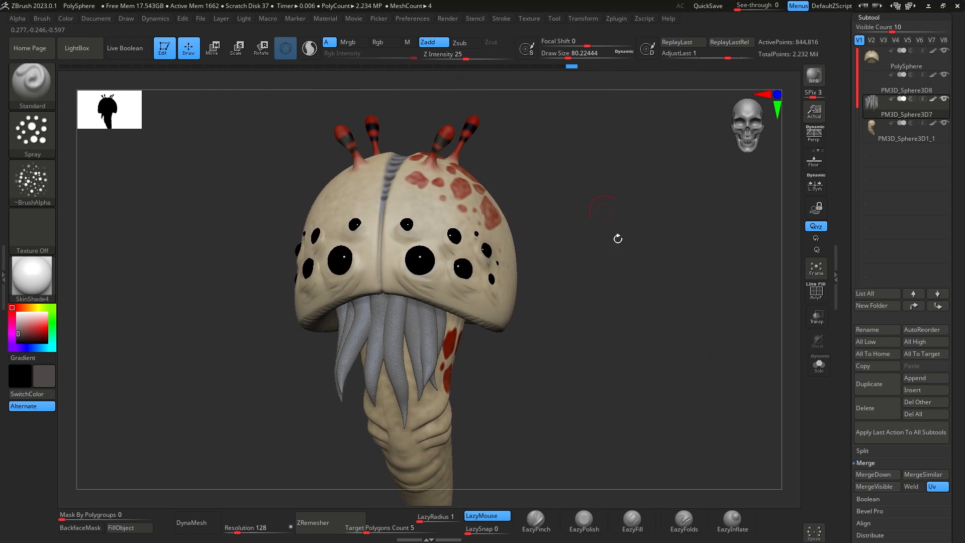
{"action": "left_click_drag", "start_coordinate": [618, 239], "coordinate": [509, 222]}
{"action": "left_click_drag", "start_coordinate": [608, 173], "coordinate": [638, 245]}
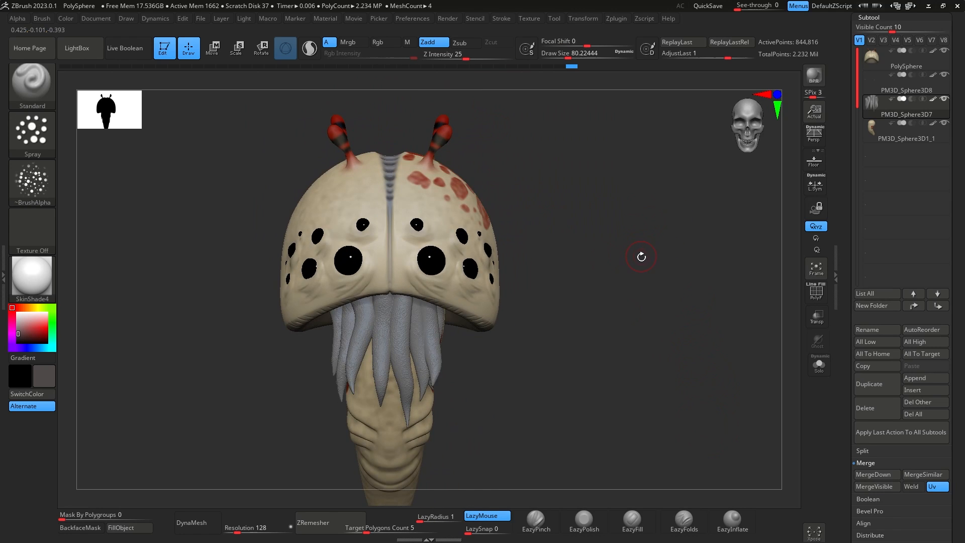
{"action": "left_click_drag", "start_coordinate": [644, 286], "coordinate": [565, 223]}
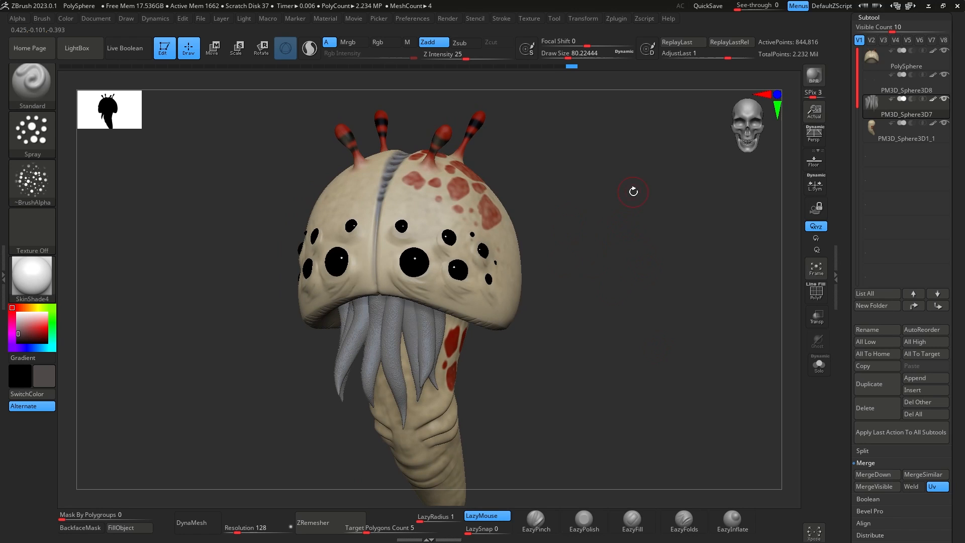
Select the PolySphere cap subtool and assign Alpha 25 to the Standard spray brush.
{"action": "key", "text": "n"}
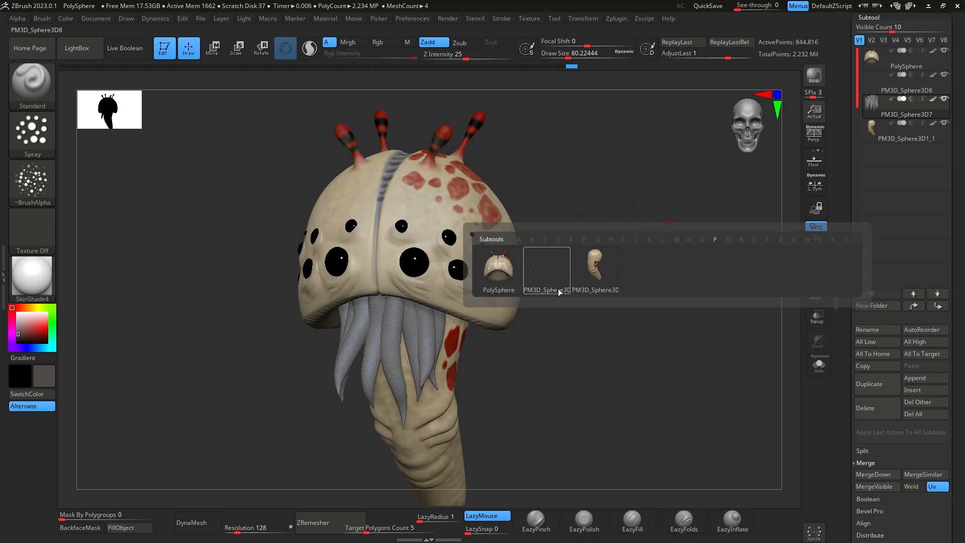
{"action": "left_click", "coordinate": [498, 267]}
{"action": "left_click_drag", "start_coordinate": [590, 267], "coordinate": [556, 316]}
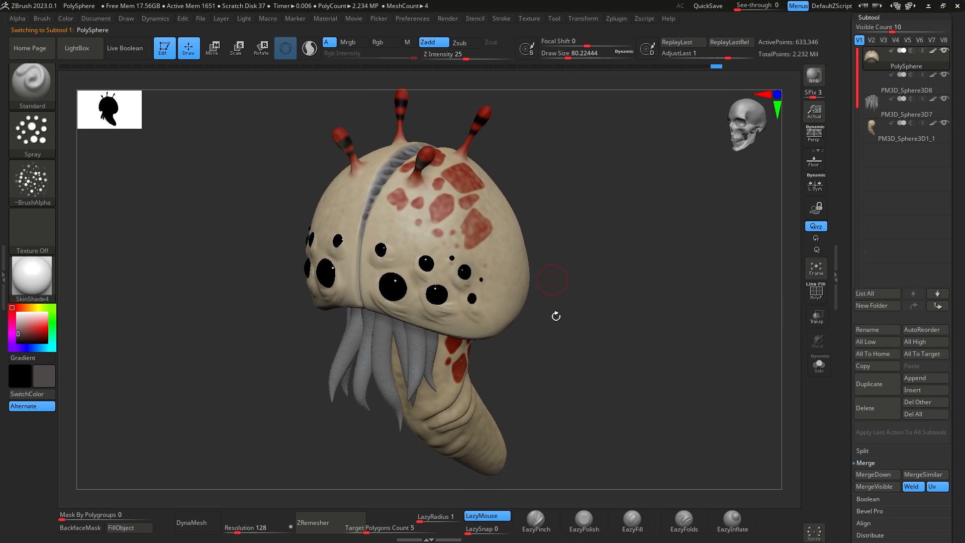
{"action": "left_click", "coordinate": [51, 139]}
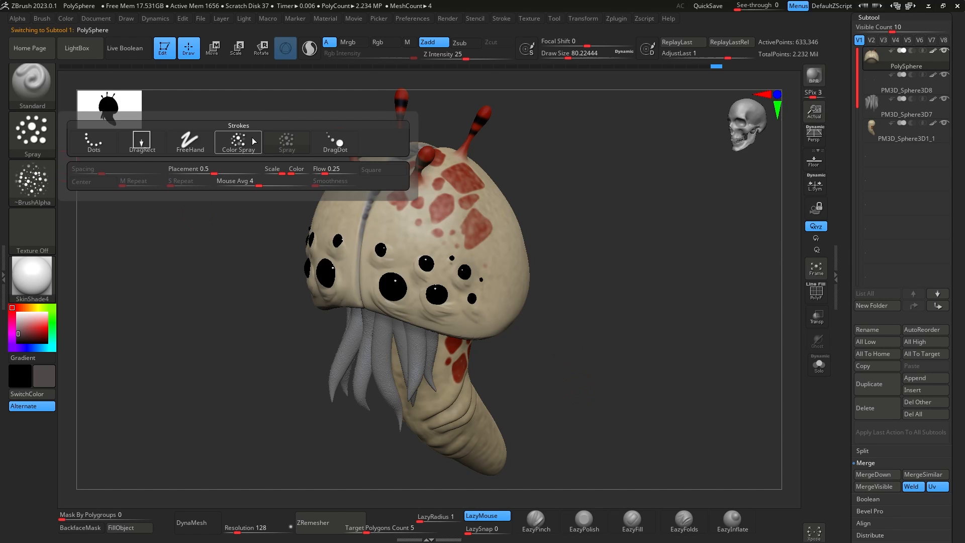
{"action": "left_click", "coordinate": [37, 184]}
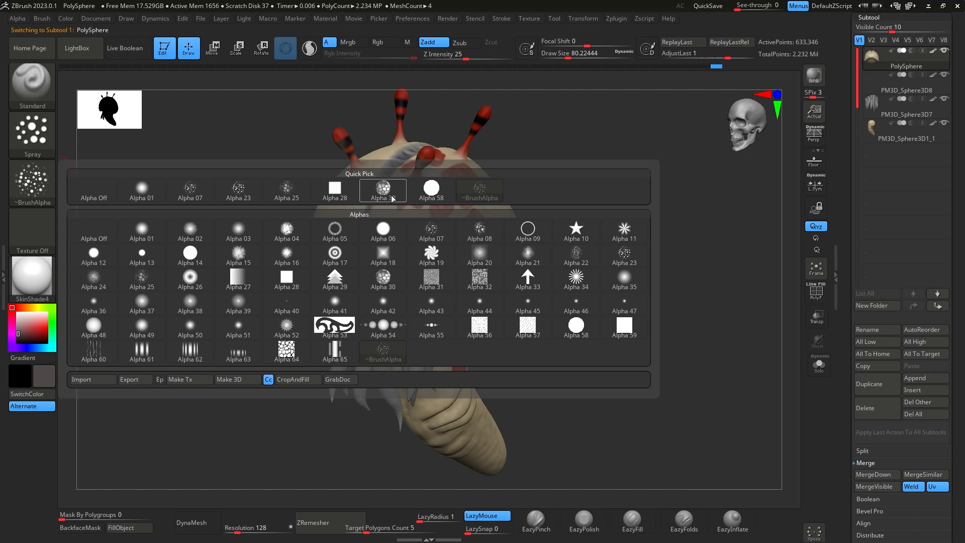
{"action": "left_click", "coordinate": [142, 280]}
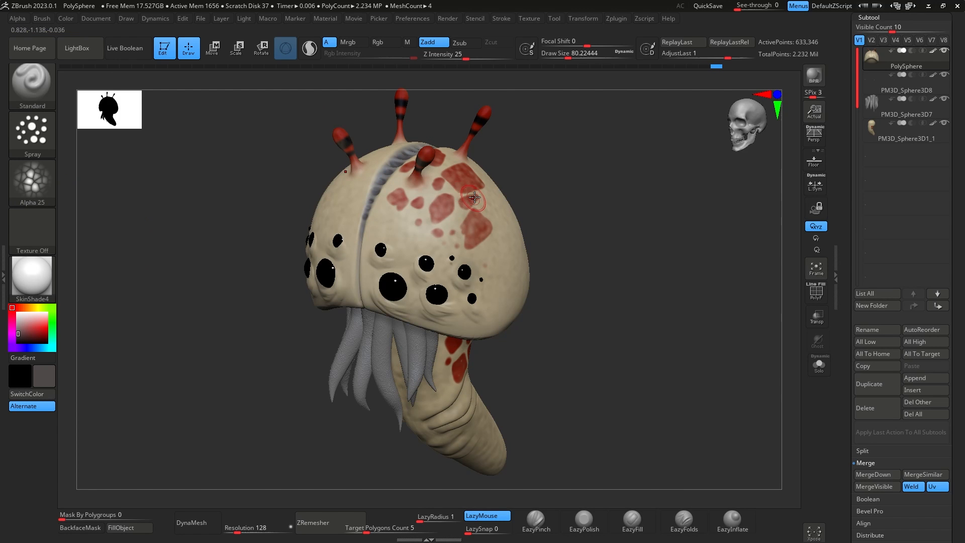
Enlarge the brush draw size to about 223 and switch it from Zadd sculpting to Rgb-only painting.
{"action": "key", "text": "space"}
{"action": "left_click_drag", "start_coordinate": [474, 197], "coordinate": [491, 198]}
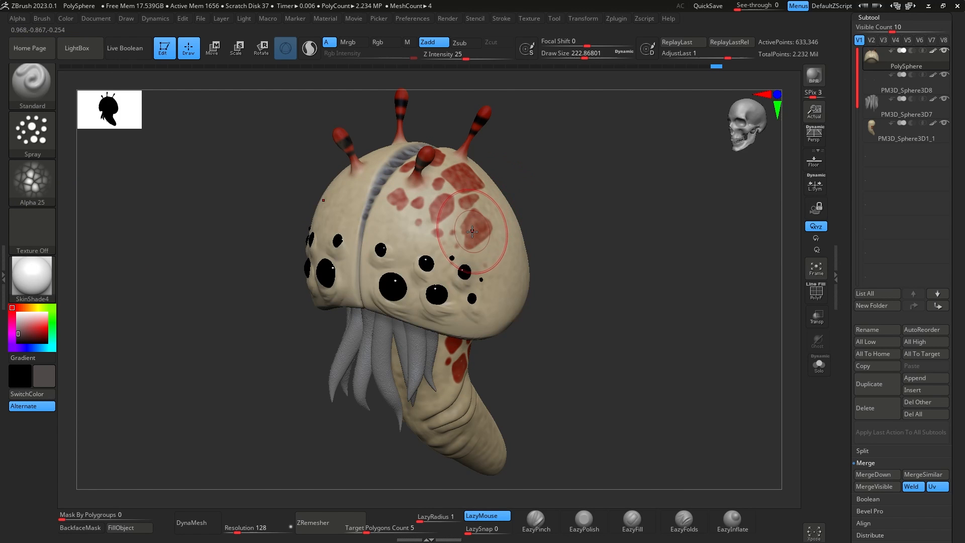
{"action": "key", "text": "ctrl"}
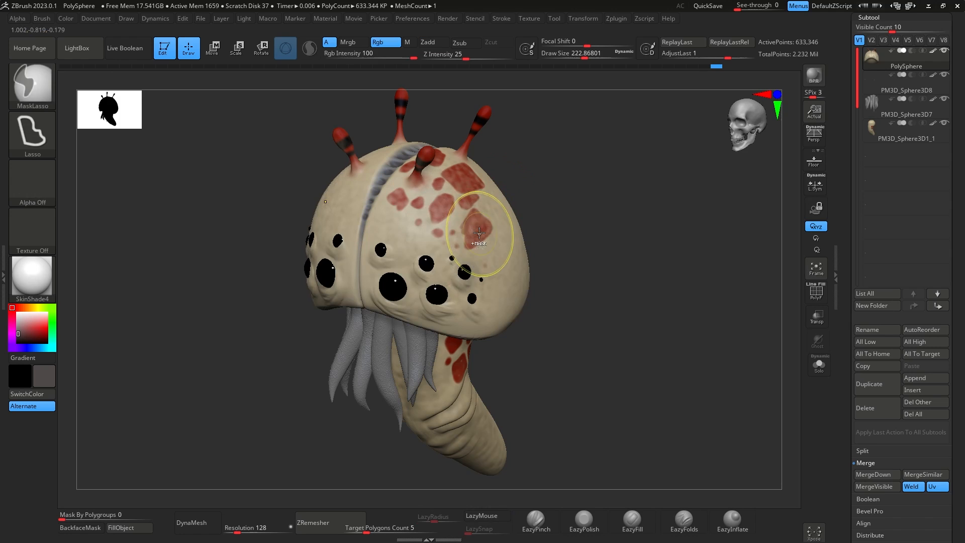
{"action": "left_click", "coordinate": [386, 45]}
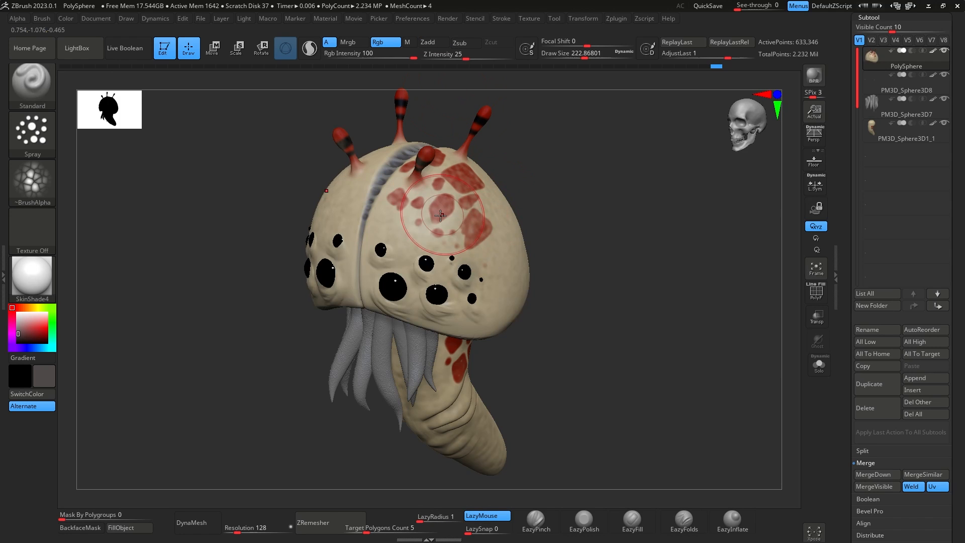
Undo the test stroke and sample the red from the cap's existing spots as the paint color.
{"action": "left_click_drag", "start_coordinate": [433, 221], "coordinate": [455, 221]}
{"action": "key", "text": "ctrl"}
{"action": "key", "text": "ctrl+z"}
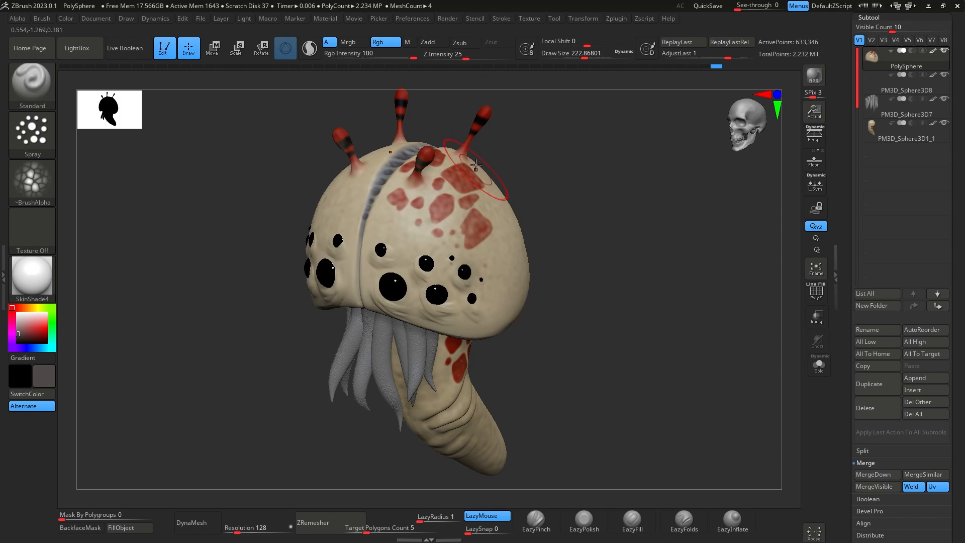
{"action": "key", "text": "c"}
Try spraying the red cell pattern over the cap's spotted side.
{"action": "mouse_move", "coordinate": [465, 181]}
{"action": "left_mouse_down"}
{"action": "mouse_move", "coordinate": [462, 224]}
{"action": "mouse_move", "coordinate": [447, 231]}
{"action": "mouse_move", "coordinate": [472, 248]}
{"action": "mouse_move", "coordinate": [481, 226]}
{"action": "mouse_move", "coordinate": [505, 277]}
{"action": "left_mouse_up"}
{"action": "key", "text": "ctrl+z"}
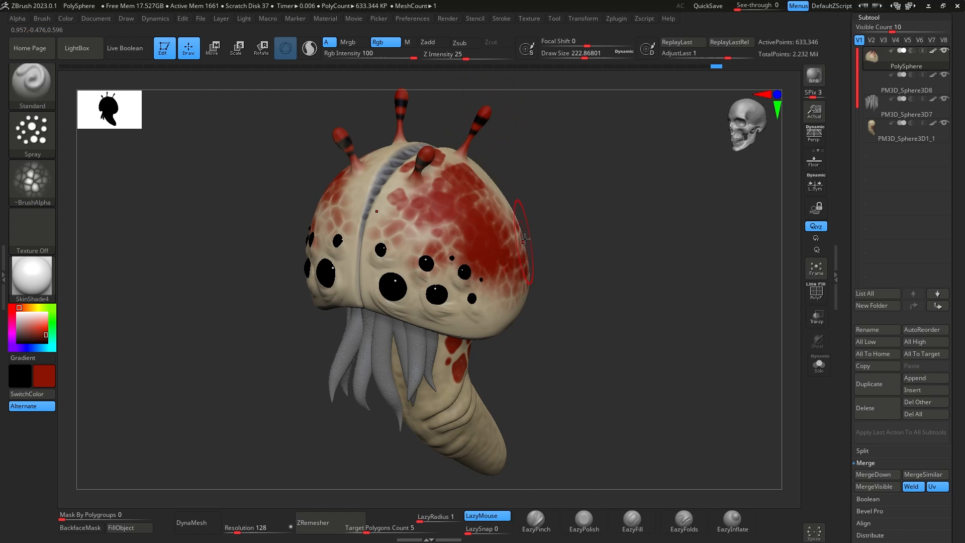
{"action": "key", "text": "ctrl+z"}
{"action": "left_click_drag", "start_coordinate": [470, 213], "coordinate": [497, 245]}
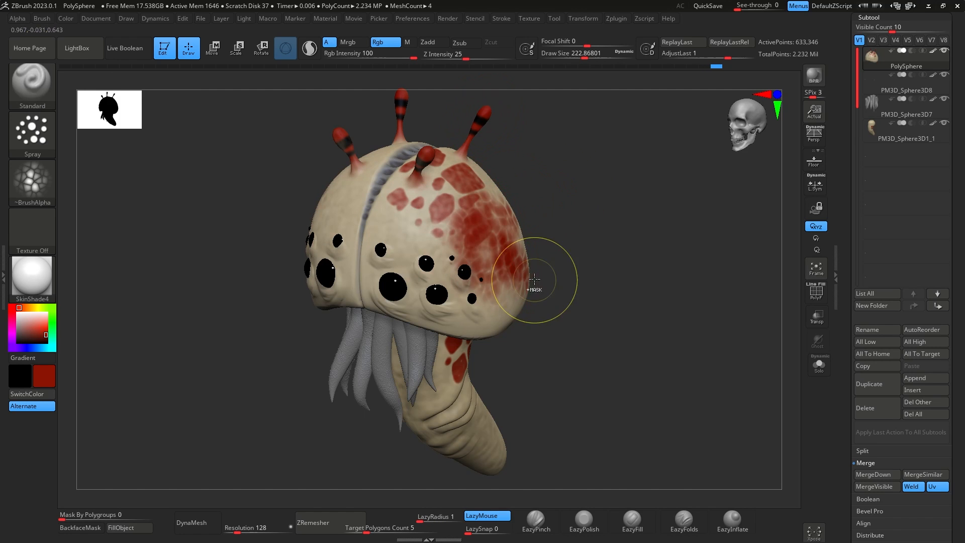
{"action": "key", "text": "ctrl+z"}
Try painting the red pattern on the cap's spotted side with the Dots stroke.
{"action": "left_click", "coordinate": [34, 136]}
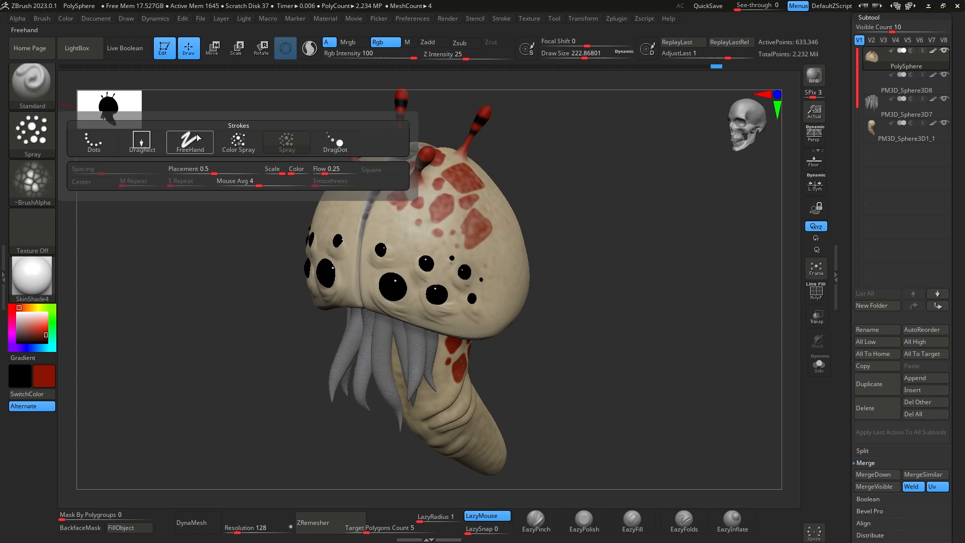
{"action": "left_click", "coordinate": [98, 138]}
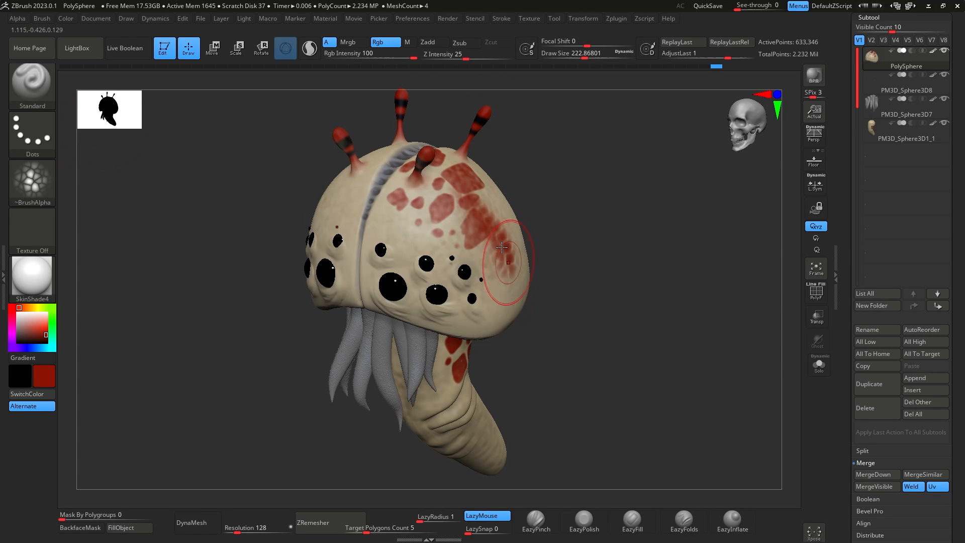
{"action": "key", "text": "ctrl+z"}
{"action": "key", "text": "ctrl+z"}
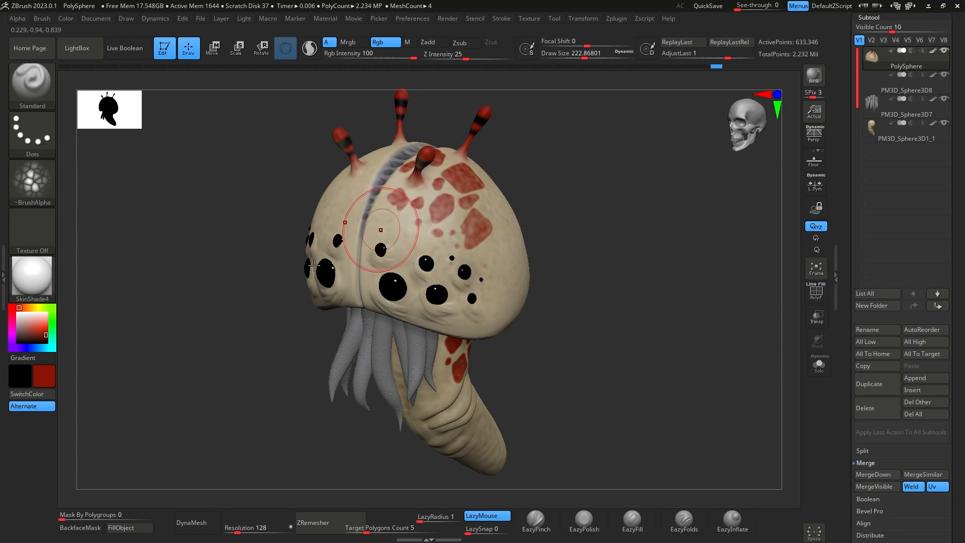
Set the Standard brush's stroke type to DragRect for stamping the alpha on the cap.
{"action": "left_click", "coordinate": [59, 141]}
{"action": "left_click", "coordinate": [247, 138]}
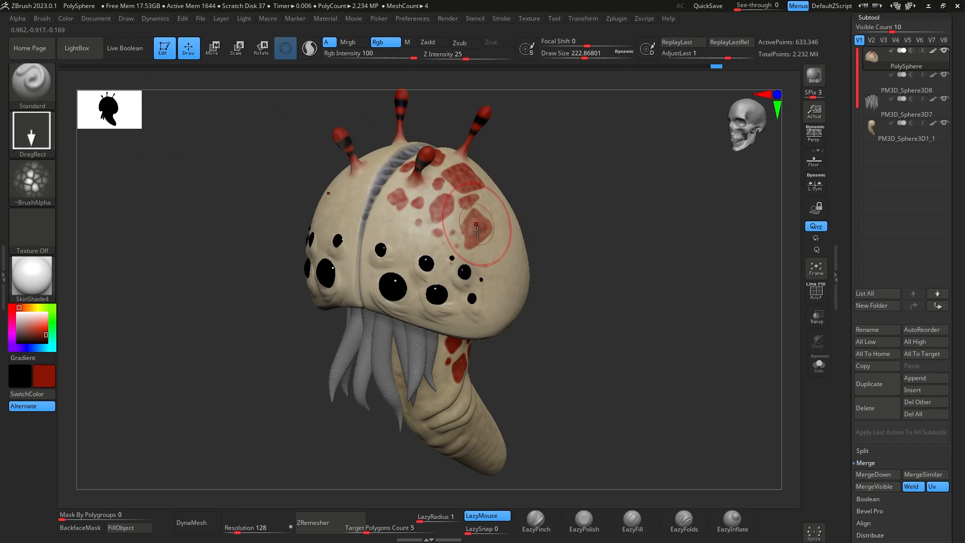
{"action": "left_click_drag", "start_coordinate": [578, 241], "coordinate": [561, 164]}
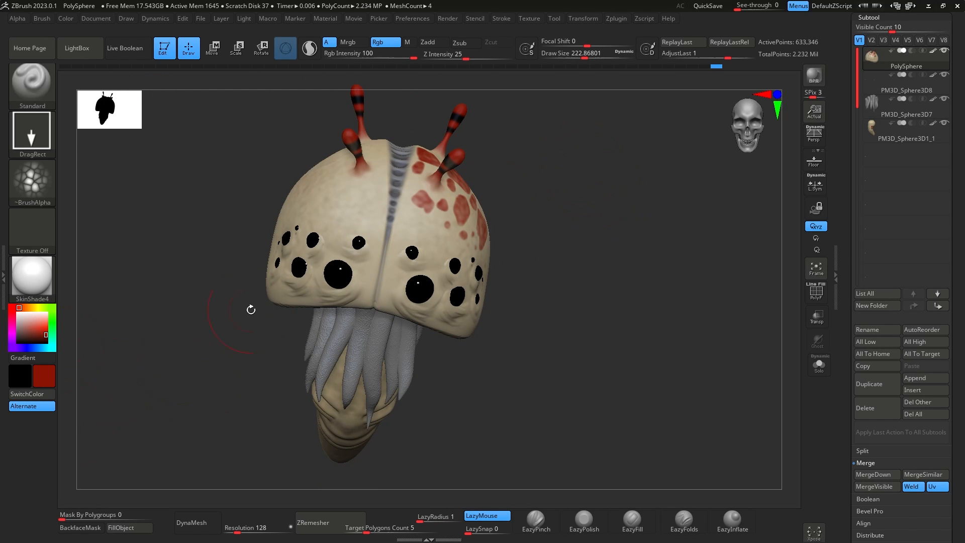
{"action": "left_click_drag", "start_coordinate": [612, 259], "coordinate": [589, 275]}
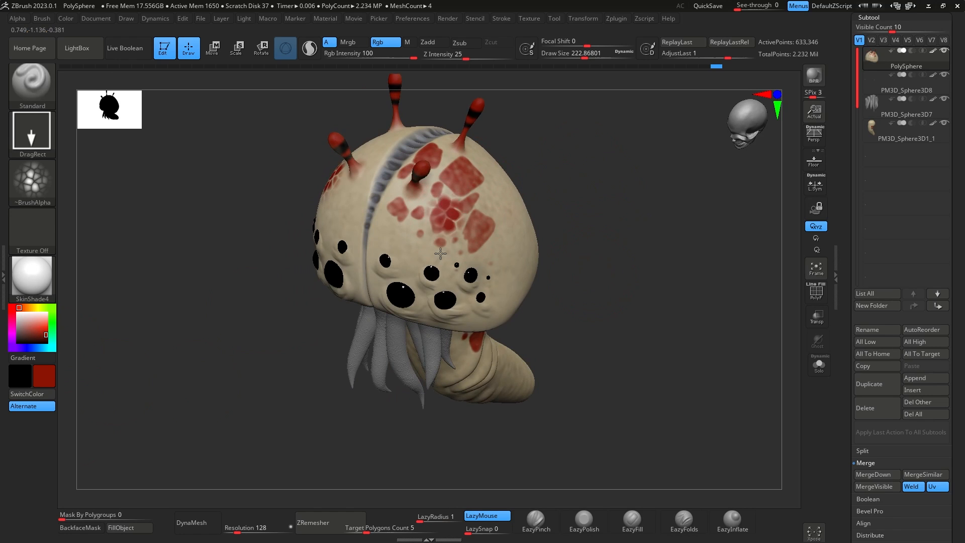
Try stamping the red cell pattern around the stalks and over both sides of the cap's top.
{"action": "left_click_drag", "start_coordinate": [440, 254], "coordinate": [427, 284]}
{"action": "mouse_move", "coordinate": [562, 196]}
{"action": "left_mouse_down"}
{"action": "mouse_move", "coordinate": [599, 147]}
{"action": "mouse_move", "coordinate": [576, 195]}
{"action": "left_mouse_up"}
{"action": "key", "text": "ctrl+z"}
{"action": "mouse_move", "coordinate": [428, 194]}
{"action": "left_mouse_down"}
{"action": "mouse_move", "coordinate": [372, 145]}
{"action": "mouse_move", "coordinate": [449, 201]}
{"action": "left_mouse_up"}
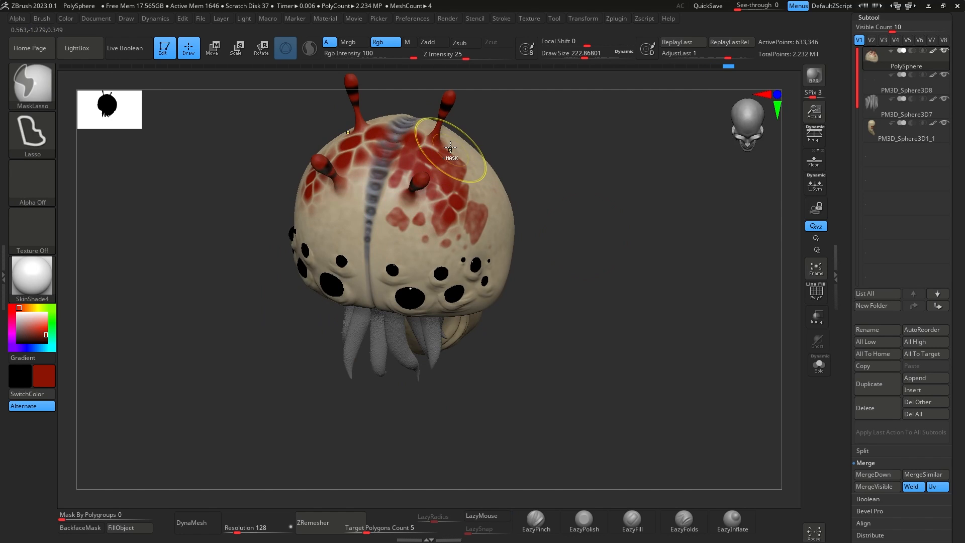
{"action": "key", "text": "ctrl+z"}
{"action": "key", "text": "ctrl+shift+z"}
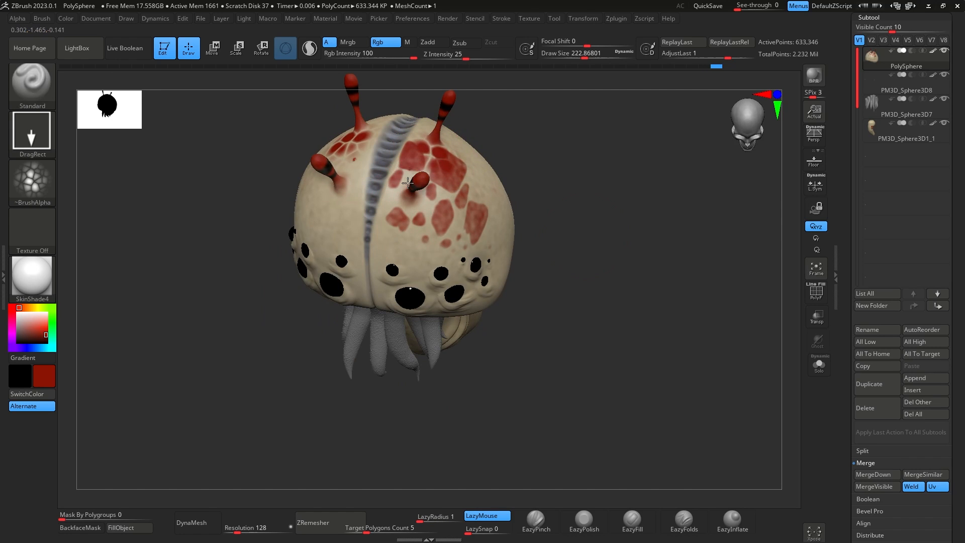
{"action": "mouse_move", "coordinate": [409, 182]}
{"action": "left_mouse_down"}
{"action": "mouse_move", "coordinate": [407, 213]}
{"action": "mouse_move", "coordinate": [455, 237]}
{"action": "left_mouse_up"}
{"action": "left_click_drag", "start_coordinate": [539, 153], "coordinate": [517, 146]}
{"action": "left_click_drag", "start_coordinate": [509, 218], "coordinate": [508, 237]}
{"action": "left_click_drag", "start_coordinate": [594, 148], "coordinate": [613, 179]}
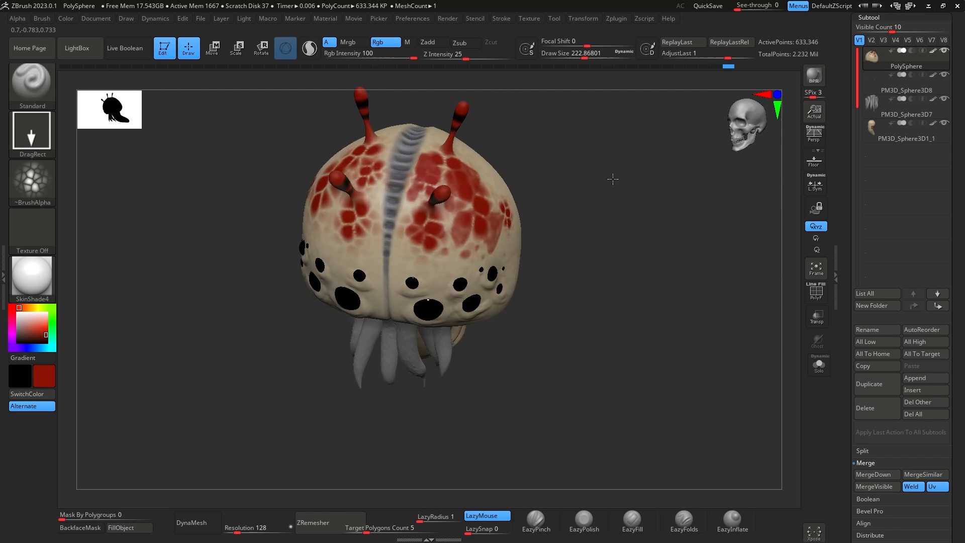
Undo the trial cell-pattern stamps on both sides of the cap.
{"action": "key", "text": "ctrl+z"}
{"action": "key", "text": "ctrl+z"}
{"action": "key", "text": "ctrl+z"}
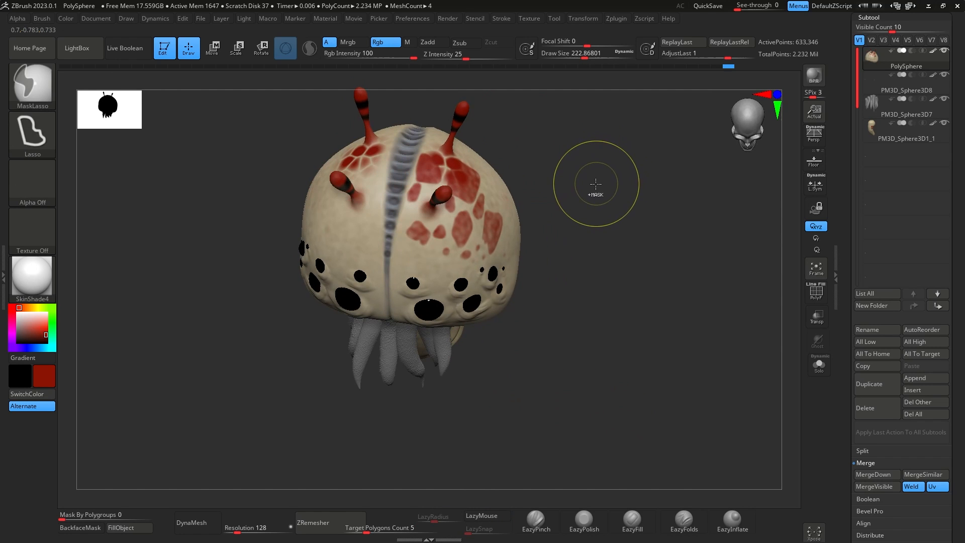
{"action": "key", "text": "ctrl+z"}
{"action": "left_click_drag", "start_coordinate": [541, 133], "coordinate": [588, 112]}
{"action": "key", "text": "ctrl+z"}
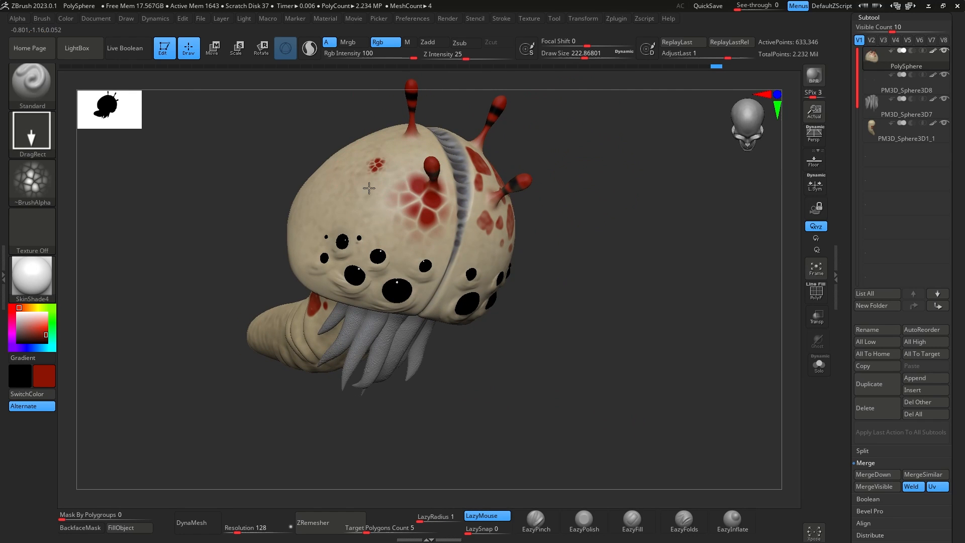
Stamp overlapping red cell patterns over the cap's unspotted side, from the back flank up to the stalks.
{"action": "left_click_drag", "start_coordinate": [635, 260], "coordinate": [631, 214]}
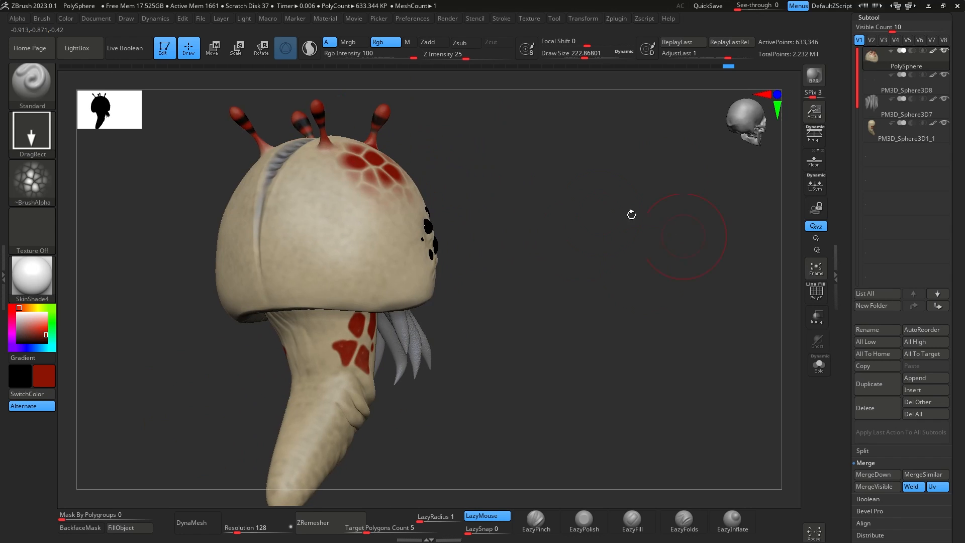
{"action": "left_click_drag", "start_coordinate": [396, 213], "coordinate": [393, 276]}
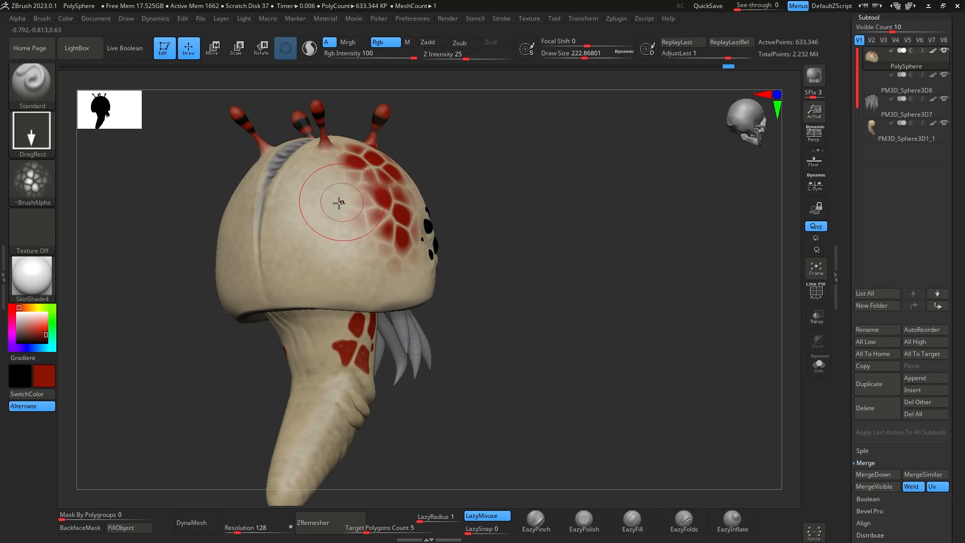
{"action": "mouse_move", "coordinate": [332, 200]}
{"action": "left_mouse_down"}
{"action": "mouse_move", "coordinate": [340, 278]}
{"action": "mouse_move", "coordinate": [363, 295]}
{"action": "mouse_move", "coordinate": [361, 314]}
{"action": "left_mouse_up"}
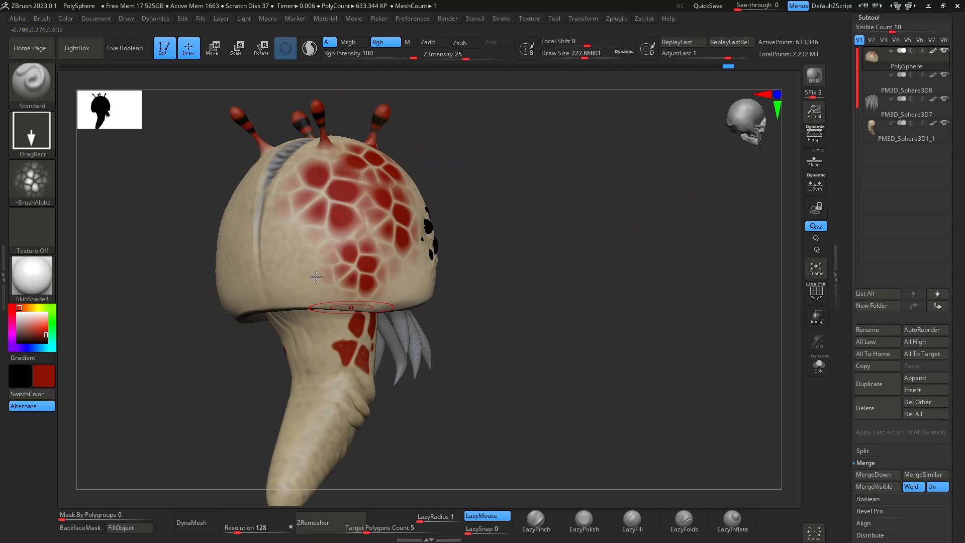
{"action": "left_click_drag", "start_coordinate": [296, 248], "coordinate": [296, 291]}
{"action": "left_click_drag", "start_coordinate": [433, 204], "coordinate": [451, 163]}
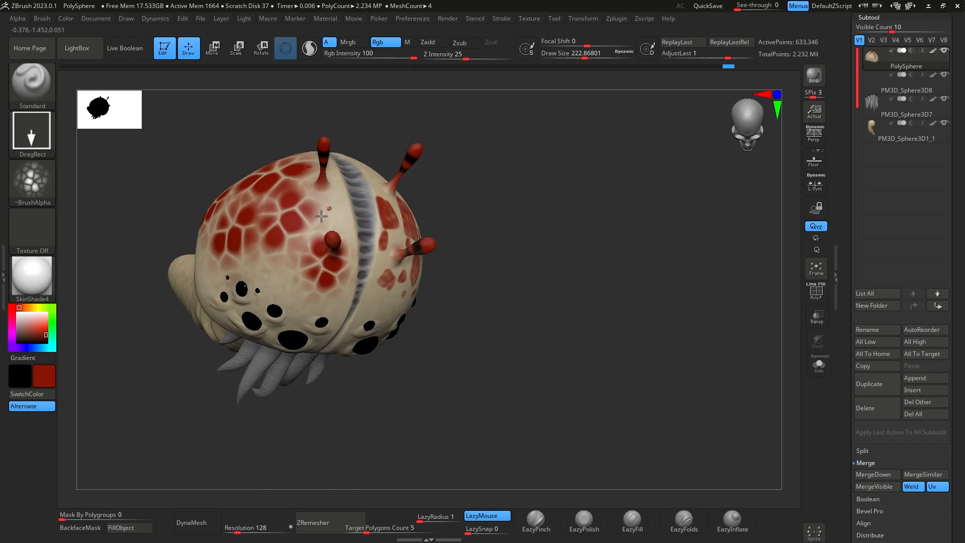
{"action": "mouse_move", "coordinate": [322, 216]}
{"action": "left_mouse_down"}
{"action": "mouse_move", "coordinate": [299, 242]}
{"action": "mouse_move", "coordinate": [296, 292]}
{"action": "left_mouse_up"}
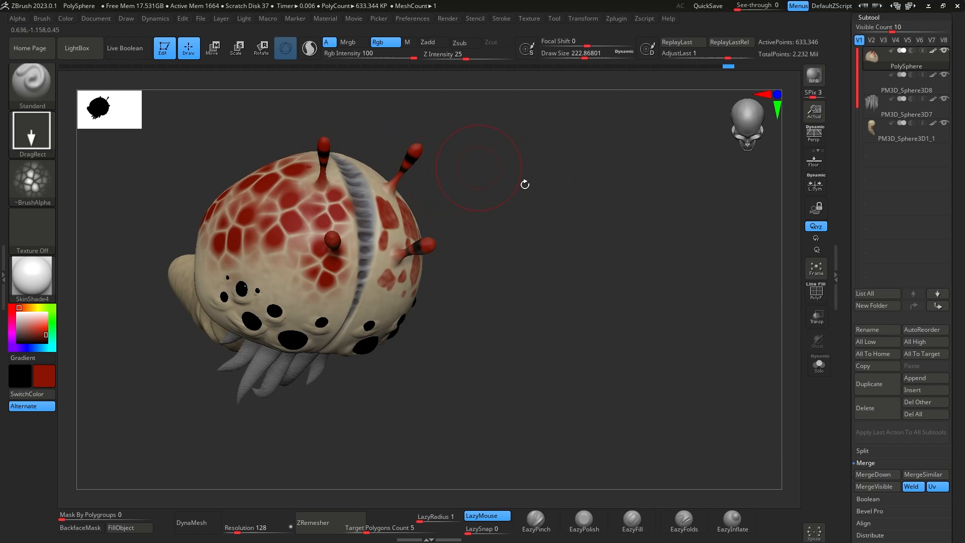
Stamp the red cell pattern around the stalks on the cap's spotted side, blending it into the existing spots.
{"action": "mouse_move", "coordinate": [525, 185]}
{"action": "left_mouse_down"}
{"action": "mouse_move", "coordinate": [490, 236]}
{"action": "mouse_move", "coordinate": [397, 212]}
{"action": "mouse_move", "coordinate": [446, 250]}
{"action": "left_mouse_up"}
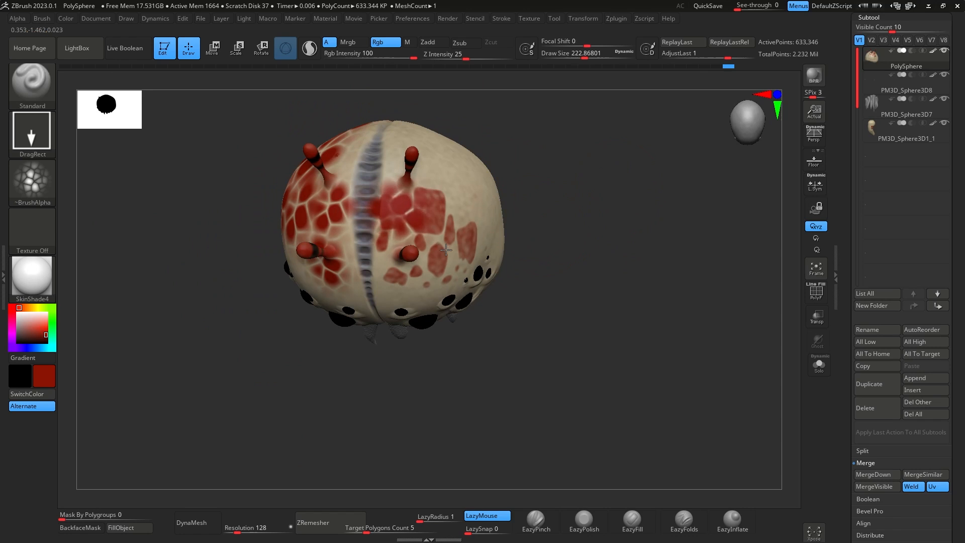
{"action": "key", "text": "ctrl+z"}
{"action": "left_click_drag", "start_coordinate": [430, 209], "coordinate": [483, 260]}
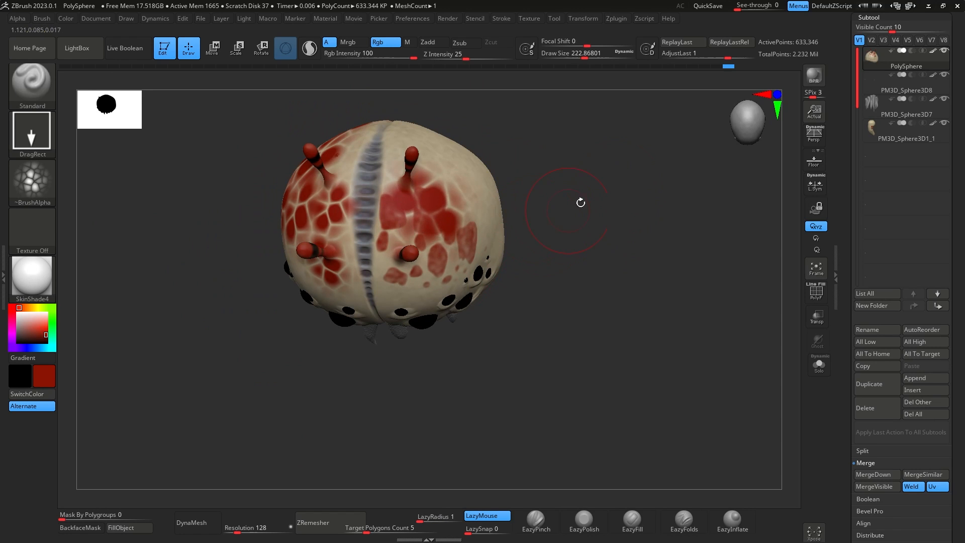
{"action": "mouse_move", "coordinate": [580, 202]}
{"action": "left_mouse_down"}
{"action": "mouse_move", "coordinate": [425, 276]}
{"action": "mouse_move", "coordinate": [437, 279]}
{"action": "left_mouse_up"}
{"action": "key", "text": "ctrl+z"}
{"action": "left_click_drag", "start_coordinate": [437, 243], "coordinate": [477, 264]}
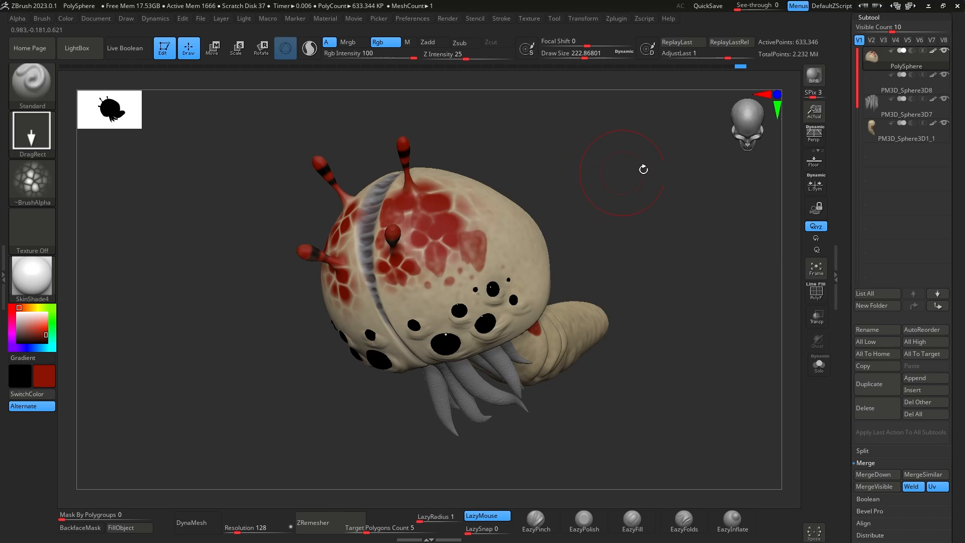
Continue the red cell pattern down the spotted side's flank and around the back of the cap.
{"action": "left_click_drag", "start_coordinate": [642, 168], "coordinate": [642, 213]}
{"action": "left_click_drag", "start_coordinate": [483, 228], "coordinate": [535, 255]}
{"action": "left_click_drag", "start_coordinate": [595, 198], "coordinate": [582, 108]}
{"action": "left_click_drag", "start_coordinate": [523, 245], "coordinate": [559, 309]}
{"action": "left_click_drag", "start_coordinate": [629, 168], "coordinate": [568, 323]}
{"action": "left_click_drag", "start_coordinate": [630, 252], "coordinate": [632, 298]}
{"action": "left_click_drag", "start_coordinate": [629, 207], "coordinate": [669, 156]}
{"action": "left_click_drag", "start_coordinate": [669, 171], "coordinate": [626, 171]}
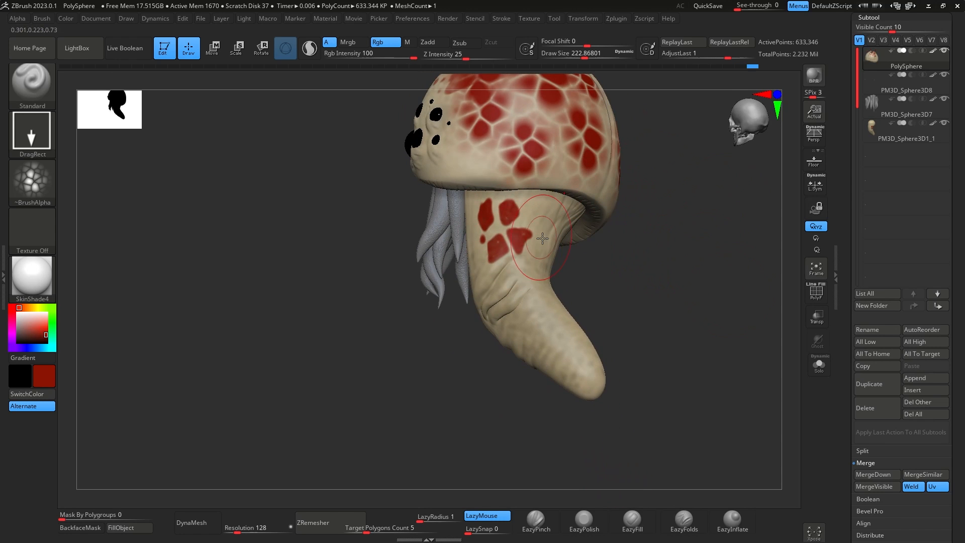
{"action": "left_click_drag", "start_coordinate": [653, 221], "coordinate": [674, 222]}
Select the PM3D_Sphere3D1_1 body subtool and stamp the red cell pattern over its spotted neck below the cap.
{"action": "key", "text": "n"}
{"action": "left_click", "coordinate": [576, 281]}
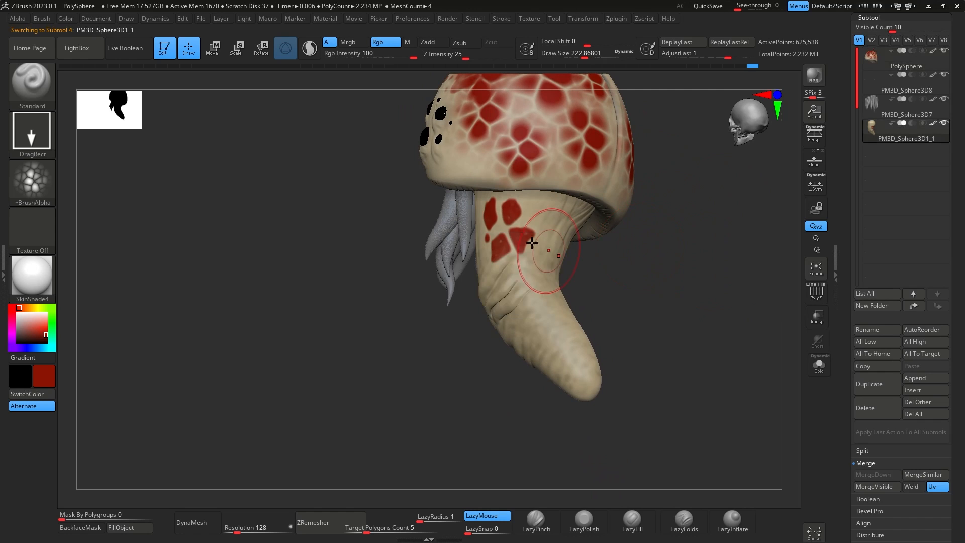
{"action": "mouse_move", "coordinate": [507, 256]}
{"action": "left_mouse_down"}
{"action": "mouse_move", "coordinate": [511, 276]}
{"action": "mouse_move", "coordinate": [528, 285]}
{"action": "left_mouse_up"}
{"action": "mouse_move", "coordinate": [567, 221]}
{"action": "left_mouse_down"}
{"action": "mouse_move", "coordinate": [538, 295]}
{"action": "mouse_move", "coordinate": [525, 305]}
{"action": "mouse_move", "coordinate": [560, 336]}
{"action": "mouse_move", "coordinate": [553, 330]}
{"action": "left_mouse_up"}
{"action": "key", "text": "ctrl+z"}
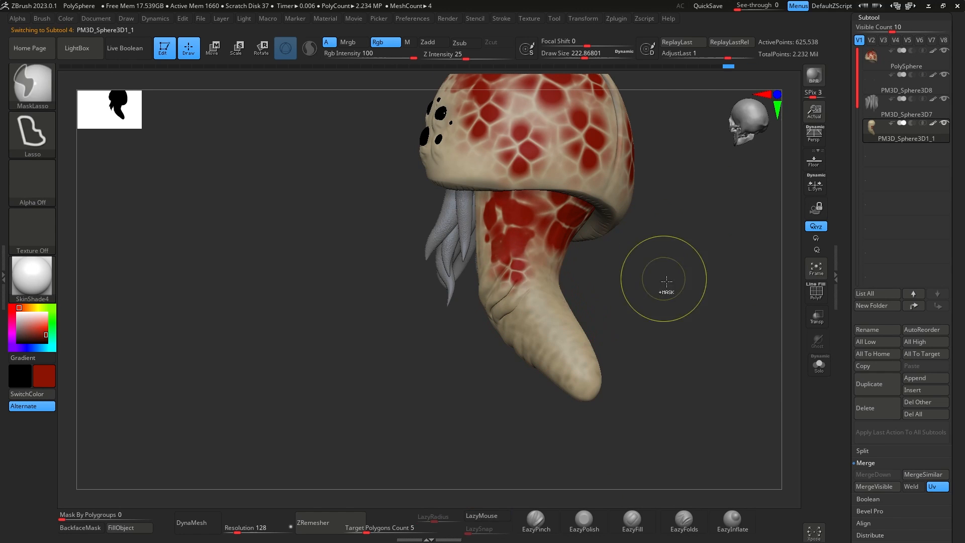
Stamp the red cell pattern down the body's back toward the tail and check the creature from several angles.
{"action": "mouse_move", "coordinate": [663, 280]}
{"action": "left_mouse_down"}
{"action": "mouse_move", "coordinate": [584, 281]}
{"action": "mouse_move", "coordinate": [556, 233]}
{"action": "mouse_move", "coordinate": [547, 294]}
{"action": "mouse_move", "coordinate": [560, 314]}
{"action": "left_mouse_up"}
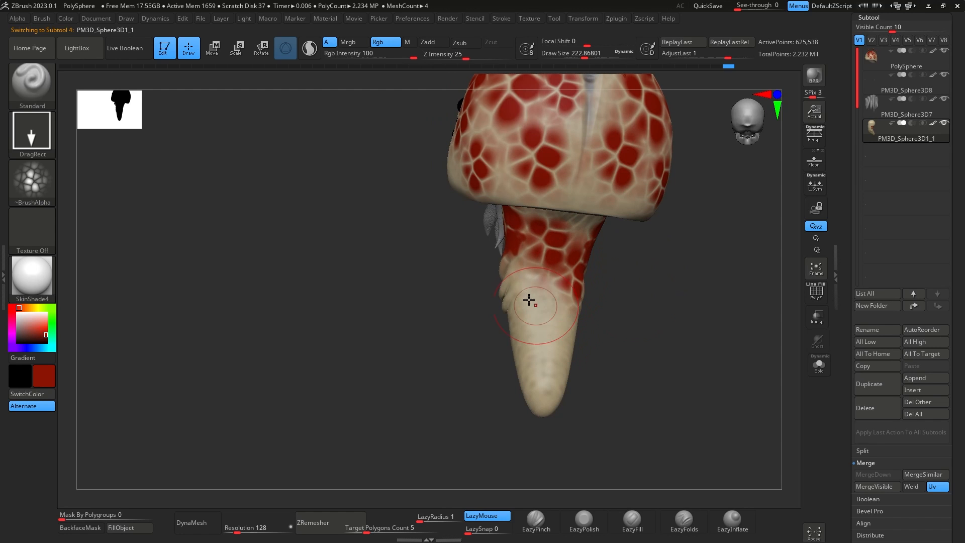
{"action": "mouse_move", "coordinate": [534, 285]}
{"action": "left_mouse_down"}
{"action": "mouse_move", "coordinate": [539, 329]}
{"action": "mouse_move", "coordinate": [554, 354]}
{"action": "mouse_move", "coordinate": [544, 395]}
{"action": "left_mouse_up"}
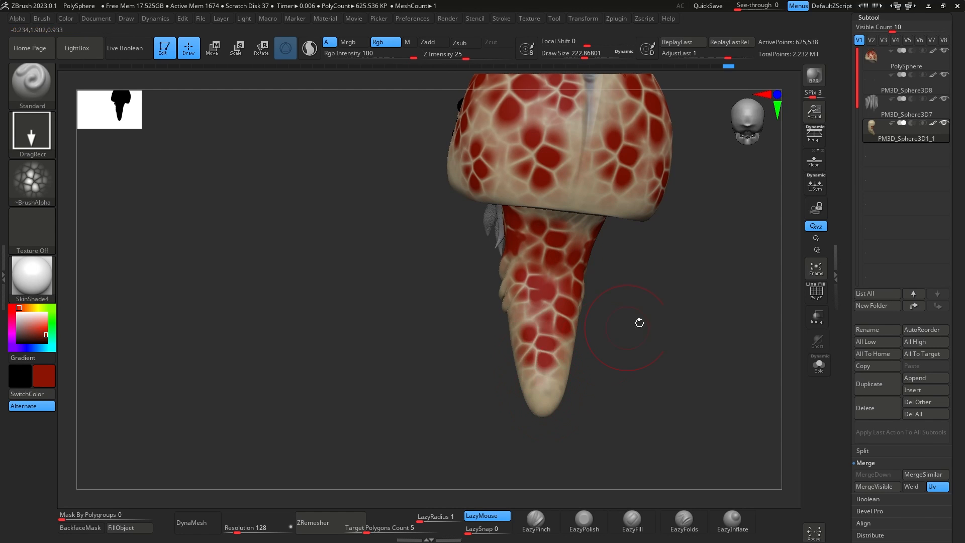
{"action": "left_click_drag", "start_coordinate": [640, 323], "coordinate": [635, 261]}
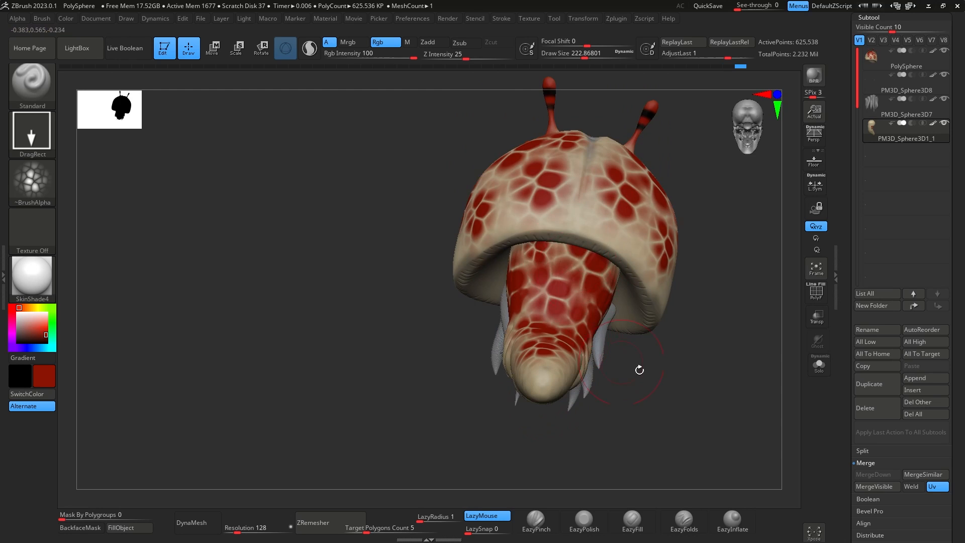
{"action": "mouse_move", "coordinate": [638, 371]}
{"action": "left_mouse_down"}
{"action": "mouse_move", "coordinate": [739, 299]}
{"action": "mouse_move", "coordinate": [623, 291]}
{"action": "mouse_move", "coordinate": [641, 256]}
{"action": "left_mouse_up"}
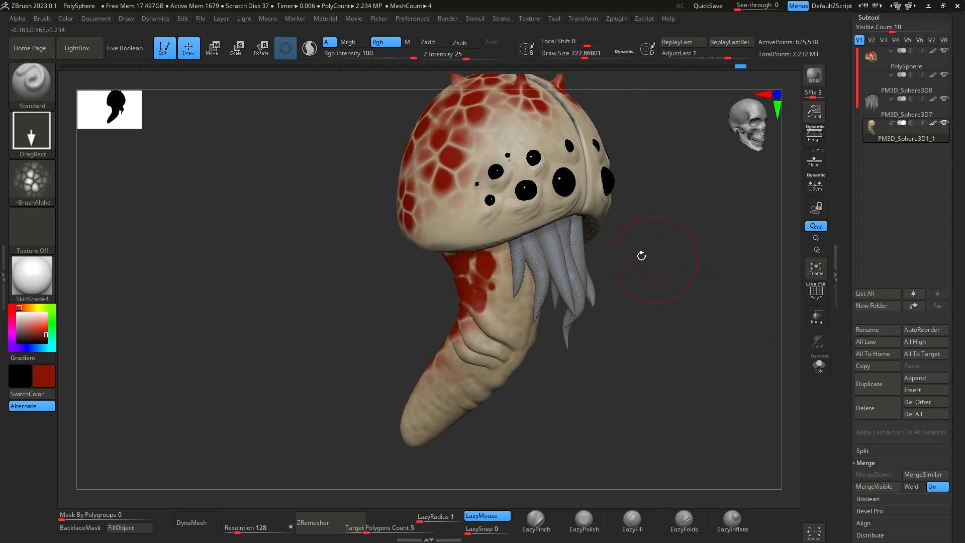
{"action": "mouse_move", "coordinate": [639, 301]}
{"action": "left_mouse_down"}
{"action": "mouse_move", "coordinate": [661, 287]}
{"action": "mouse_move", "coordinate": [680, 309]}
{"action": "mouse_move", "coordinate": [667, 287]}
{"action": "mouse_move", "coordinate": [670, 318]}
{"action": "mouse_move", "coordinate": [672, 303]}
{"action": "mouse_move", "coordinate": [651, 351]}
{"action": "mouse_move", "coordinate": [652, 300]}
{"action": "left_mouse_up"}
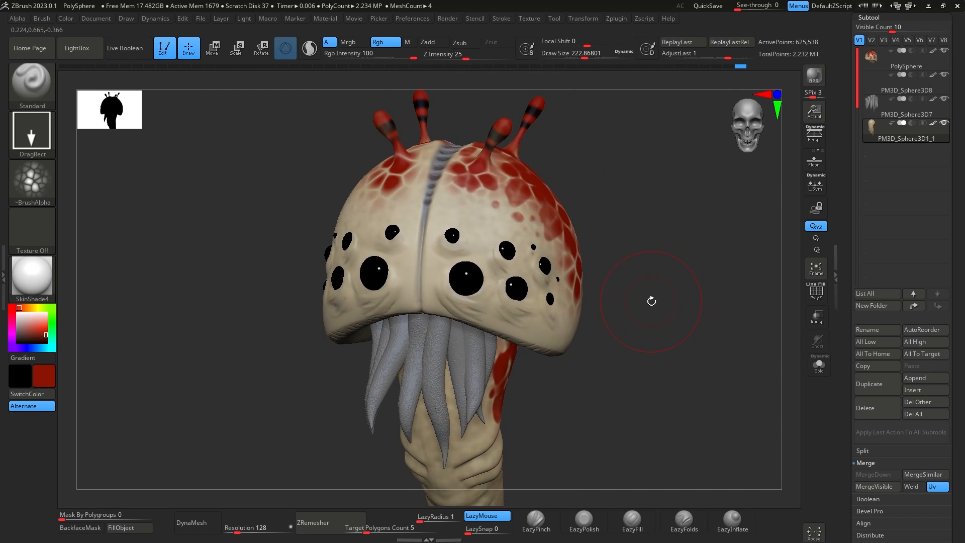
{"action": "left_click_drag", "start_coordinate": [664, 253], "coordinate": [553, 284]}
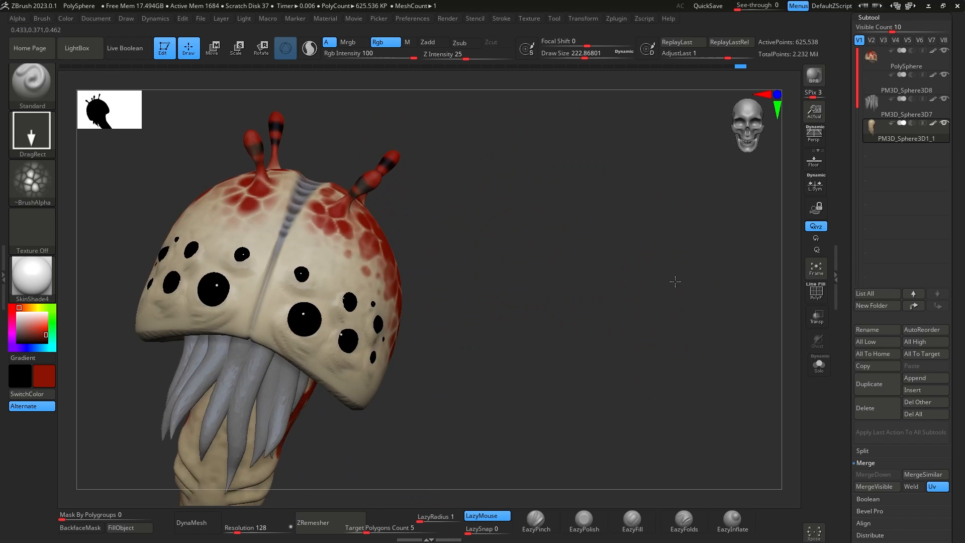
{"action": "mouse_move", "coordinate": [670, 280]}
{"action": "left_mouse_down"}
{"action": "mouse_move", "coordinate": [642, 318]}
{"action": "mouse_move", "coordinate": [646, 345]}
{"action": "mouse_move", "coordinate": [649, 327]}
{"action": "left_mouse_up"}
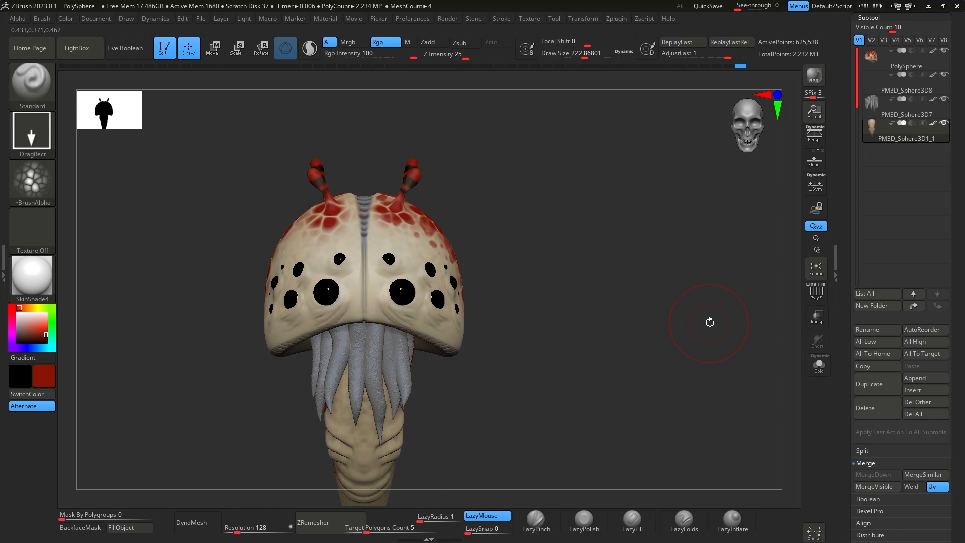